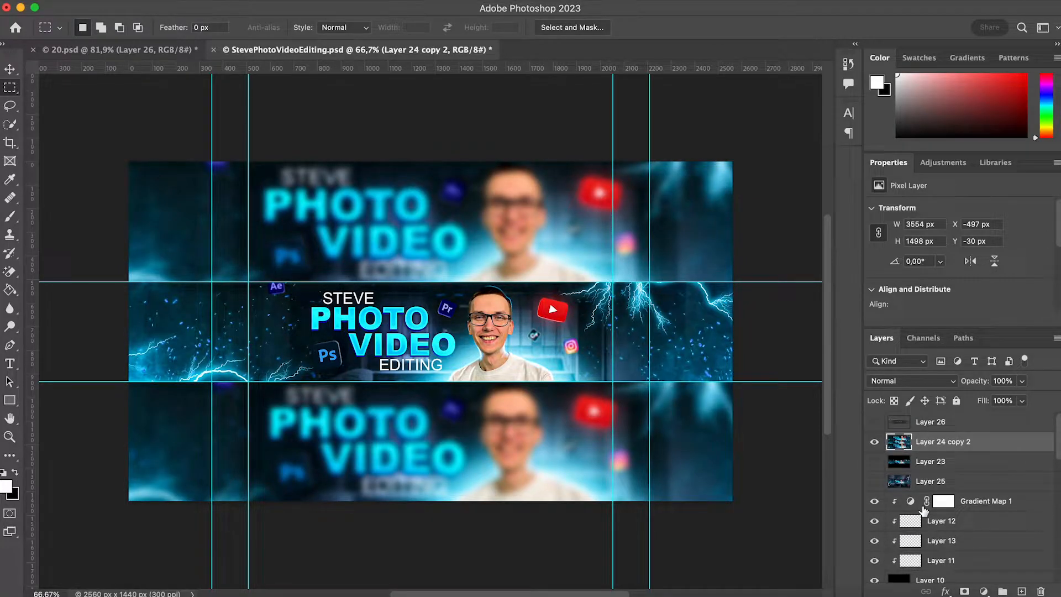
# Compare the finished banner with the channel-art size template by toggling the visibility of Layer 26
pyautogui.click(874, 422)
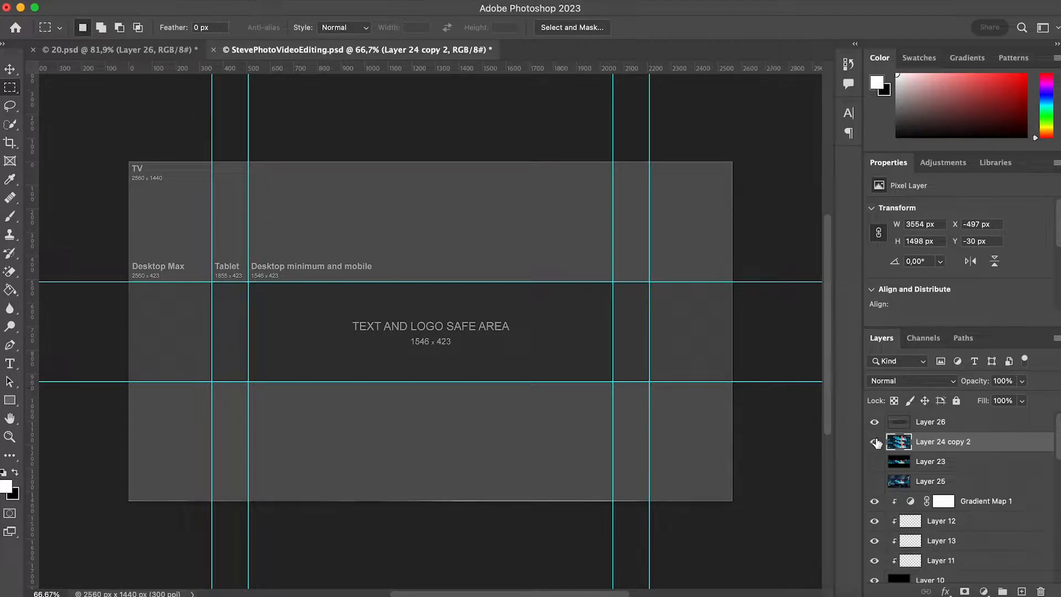
pyautogui.click(874, 422)
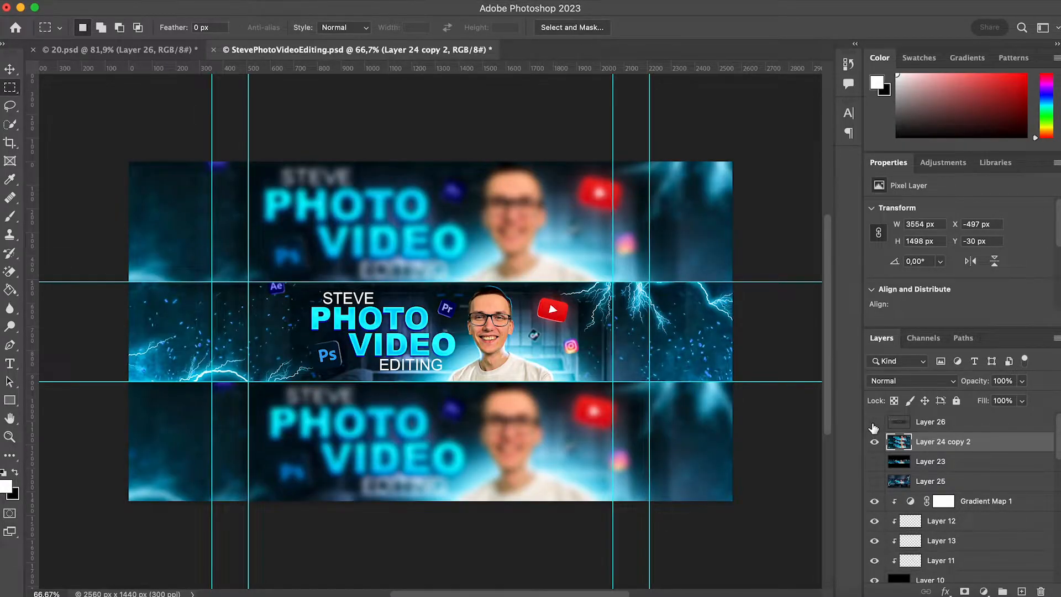
pyautogui.click(874, 423)
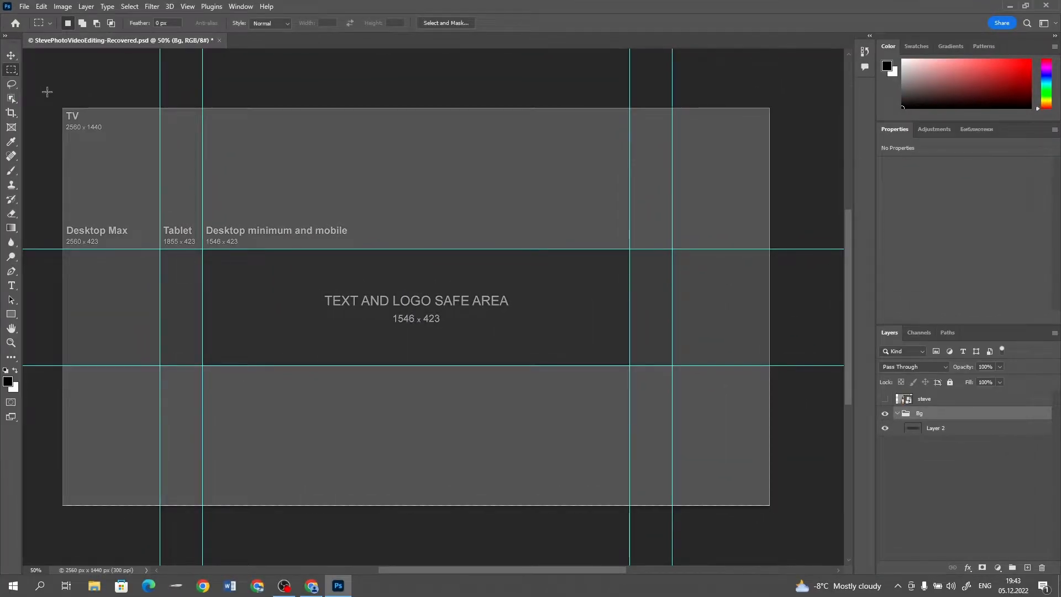
# Outline the full TV area and the central 2560 x 423 strip with rectangular selections, and clear the selection
pyautogui.moveTo(63, 108); pyautogui.dragTo(771, 514)
pyautogui.moveTo(62, 243); pyautogui.dragTo(799, 367)
pyautogui.click(795, 360)
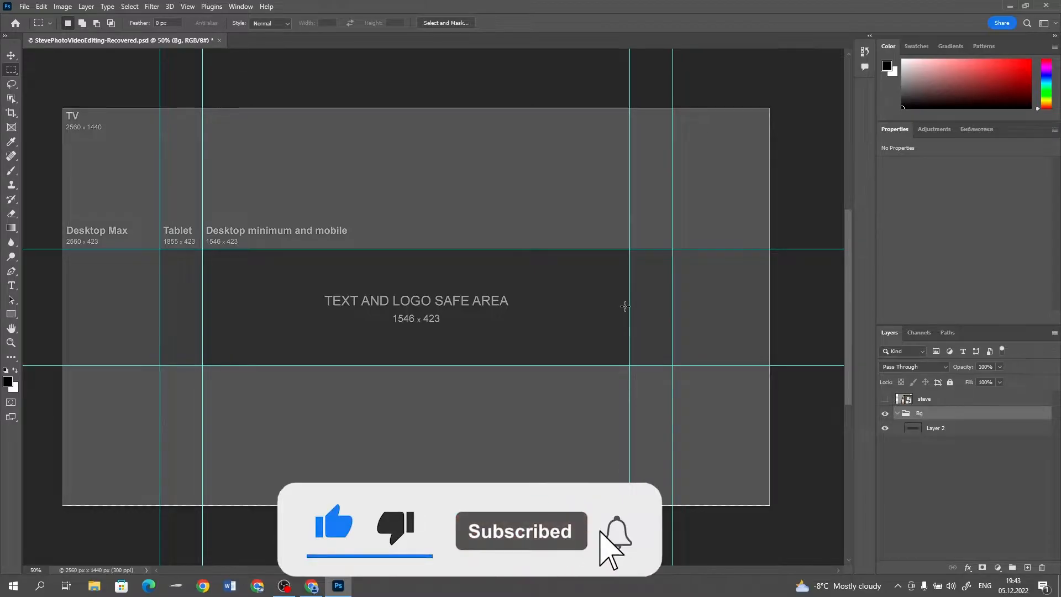
# Add a new layer above Layer 2 in the Bg group and fill it with black using the Paint Bucket
pyautogui.click(940, 428)
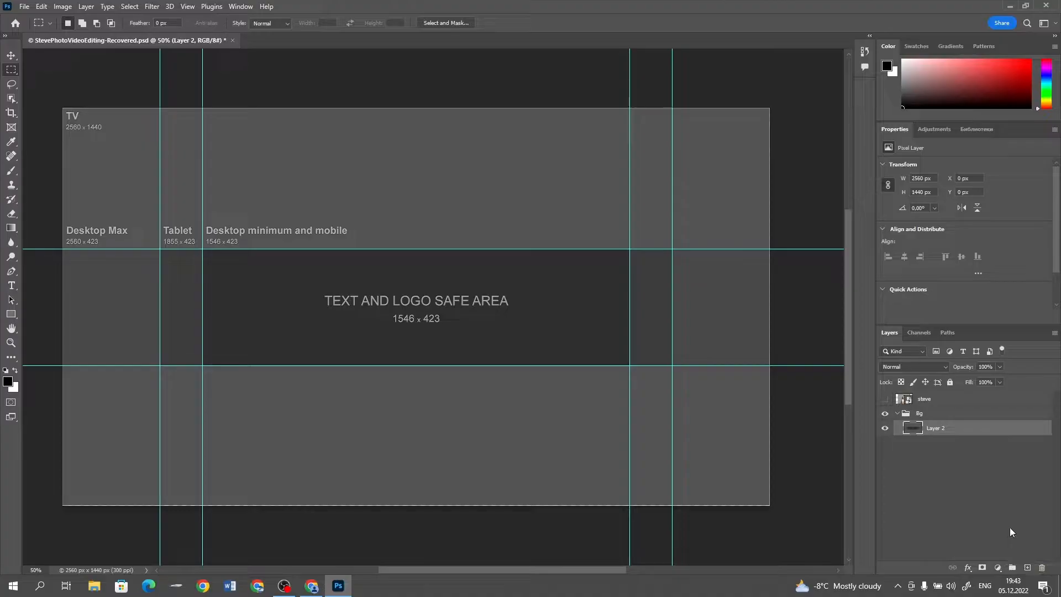
pyautogui.click(1028, 568)
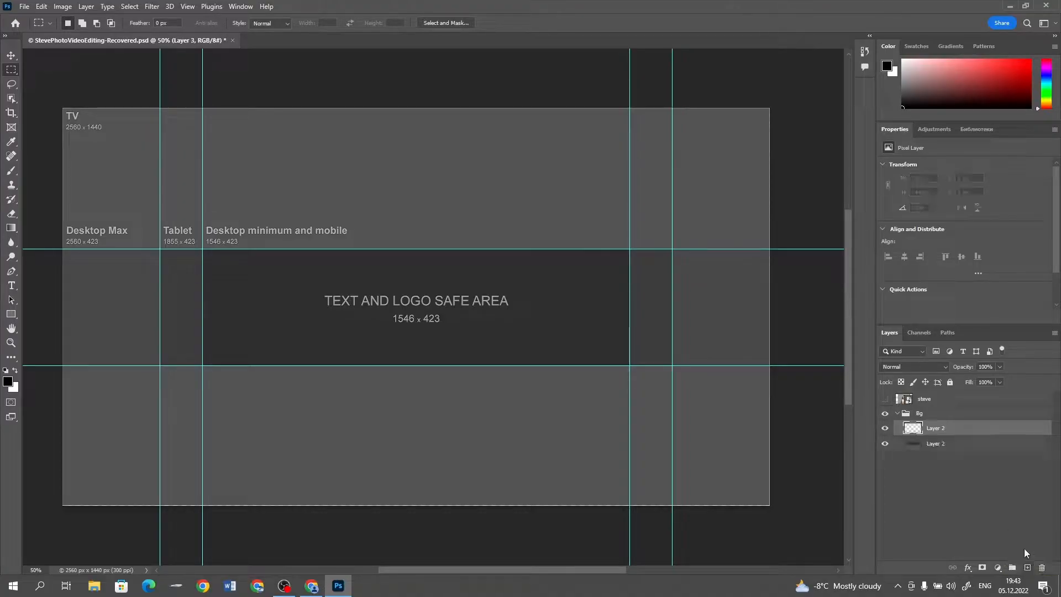
pyautogui.press('d')
pyautogui.click(11, 228)
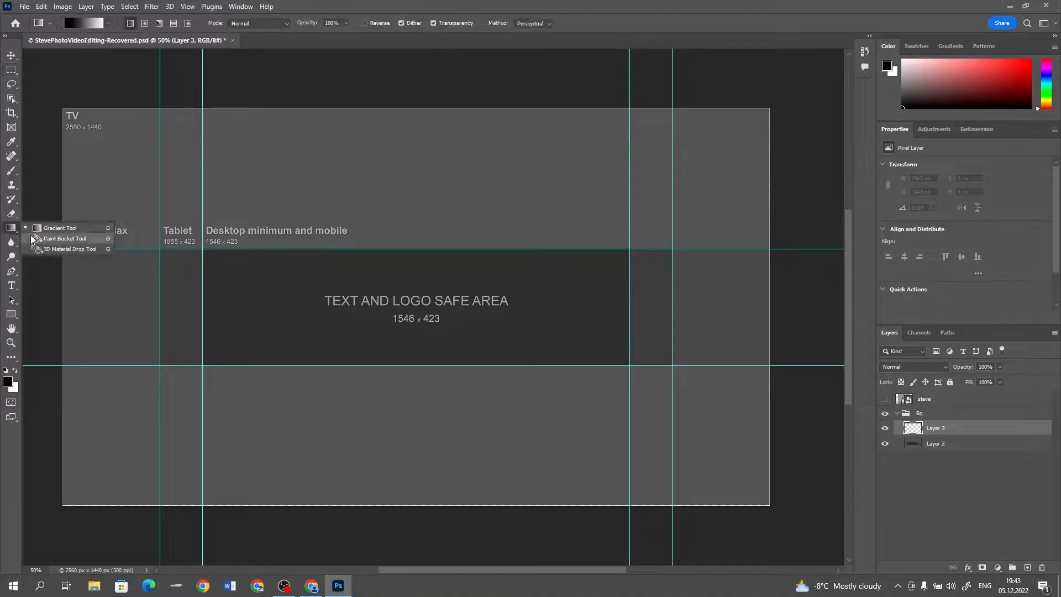
pyautogui.click(37, 239)
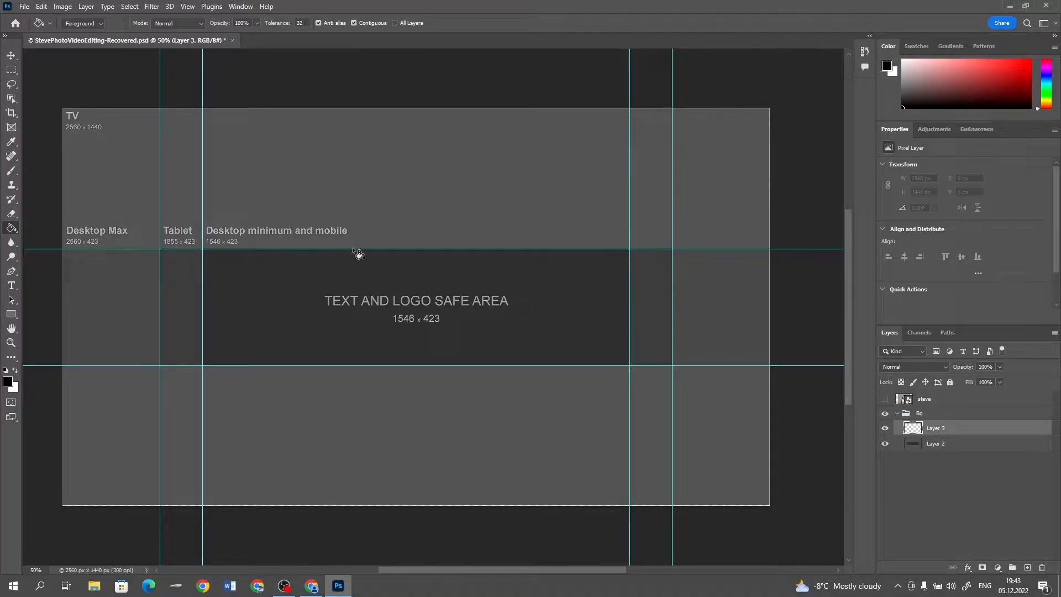
pyautogui.click(364, 290)
pyautogui.press('v')
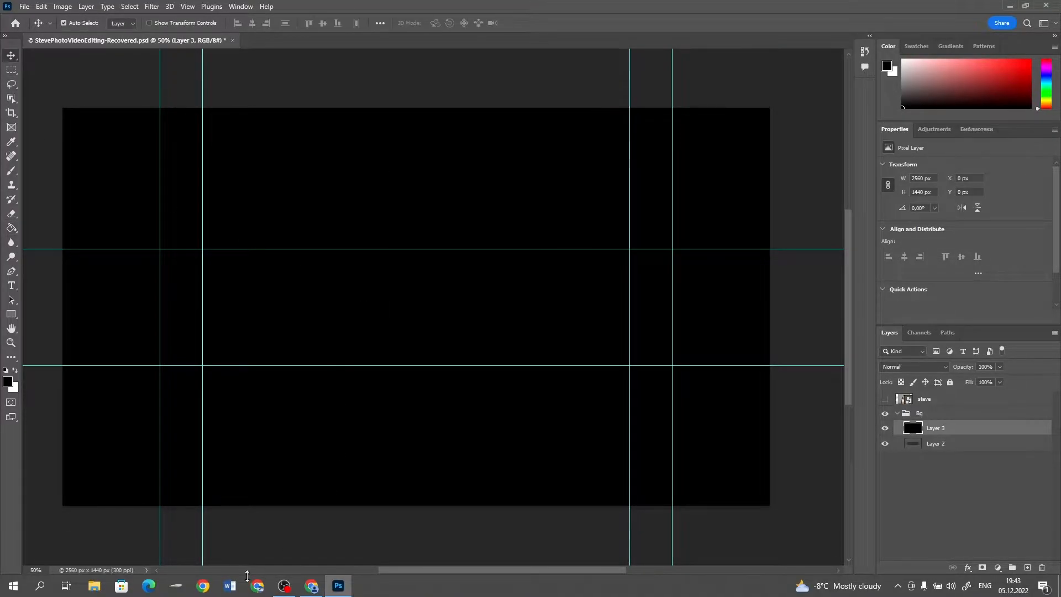
# Switch to Chrome, search Google Images for "black interior" and limit the results to large images
pyautogui.click(308, 589)
pyautogui.click(105, 31)
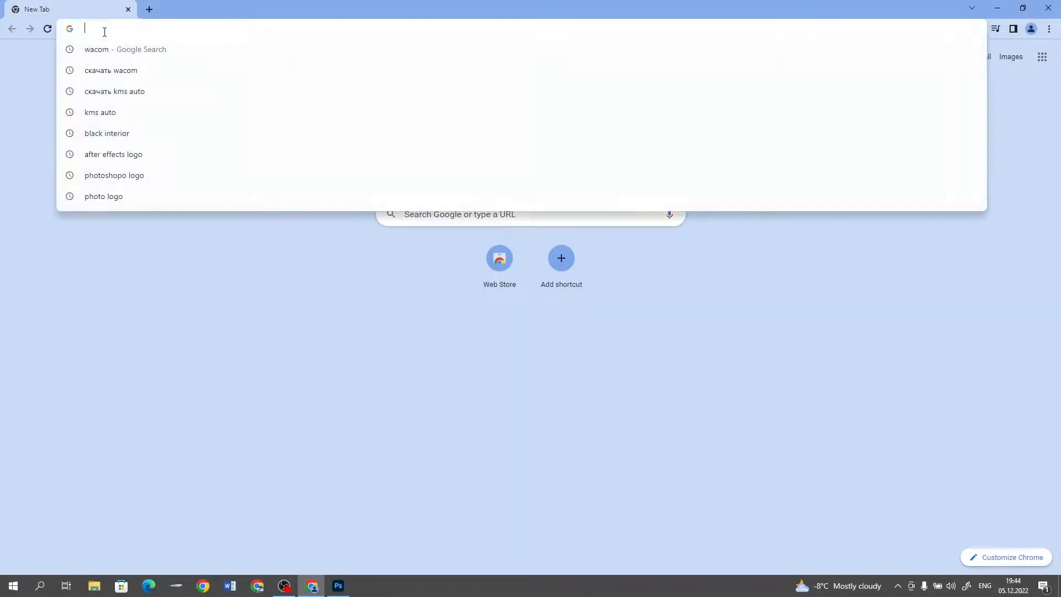
pyautogui.write('bla')
pyautogui.press('Return')
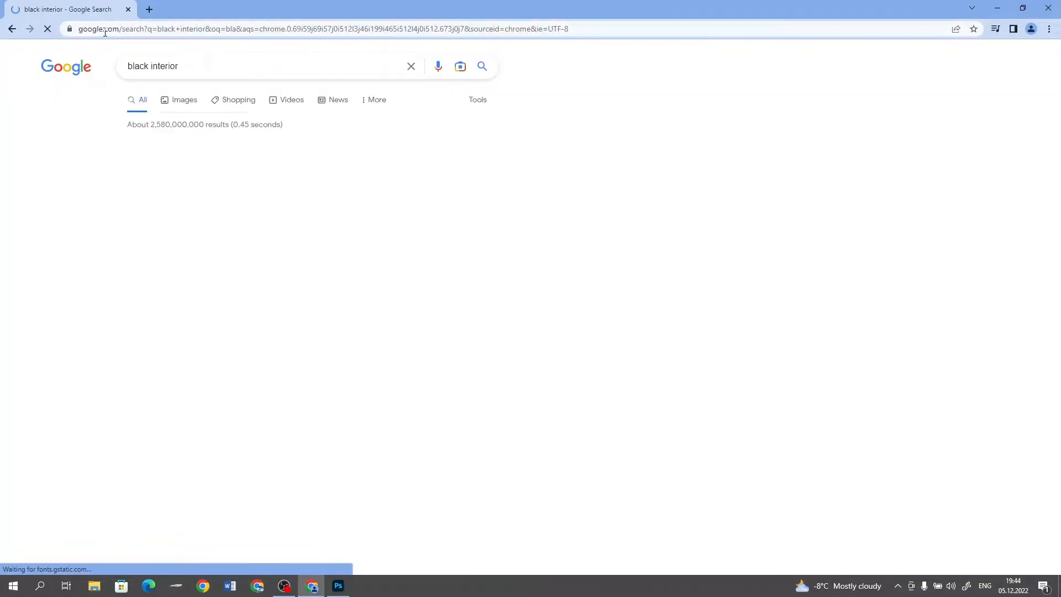
pyautogui.click(173, 100)
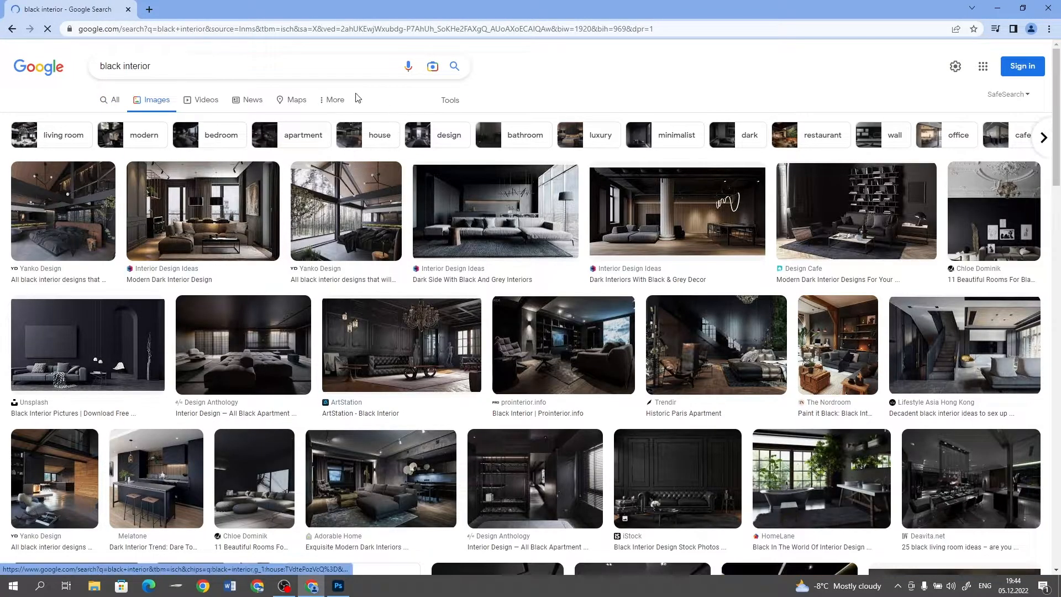
pyautogui.click(448, 101)
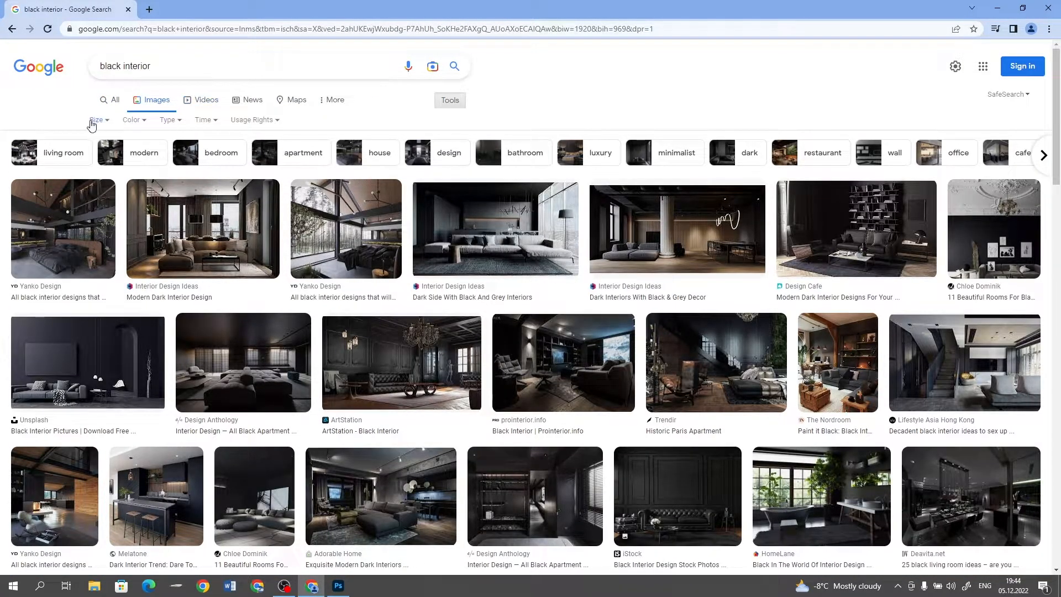
pyautogui.click(97, 120)
pyautogui.click(105, 160)
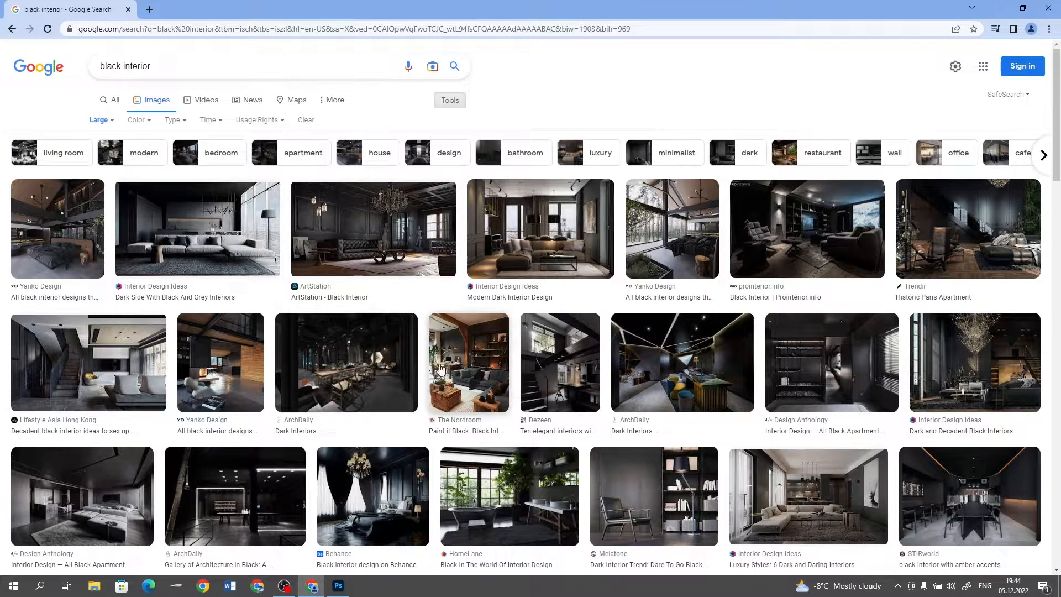
# Find the Design Anthology living-room photo with two windows among the related apartment images and copy it
pyautogui.click(815, 378)
pyautogui.scroll(-2, 884, 393)
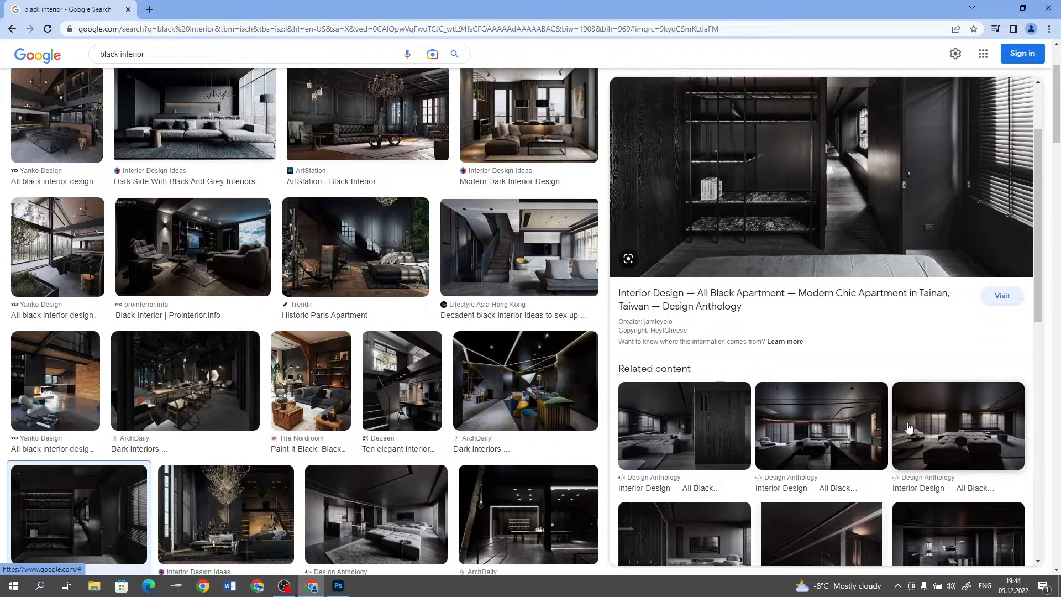
pyautogui.click(785, 415)
pyautogui.rightClick(862, 268)
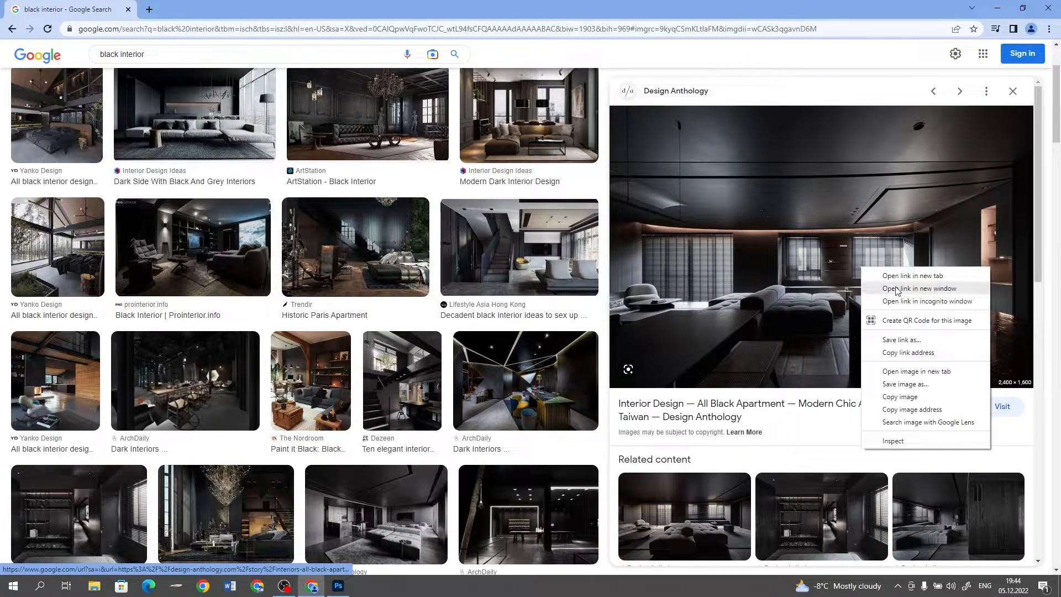
pyautogui.click(910, 398)
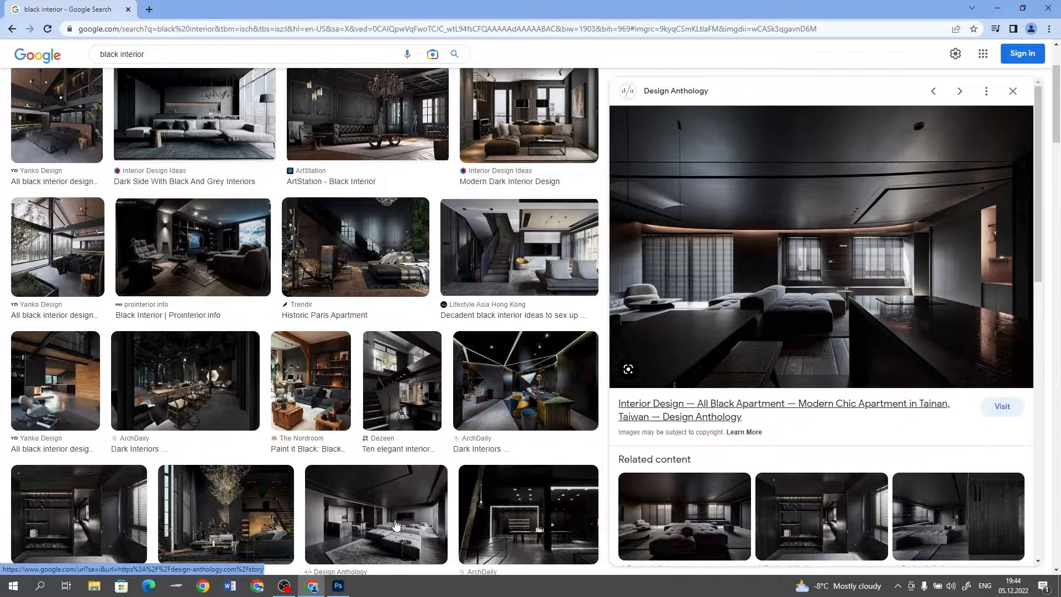
# Switch to Photoshop, paste the interior photo above the black layer, scale it to about 119% and shift it upward to cover the canvas
pyautogui.click(338, 586)
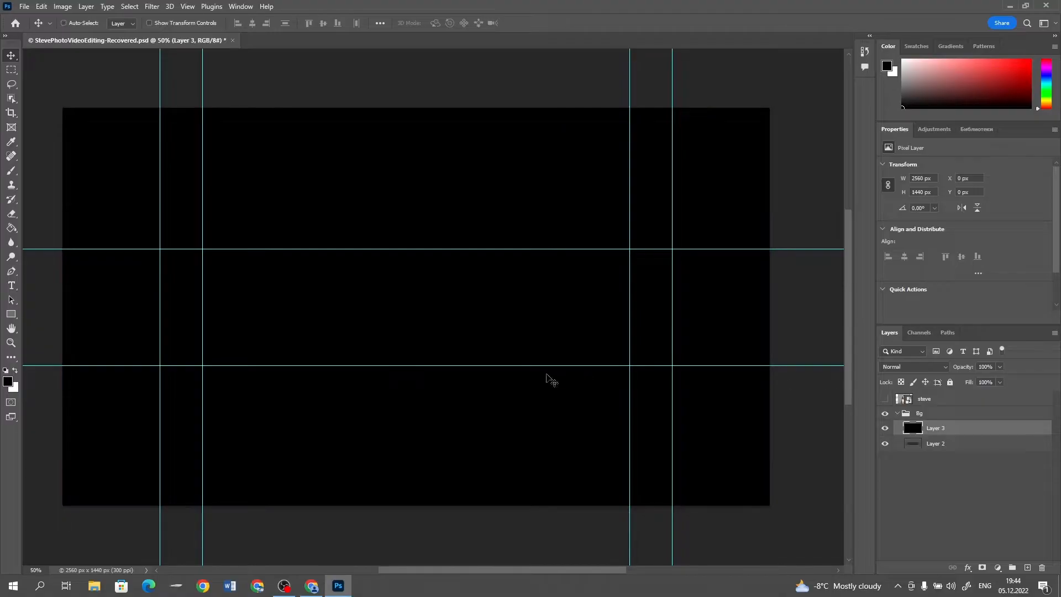
pyautogui.hotkey('ctrl', 'v')
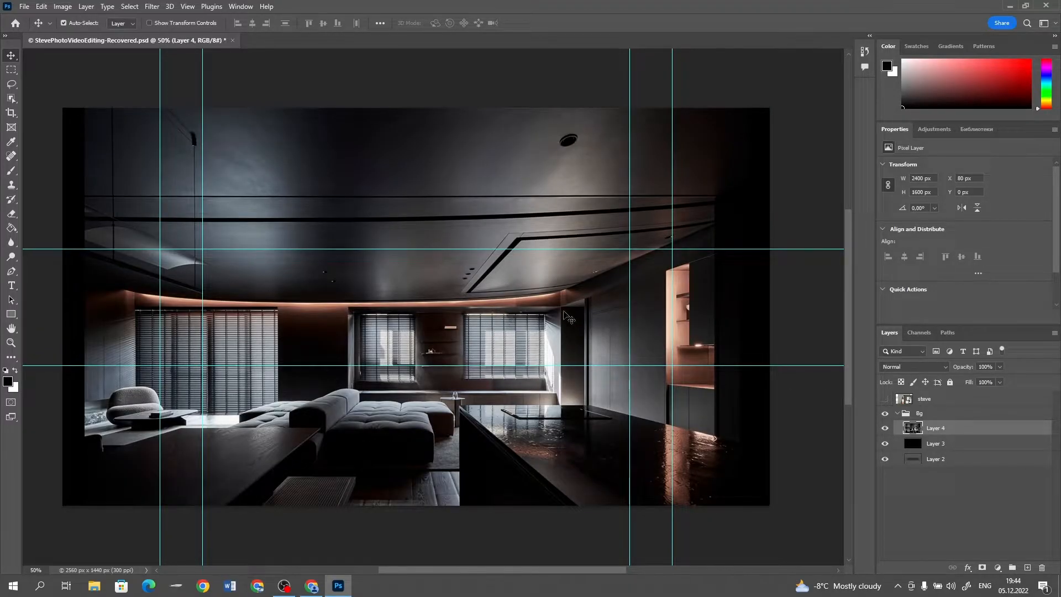
pyautogui.hotkey('ctrl', 't')
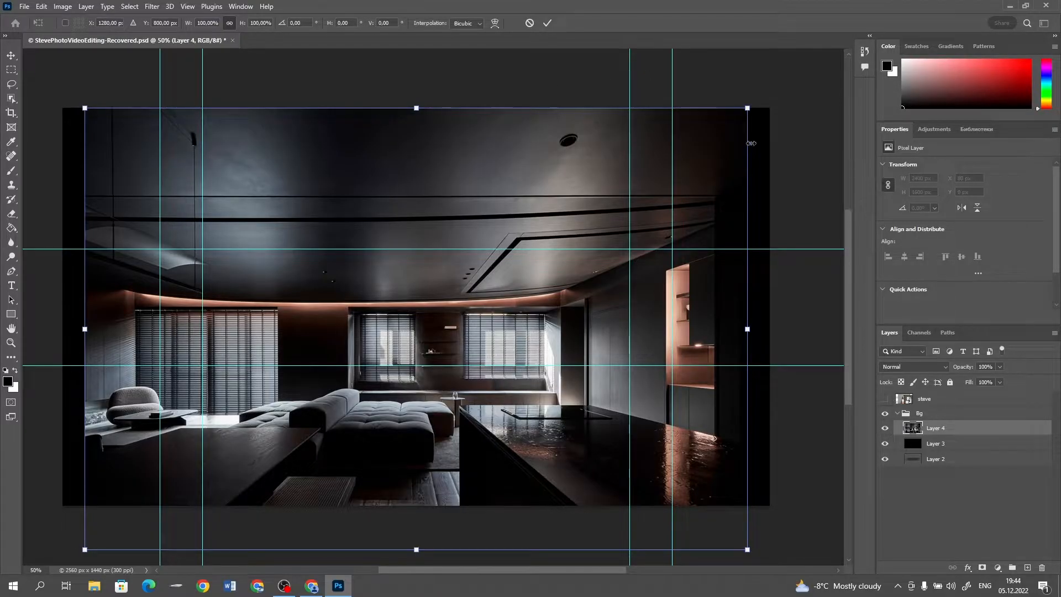
pyautogui.moveTo(748, 108); pyautogui.dragTo(833, 90)
pyautogui.moveTo(567, 321); pyautogui.dragTo(569, 271)
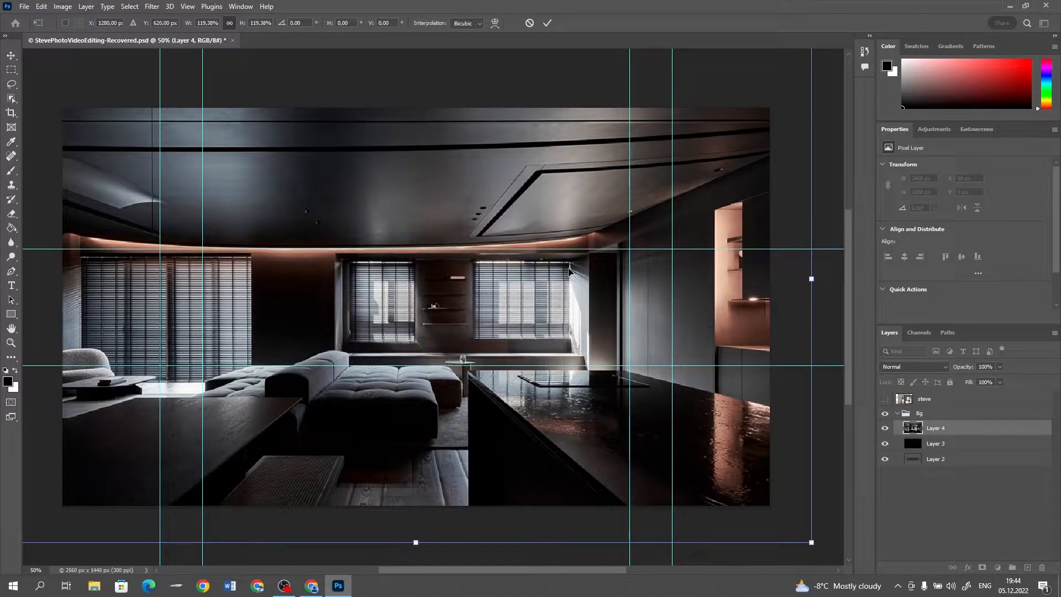
pyautogui.press('Return')
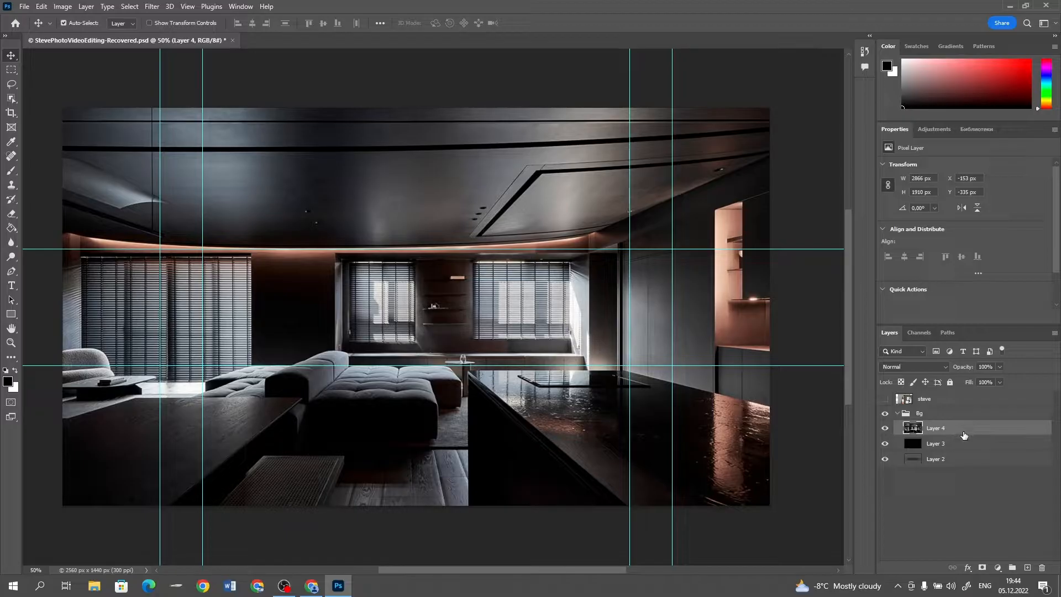
# Add a Curves adjustment clipped to the interior photo and darken it by lowering the curve's white point
pyautogui.click(1000, 568)
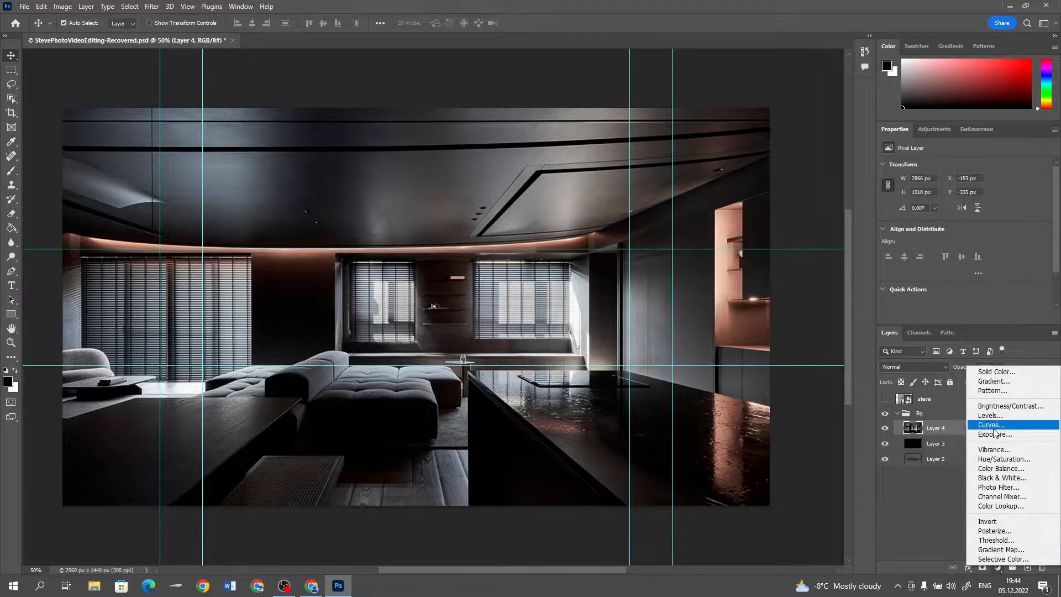
pyautogui.click(994, 428)
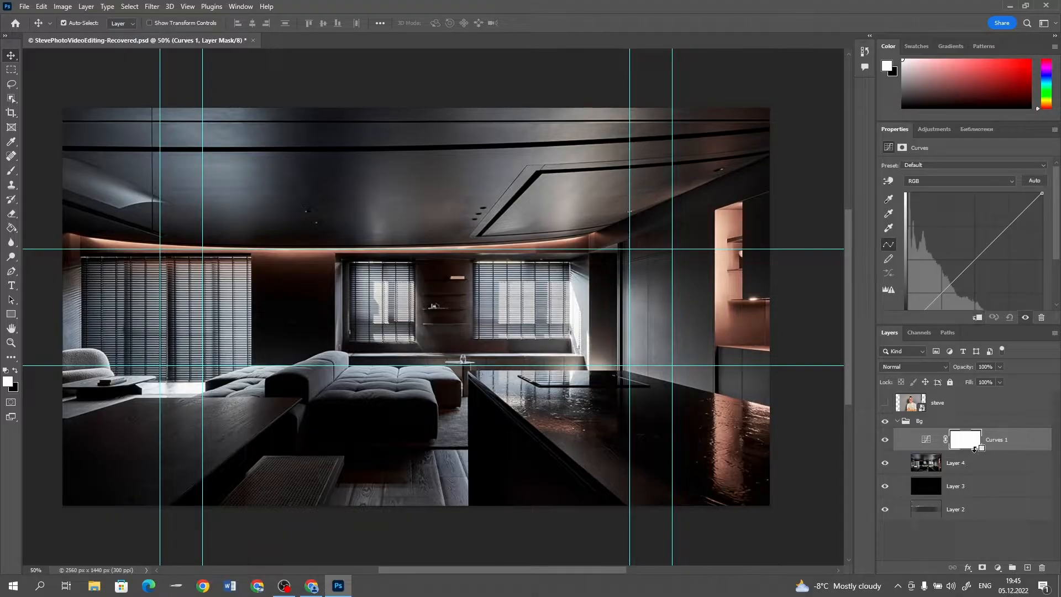
pyautogui.click(941, 440)
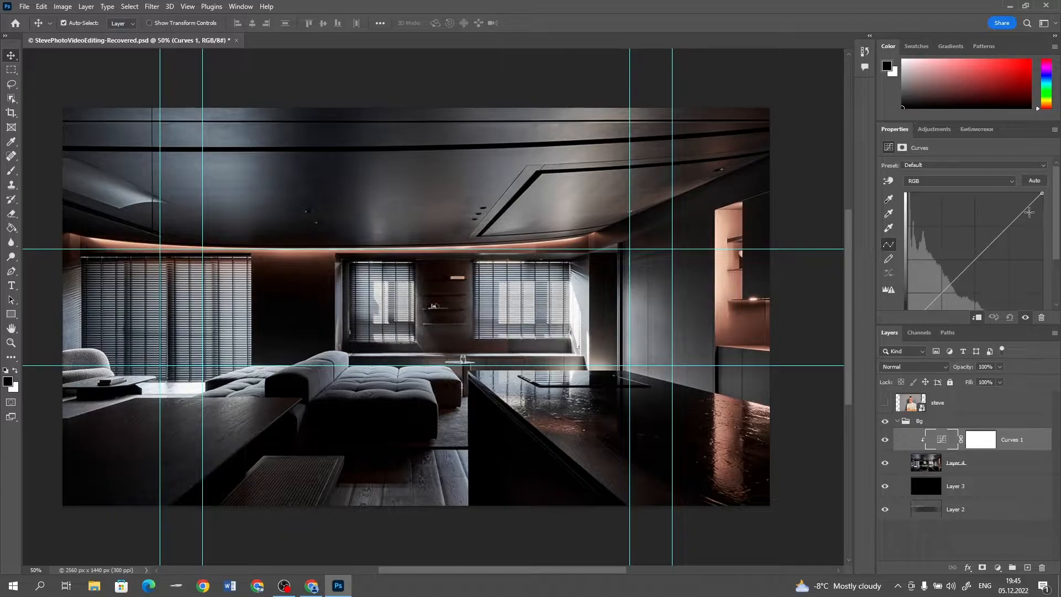
pyautogui.moveTo(1042, 193); pyautogui.dragTo(1058, 269)
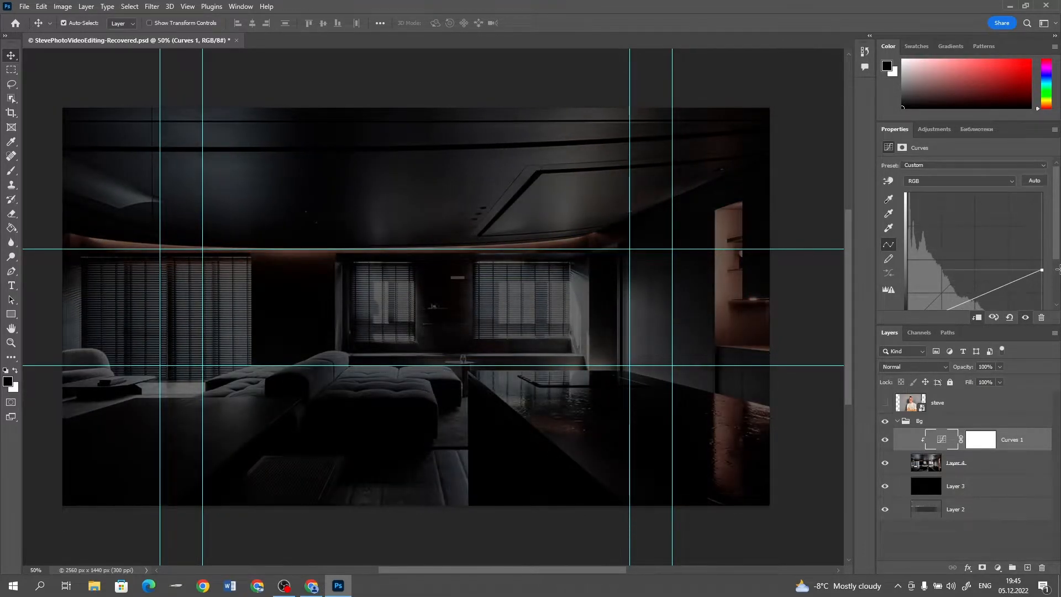
# Select the central 2560 x 423 px strip between the horizontal guides and mask the interior photo to it
pyautogui.click(1007, 468)
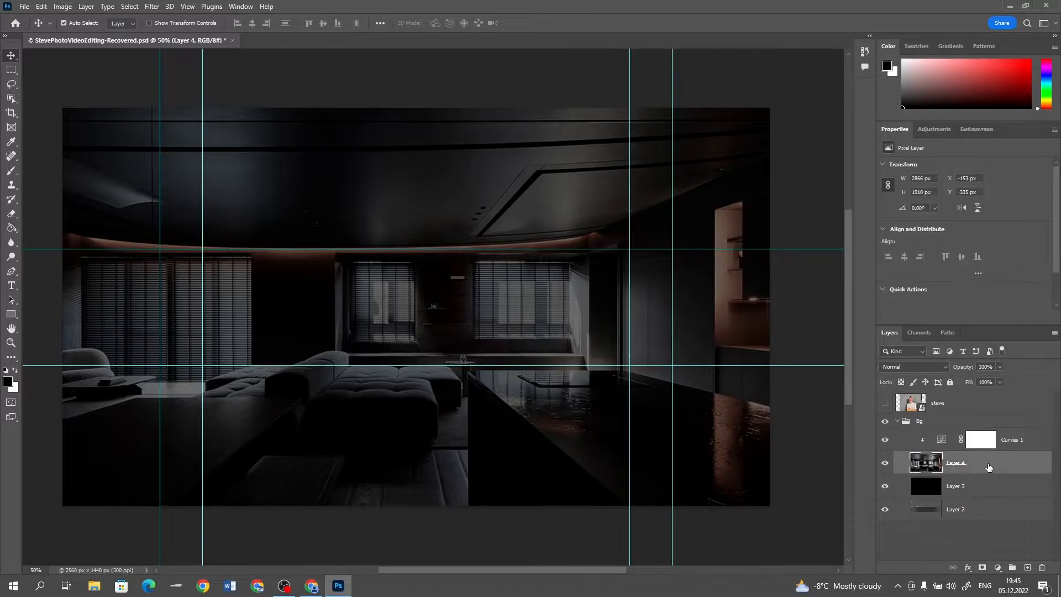
pyautogui.click(11, 69)
pyautogui.moveTo(62, 249); pyautogui.dragTo(788, 361)
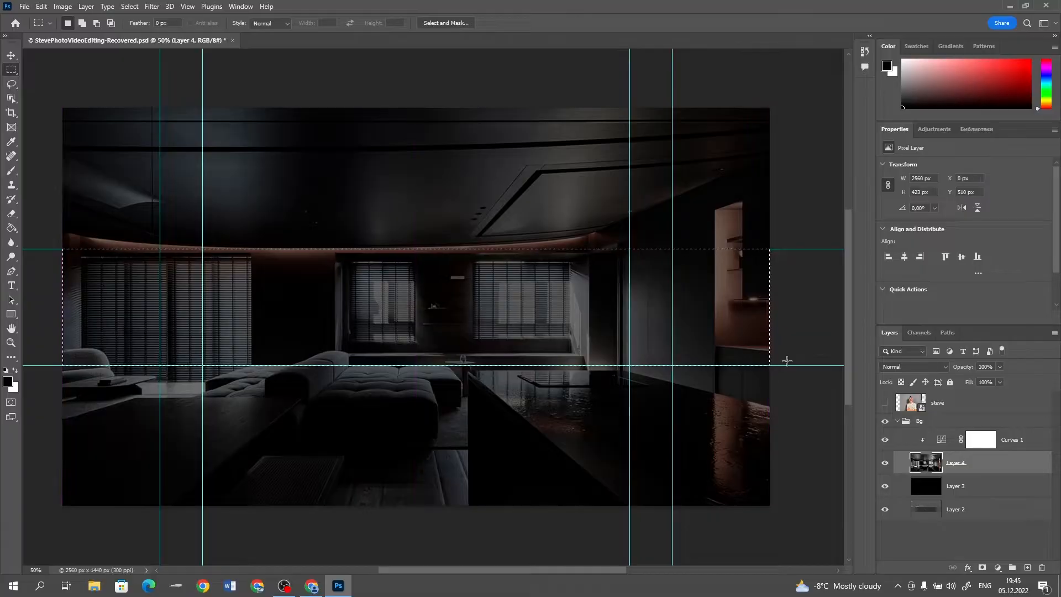
pyautogui.click(982, 568)
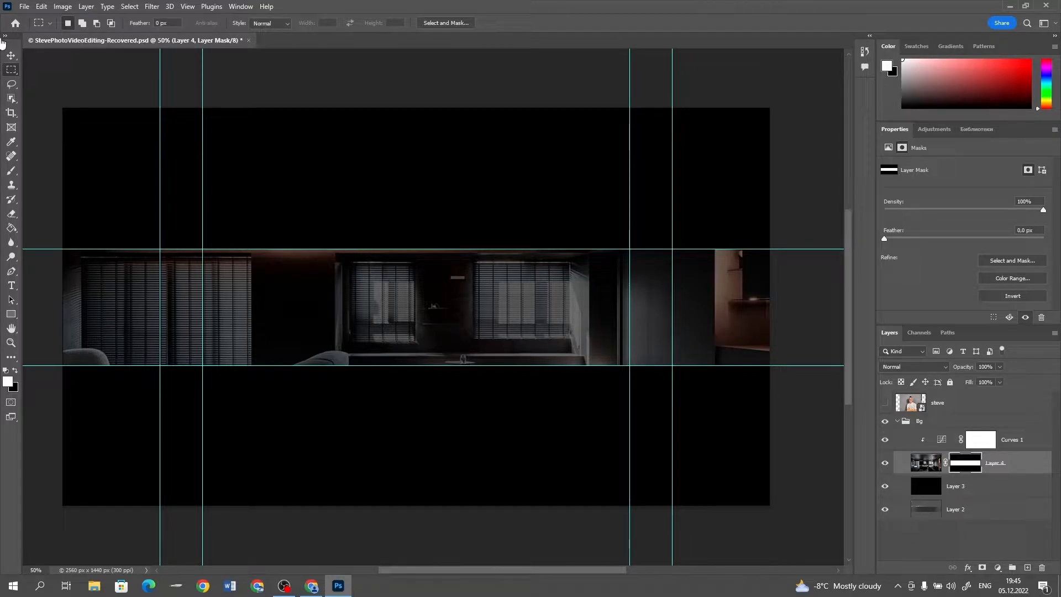
pyautogui.click(11, 56)
# Draw a rectangle shape about 2781 x 423 px across the central strip, above the Curves adjustment
pyautogui.click(1021, 448)
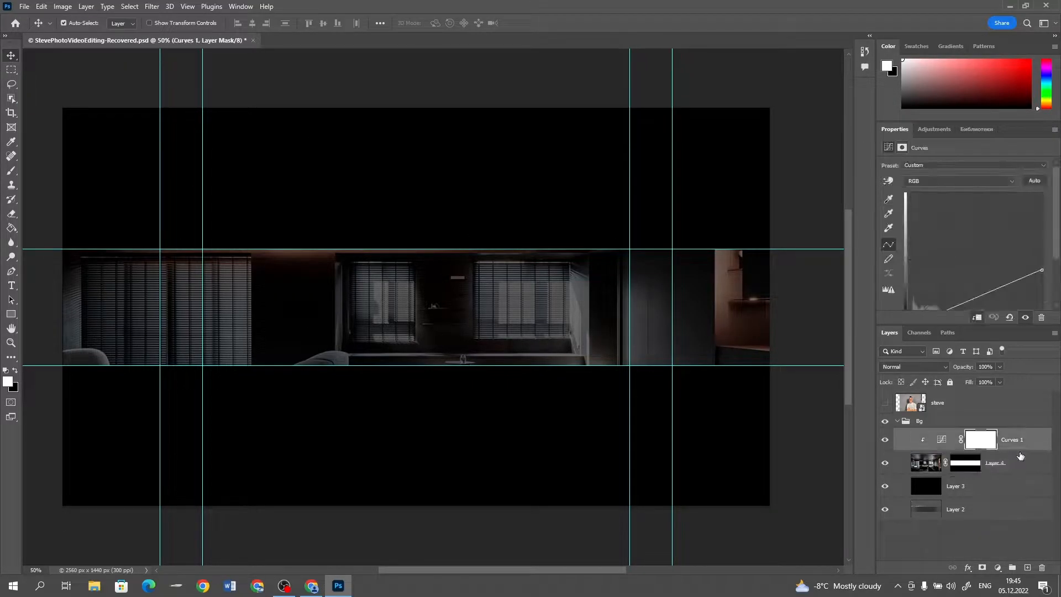
pyautogui.click(1028, 568)
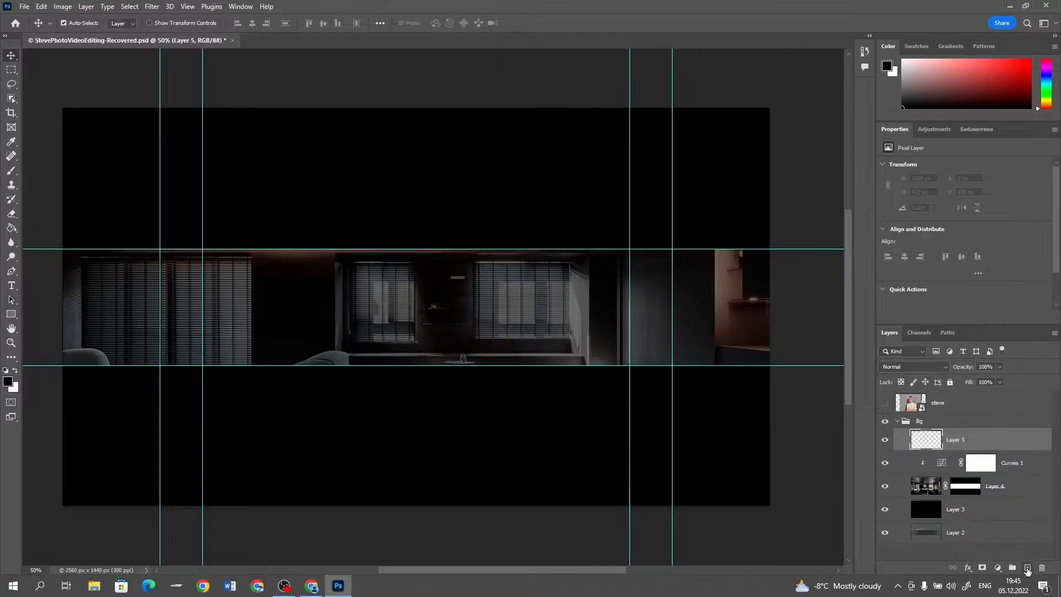
pyautogui.click(11, 315)
pyautogui.moveTo(43, 248); pyautogui.dragTo(811, 365)
# Change the rectangle's fill from black to a bright saturated blue
pyautogui.click(124, 22)
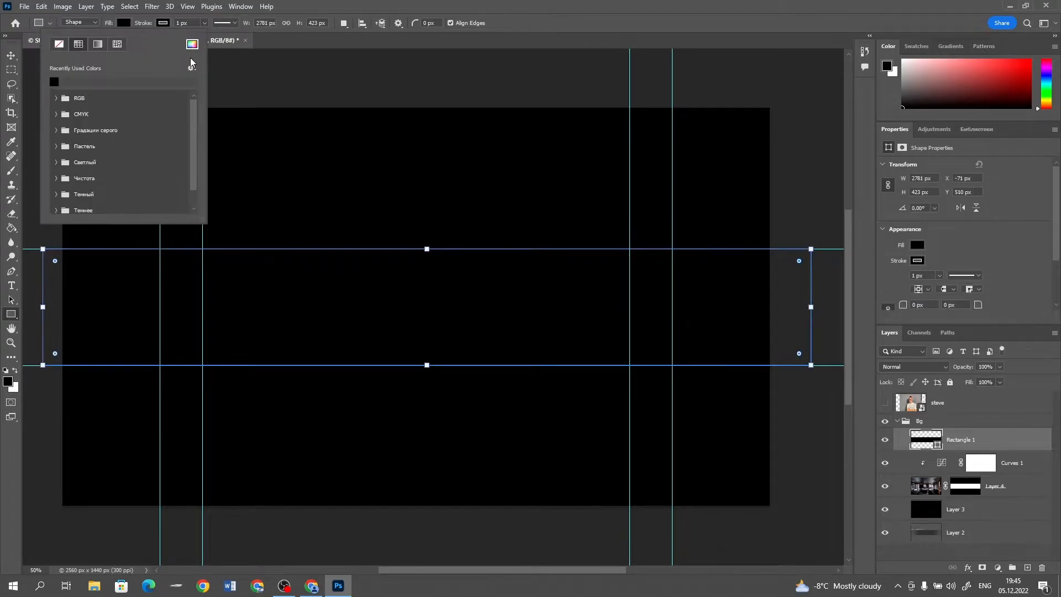
pyautogui.click(192, 44)
pyautogui.click(540, 194)
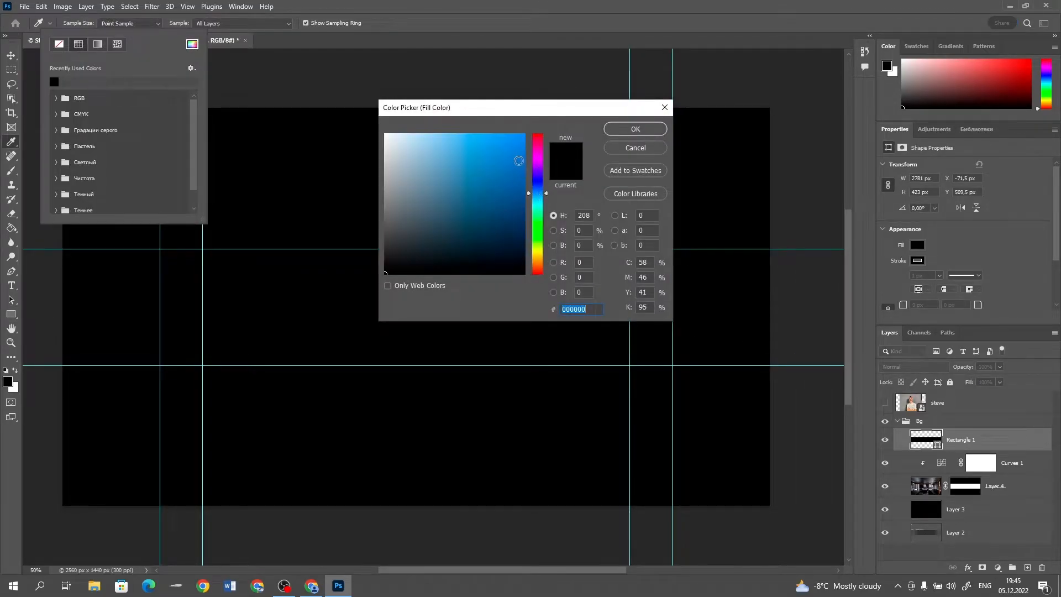
pyautogui.click(522, 137)
pyautogui.click(636, 129)
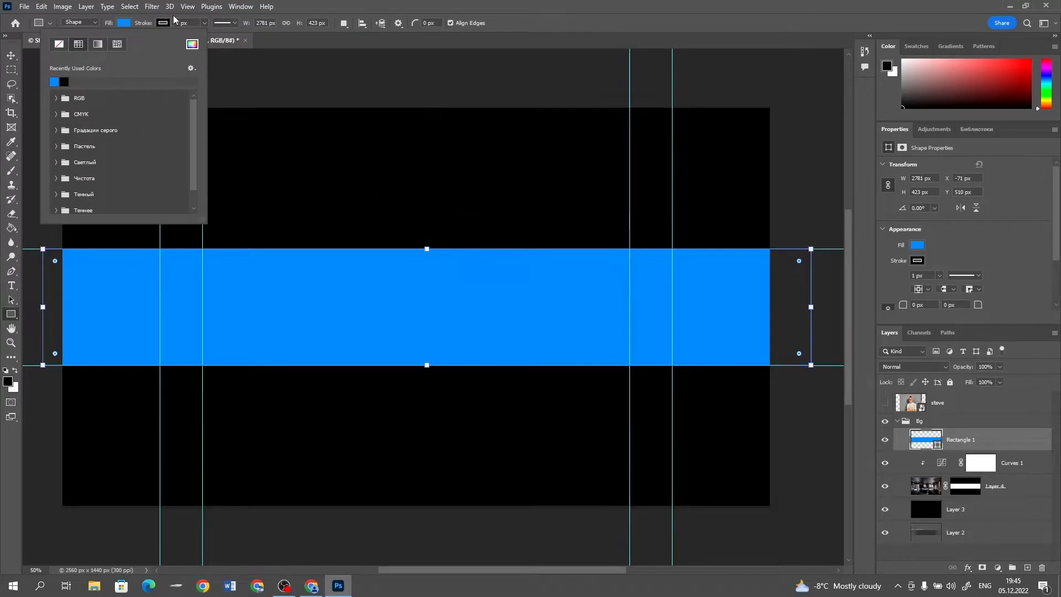
# Darken the rectangle's fill to a deep navy blue
pyautogui.click(124, 23)
pyautogui.click(124, 22)
pyautogui.click(192, 43)
pyautogui.moveTo(499, 250); pyautogui.dragTo(524, 232)
pyautogui.click(636, 129)
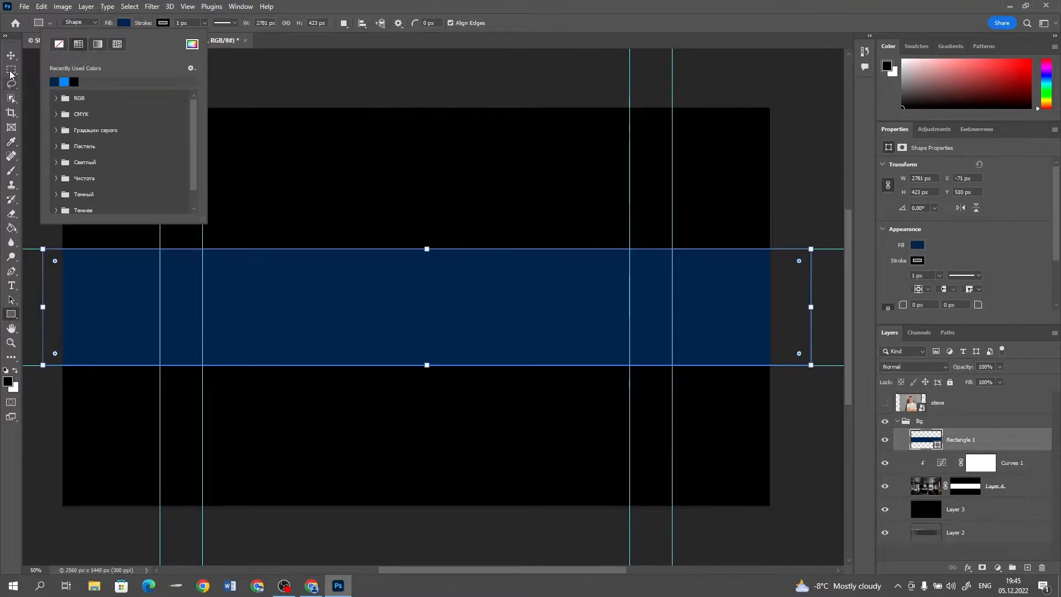
# Set the blend mode of the navy rectangle layer to Soft Light
pyautogui.press('v')
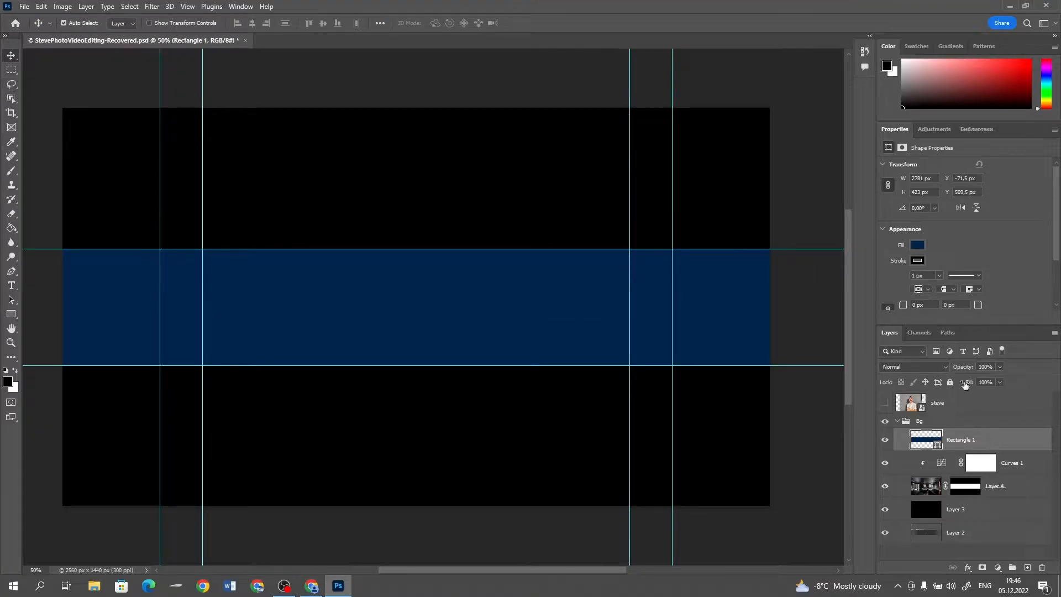
pyautogui.click(918, 366)
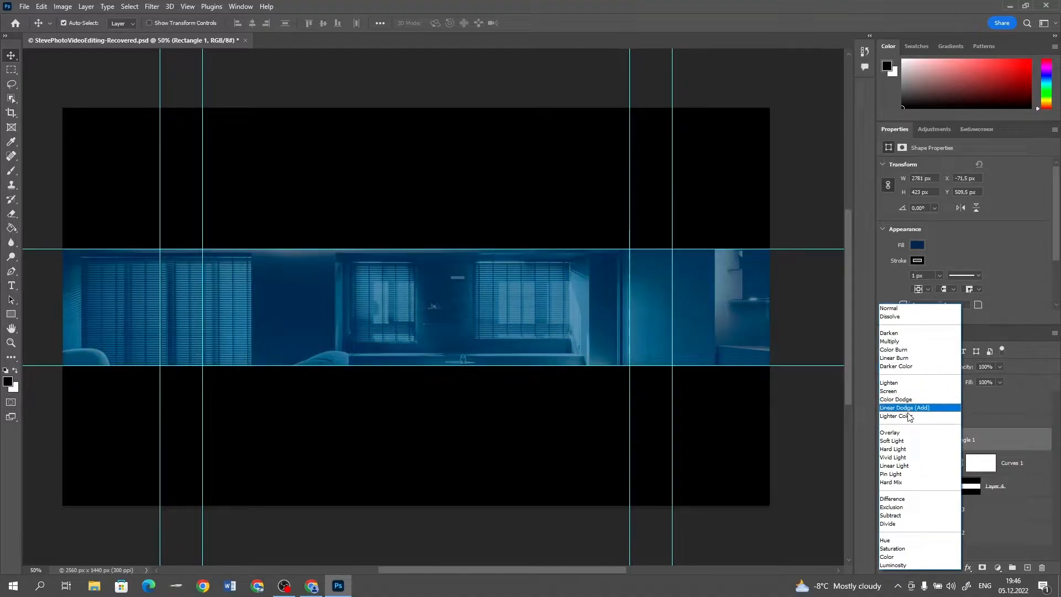
pyautogui.click(907, 442)
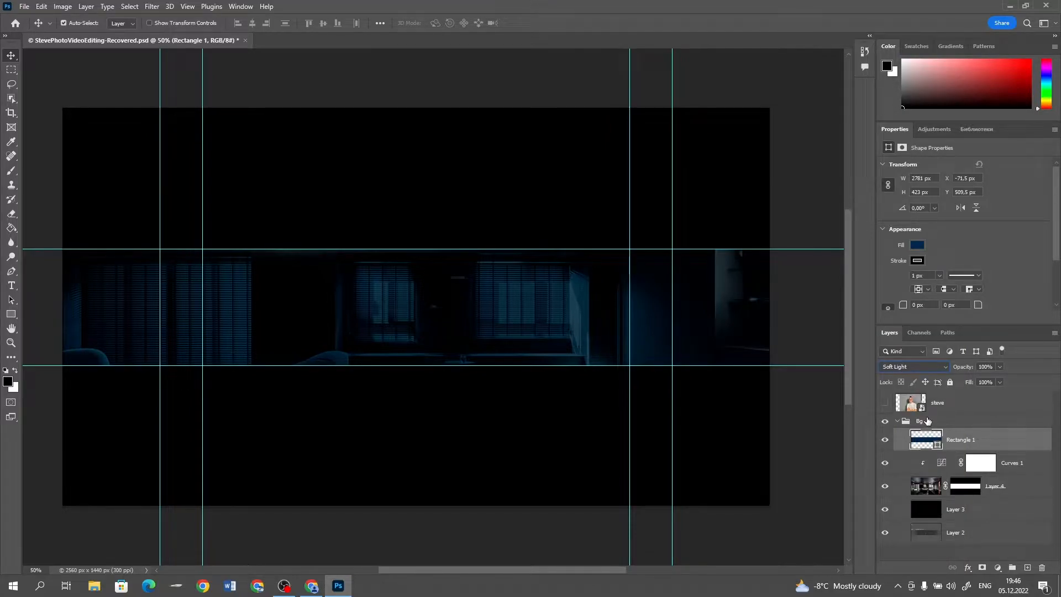
# Raise the white end point of the Curves adjustment to brighten the interior, and set the rectangle's blend mode to Color Dodge
pyautogui.click(946, 466)
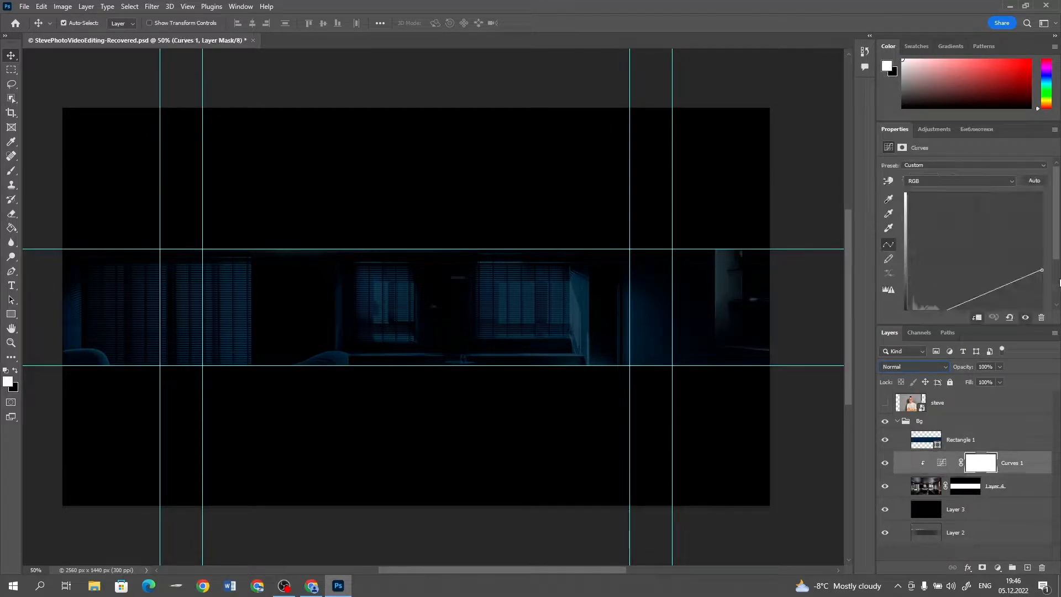
pyautogui.moveTo(1045, 263)
pyautogui.mouseDown()
pyautogui.moveTo(1050, 233)
pyautogui.moveTo(1055, 245)
pyautogui.mouseUp()
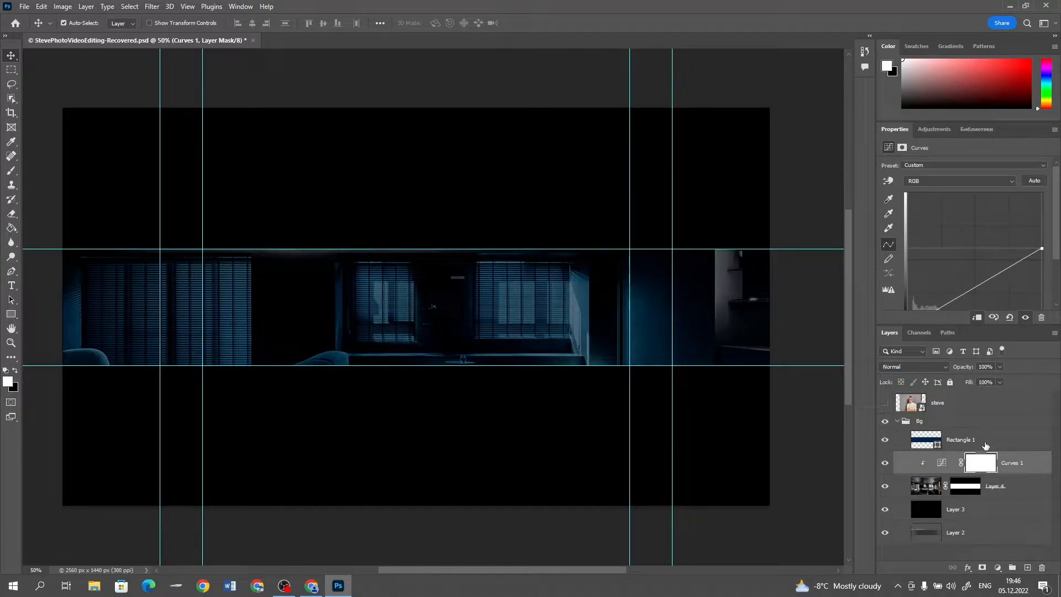
pyautogui.click(953, 442)
pyautogui.click(913, 366)
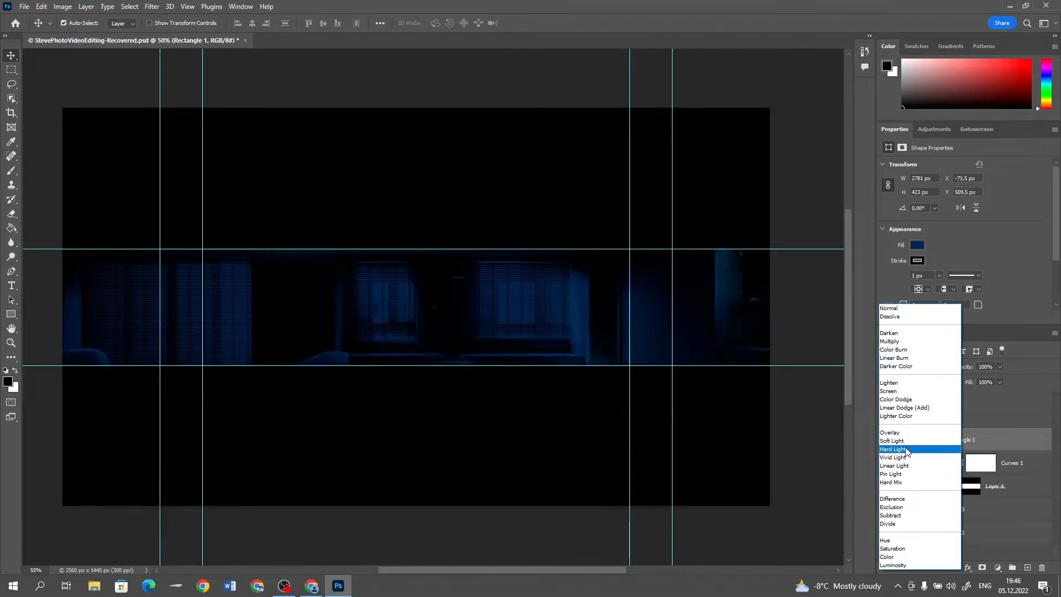
pyautogui.click(897, 400)
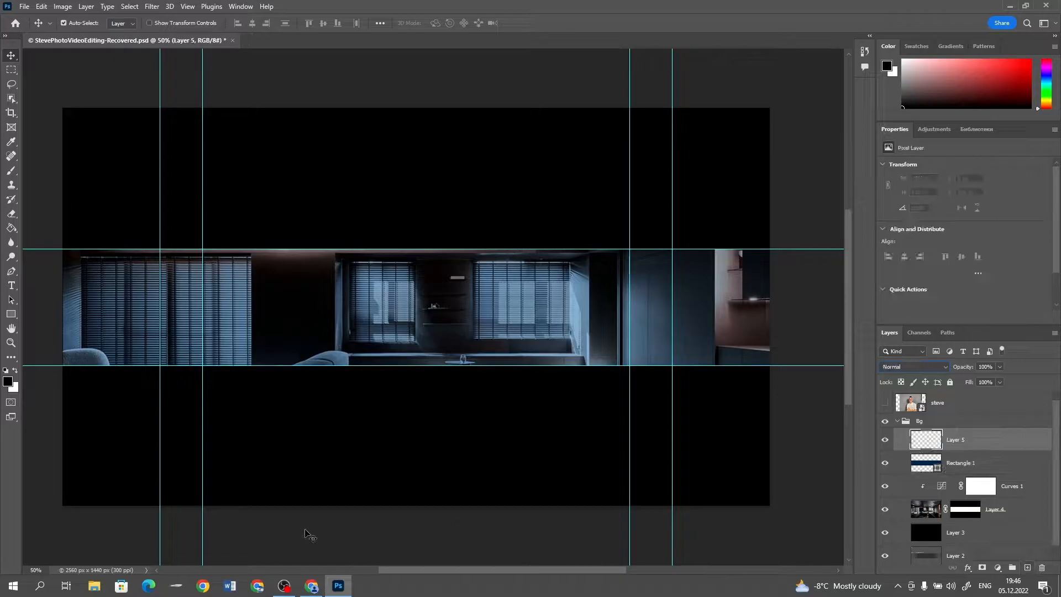
# Switch to the browser, search Google Images for "particles" and filter the results to Large size
pyautogui.click(312, 586)
pyautogui.write('particles')
pyautogui.press('Return')
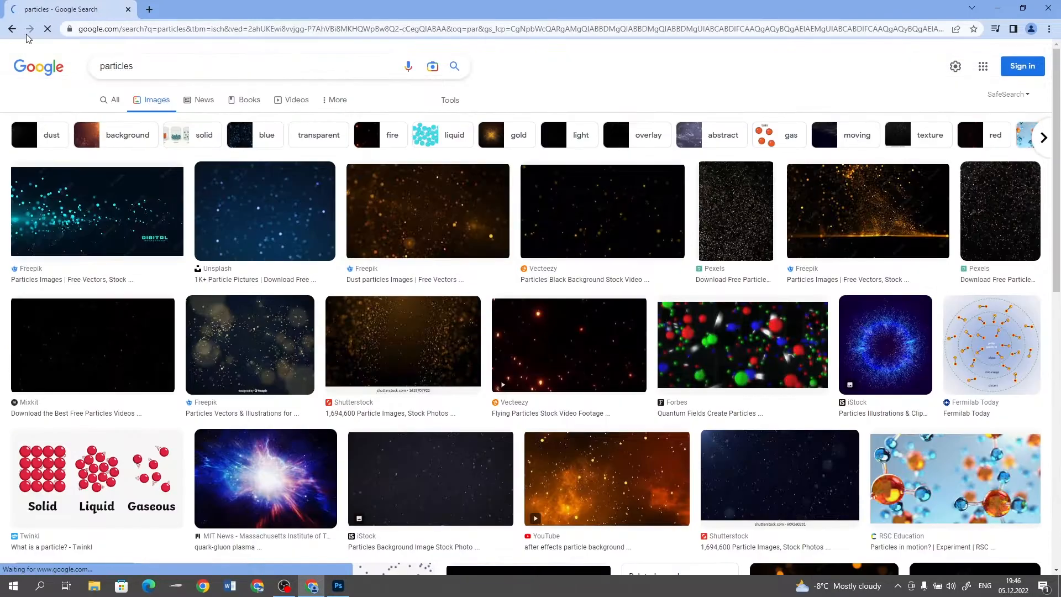
pyautogui.scroll(-5, 460, 364)
pyautogui.scroll(10, 460, 365)
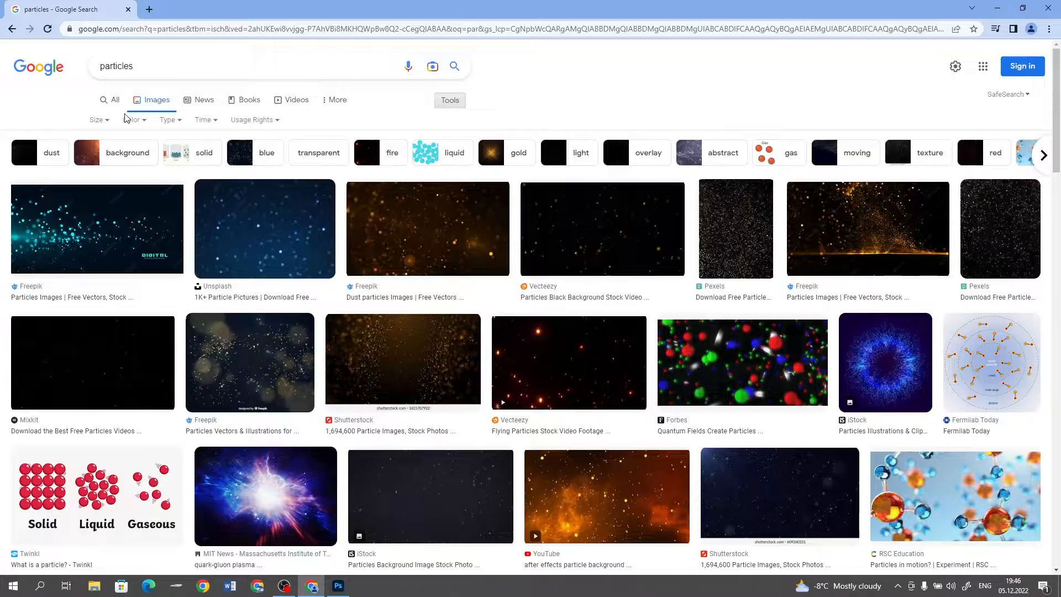
pyautogui.click(98, 120)
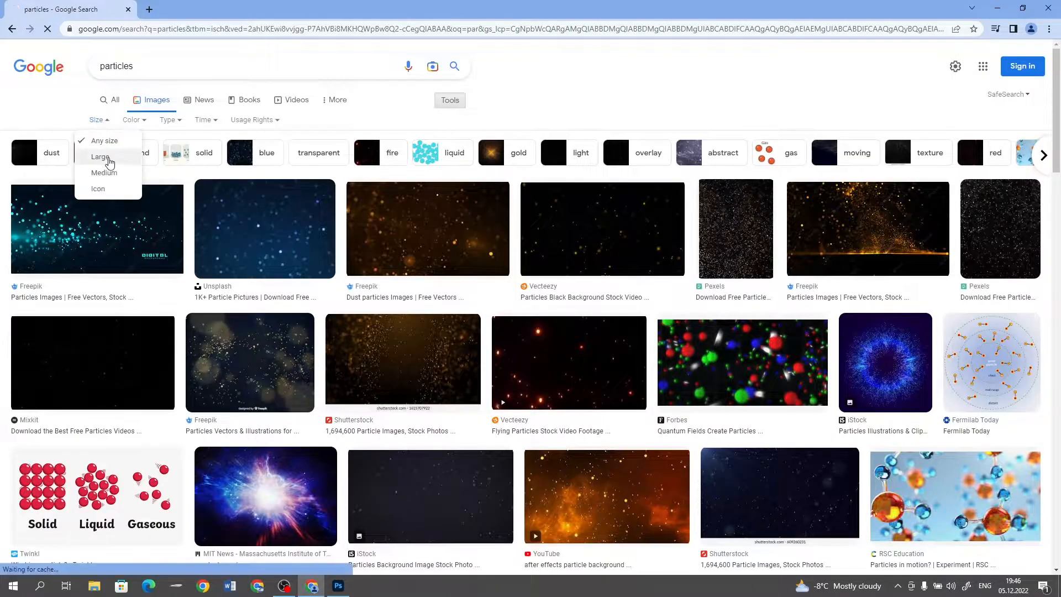
pyautogui.click(110, 157)
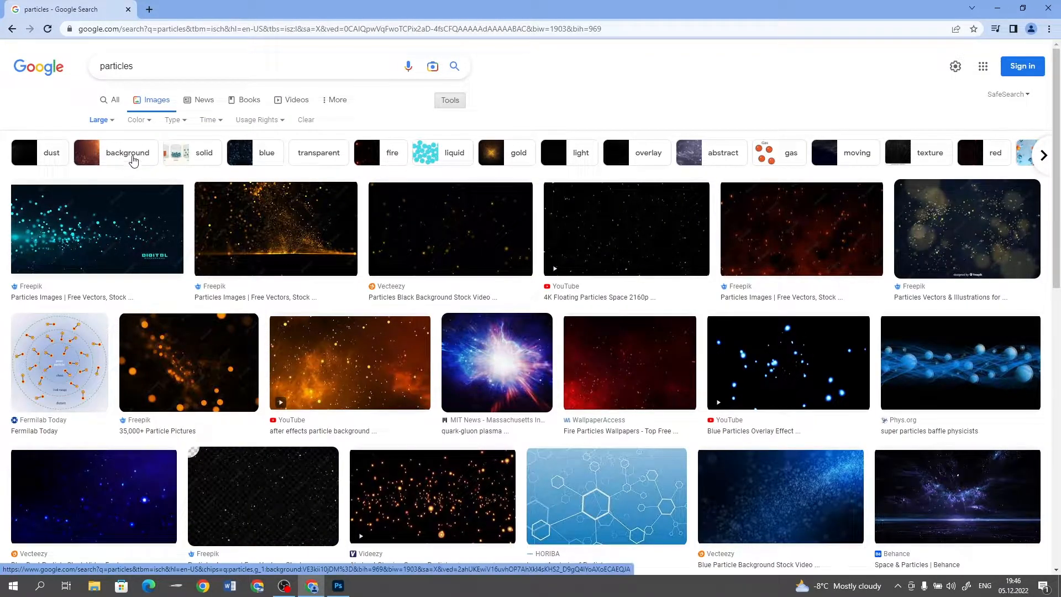
# Open the Vecteezy blue particle background from the related images and copy the image
pyautogui.click(124, 210)
pyautogui.scroll(-3, 731, 304)
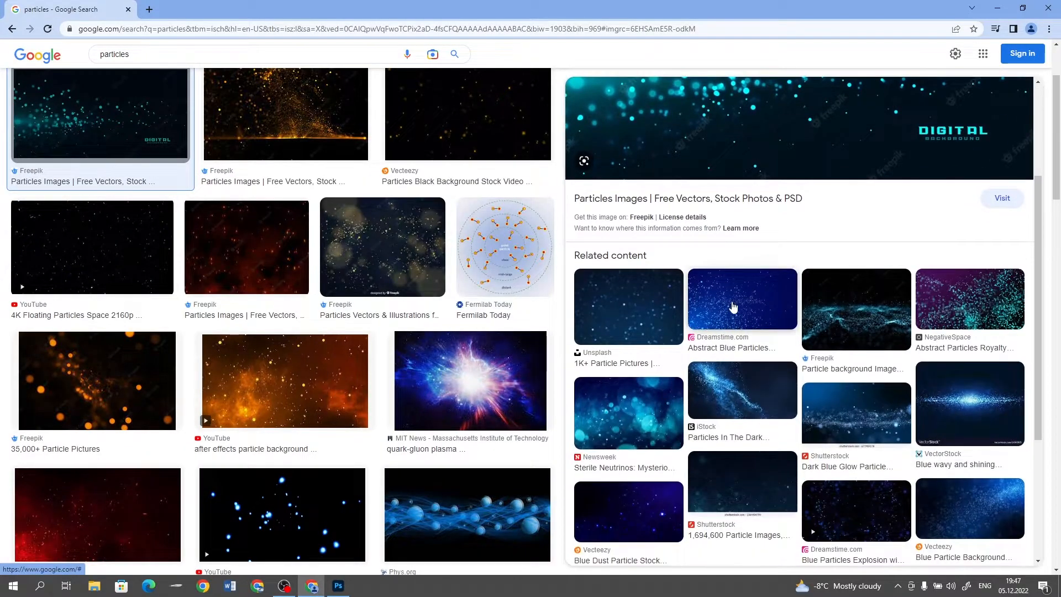
pyautogui.scroll(-2, 733, 307)
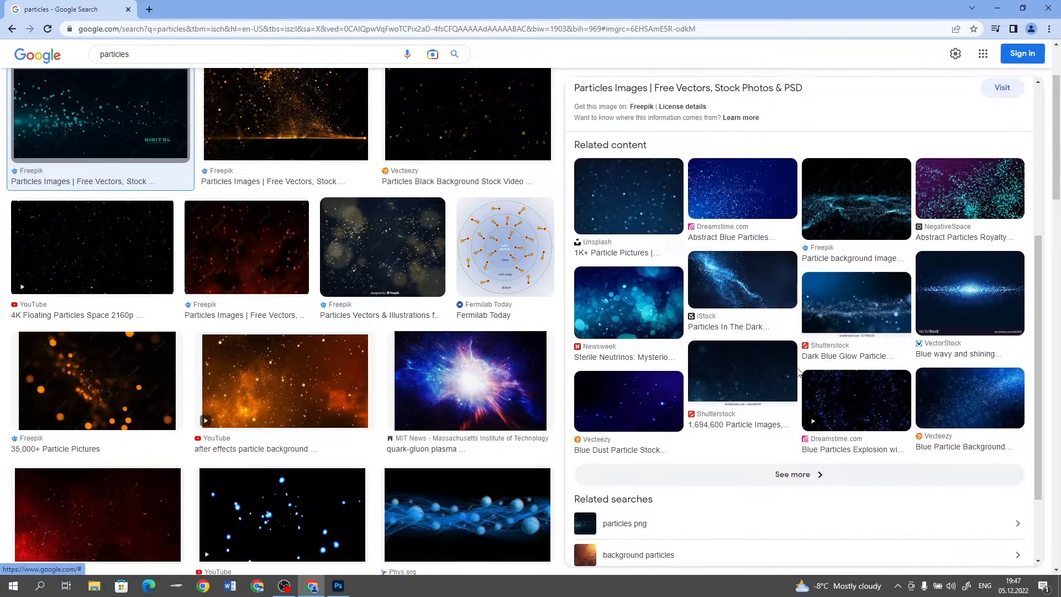
pyautogui.click(939, 402)
pyautogui.rightClick(823, 272)
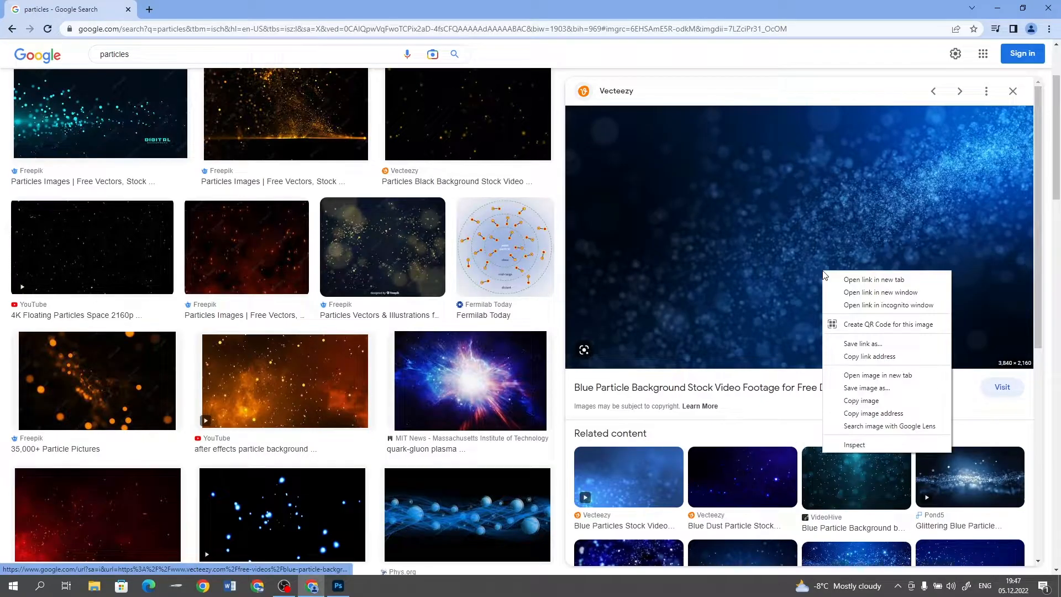
pyautogui.click(861, 400)
# Switch to Photoshop, paste the blue particle image into the empty layer and scale it to about 2608 x 1467 px, covering the canvas
pyautogui.click(338, 585)
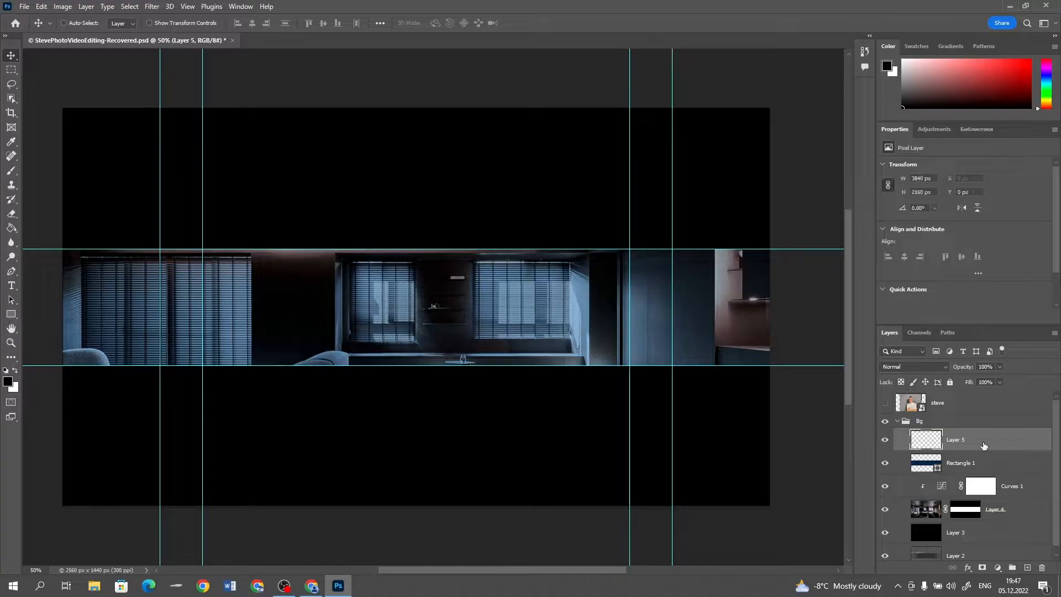
pyautogui.hotkey('ctrl', 'v')
pyautogui.hotkey('ctrl', 't')
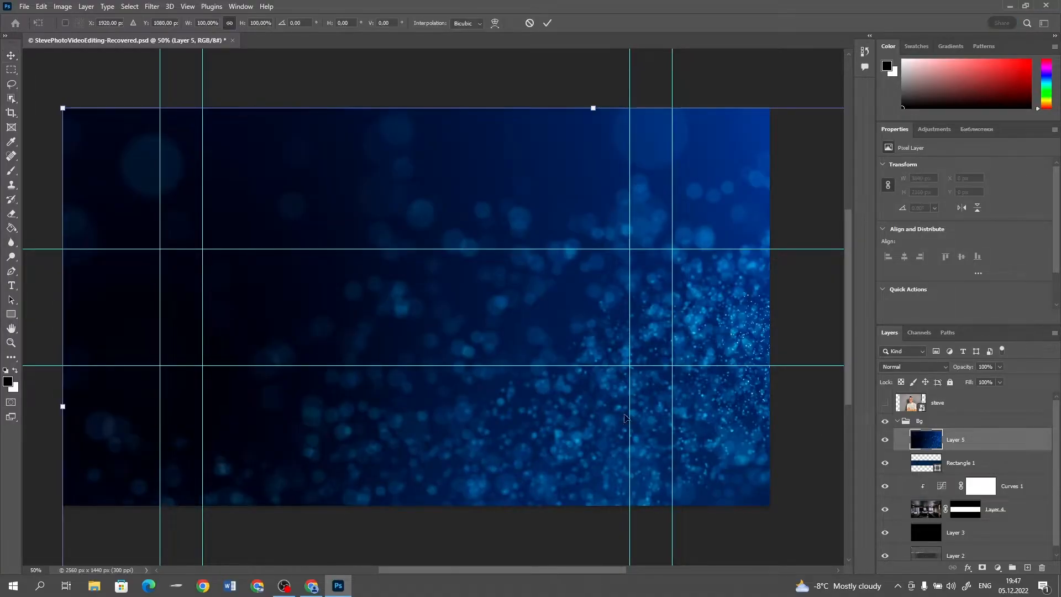
pyautogui.hscroll(1, 621, 416)
pyautogui.scroll(2, 621, 415)
pyautogui.scroll(-8, 621, 415)
pyautogui.scroll(-1, 622, 422)
pyautogui.moveTo(776, 515); pyautogui.dragTo(717, 482)
pyautogui.moveTo(680, 450); pyautogui.dragTo(642, 412)
pyautogui.press('Return')
# Set the blend mode of the blue particle layer to Screen
pyautogui.scroll(1, 634, 409)
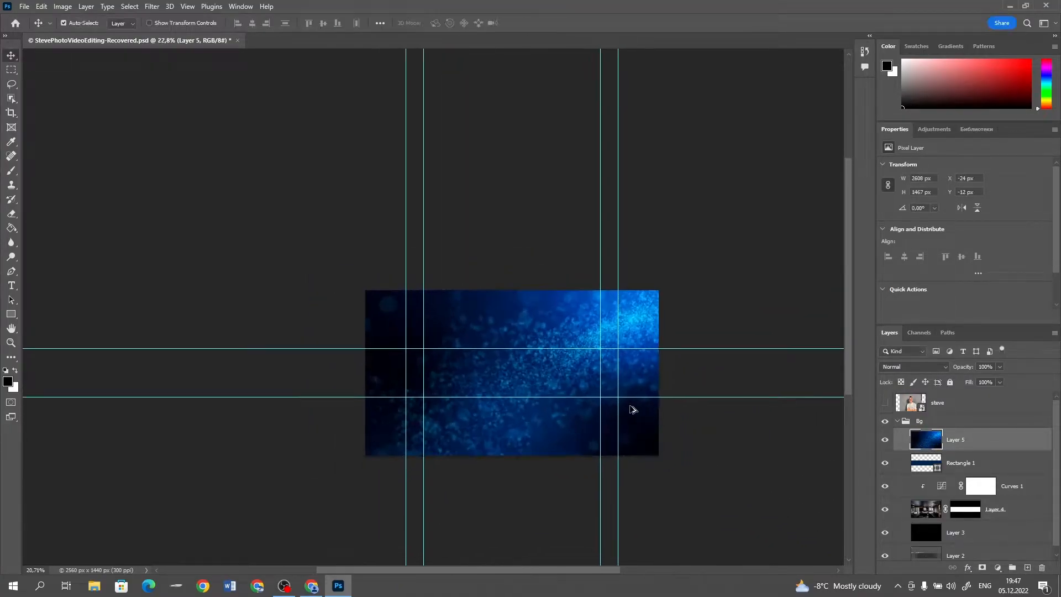
pyautogui.scroll(3, 633, 410)
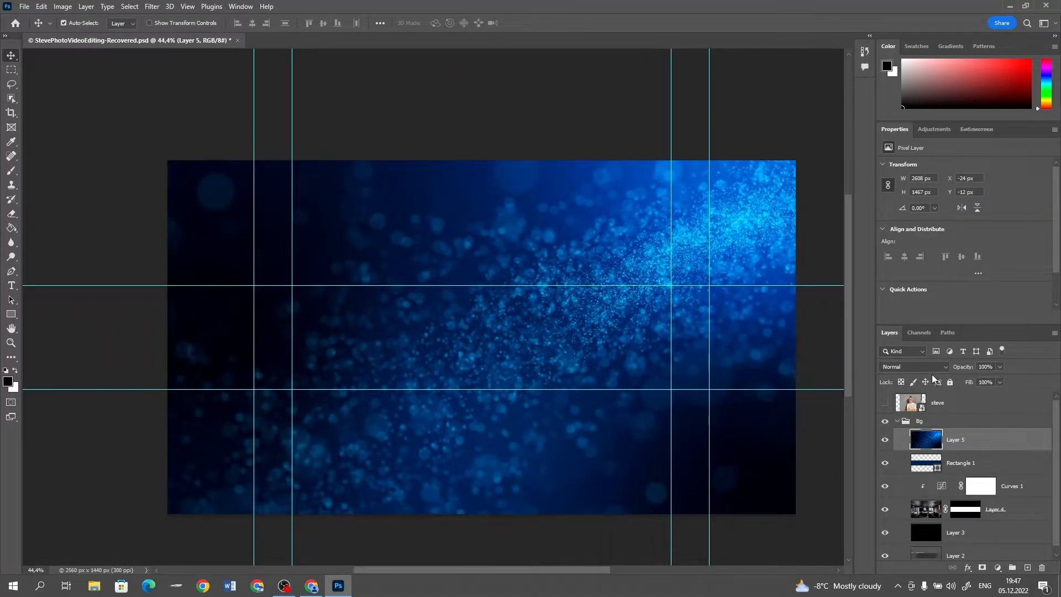
pyautogui.click(913, 367)
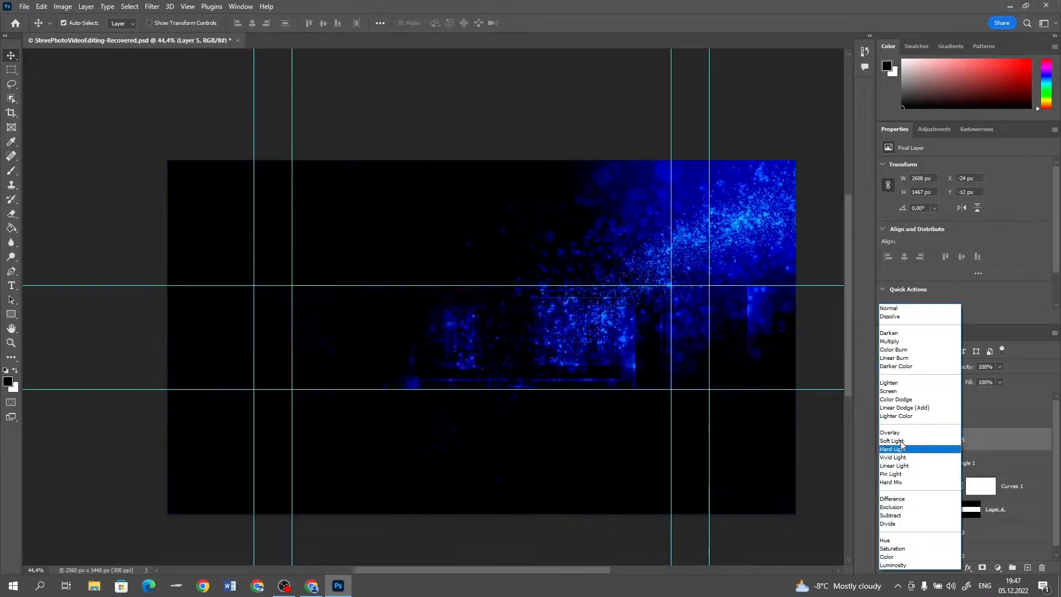
pyautogui.click(895, 391)
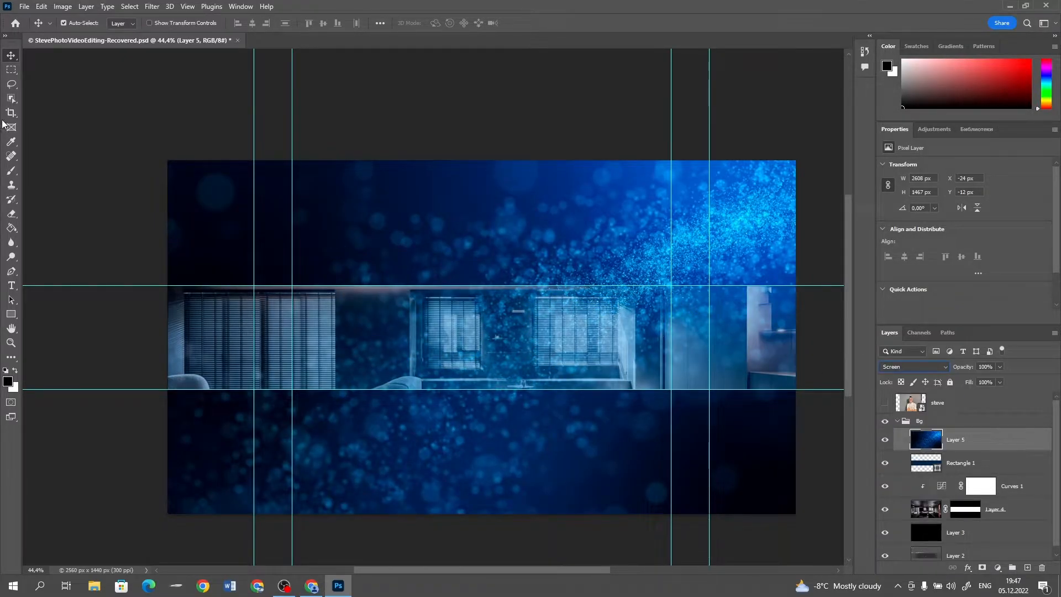
# Select the central 2560 x 423 px strip between the horizontal guides and mask the blue particle layer to it
pyautogui.click(11, 69)
pyautogui.moveTo(168, 286); pyautogui.dragTo(810, 387)
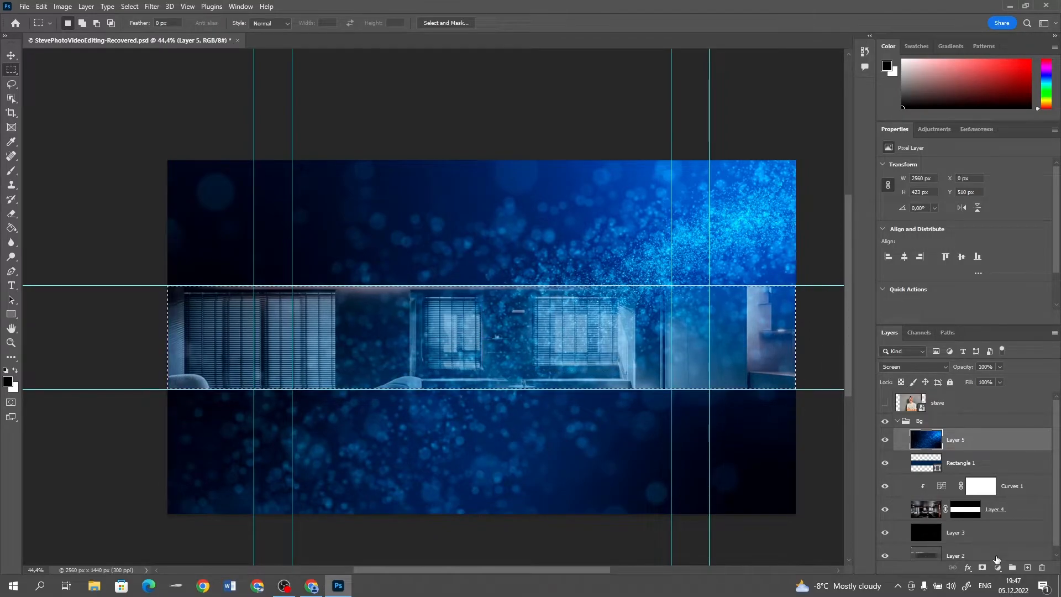
pyautogui.click(982, 569)
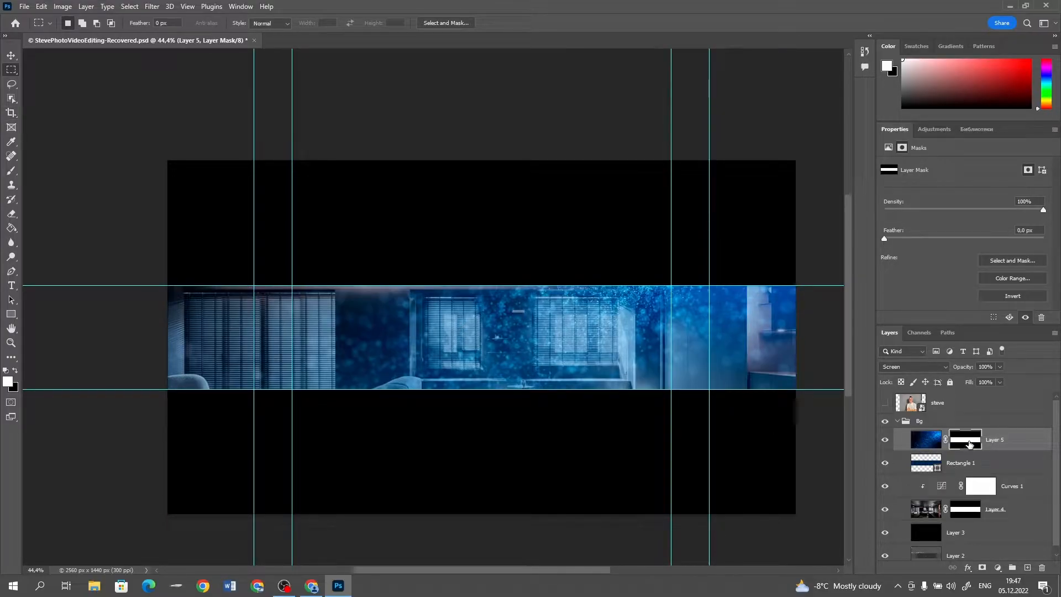
# Fade the blue particles along the strip by painting their layer mask with a soft black 500 px brush at reduced opacity
pyautogui.press('b')
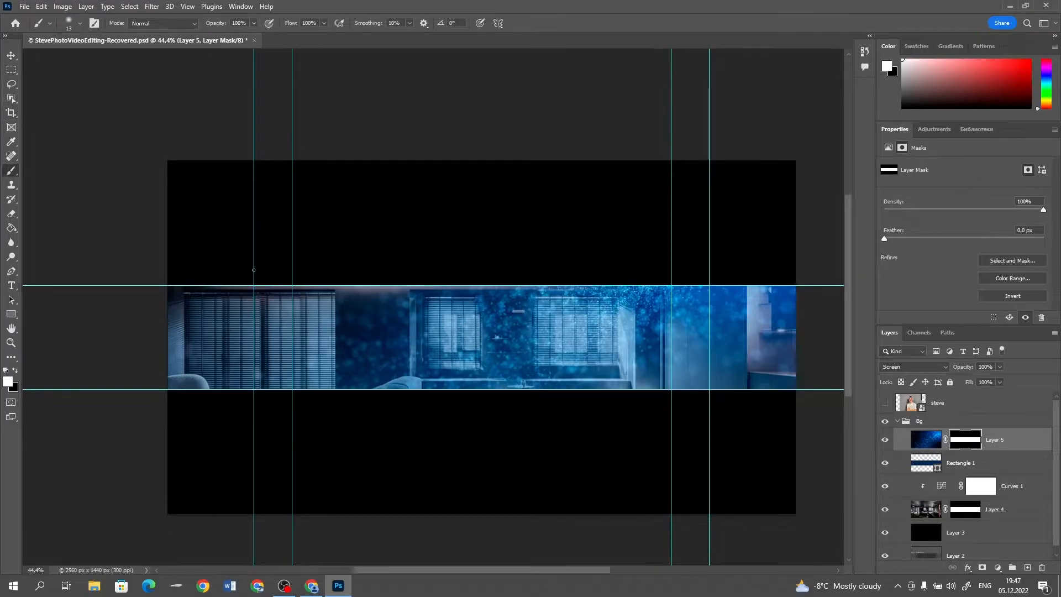
pyautogui.press(']')
pyautogui.press(']')
pyautogui.press(']')
pyautogui.press(']')
pyautogui.press(']')
pyautogui.press(']')
pyautogui.press(']')
pyautogui.press(']')
pyautogui.press(']')
pyautogui.press(']')
pyautogui.press(']')
pyautogui.press(']')
pyautogui.press(']')
pyautogui.press(']')
pyautogui.press(']')
pyautogui.press(']')
pyautogui.press(']')
pyautogui.press(']')
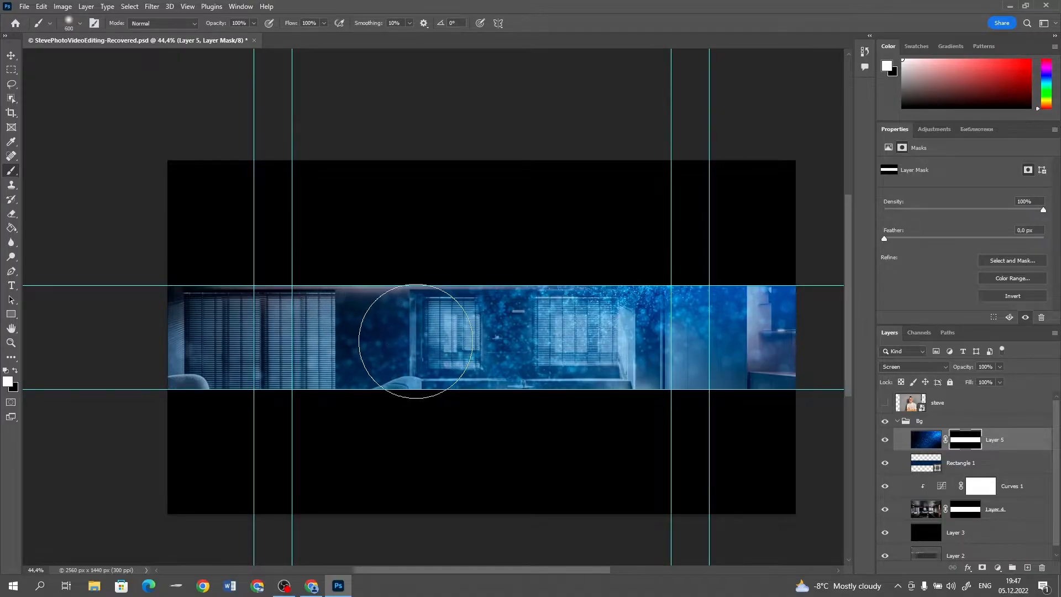
pyautogui.rightClick(416, 341)
pyautogui.click(508, 366)
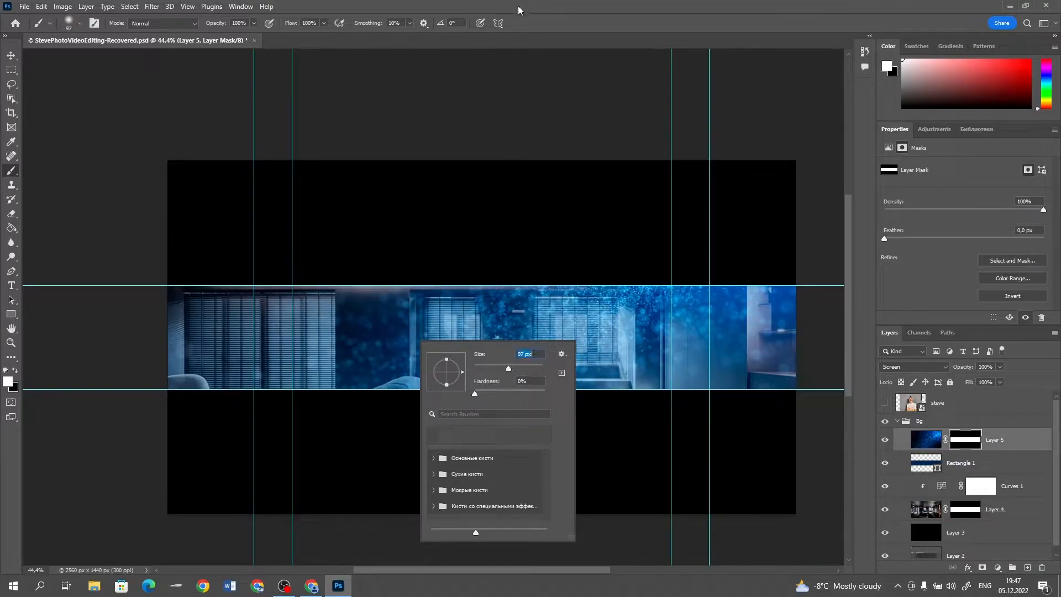
pyautogui.click(528, 5)
pyautogui.press(']')
pyautogui.press(']')
pyautogui.press(']')
pyautogui.press(']')
pyautogui.press(']')
pyautogui.press(']')
pyautogui.press(']')
pyautogui.press(']')
pyautogui.press(']')
pyautogui.press(']')
pyautogui.press(']')
pyautogui.press('x')
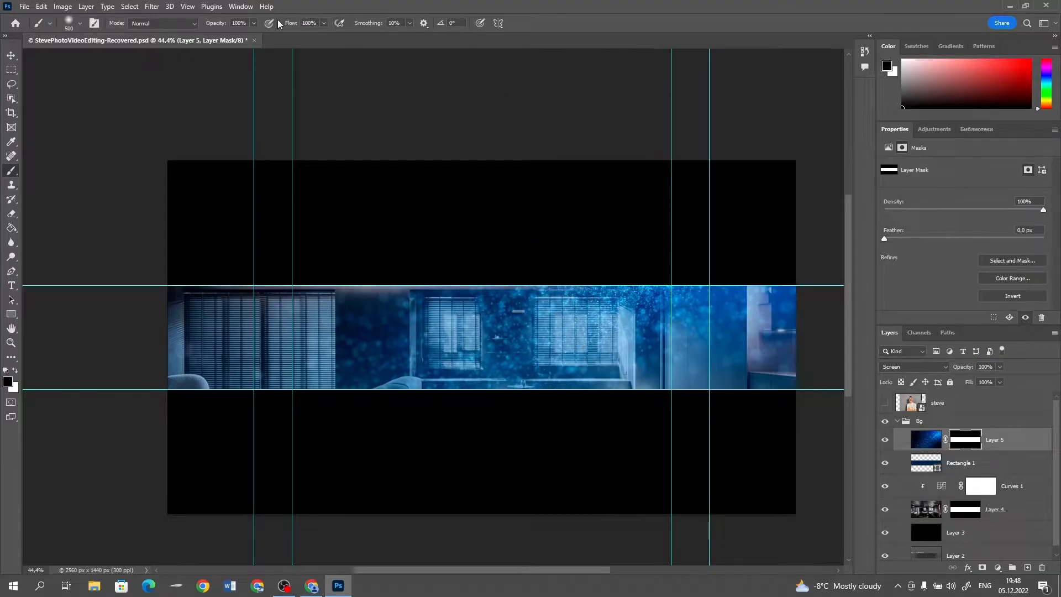
pyautogui.moveTo(215, 25); pyautogui.dragTo(178, 25)
pyautogui.moveTo(133, 311)
pyautogui.mouseDown()
pyautogui.moveTo(325, 305)
pyautogui.moveTo(278, 312)
pyautogui.moveTo(418, 290)
pyautogui.moveTo(545, 300)
pyautogui.moveTo(399, 305)
pyautogui.moveTo(681, 311)
pyautogui.moveTo(608, 353)
pyautogui.moveTo(285, 365)
pyautogui.moveTo(649, 367)
pyautogui.moveTo(786, 381)
pyautogui.moveTo(502, 324)
pyautogui.moveTo(609, 293)
pyautogui.moveTo(740, 315)
pyautogui.moveTo(446, 263)
pyautogui.moveTo(805, 308)
pyautogui.mouseUp()
pyautogui.press('v')
# Add a new layer above the blue particles, then switch to the browser and copy the WallpaperAccess red fire particles image
pyautogui.click(1025, 570)
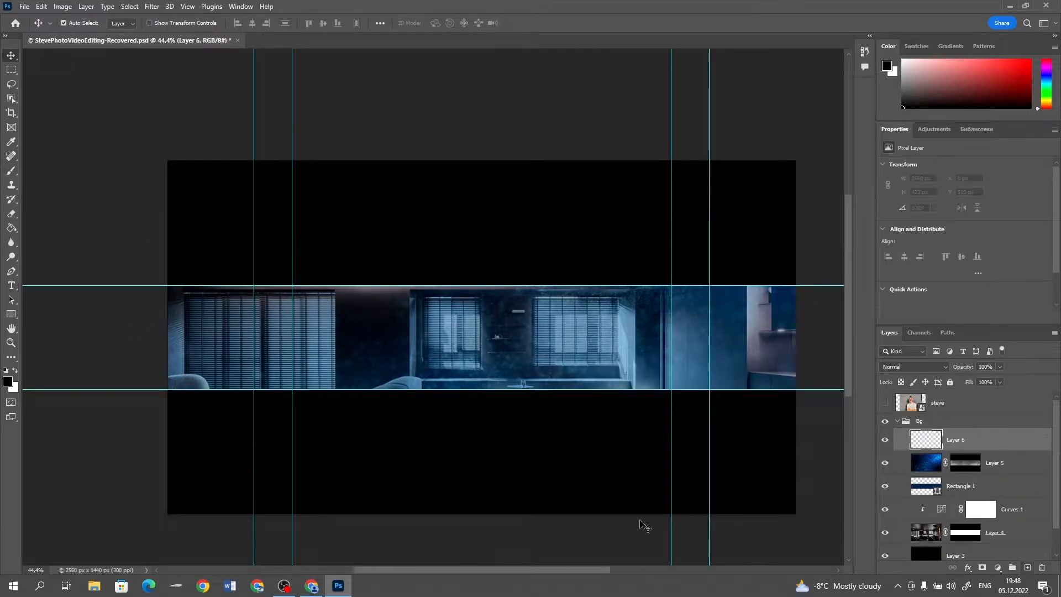
pyautogui.click(318, 592)
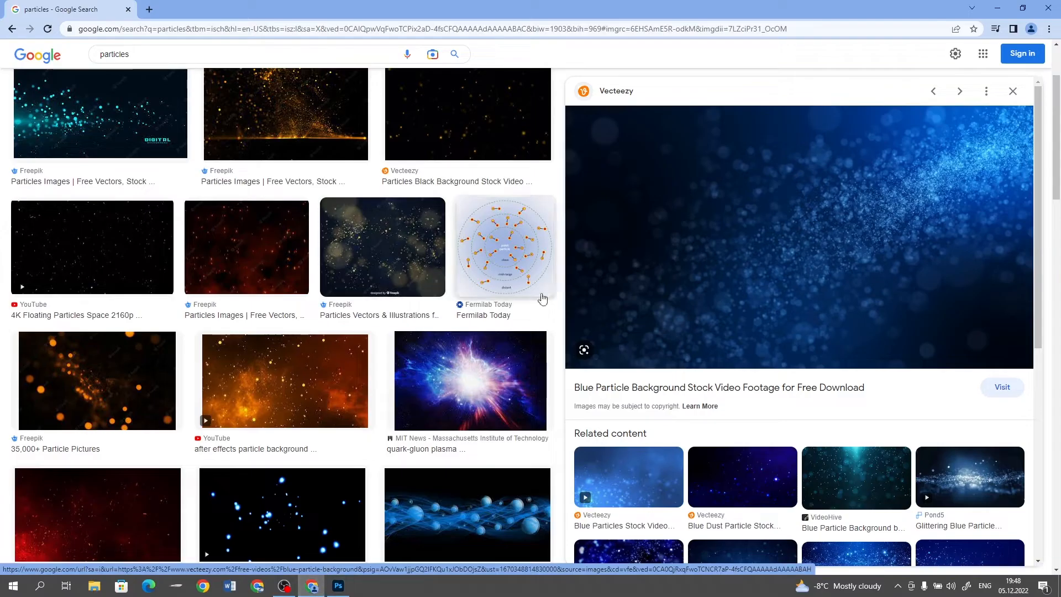
pyautogui.scroll(-4, 763, 329)
pyautogui.scroll(-3, 780, 327)
pyautogui.scroll(-10, 372, 399)
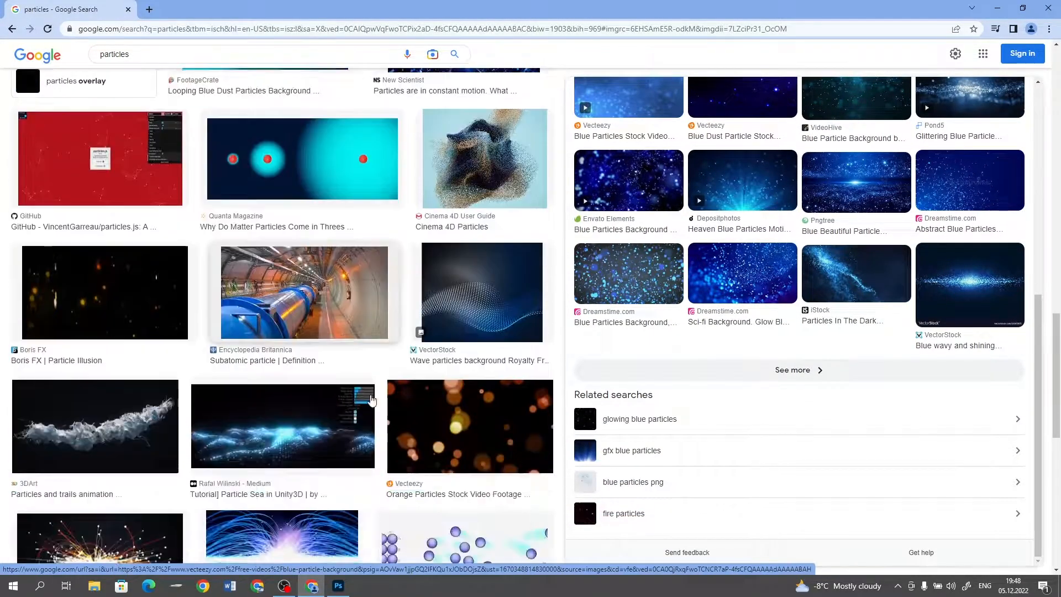
pyautogui.scroll(-5, 372, 399)
pyautogui.click(100, 238)
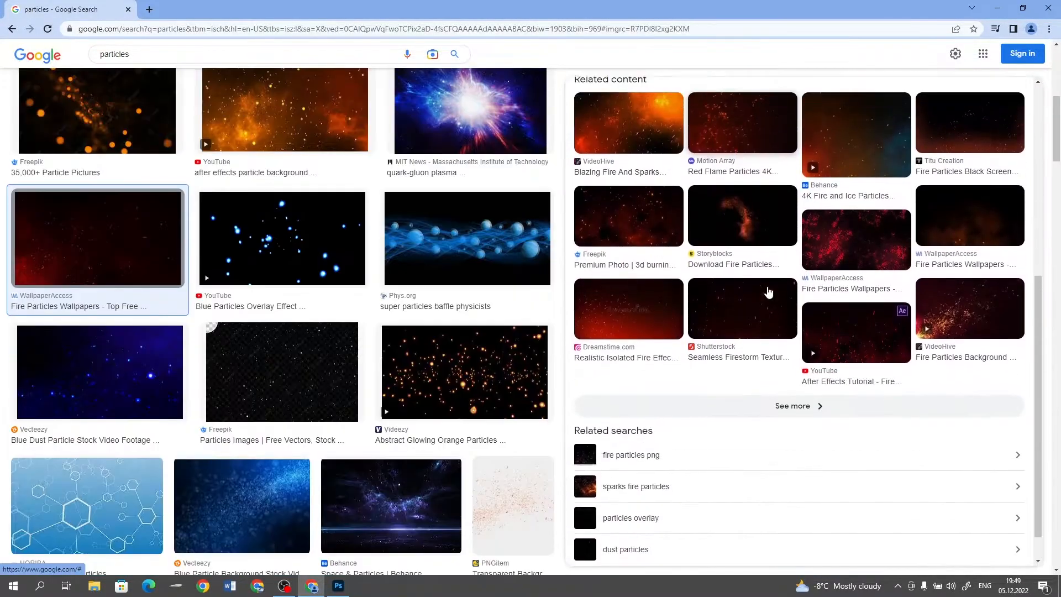
pyautogui.rightClick(707, 272)
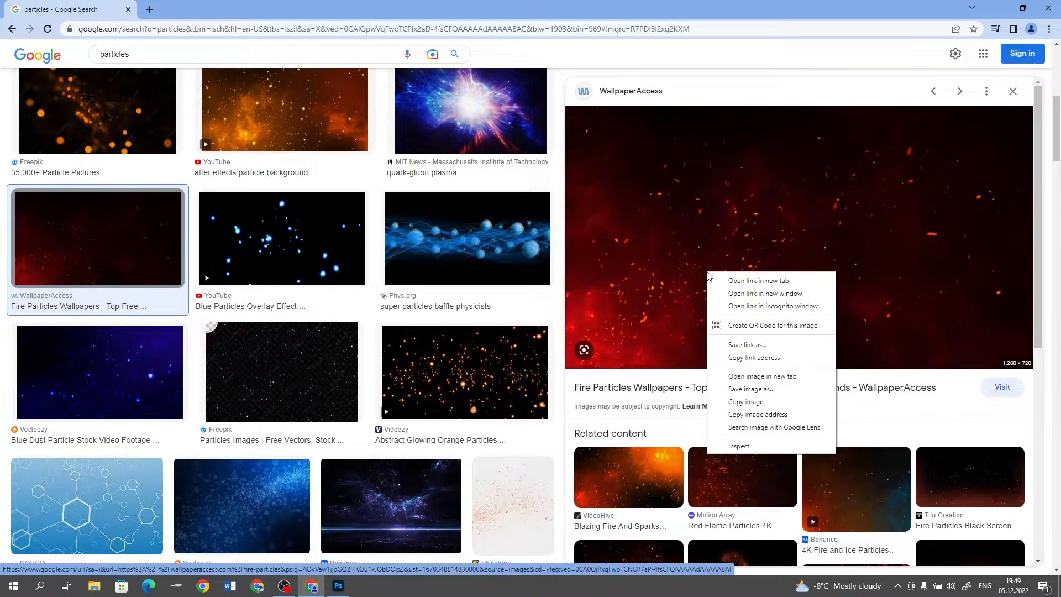
pyautogui.click(746, 402)
# Paste the fire particles into the new layer in Photoshop, enlarge them to about 1840 x 1035 px and place them over the canvas's left side
pyautogui.click(345, 584)
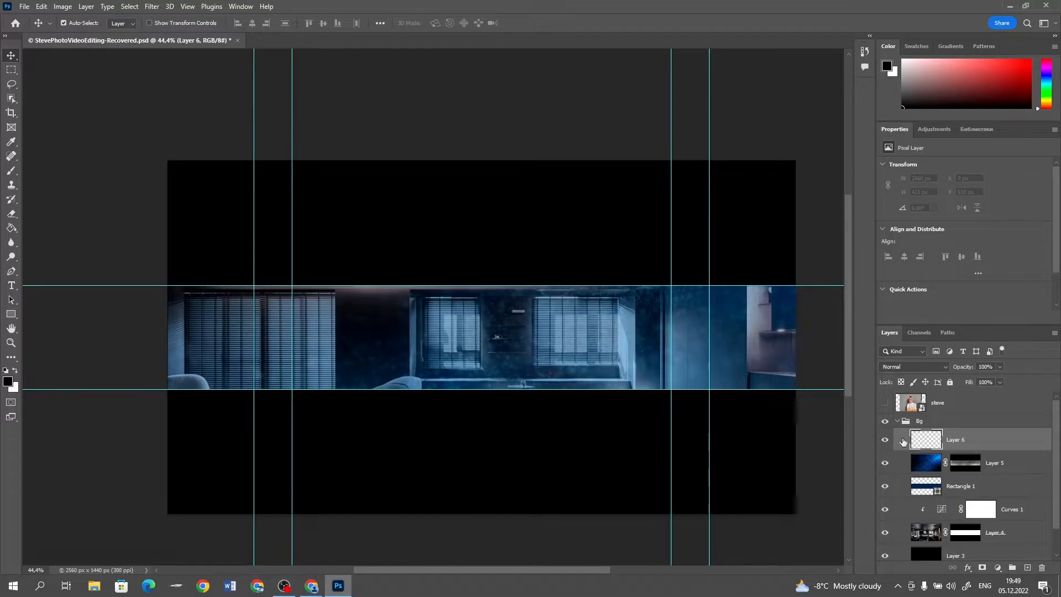
pyautogui.hotkey('ctrl', 'v')
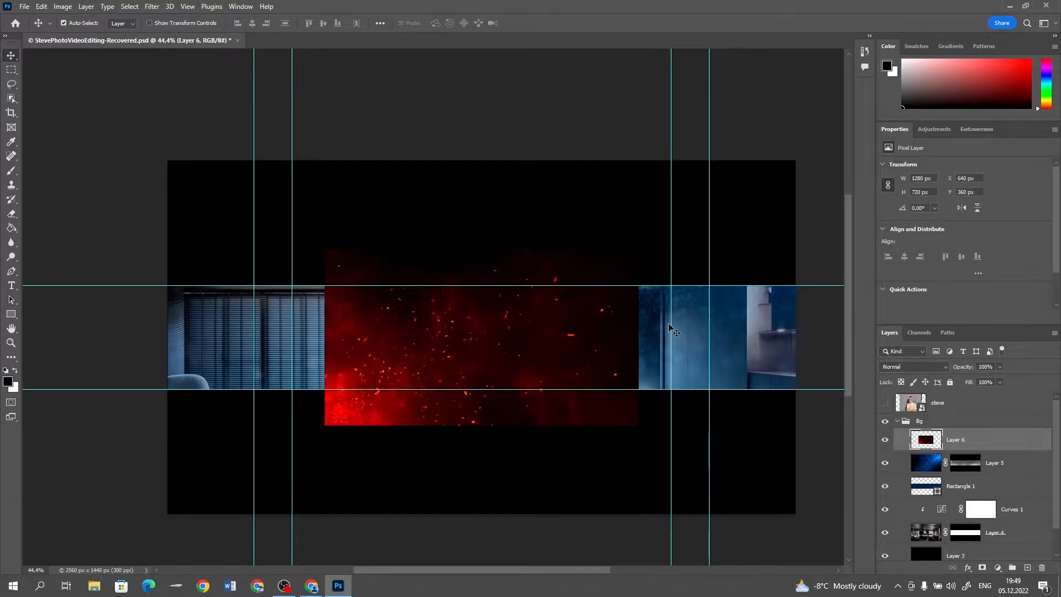
pyautogui.hotkey('ctrl', 't')
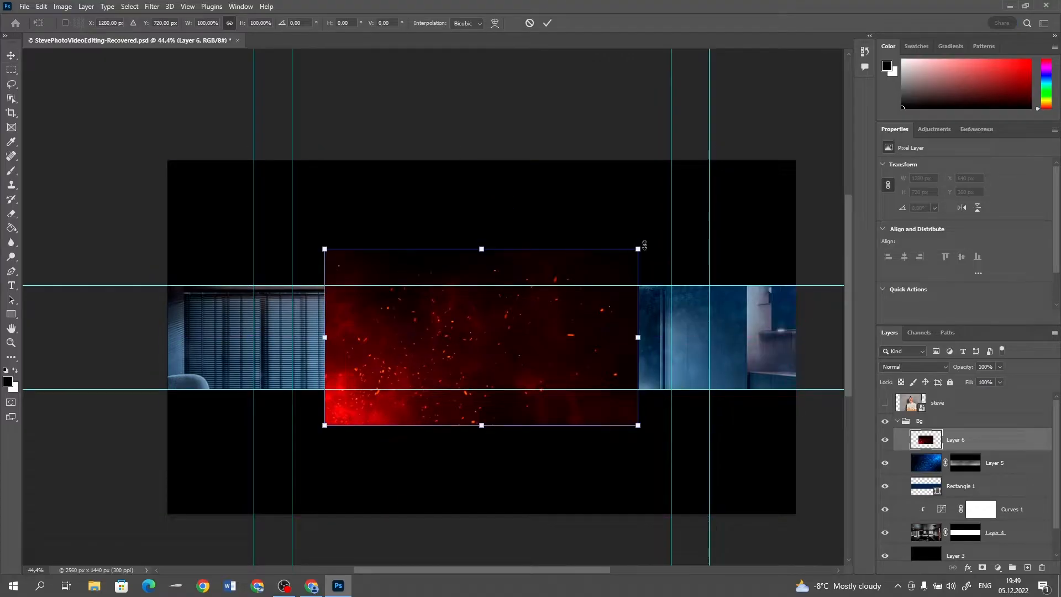
pyautogui.moveTo(641, 249); pyautogui.dragTo(725, 232)
pyautogui.moveTo(539, 346); pyautogui.dragTo(437, 310)
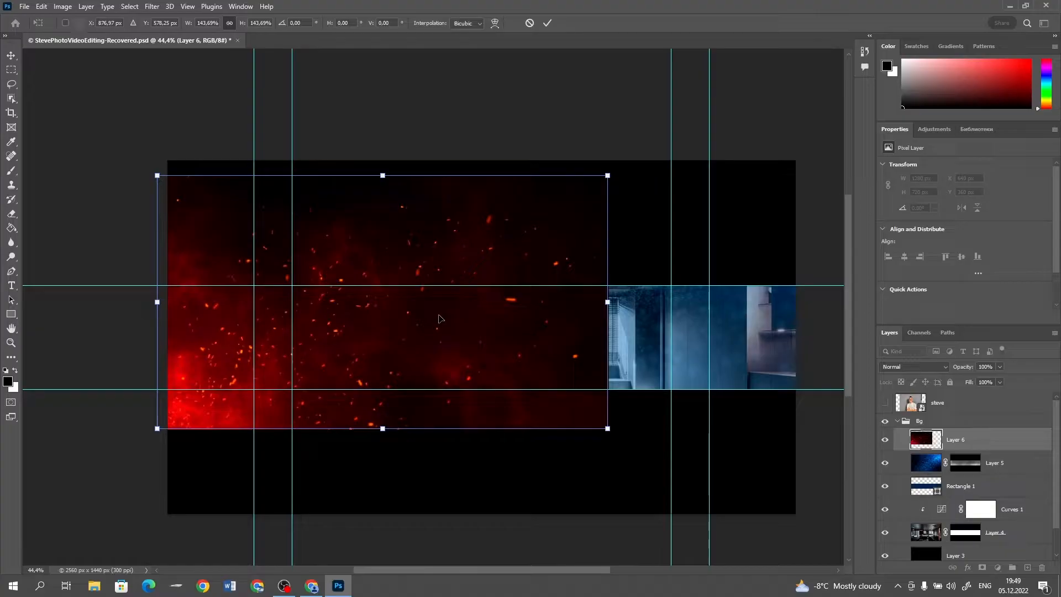
pyautogui.press('Return')
# Blend the red fire particles in Screen mode and mask their layer to the central strip between the horizontal guides
pyautogui.click(913, 366)
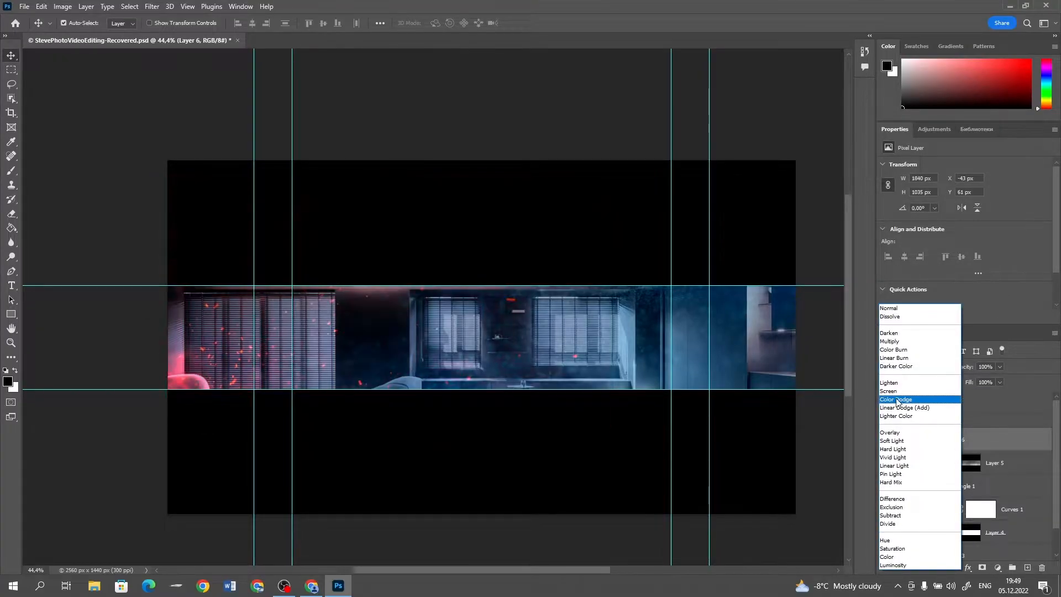
pyautogui.click(890, 394)
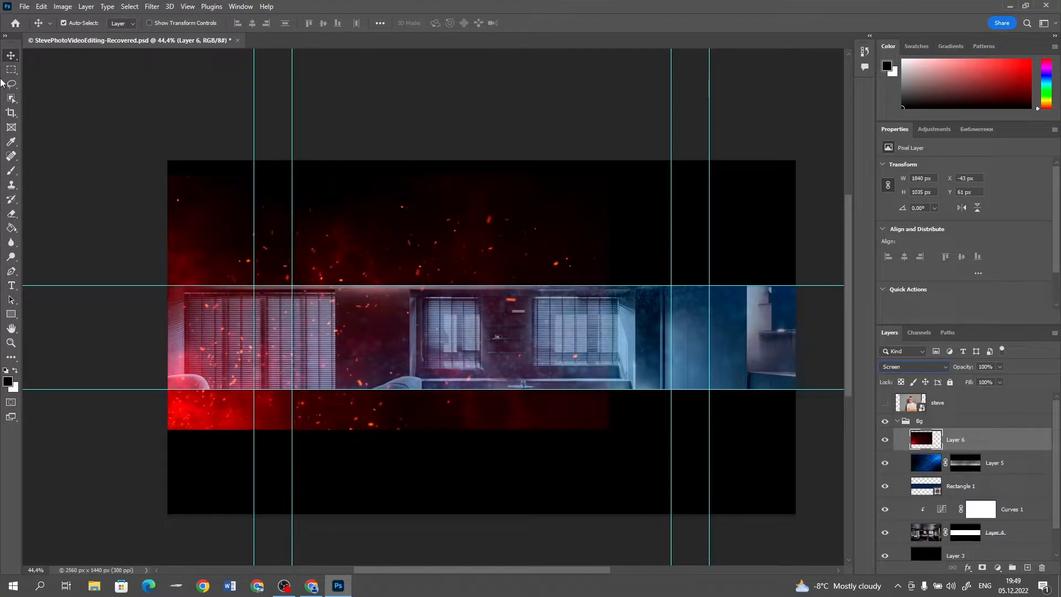
pyautogui.click(11, 70)
pyautogui.moveTo(167, 286); pyautogui.dragTo(796, 390)
pyautogui.click(982, 568)
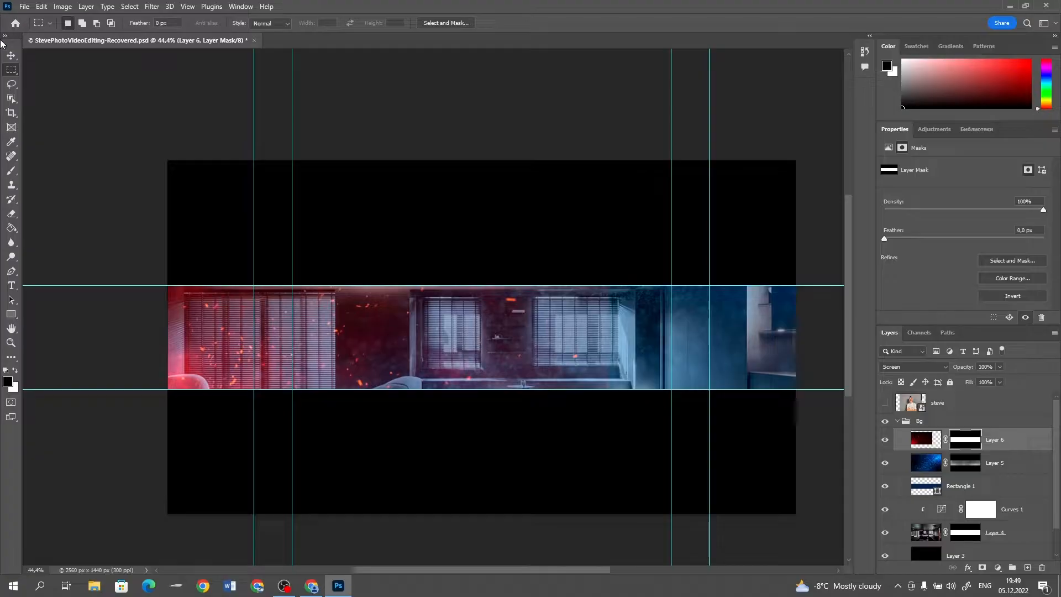
pyautogui.click(10, 55)
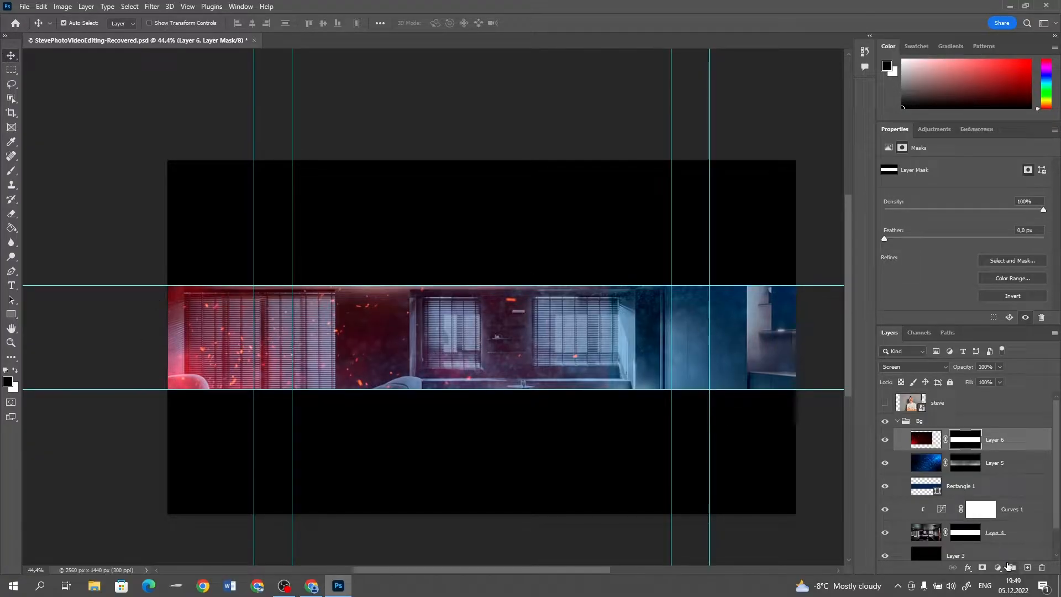
# Add a Hue/Saturation adjustment clipped to the fire particle layer and set its Hue to -165
pyautogui.click(998, 567)
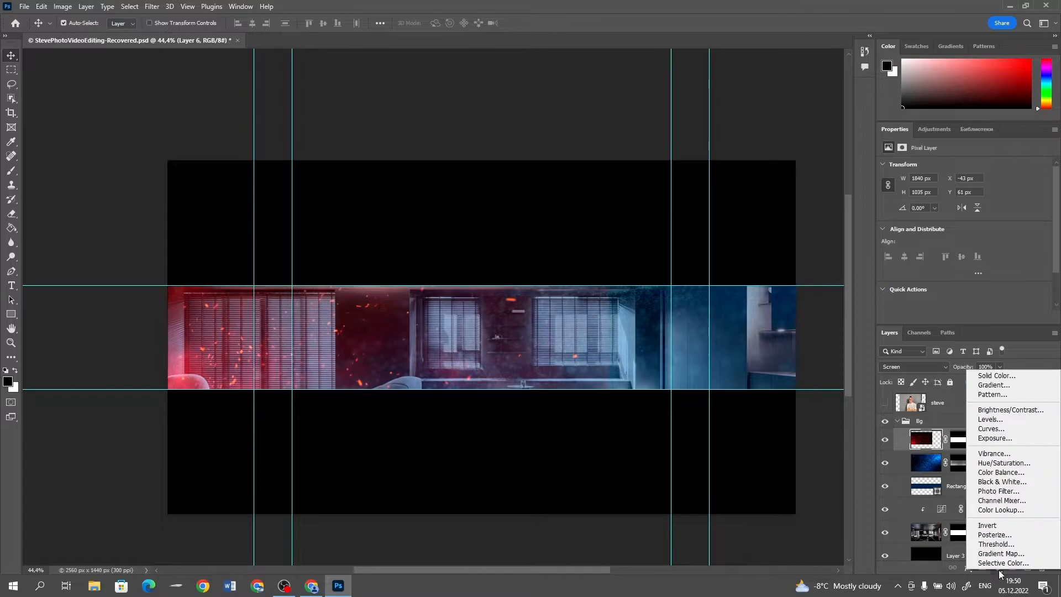
pyautogui.click(1000, 469)
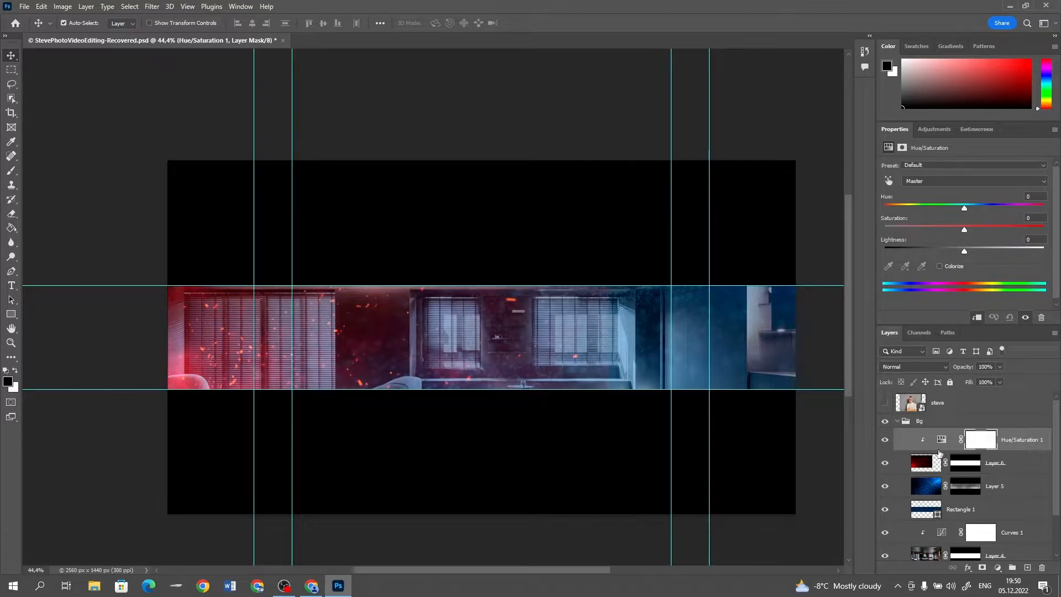
pyautogui.moveTo(965, 211); pyautogui.dragTo(890, 201)
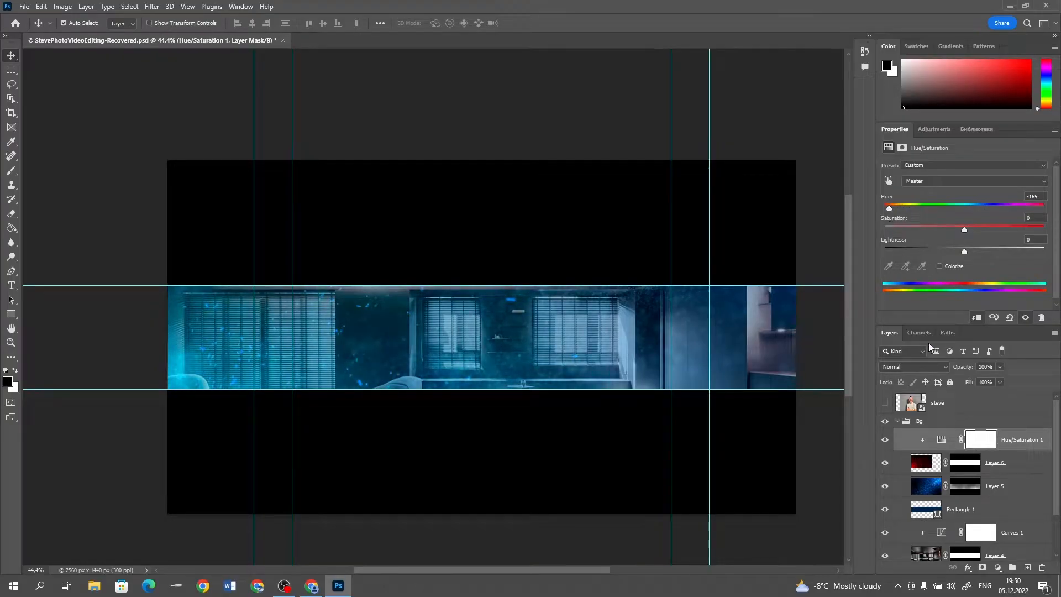
# Fade the recoloured particles around the strip's middle by painting their layer mask with a soft black 700 px brush at 31% opacity
pyautogui.click(972, 469)
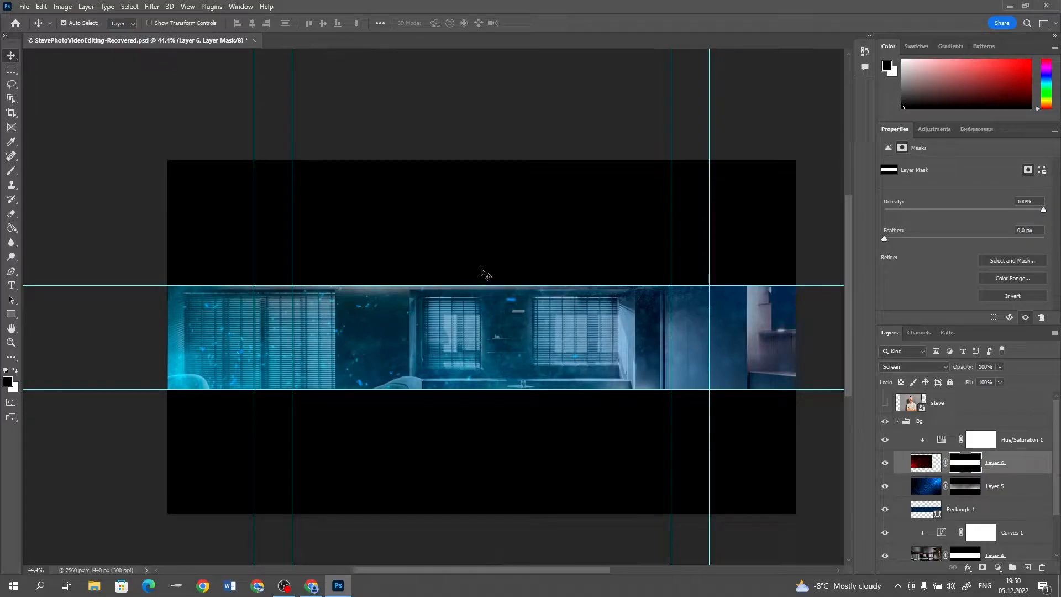
pyautogui.press('b')
pyautogui.press(']')
pyautogui.press(']')
pyautogui.moveTo(412, 268)
pyautogui.mouseDown()
pyautogui.moveTo(538, 302)
pyautogui.moveTo(517, 329)
pyautogui.moveTo(556, 313)
pyautogui.moveTo(578, 381)
pyautogui.moveTo(504, 418)
pyautogui.moveTo(469, 353)
pyautogui.moveTo(441, 393)
pyautogui.moveTo(346, 447)
pyautogui.moveTo(398, 435)
pyautogui.moveTo(269, 469)
pyautogui.moveTo(428, 389)
pyautogui.moveTo(490, 396)
pyautogui.mouseUp()
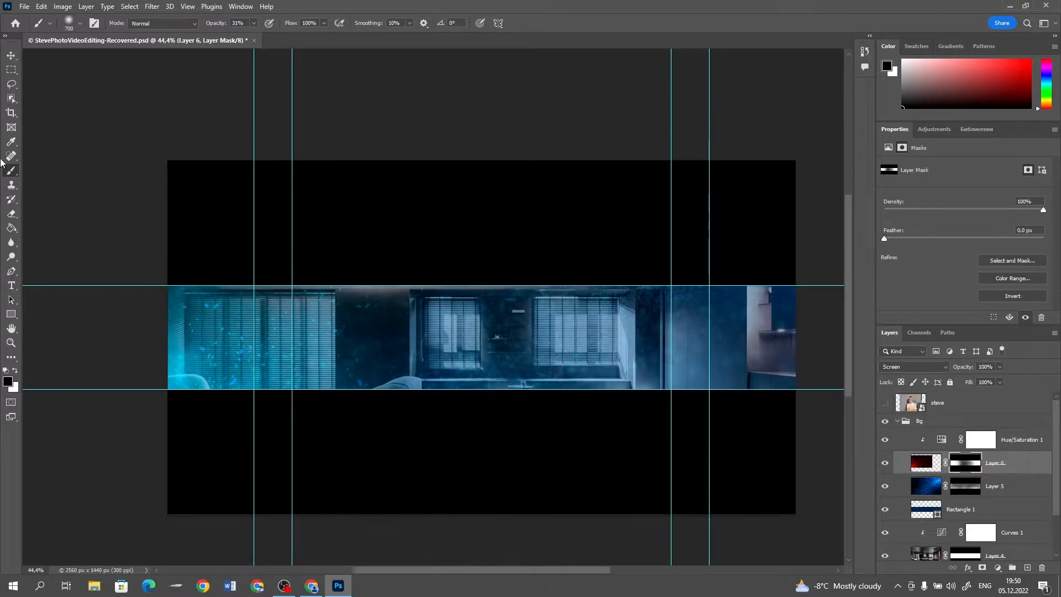
pyautogui.click(11, 55)
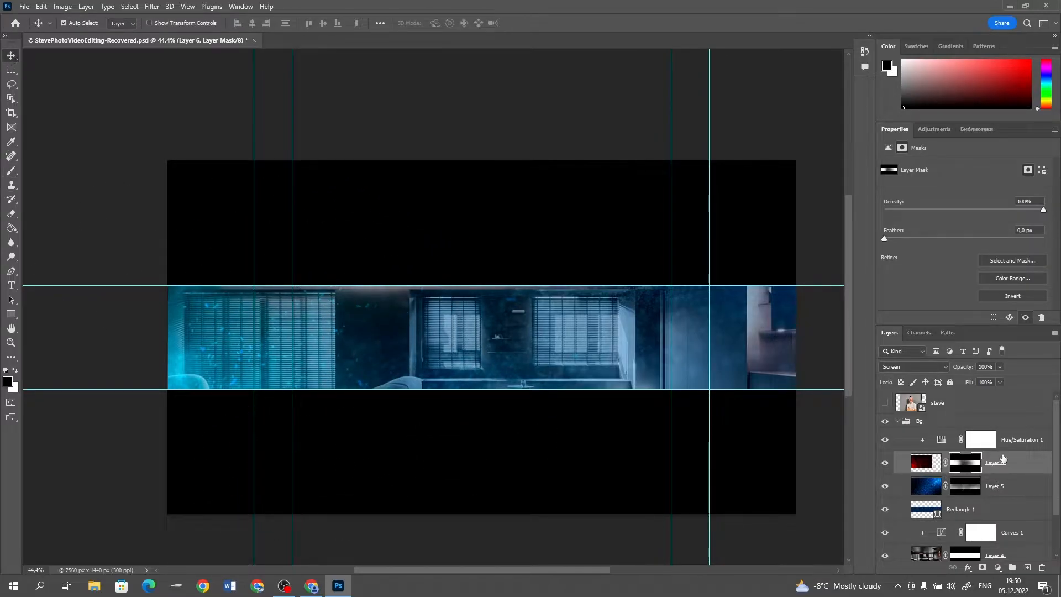
# Duplicate the recoloured particle layer with its Hue/Saturation adjustment, flip the copied particles horizontally and move them to the strip's right end
pyautogui.click(1035, 437)
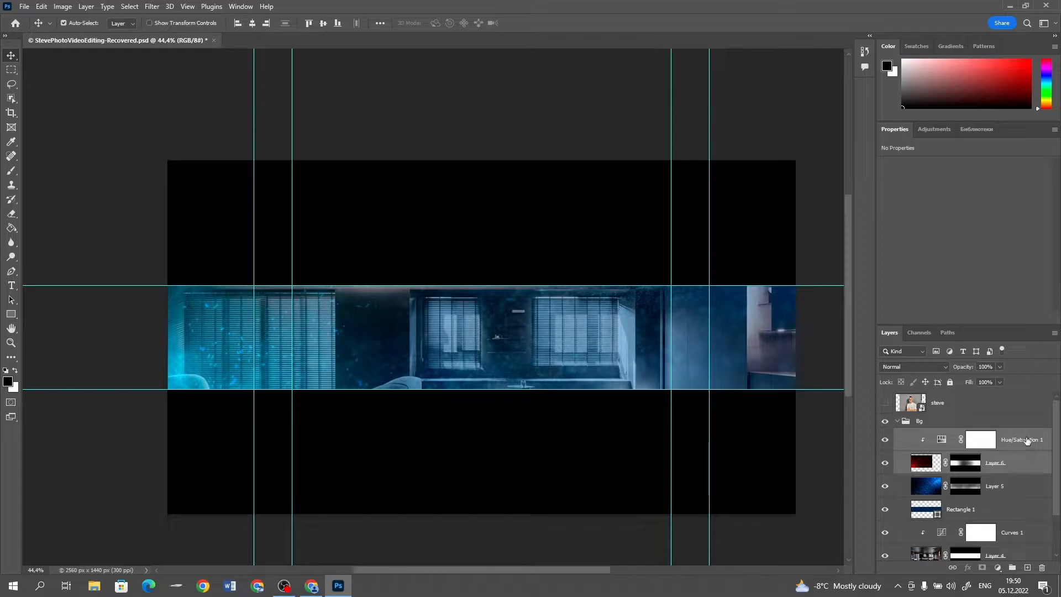
pyautogui.hotkey('ctrl', 'j')
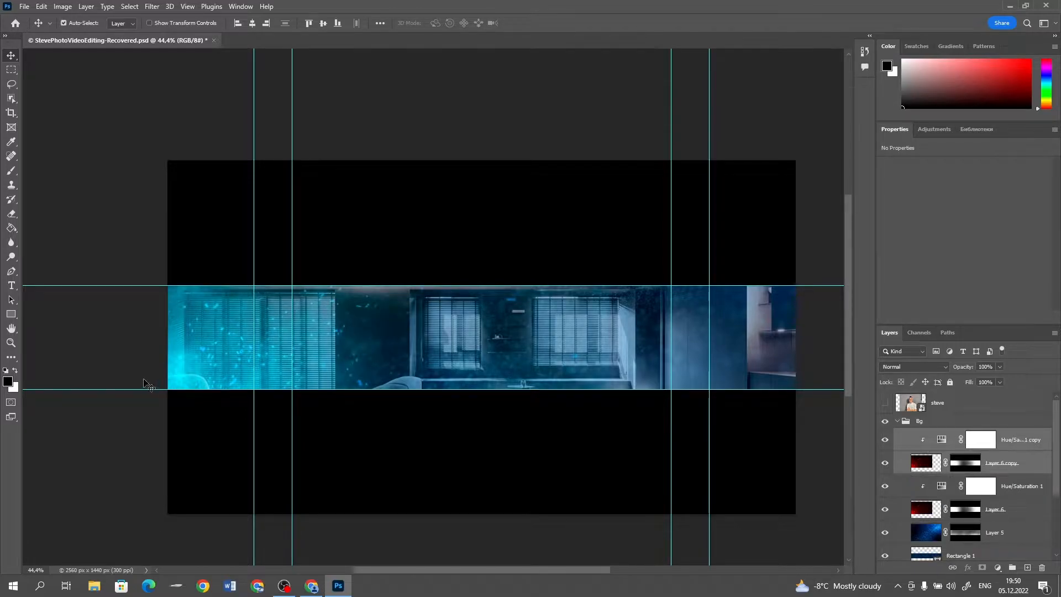
pyautogui.click(293, 229)
pyautogui.click(40, 7)
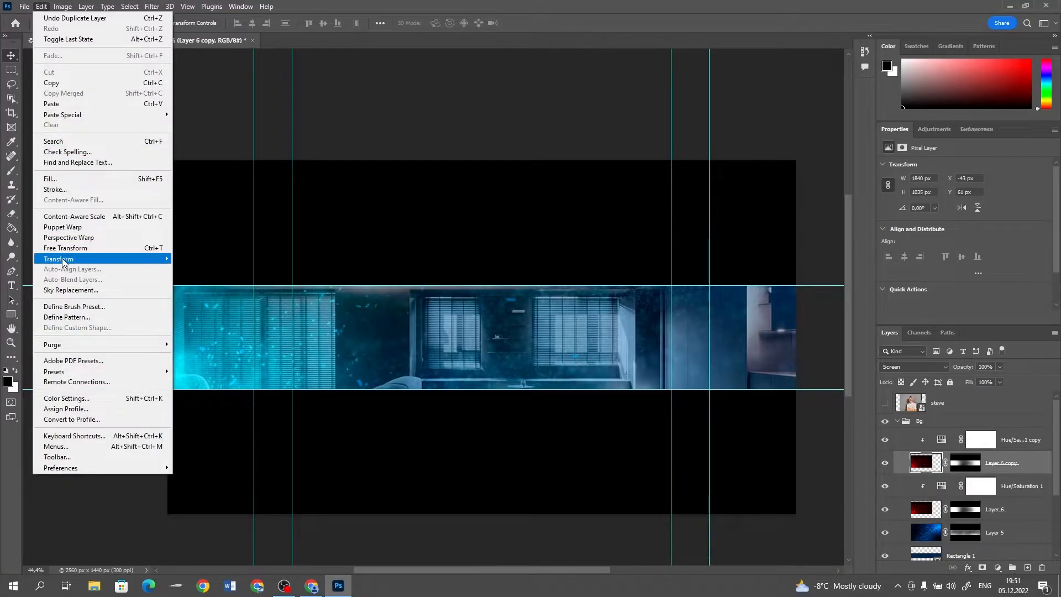
pyautogui.moveTo(63, 262)
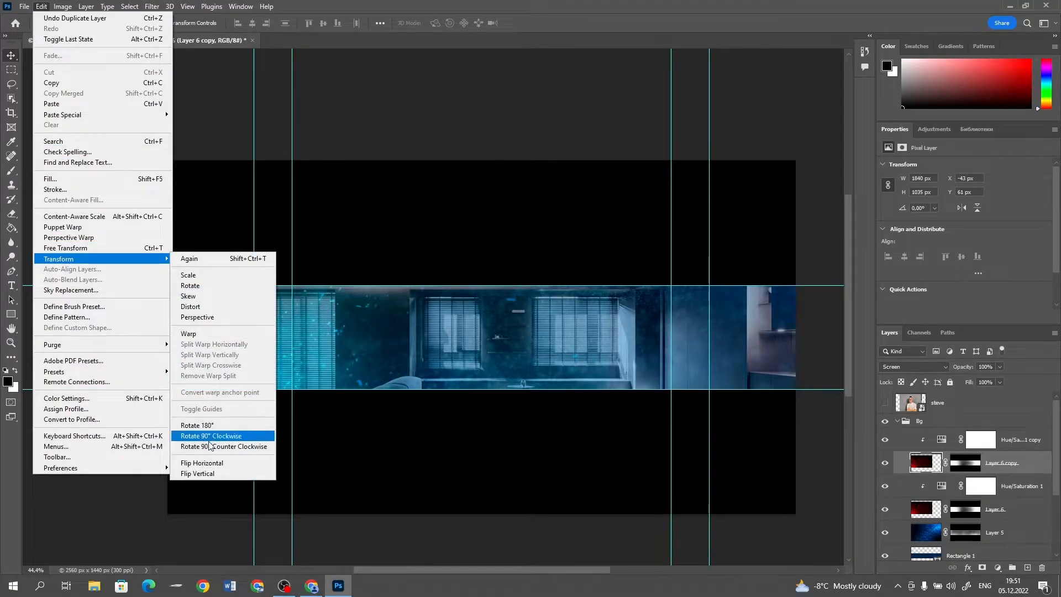
pyautogui.click(216, 463)
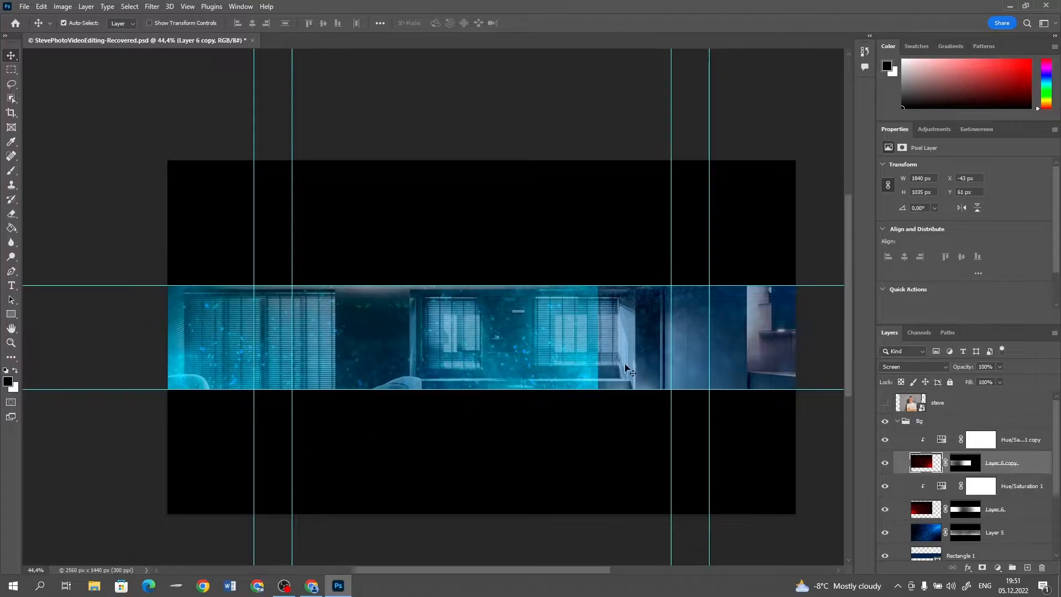
pyautogui.moveTo(523, 348); pyautogui.dragTo(762, 365)
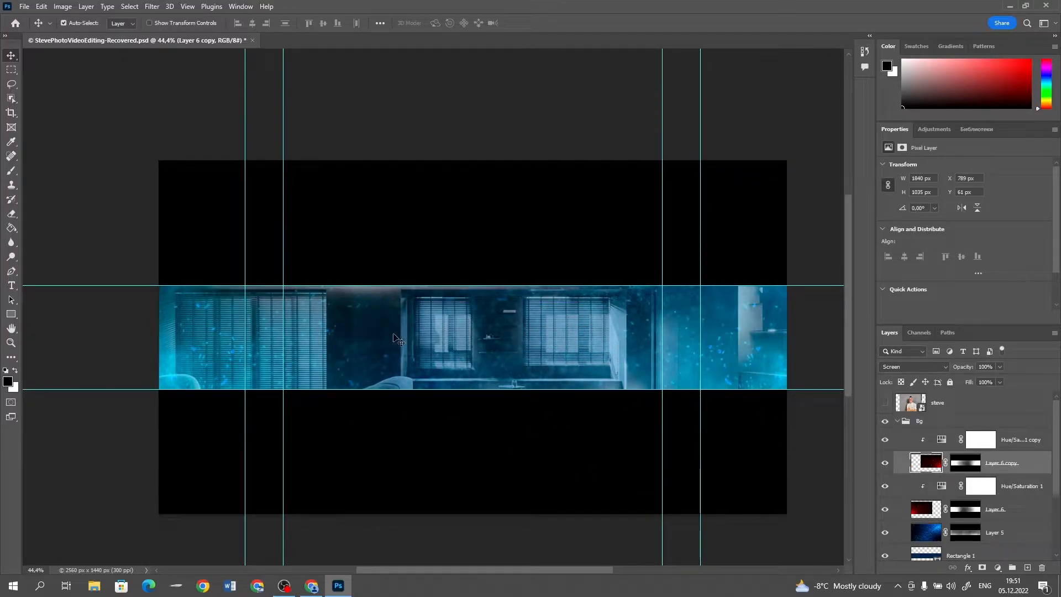
# Collapse the Bg group and add a new empty layer above it
pyautogui.click(909, 439)
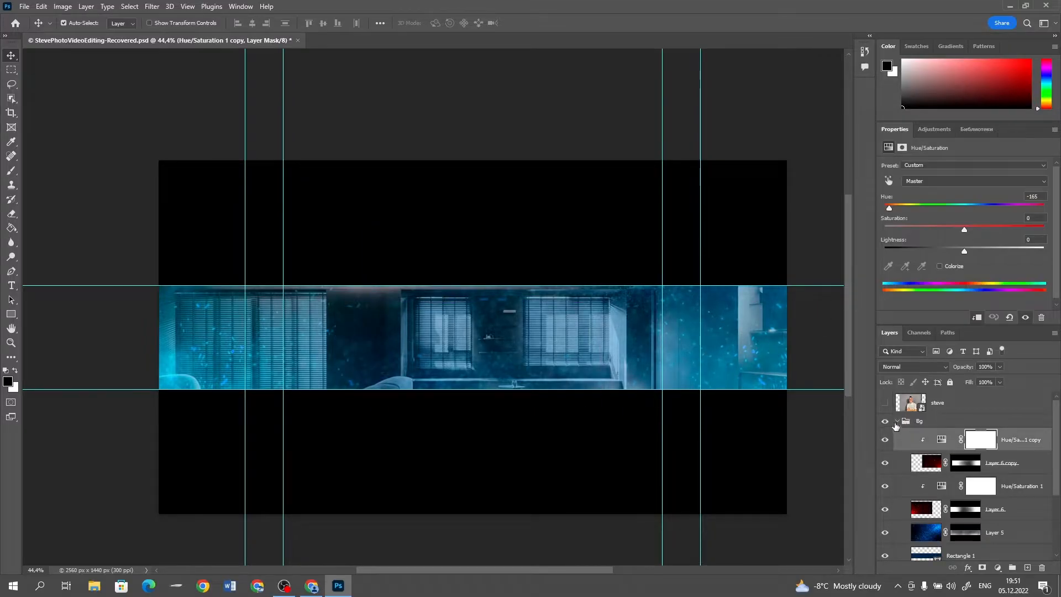
pyautogui.click(896, 422)
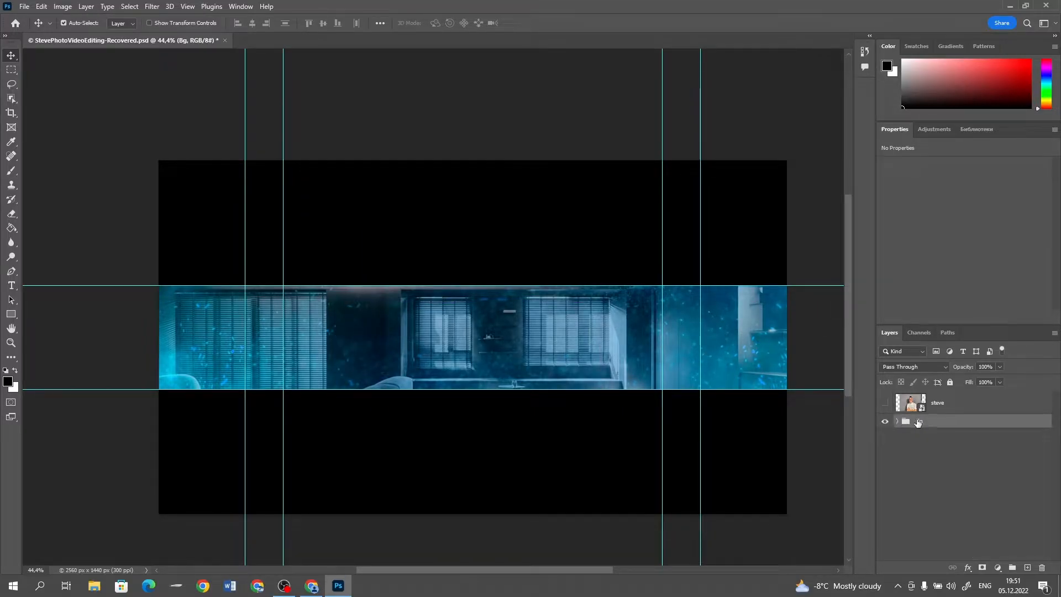
pyautogui.click(1027, 567)
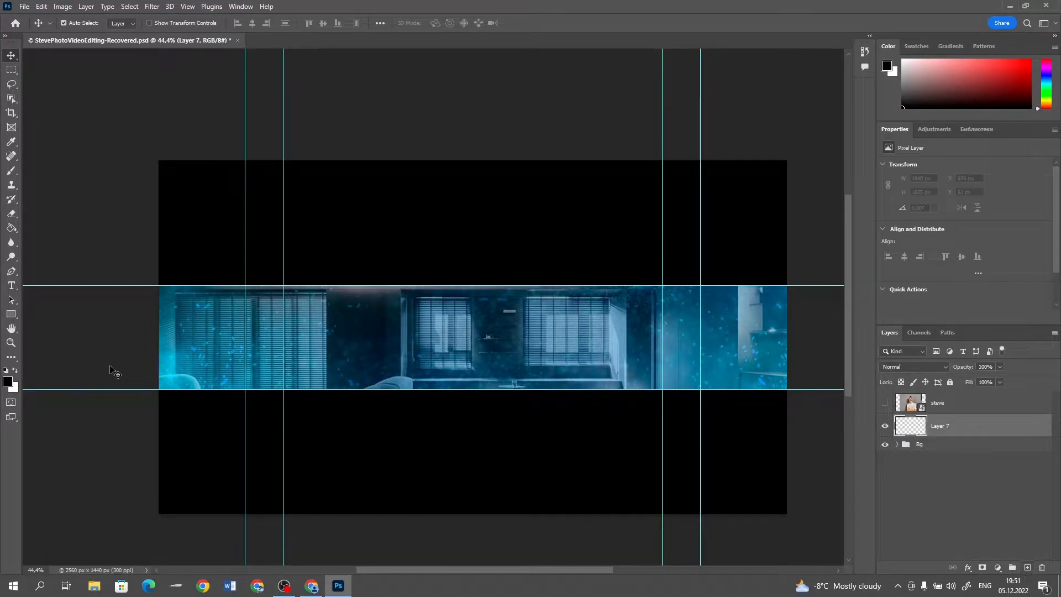
# Place the horizontal text PHOTO in Arial Black at 12 pt on the dark area left of the strip's centre
pyautogui.click(11, 286)
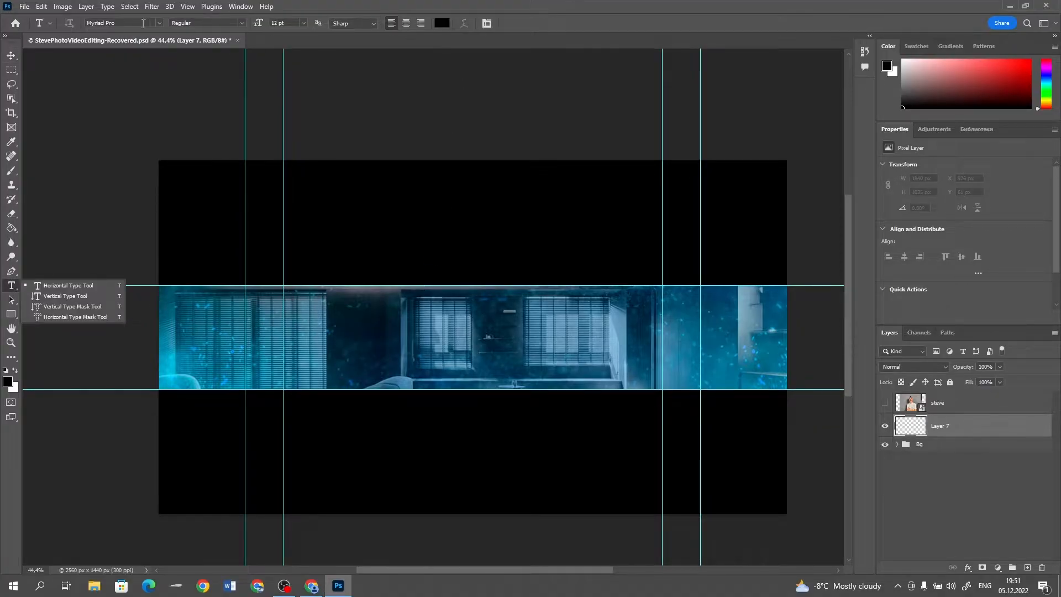
pyautogui.click(148, 23)
pyautogui.write('aria')
pyautogui.click(129, 140)
pyautogui.click(354, 337)
pyautogui.hotkey('ctrl', 'v')
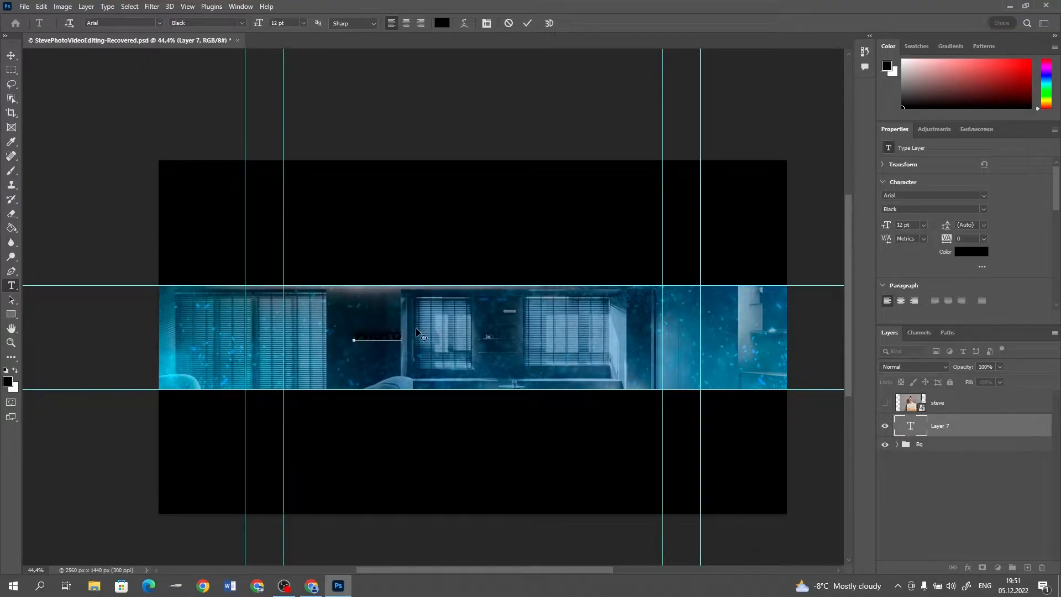
# Set the PHOTO text's colour to white (ffffff) and finish editing it
pyautogui.moveTo(402, 335); pyautogui.dragTo(335, 337)
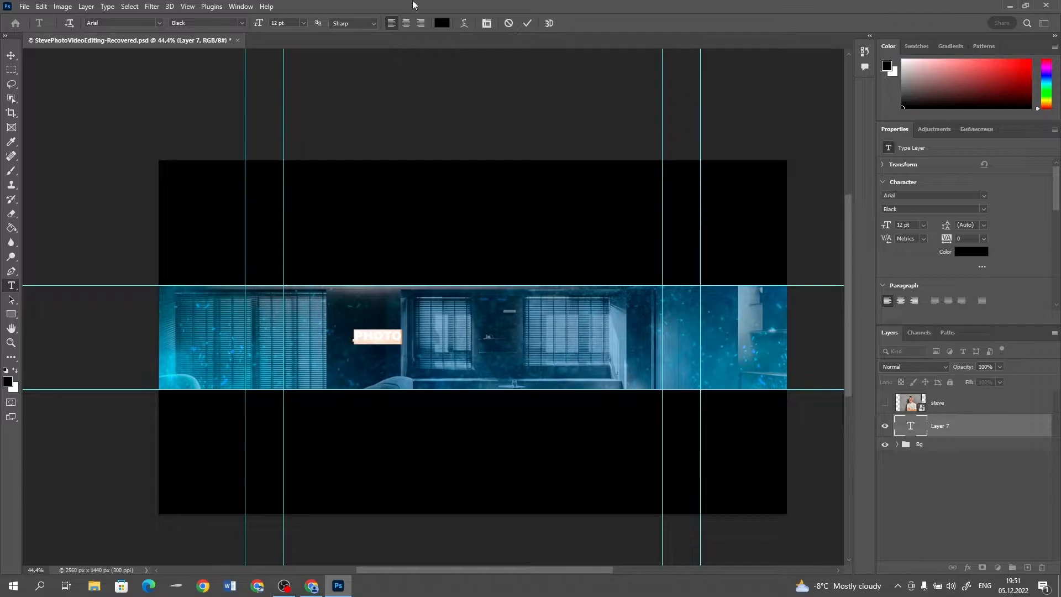
pyautogui.click(441, 25)
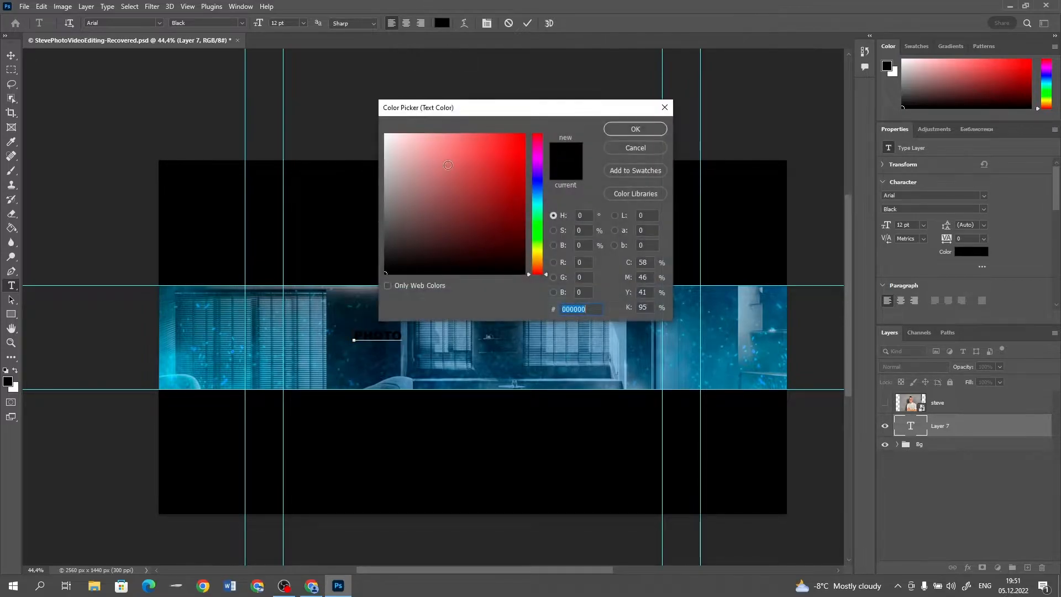
pyautogui.write('ffffff')
pyautogui.click(634, 130)
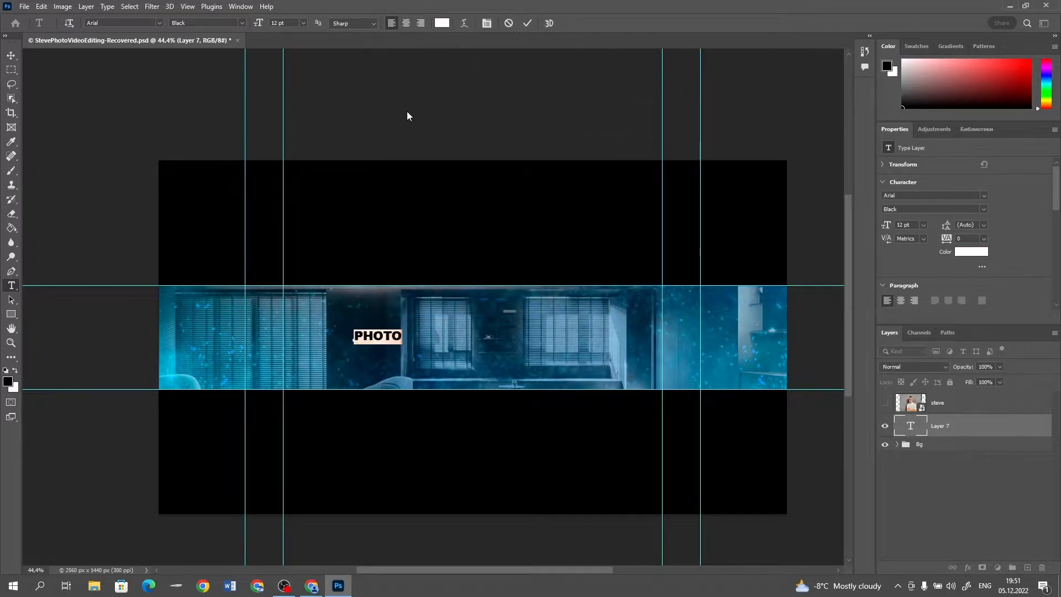
pyautogui.click(9, 55)
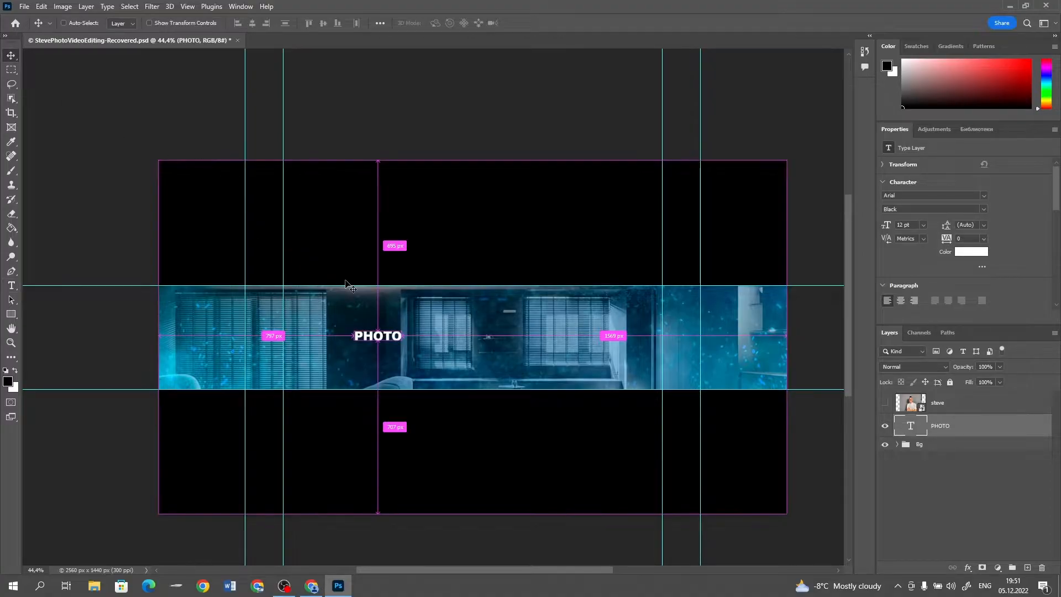
# Scale the PHOTO text to about 262% and position it left of centre in the upper part of the strip
pyautogui.hotkey('ctrl', 't')
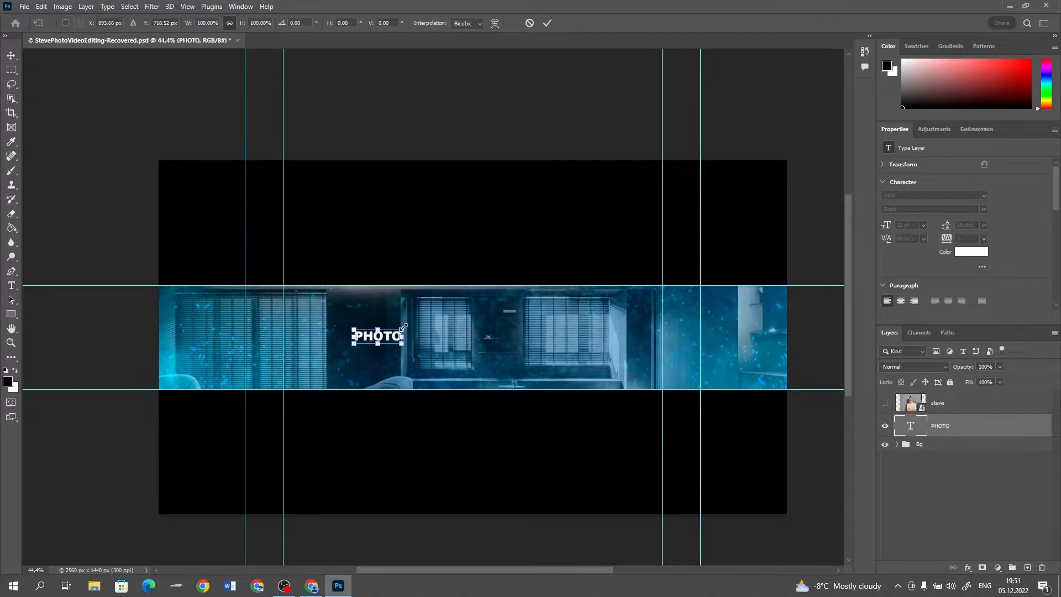
pyautogui.moveTo(403, 330); pyautogui.dragTo(443, 318)
pyautogui.moveTo(417, 337); pyautogui.dragTo(431, 332)
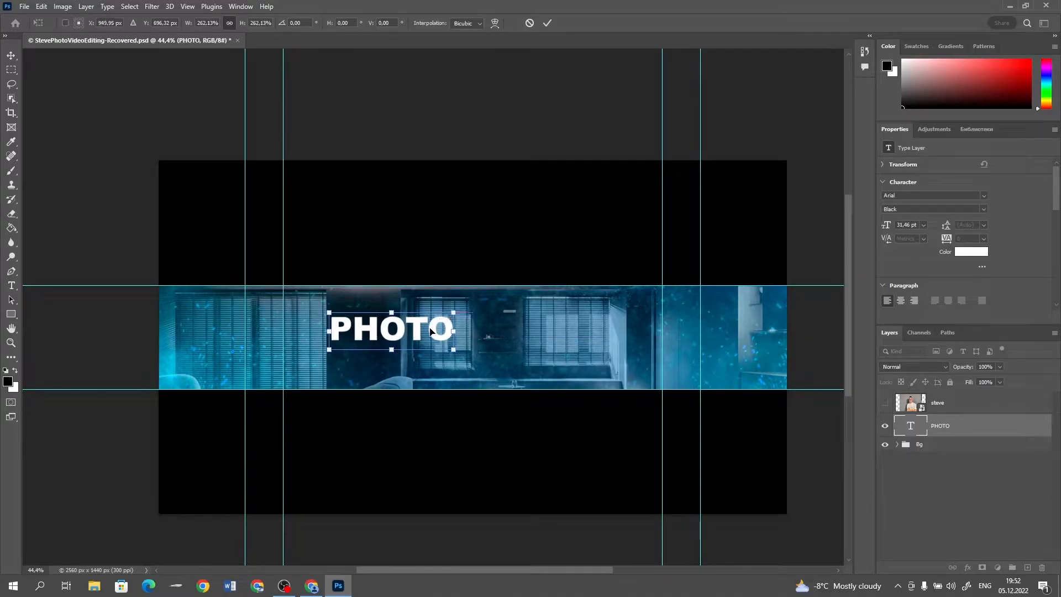
pyautogui.press('Return')
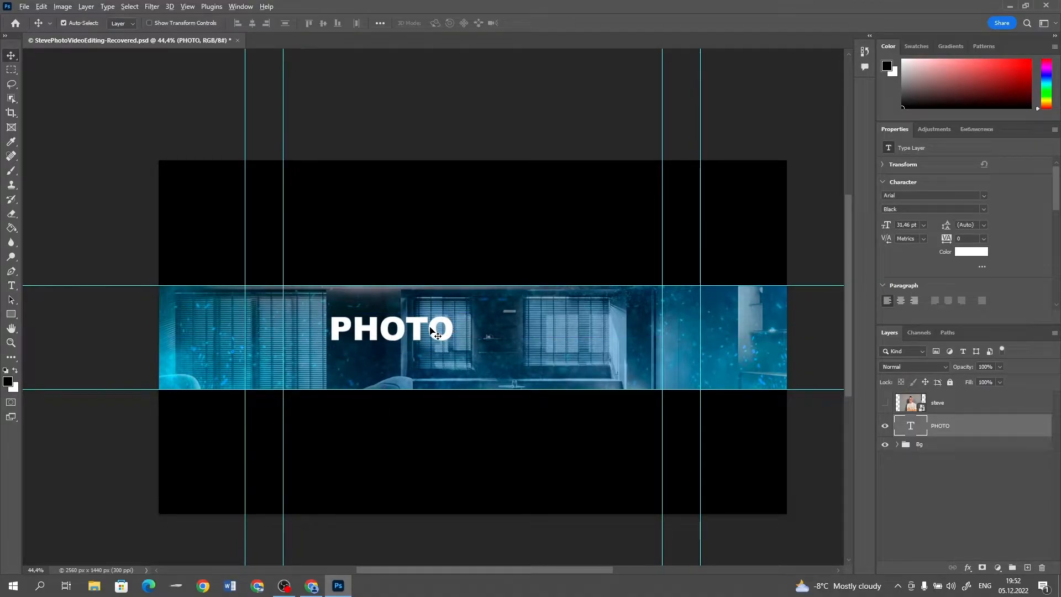
# Duplicate the PHOTO text just below the original, offset to the right, and replace the copy's wording with VIDEO
pyautogui.moveTo(430, 333); pyautogui.dragTo(394, 358)
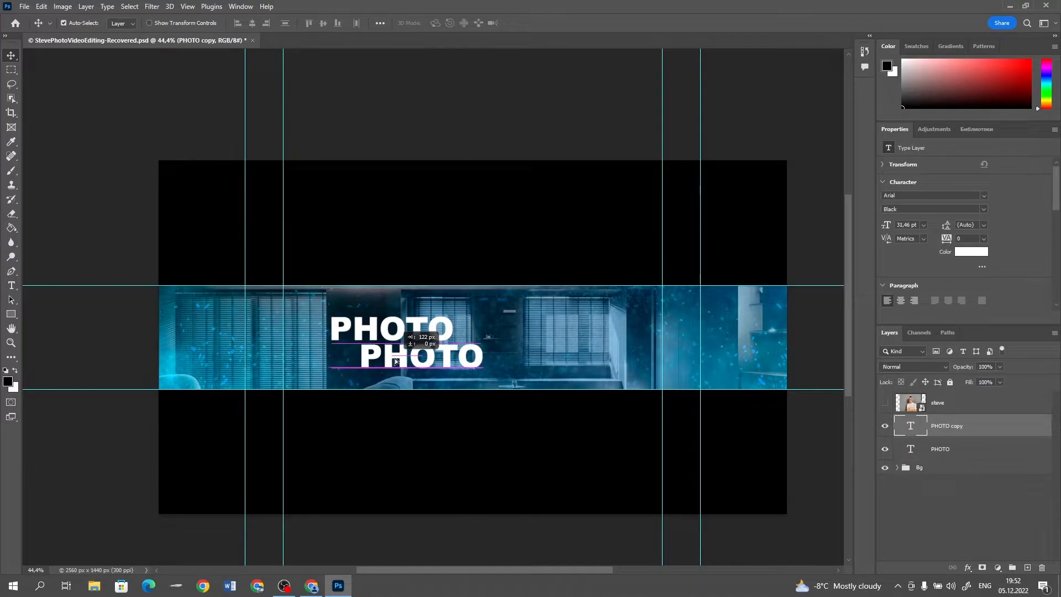
pyautogui.click(12, 286)
pyautogui.click(458, 361)
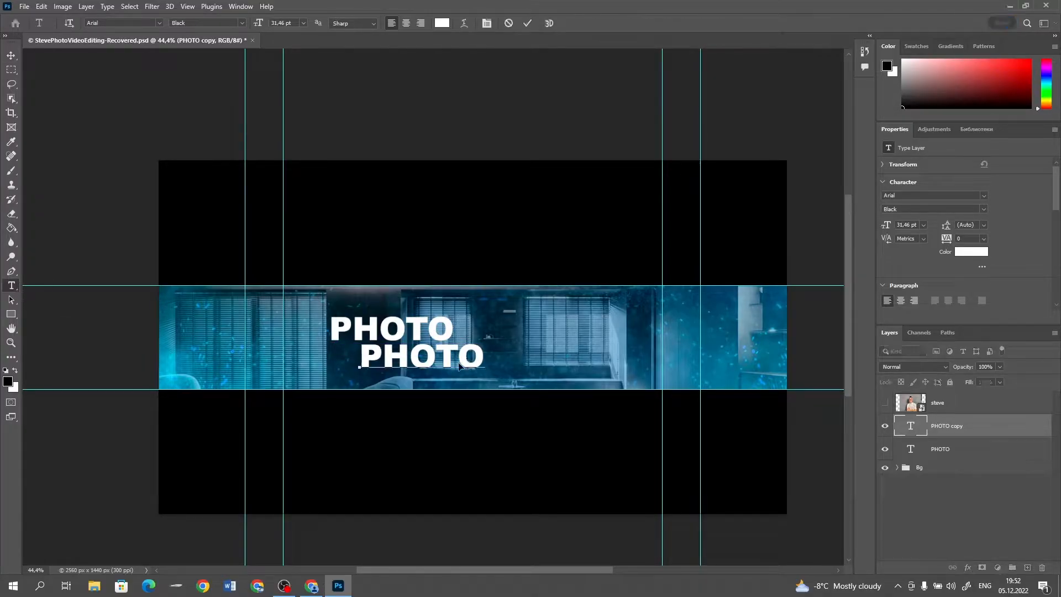
pyautogui.doubleClick(458, 362)
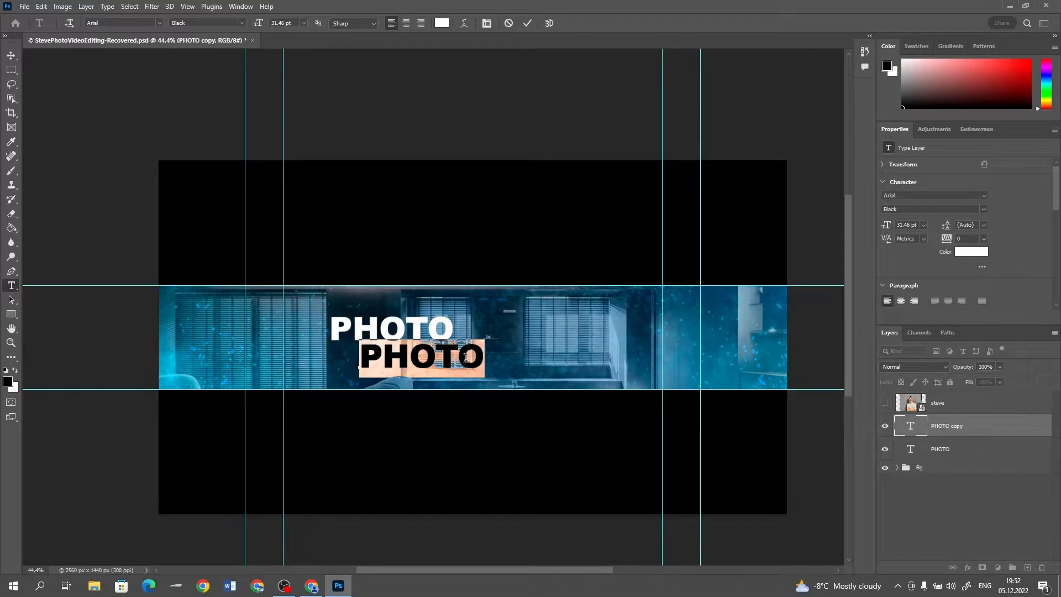
pyautogui.moveTo(365, 360); pyautogui.dragTo(492, 357)
pyautogui.write('VIDEO')
pyautogui.click(10, 56)
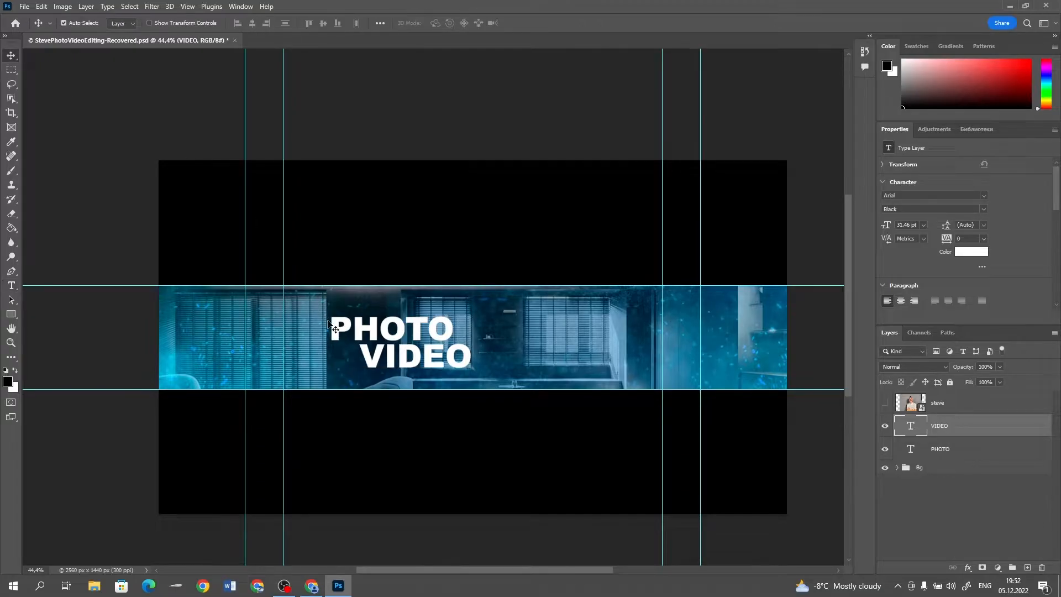
# Shift the VIDEO text slightly further right beneath PHOTO and group the two text layers
pyautogui.moveTo(380, 357); pyautogui.dragTo(440, 357)
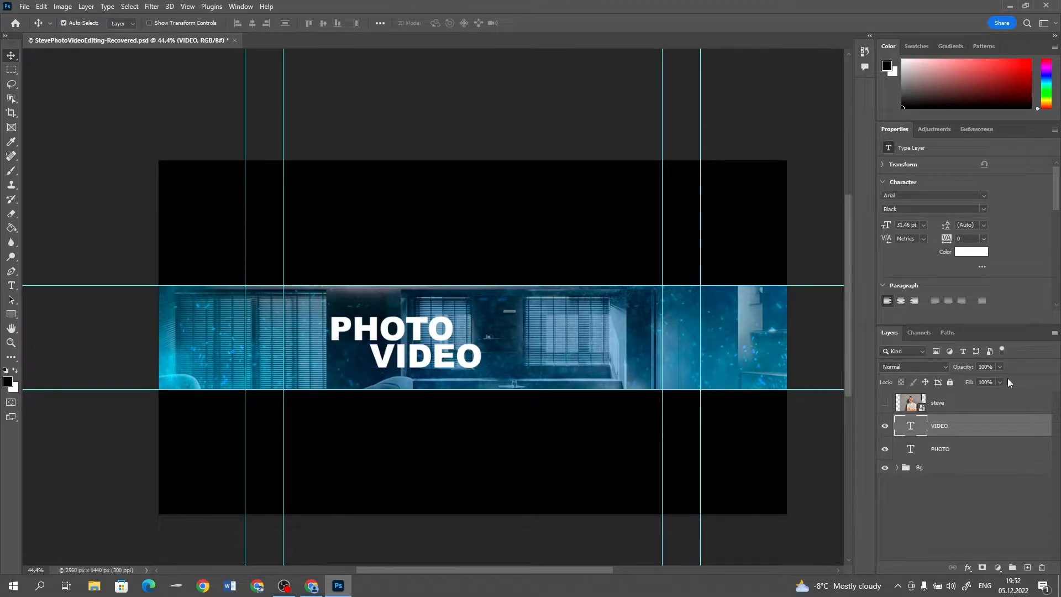
pyautogui.keyDown('shift'); pyautogui.click(961, 452); pyautogui.keyUp('shift')
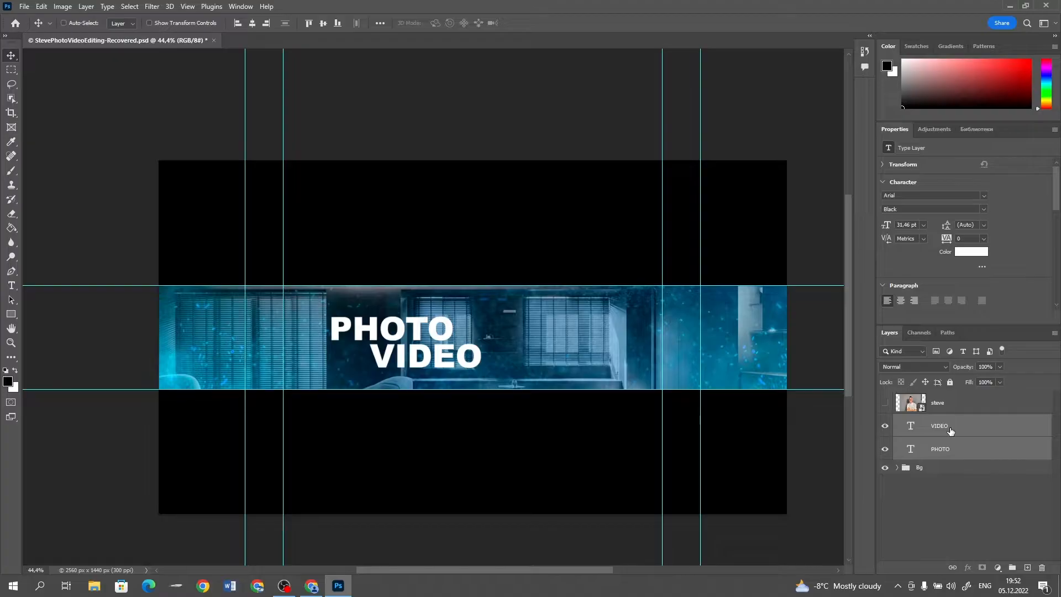
pyautogui.hotkey('ctrl', 'g')
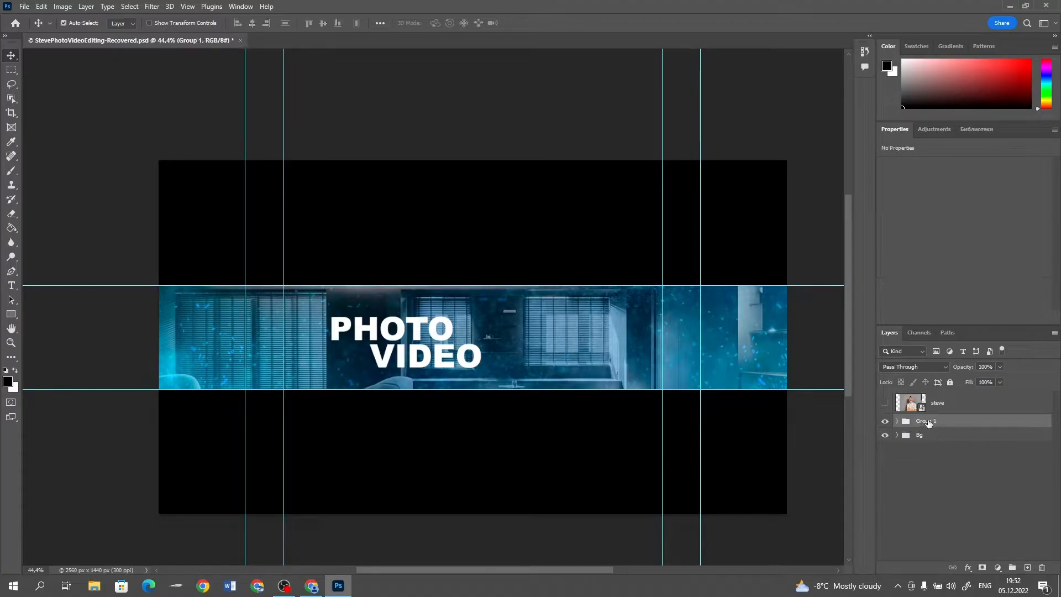
# Rename the group holding the PHOTO and VIDEO text layers as photovideo
pyautogui.doubleClick(927, 421)
pyautogui.write('photovideo')
pyautogui.press('Return')
# Add Bevel & Emboss to the photovideo group with depth 1000%, size 66 px, angle 90° and a convex quarter-round gloss contour
pyautogui.doubleClick(975, 424)
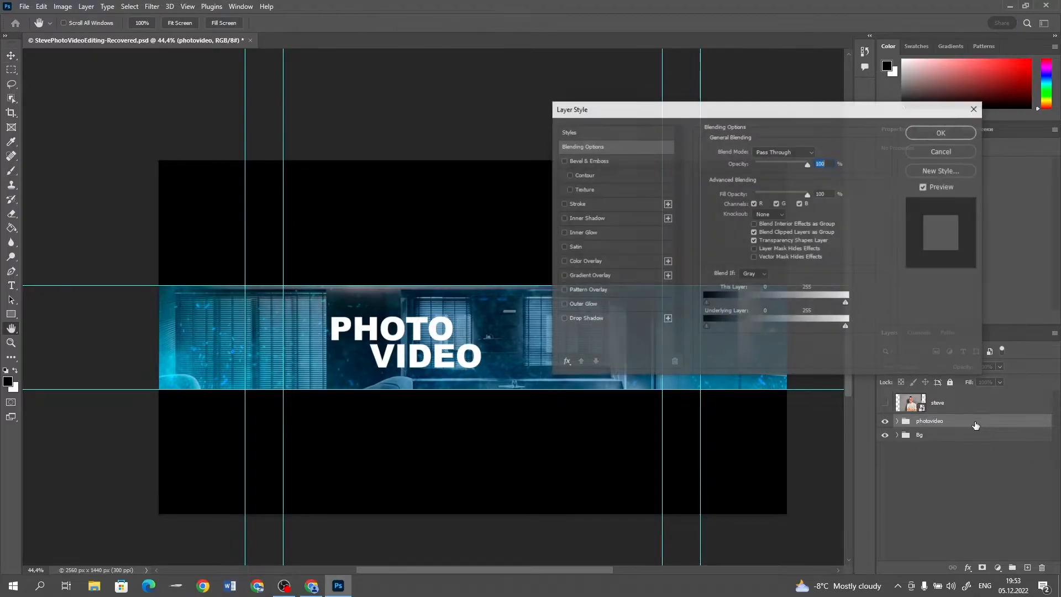
pyautogui.click(575, 161)
pyautogui.write('1000')
pyautogui.moveTo(824, 176); pyautogui.dragTo(794, 197)
pyautogui.write('66')
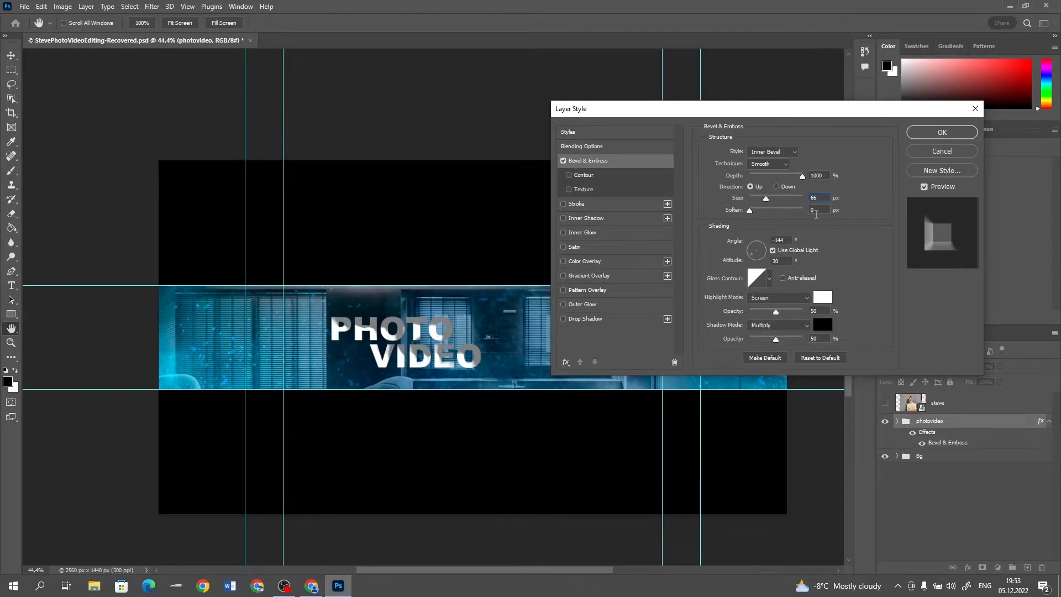
pyautogui.write('90')
pyautogui.press('Tab')
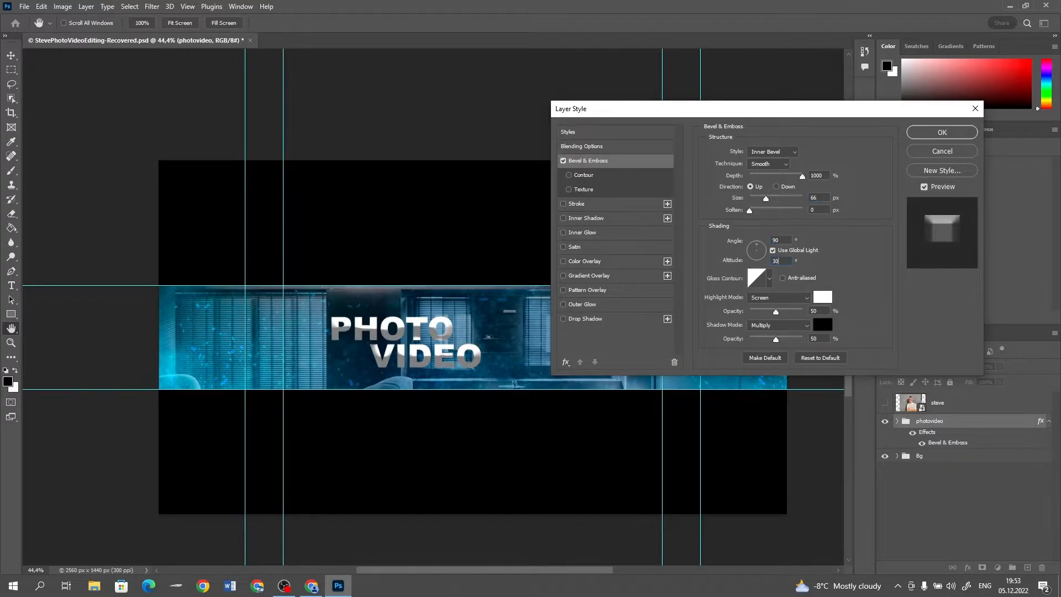
pyautogui.click(769, 278)
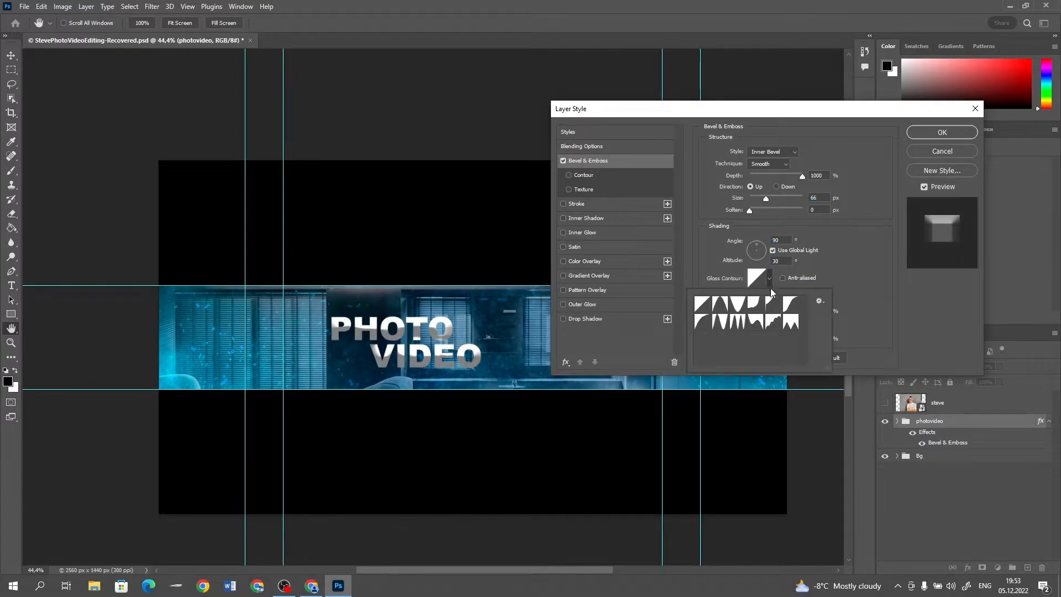
pyautogui.click(702, 321)
pyautogui.click(861, 240)
# Set the bevel's highlight opacity to 0%, its shadow colour to 00c6ff and its shadow opacity to 18%
pyautogui.moveTo(821, 310); pyautogui.dragTo(802, 310)
pyautogui.write('0')
pyautogui.click(821, 325)
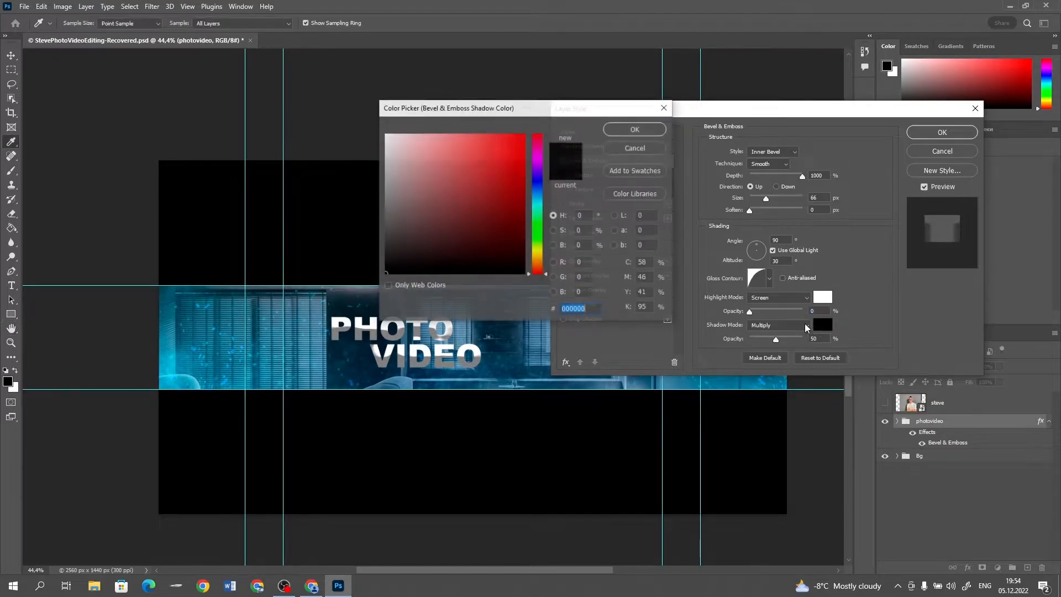
pyautogui.click(538, 198)
pyautogui.moveTo(491, 163); pyautogui.dragTo(528, 133)
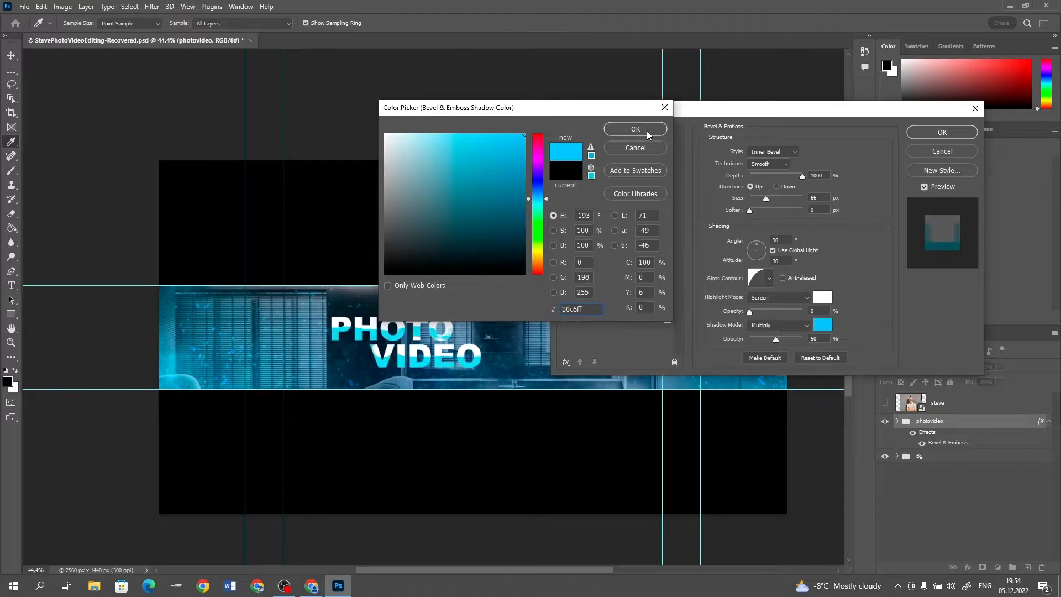
pyautogui.click(647, 132)
pyautogui.write('18')
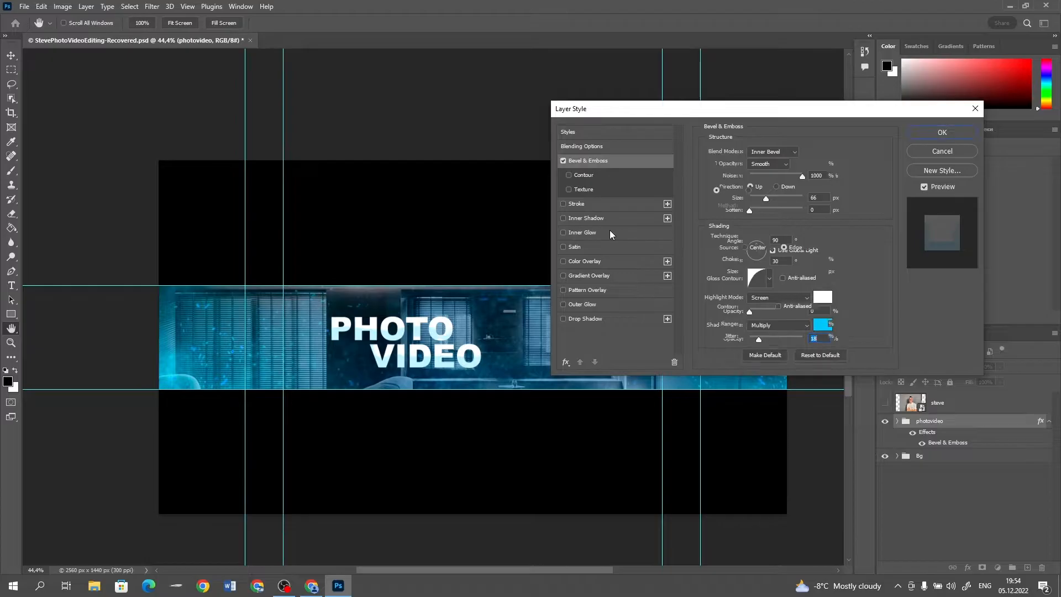
# Add a bright cyan-blue Inner Glow using Linear Dodge (Add), with opacity 81%, choke 8% and size 9 px
pyautogui.click(610, 232)
pyautogui.click(732, 190)
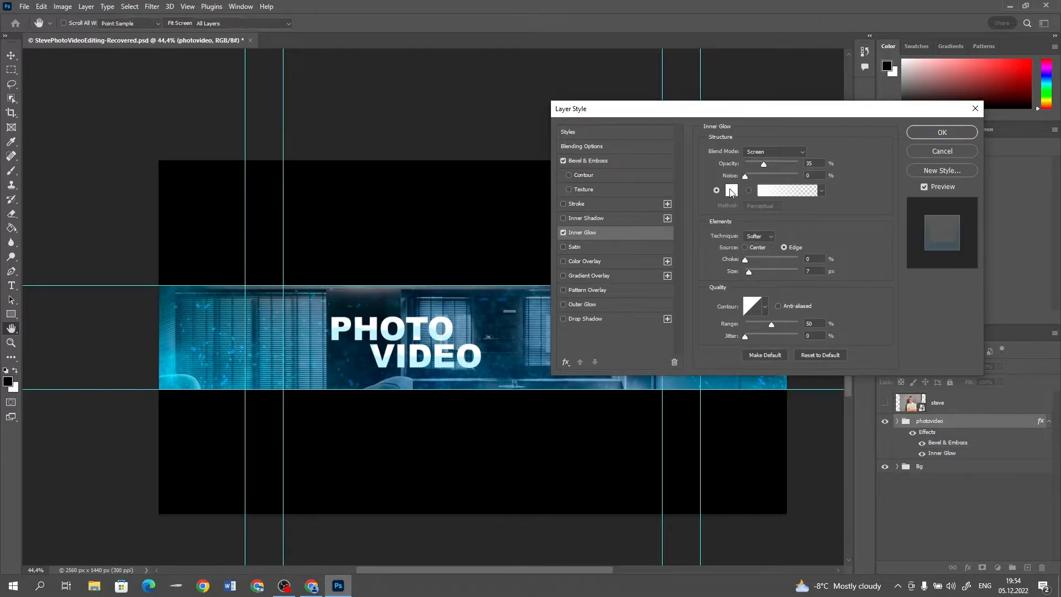
pyautogui.moveTo(485, 159); pyautogui.dragTo(526, 133)
pyautogui.moveTo(538, 203); pyautogui.dragTo(536, 197)
pyautogui.click(625, 127)
pyautogui.click(789, 164)
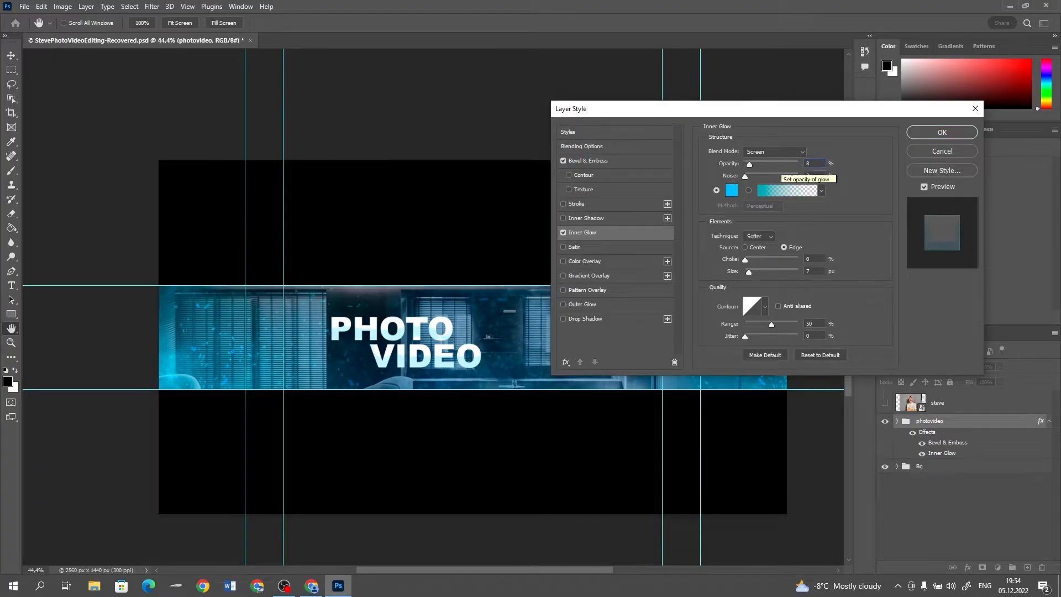
pyautogui.click(755, 154)
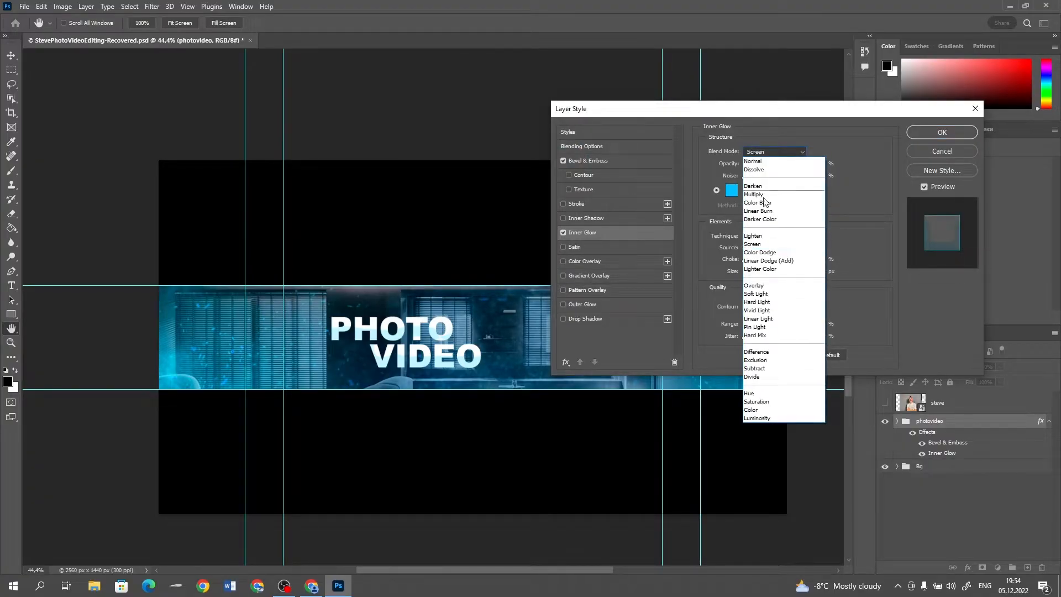
pyautogui.click(773, 261)
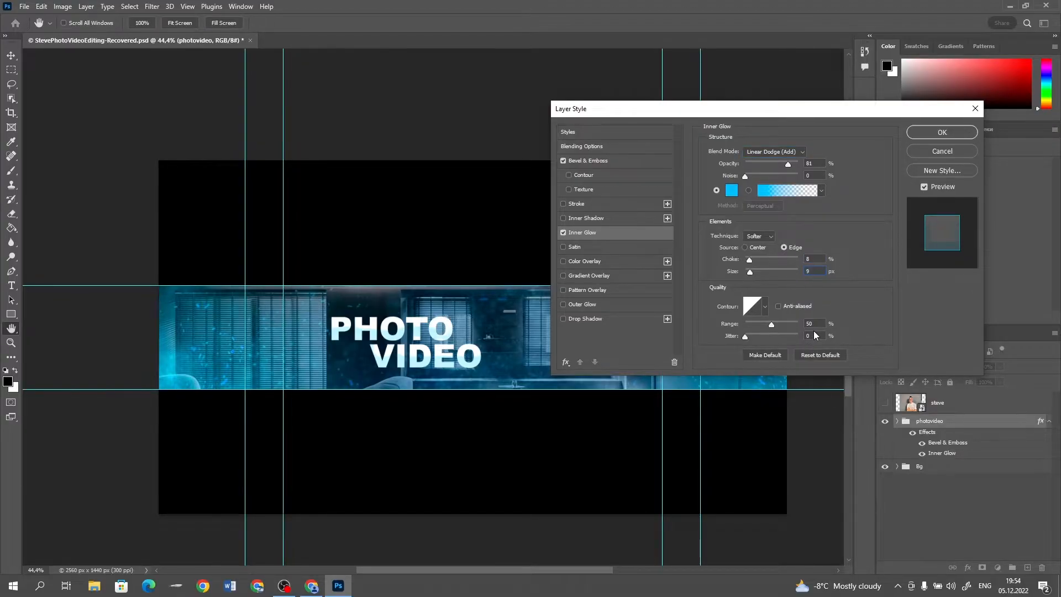
# Add a Satin effect with the Linear Dodge (Add) blend mode and the colour 00a8ff
pyautogui.click(619, 247)
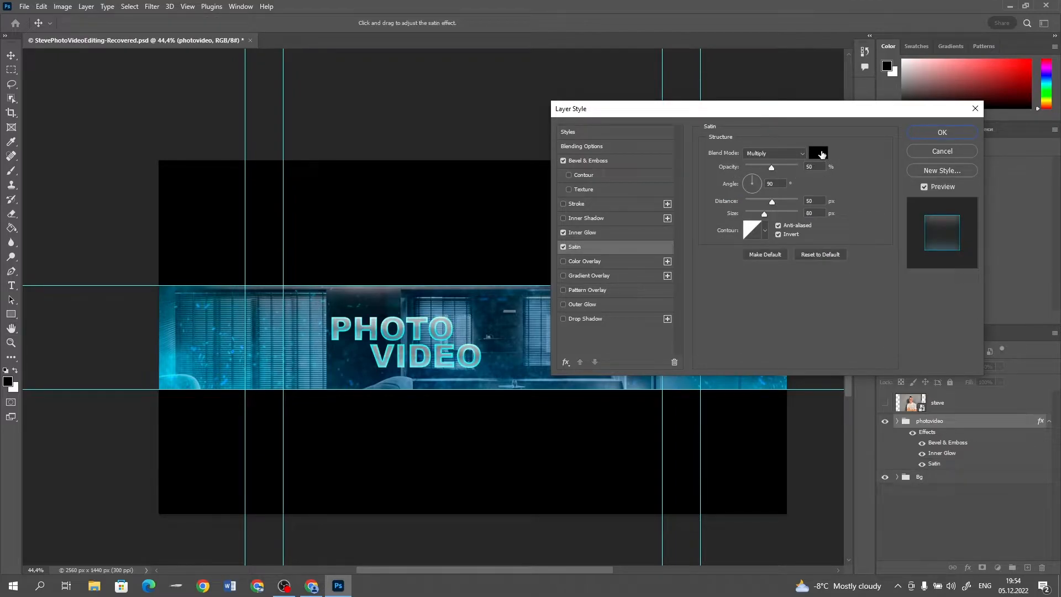
pyautogui.click(791, 154)
pyautogui.click(781, 254)
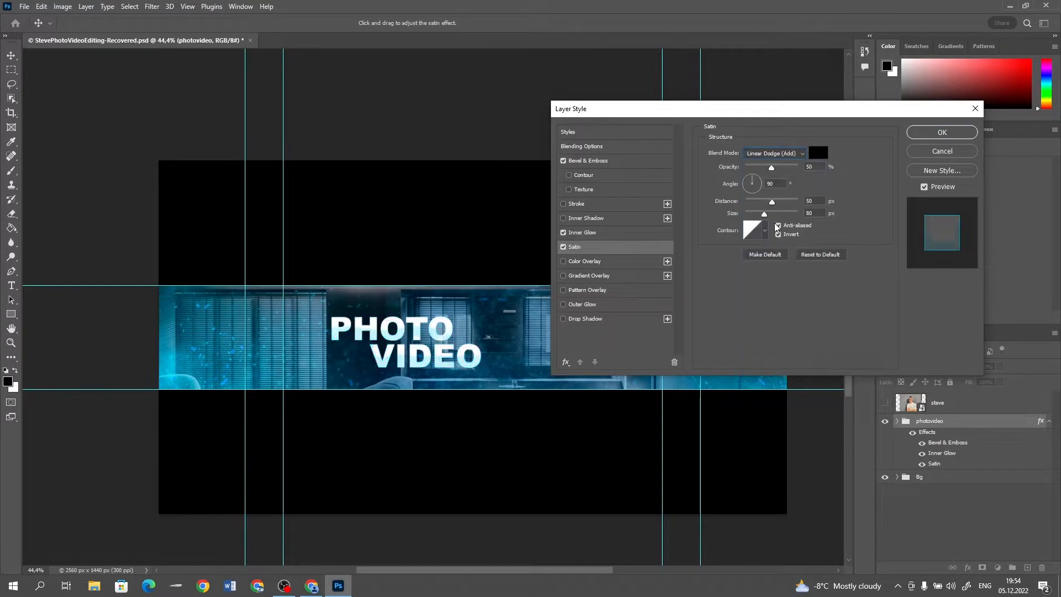
pyautogui.click(816, 154)
pyautogui.click(537, 196)
pyautogui.moveTo(508, 146); pyautogui.dragTo(560, 101)
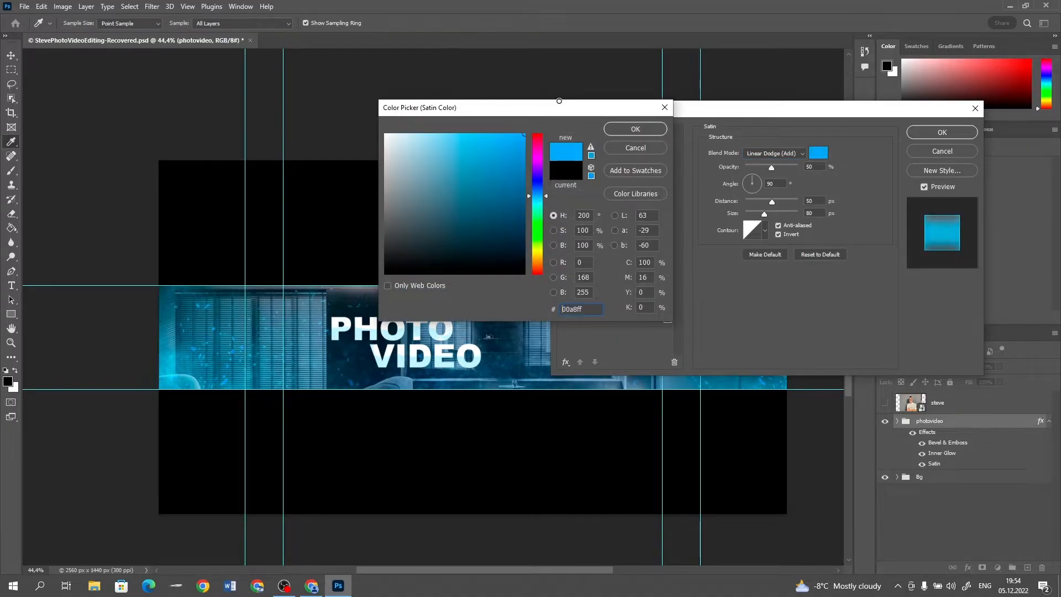
pyautogui.click(636, 129)
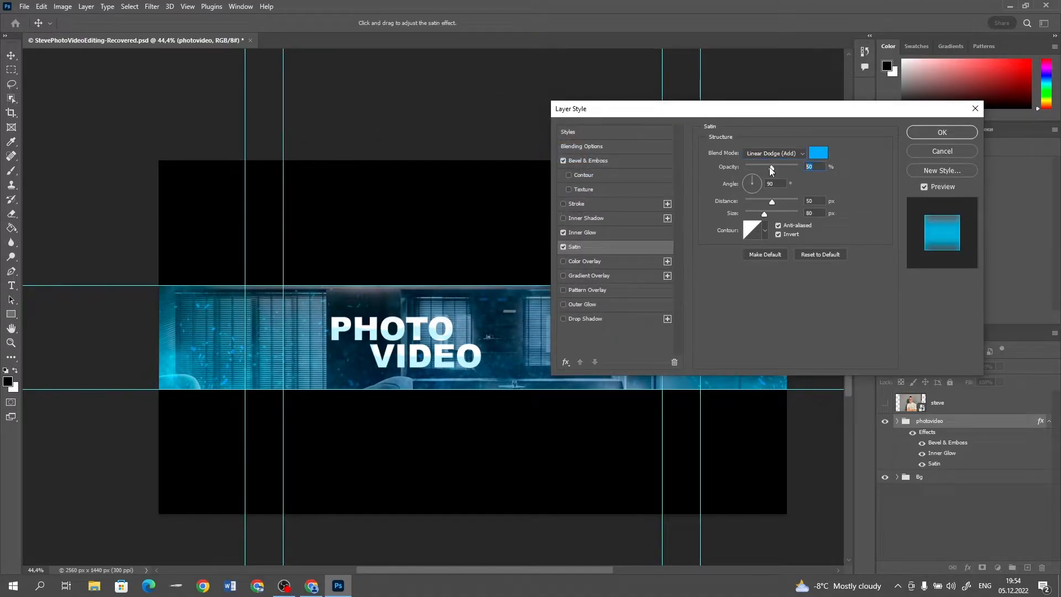
# Set the Satin effect's opacity to 71%, distance to 83 px and size to 118 px
pyautogui.moveTo(771, 168); pyautogui.dragTo(782, 168)
pyautogui.doubleClick(811, 202)
pyautogui.write('83')
pyautogui.doubleClick(817, 215)
pyautogui.write('118')
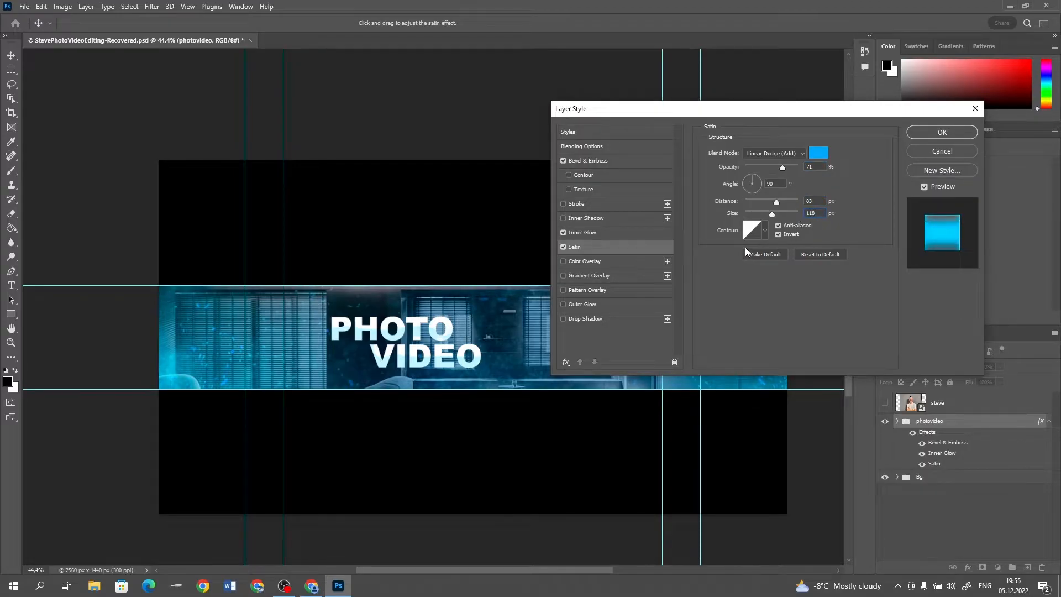
# Add a Color Overlay in bright blue (about 0096ff) to the photovideo group
pyautogui.click(592, 261)
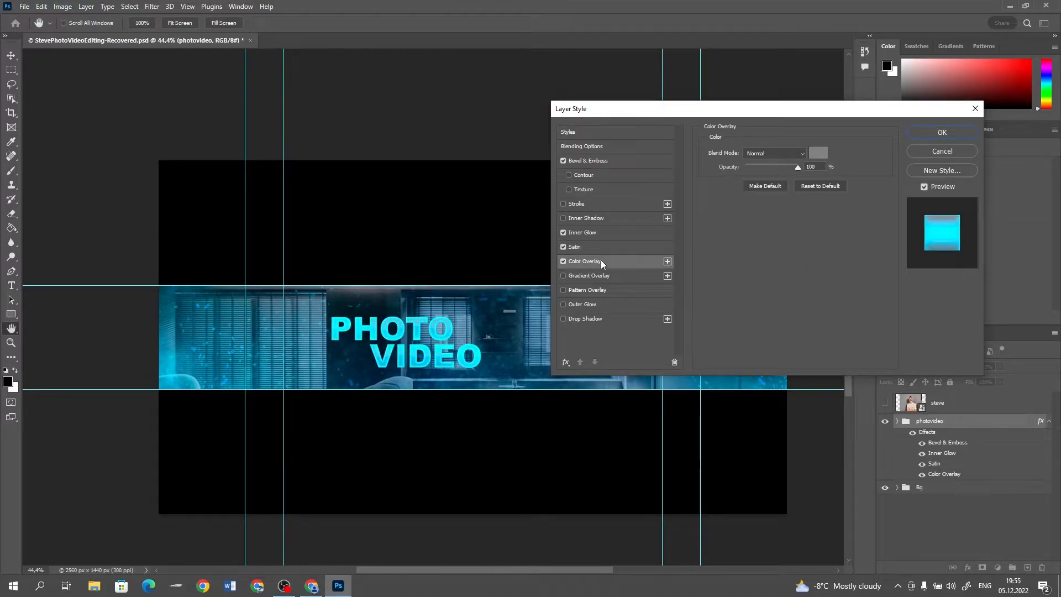
pyautogui.click(819, 154)
pyautogui.write('0096ff')
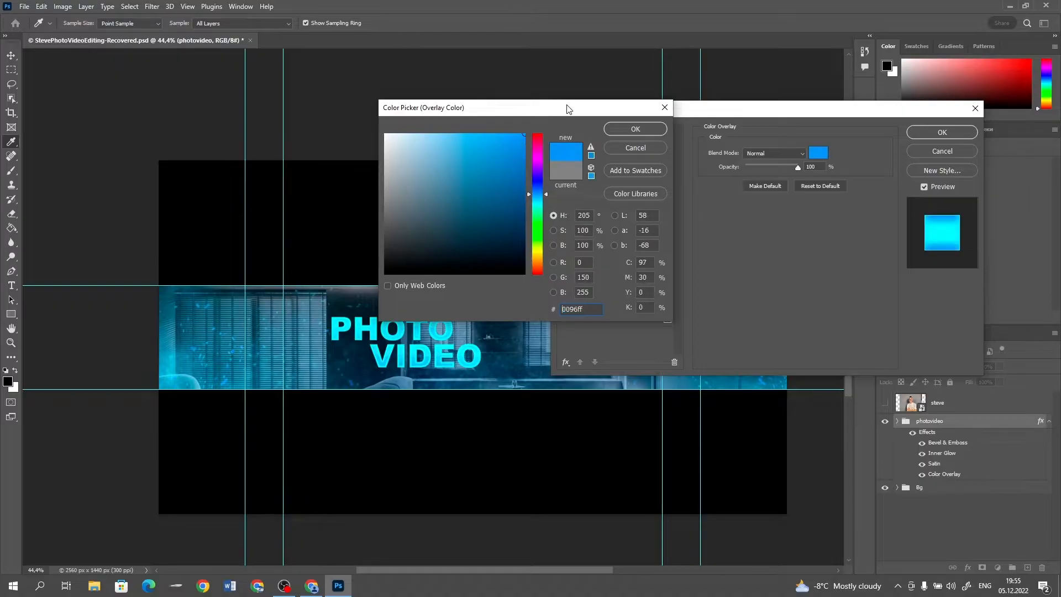
pyautogui.click(635, 129)
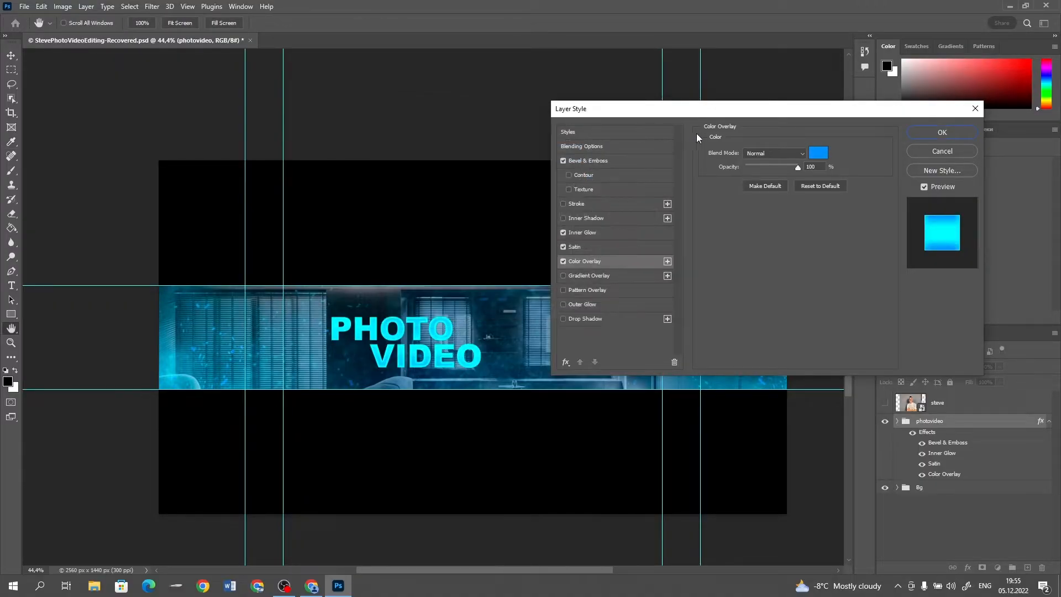
# Add a black Drop Shadow in Normal mode with opacity 100%, distance 2 px and size 17 px
pyautogui.click(602, 320)
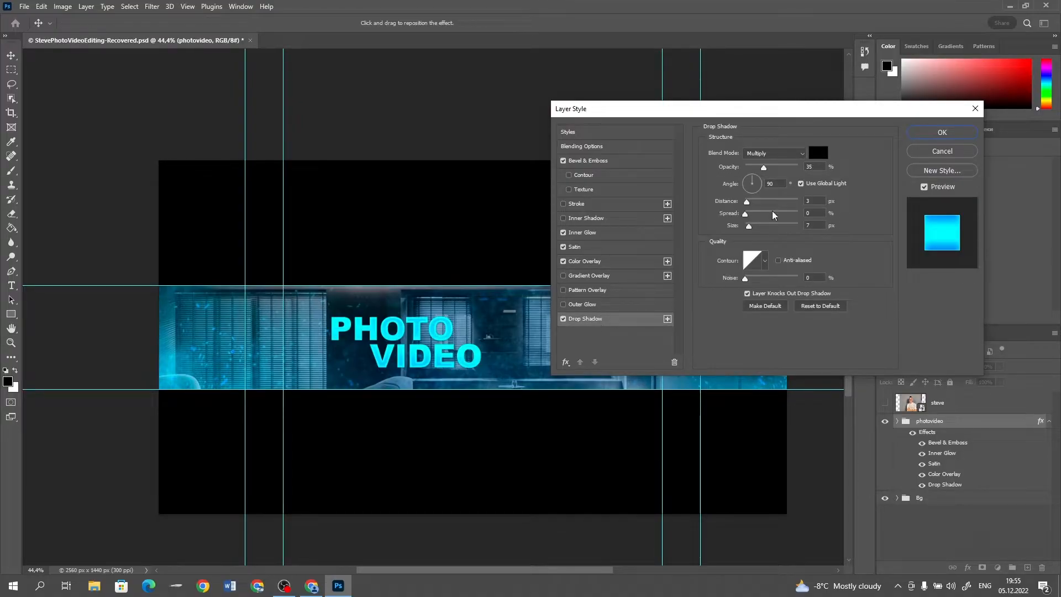
pyautogui.click(770, 157)
pyautogui.click(761, 166)
pyautogui.write('100')
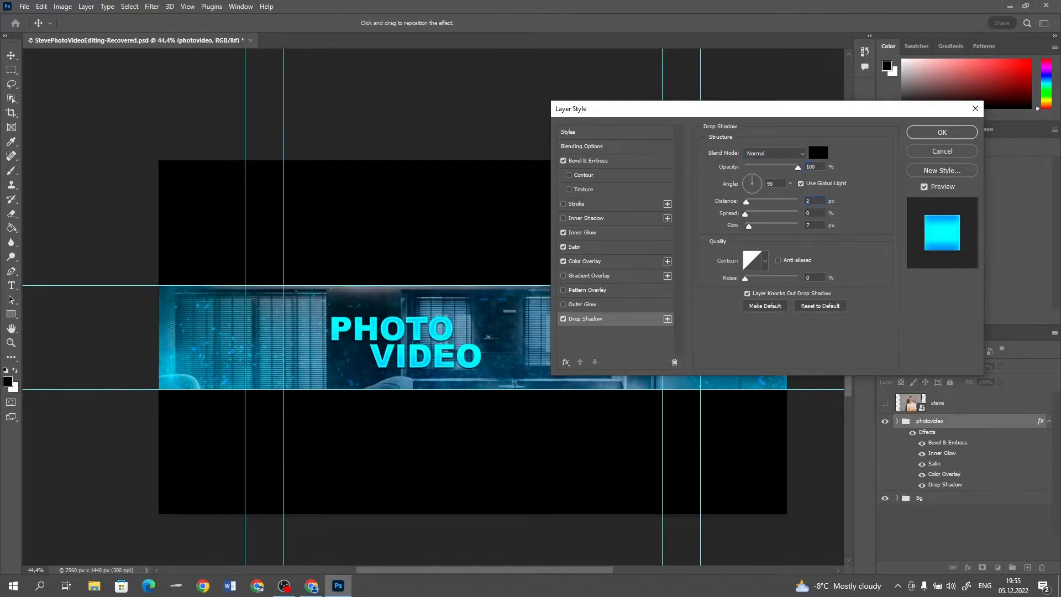
pyautogui.write('17')
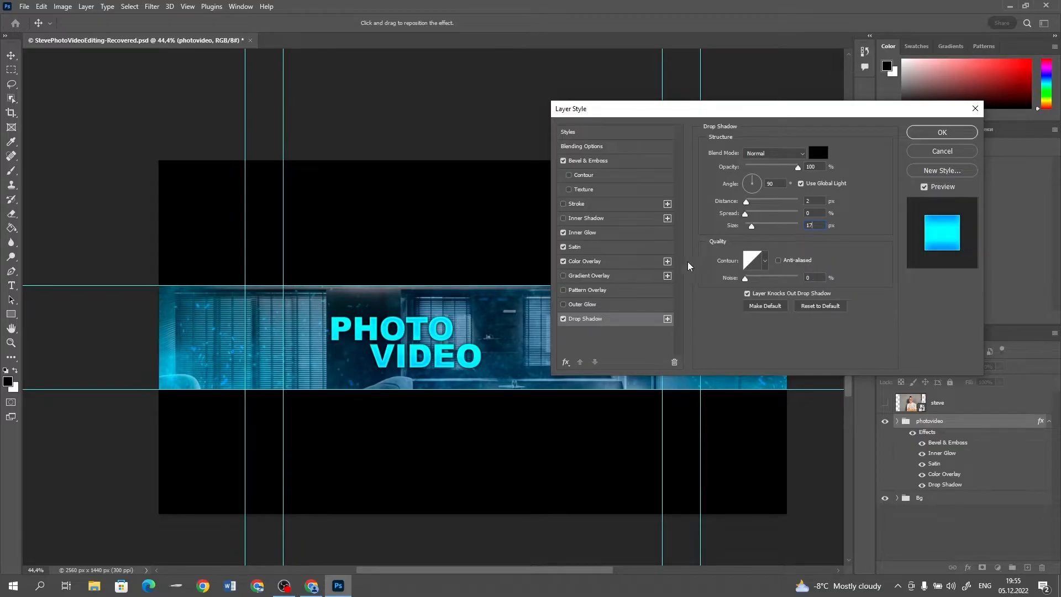
# Add a second Drop Shadow coloured 001eff, with distance 6 px and size 0 px
pyautogui.click(667, 319)
pyautogui.click(641, 335)
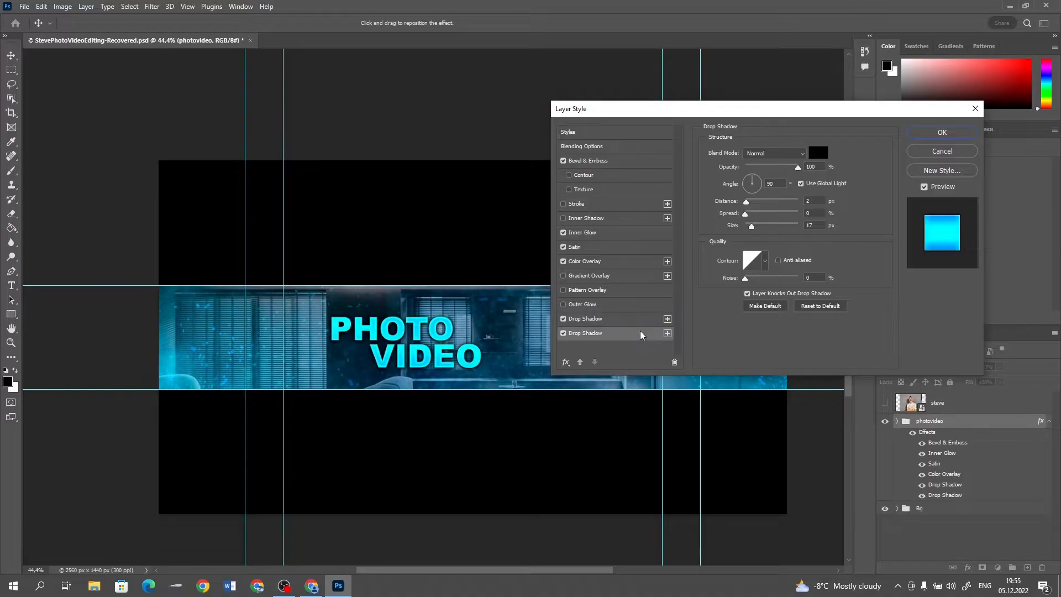
pyautogui.click(818, 153)
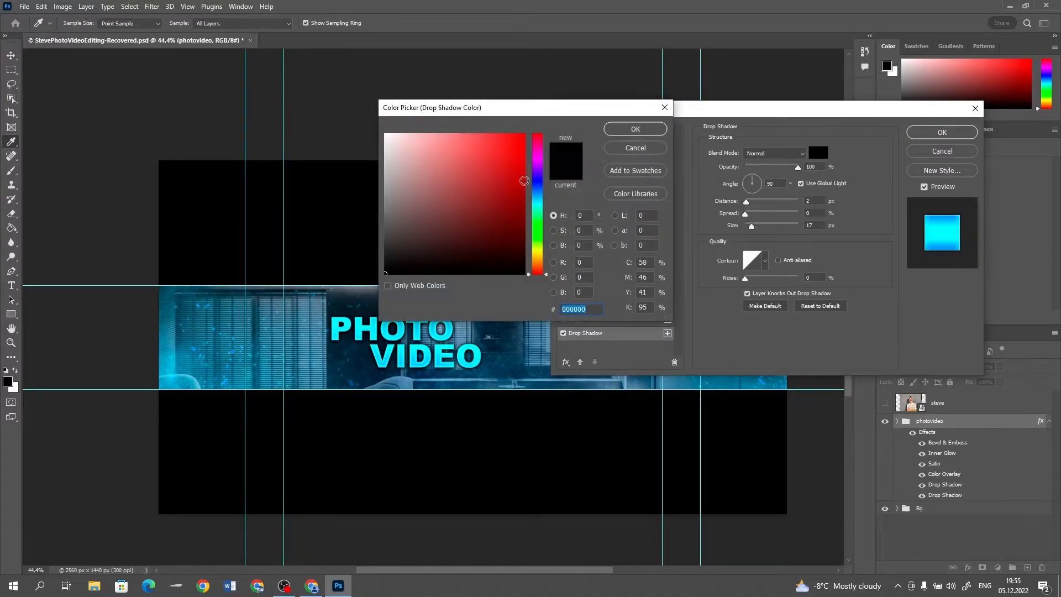
pyautogui.write('001eff')
pyautogui.click(615, 128)
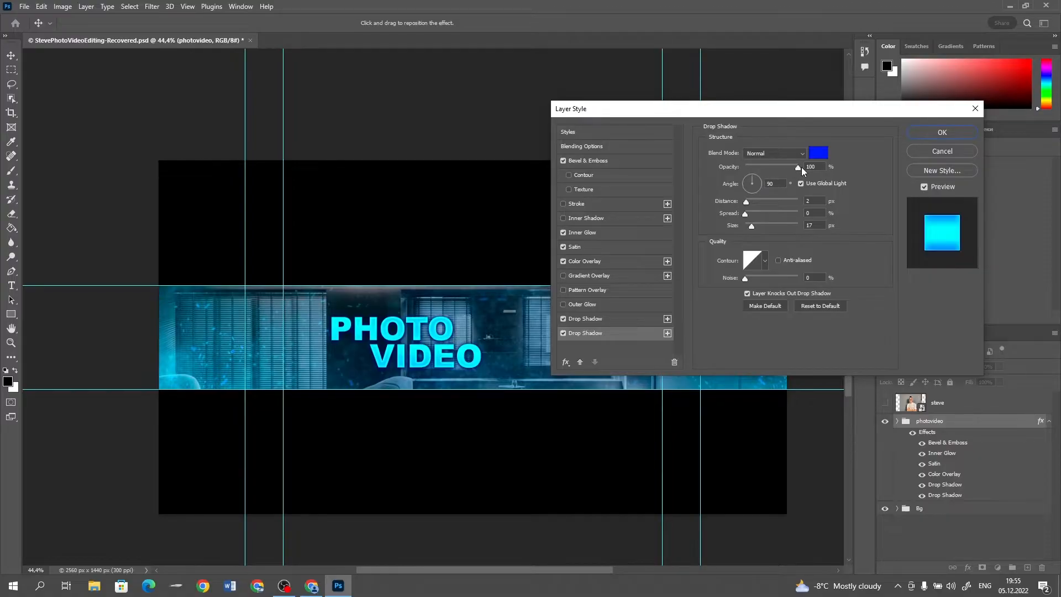
pyautogui.doubleClick(806, 202)
pyautogui.write('6')
pyautogui.write('0')
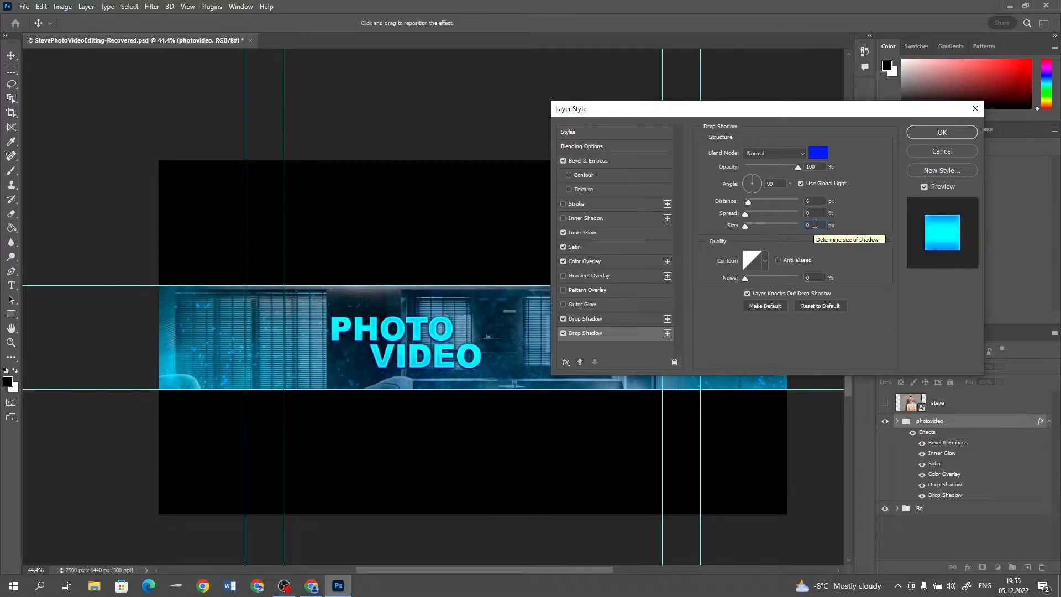
# Add a third Drop Shadow in a lighter blue with a distance of 0 px and apply the layer style
pyautogui.click(667, 333)
pyautogui.click(632, 349)
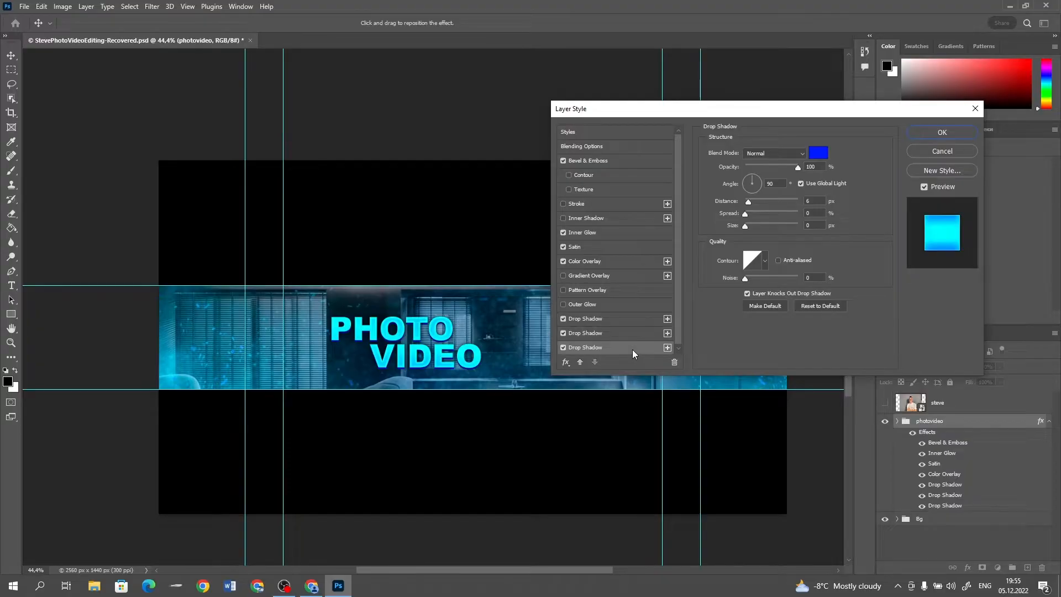
pyautogui.click(818, 153)
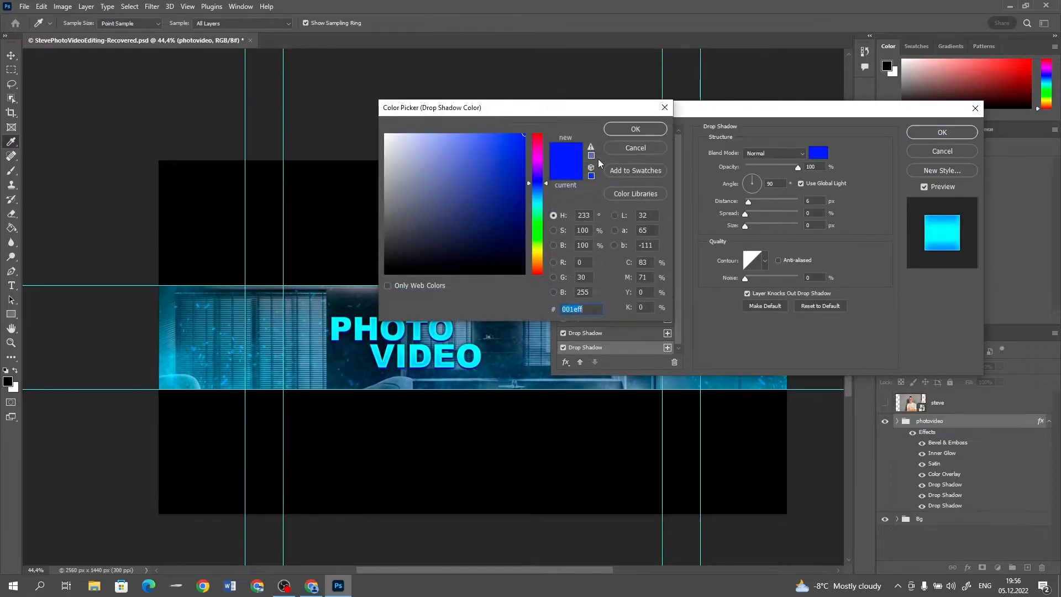
pyautogui.moveTo(516, 142); pyautogui.dragTo(508, 134)
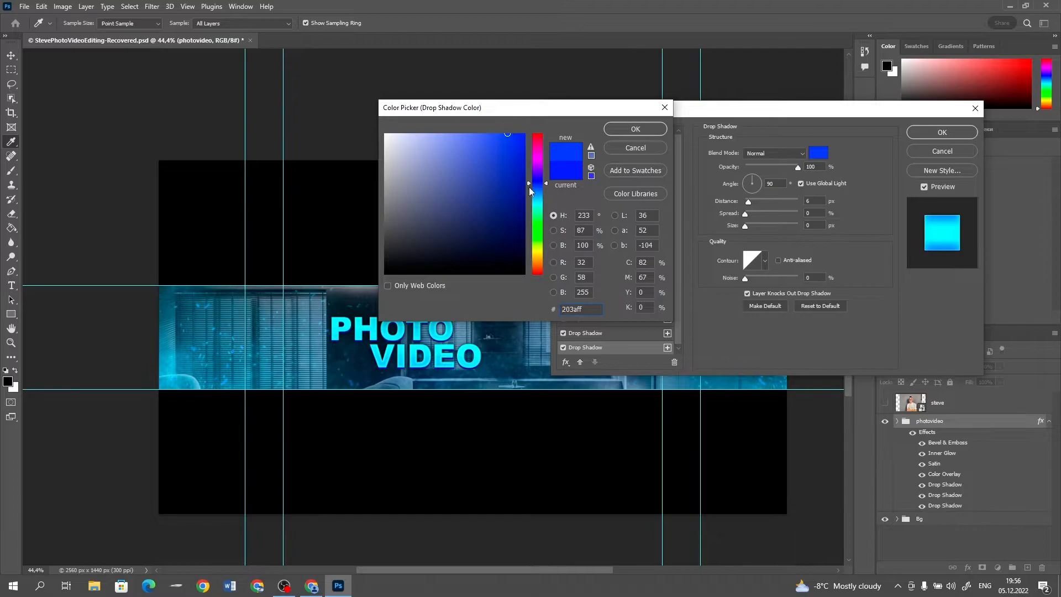
pyautogui.click(634, 130)
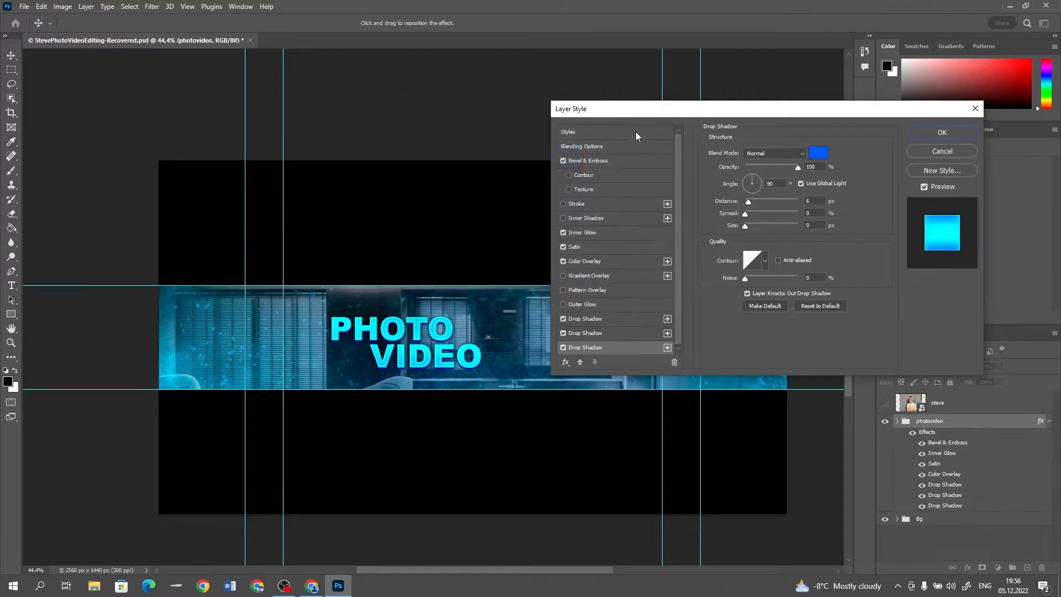
pyautogui.write('38')
pyautogui.doubleClick(812, 201)
pyautogui.write('0')
pyautogui.click(929, 132)
# Create a text layer above the photovideo group with the channel owner's first name in capitals, set in Arial Regular
pyautogui.click(1047, 422)
pyautogui.click(1028, 568)
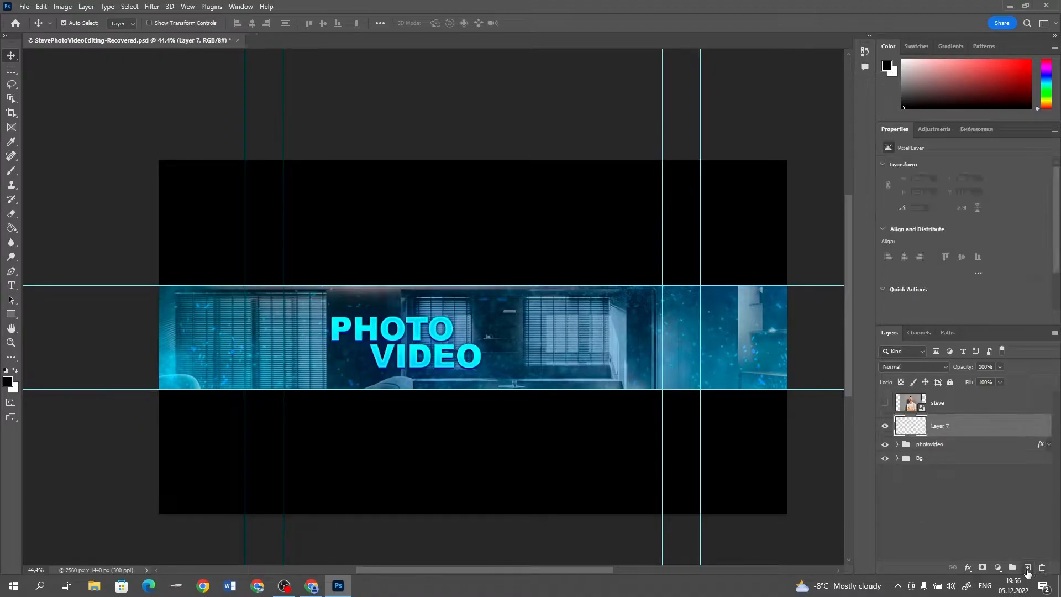
pyautogui.click(11, 285)
pyautogui.click(357, 297)
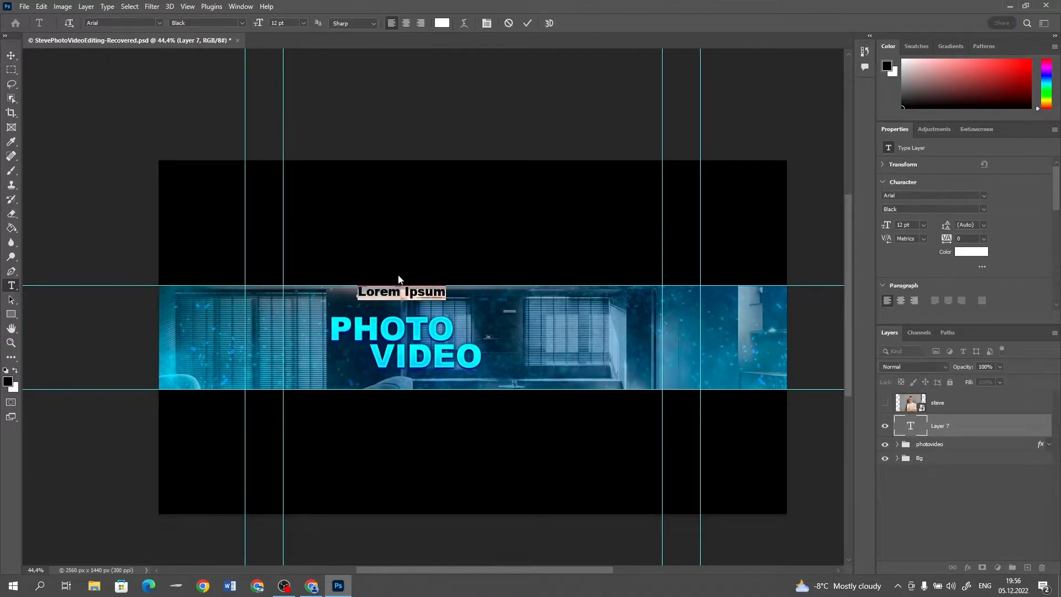
pyautogui.write('STEVE')
pyautogui.hotkey('ctrl', 'a')
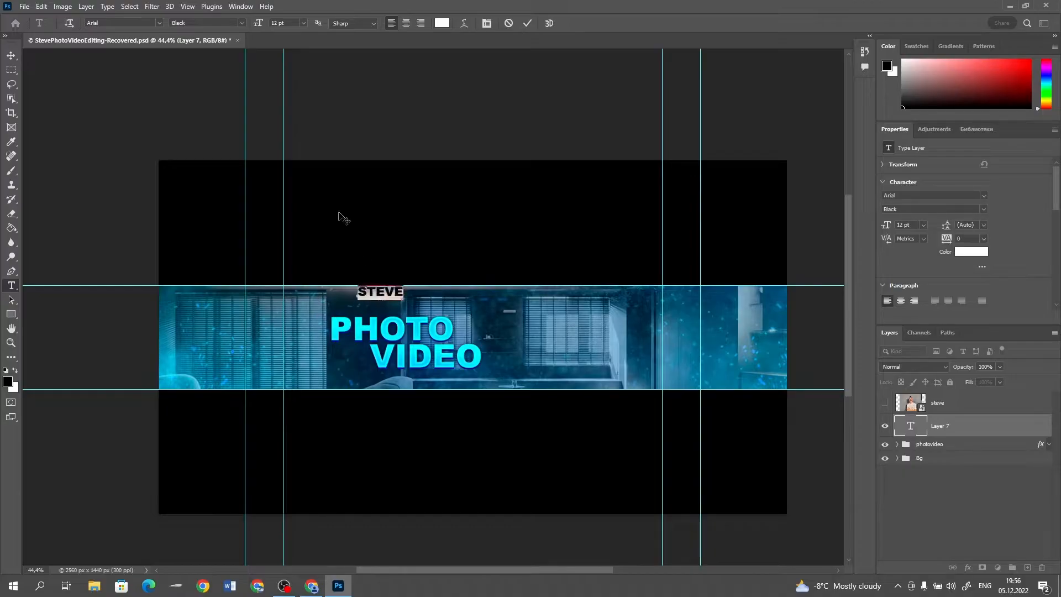
pyautogui.click(243, 23)
pyautogui.click(210, 70)
# Move the name text to sit just above the left part of the PHOTO lettering
pyautogui.click(11, 56)
pyautogui.click(369, 294)
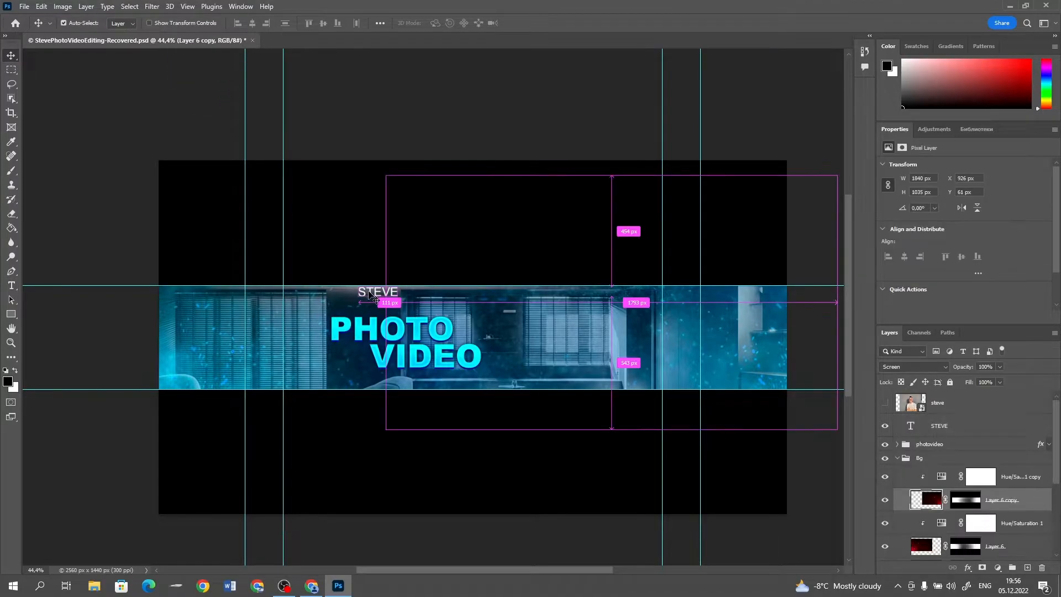
pyautogui.moveTo(369, 294); pyautogui.dragTo(358, 310)
pyautogui.hotkey('ctrl', 'r')
pyautogui.hotkey('ctrl', 'r')
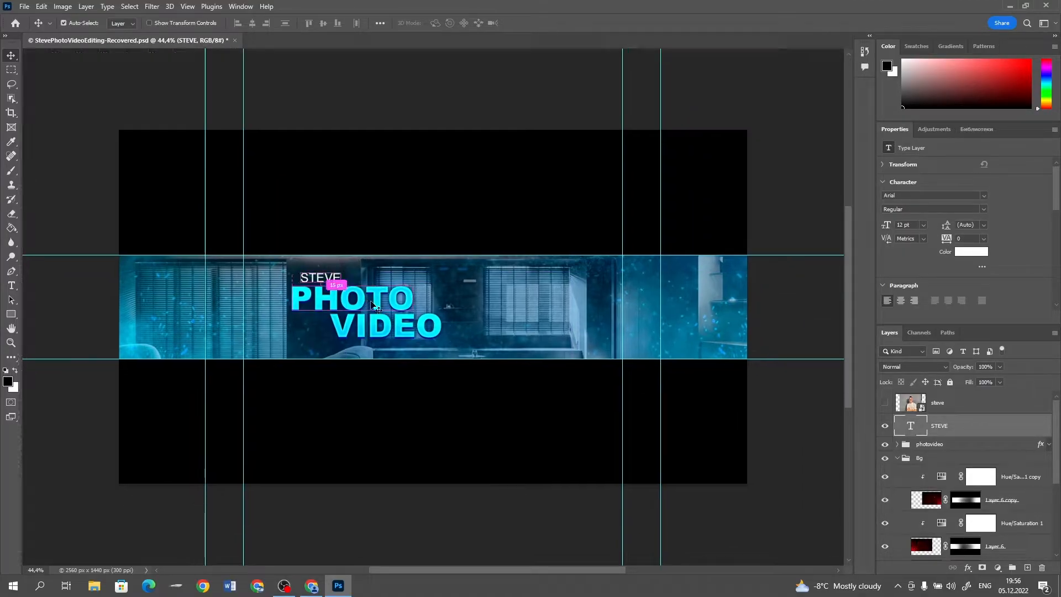
# Enlarge the white name text above the PHOTO lettering to about 16.07 pt
pyautogui.hotkey('ctrl', 't')
pyautogui.moveTo(342, 271); pyautogui.dragTo(339, 284)
pyautogui.press('Return')
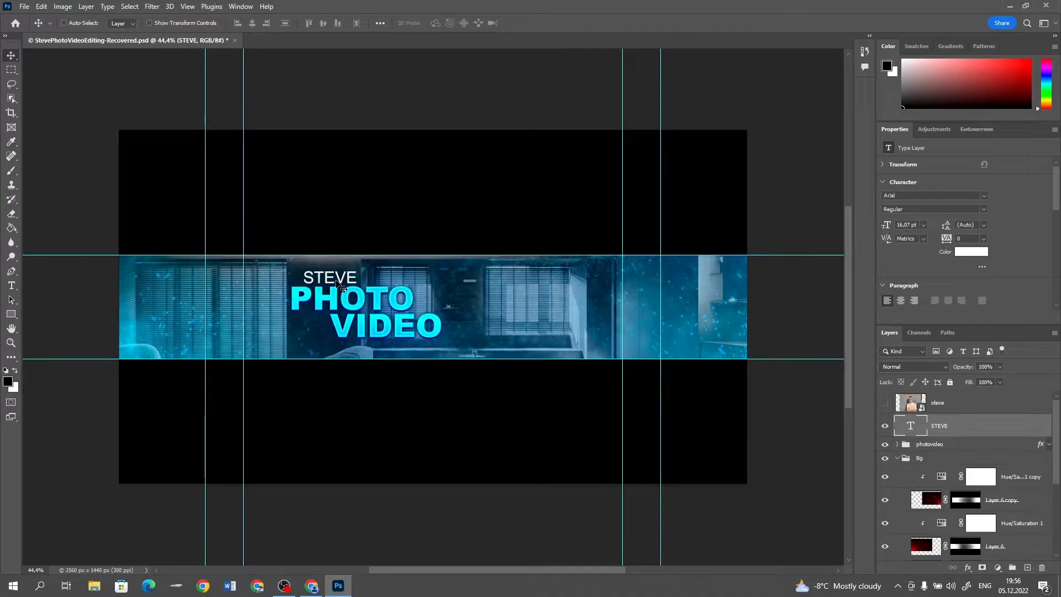
# Duplicate the name text to just below the VIDEO lettering and change the copy's wording to EDITING
pyautogui.moveTo(337, 282); pyautogui.dragTo(360, 348)
pyautogui.click(11, 286)
pyautogui.write('EDITING')
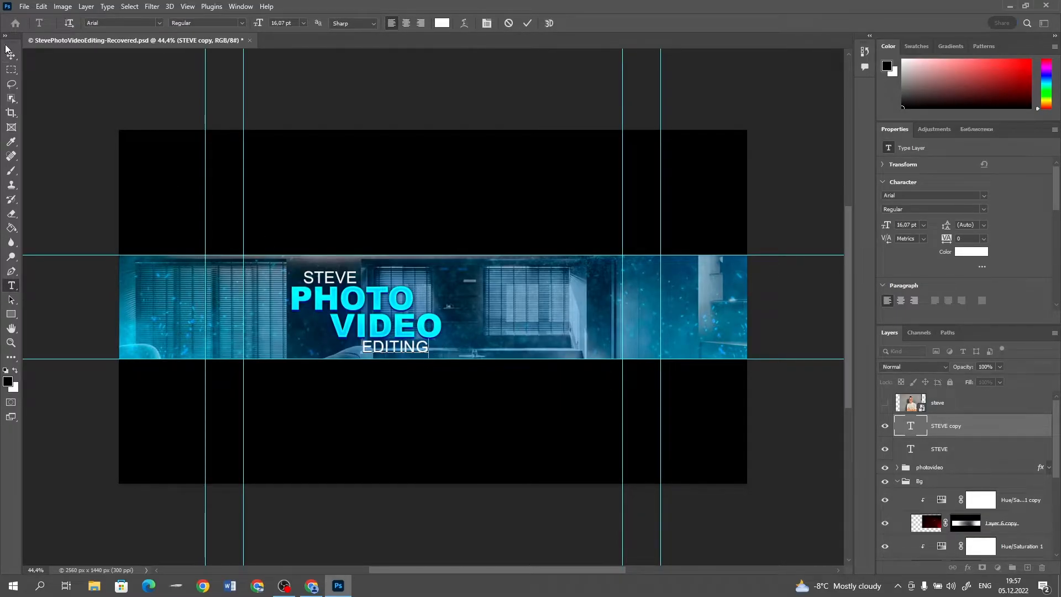
pyautogui.click(9, 54)
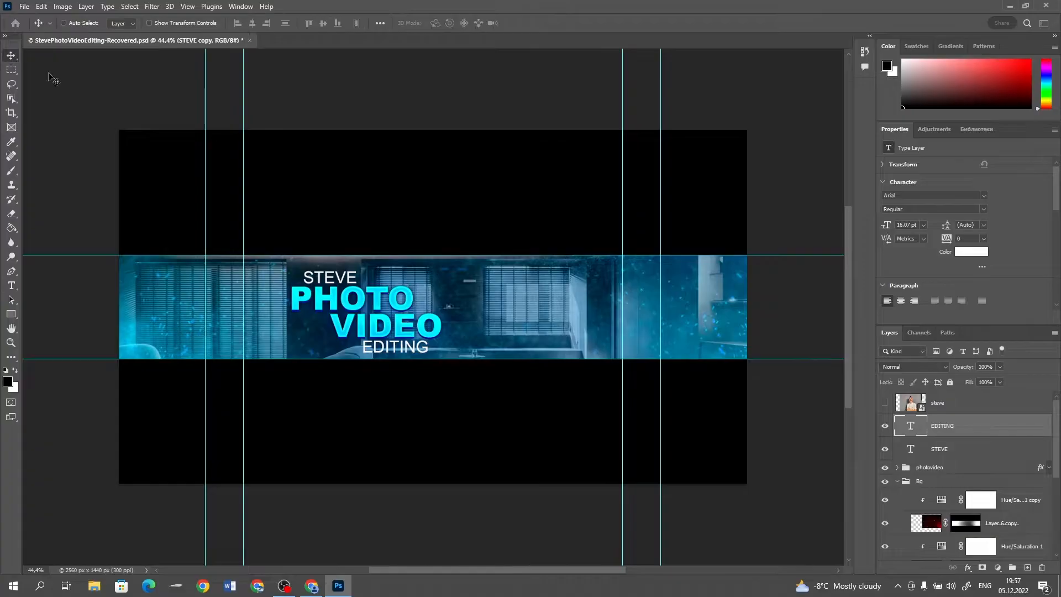
# Group the two white text layers, name the group with the owner's first name plus "editing", and move it slightly up together with the photovideo group
pyautogui.keyDown('shift'); pyautogui.click(955, 449); pyautogui.keyUp('shift')
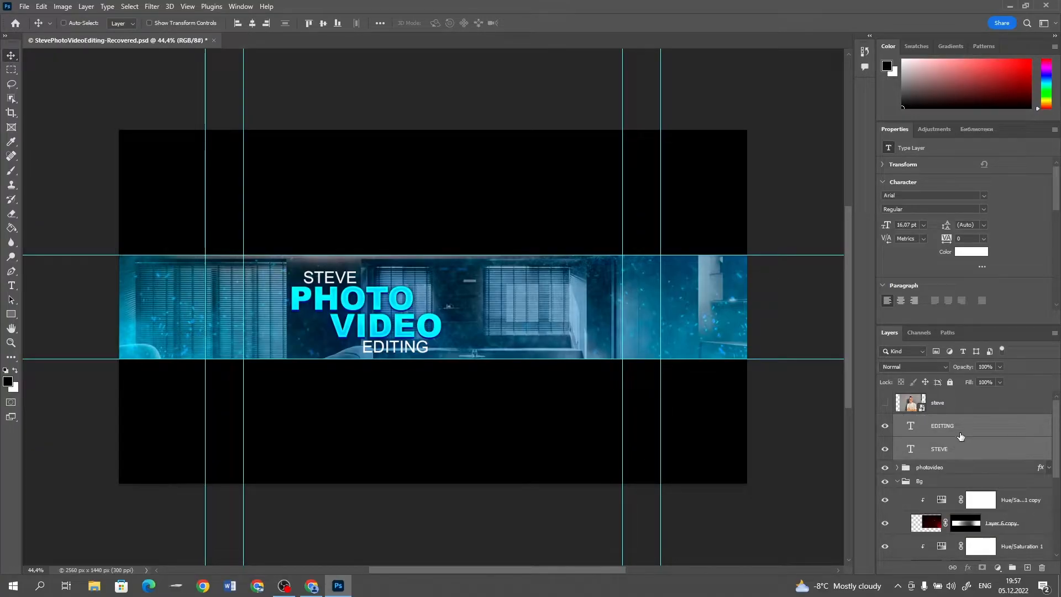
pyautogui.hotkey('ctrl', 'g')
pyautogui.doubleClick(934, 422)
pyautogui.write('steve editing')
pyautogui.press('Return')
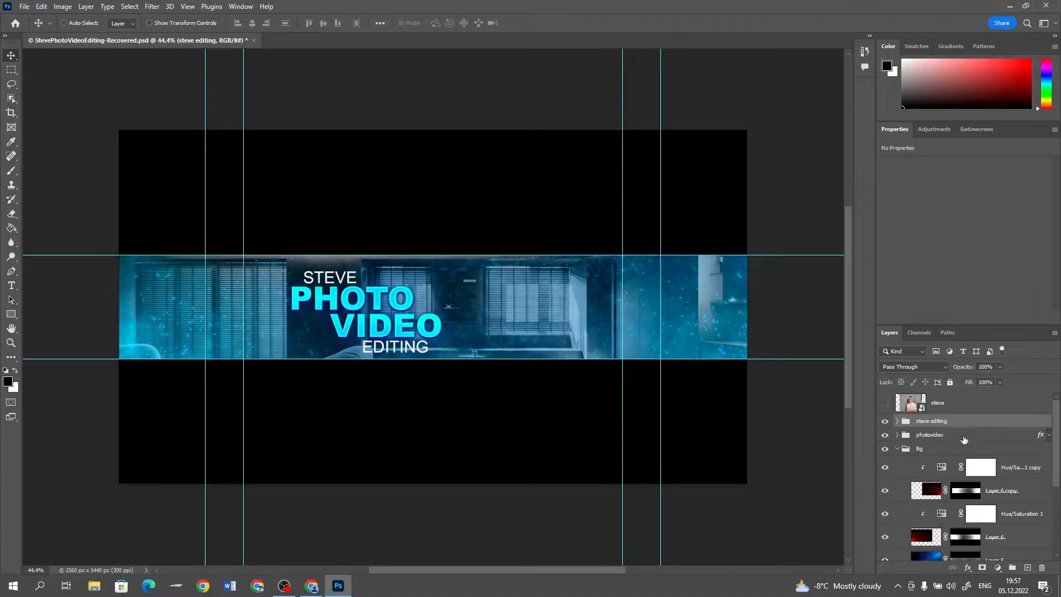
pyautogui.keyDown('shift'); pyautogui.click(947, 435); pyautogui.keyUp('shift')
pyautogui.moveTo(426, 331); pyautogui.dragTo(426, 326)
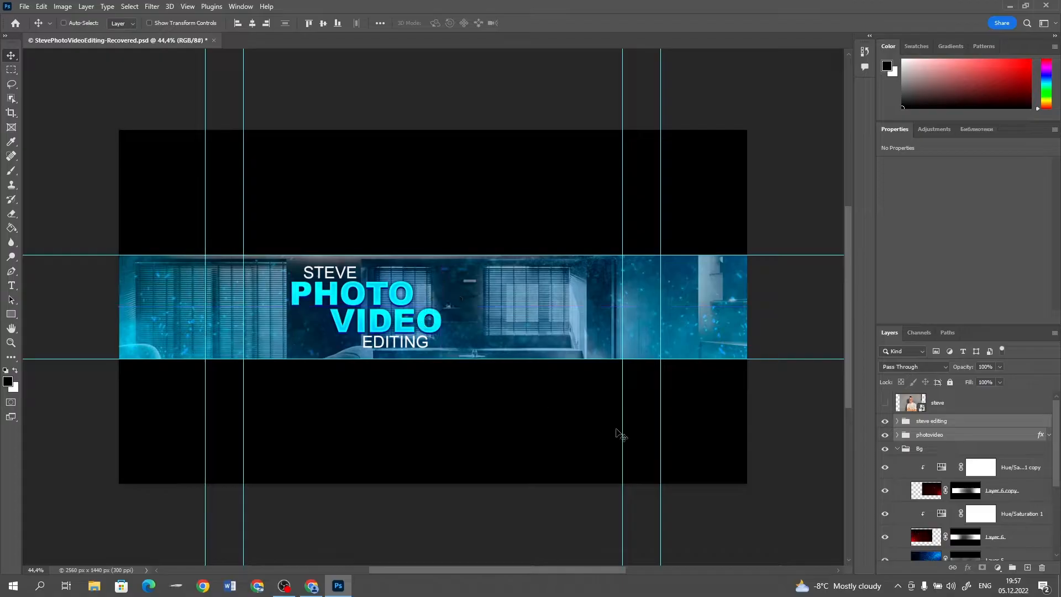
# Darken the interior background by pulling the white end of the Curves 1 adjustment's RGB curve far down
pyautogui.scroll(-2, 984, 492)
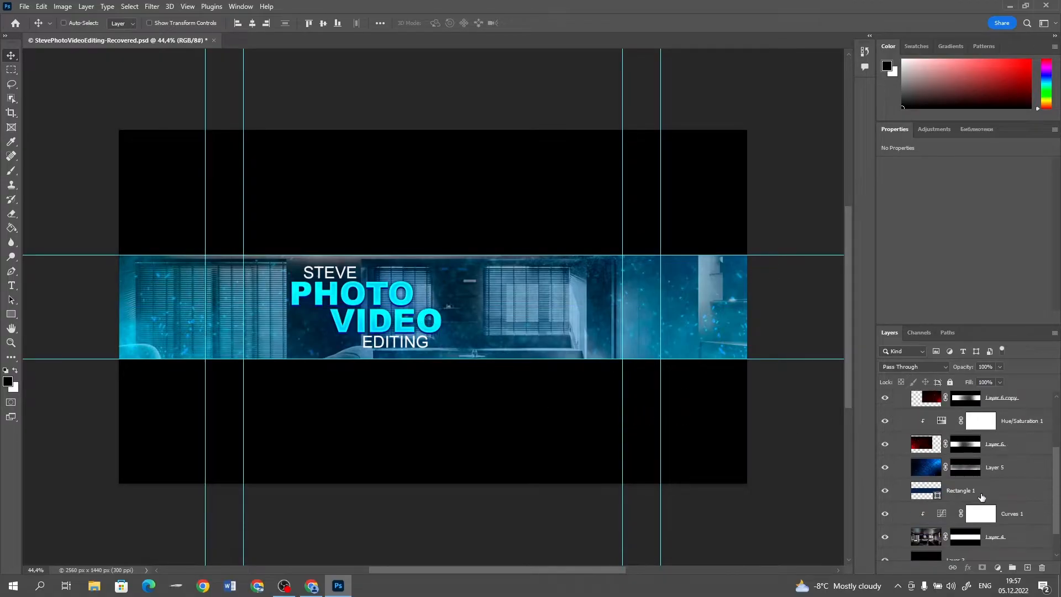
pyautogui.scroll(1, 947, 451)
pyautogui.scroll(-3, 948, 454)
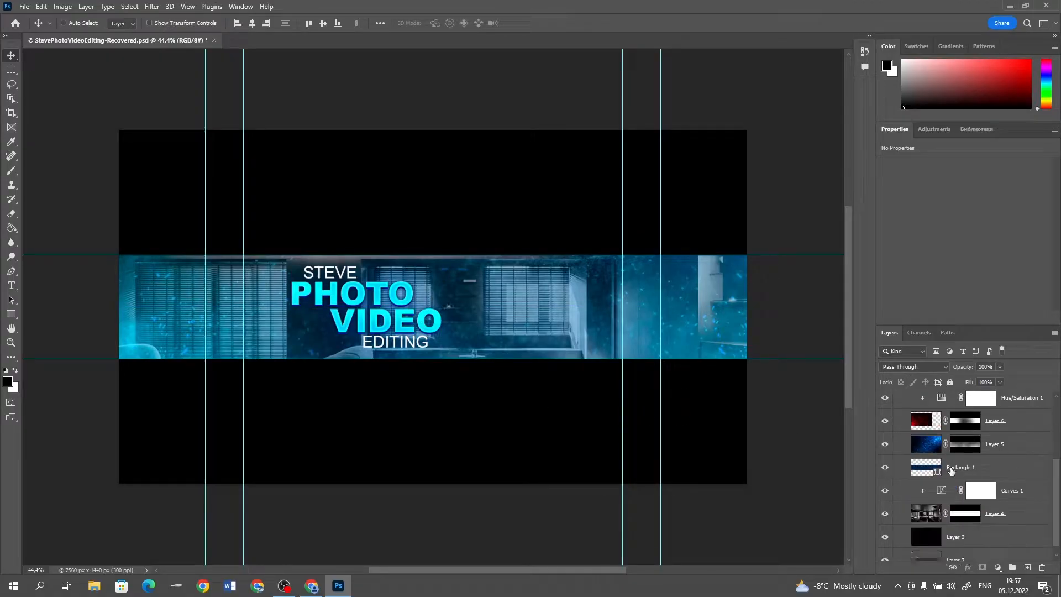
pyautogui.click(941, 479)
pyautogui.moveTo(1041, 255); pyautogui.dragTo(1051, 302)
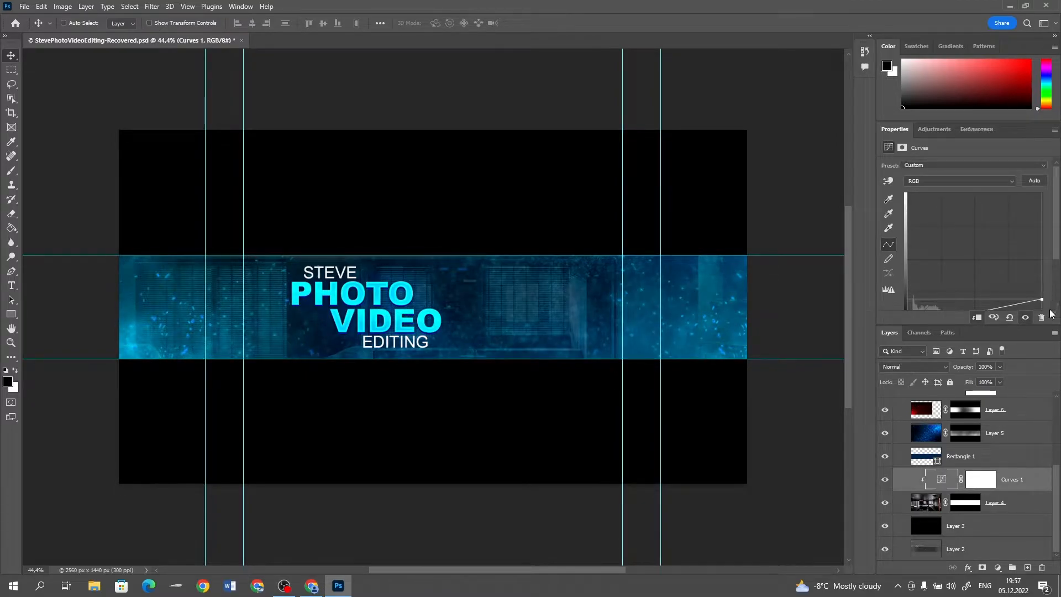
# Paint black on Layer 5's mask with an 800 px brush at 31% opacity to fade the blue glow across the banner's middle and right
pyautogui.click(965, 433)
pyautogui.press('b')
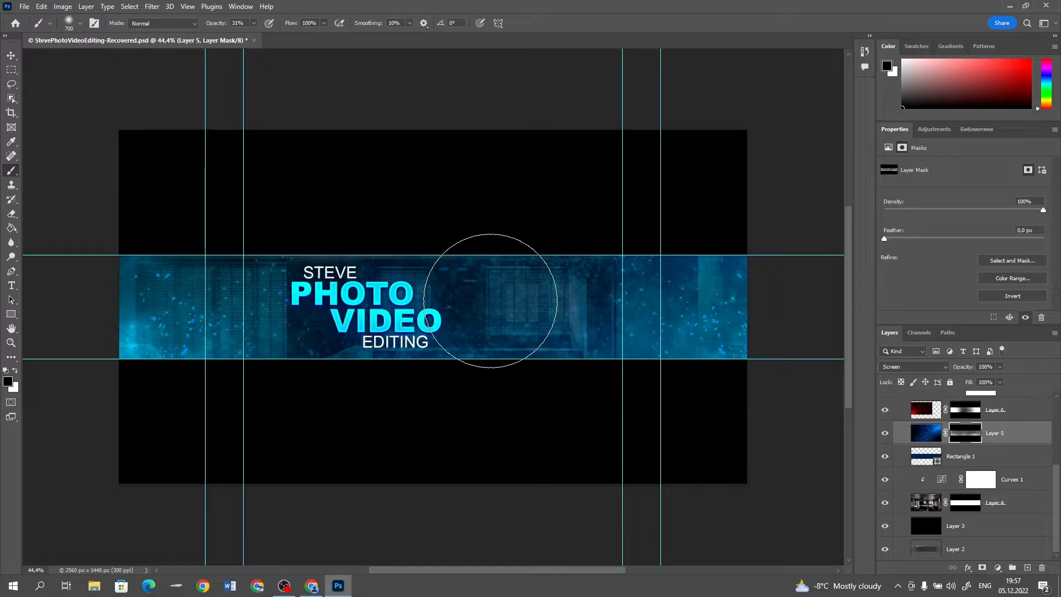
pyautogui.press(']')
pyautogui.click(506, 348)
pyautogui.click(523, 302)
pyautogui.click(450, 255)
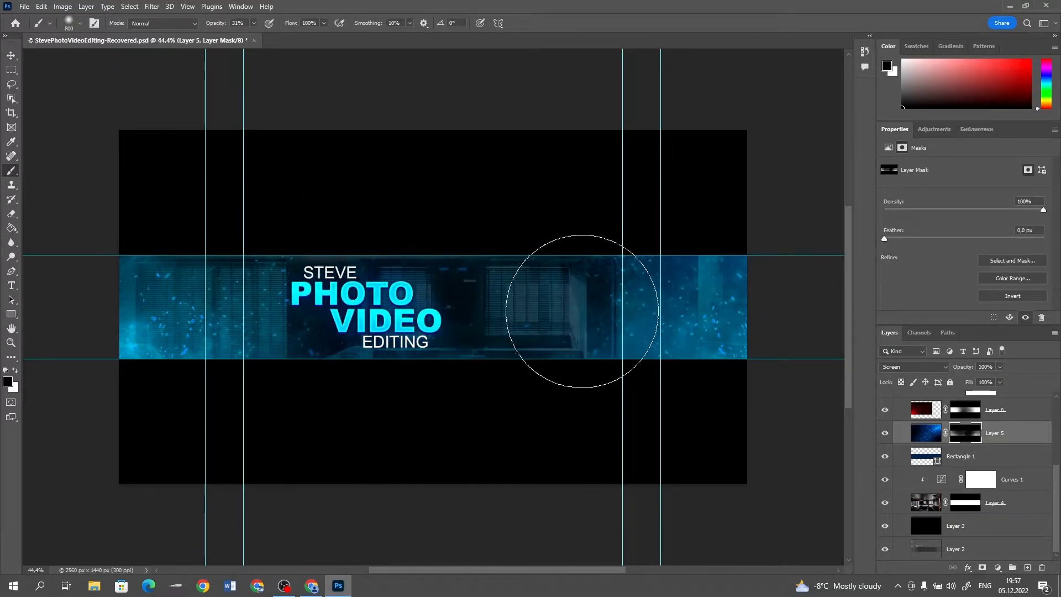
pyautogui.click(695, 355)
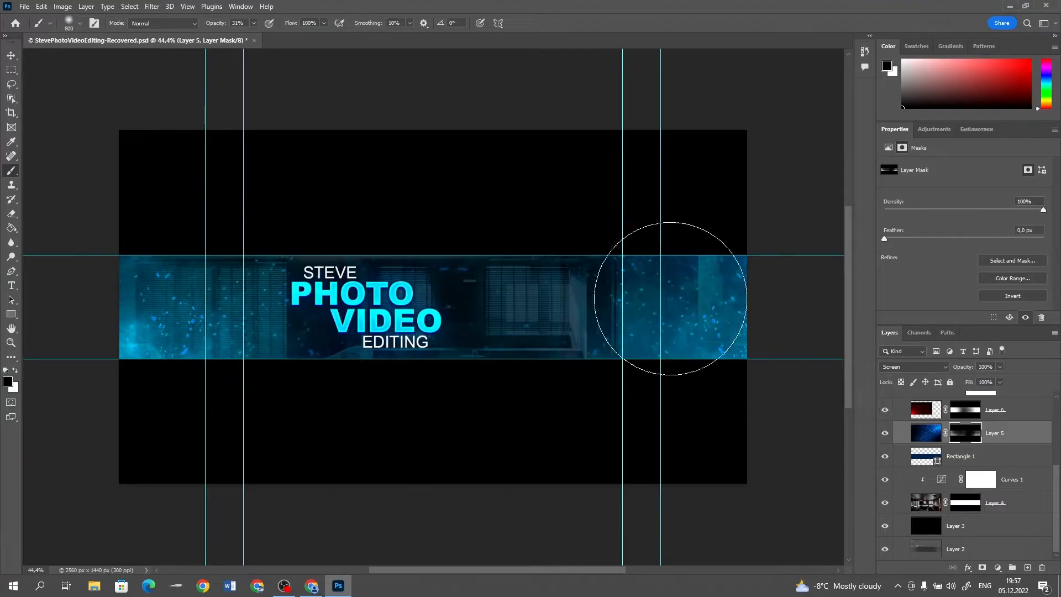
# Collapse the Bg group and make the portrait photo layer visible
pyautogui.scroll(5, 954, 443)
pyautogui.click(897, 448)
pyautogui.click(943, 404)
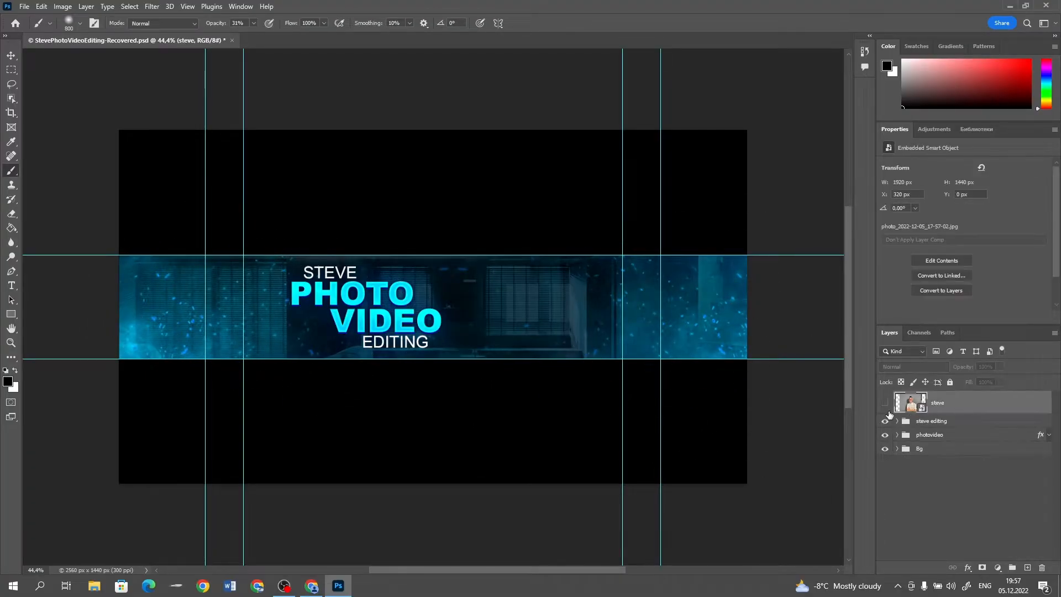
pyautogui.click(884, 404)
# Start a Pen path on the portrait photo, following the outer edge of the sleeve upward from just above the hand
pyautogui.click(11, 271)
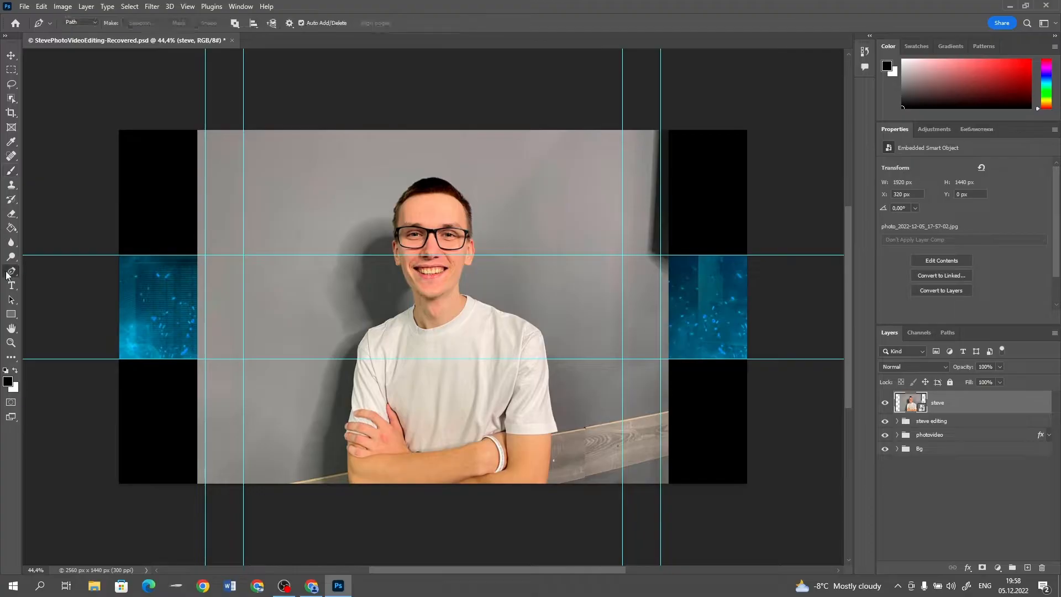
pyautogui.hscroll(1, 305, 486)
pyautogui.scroll(10, 305, 486)
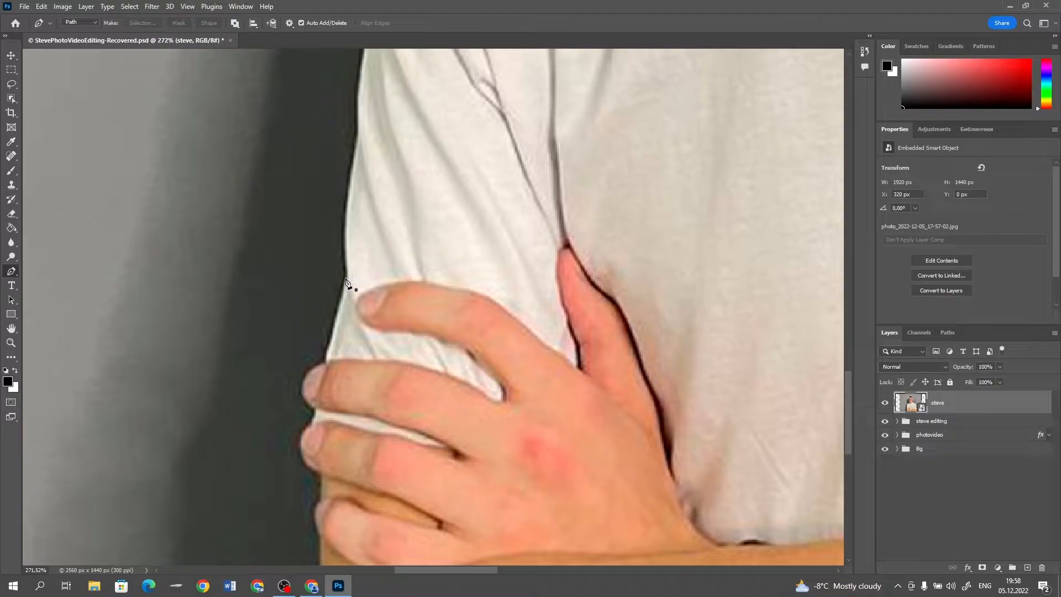
pyautogui.click(348, 281)
pyautogui.scroll(3, 320, 202)
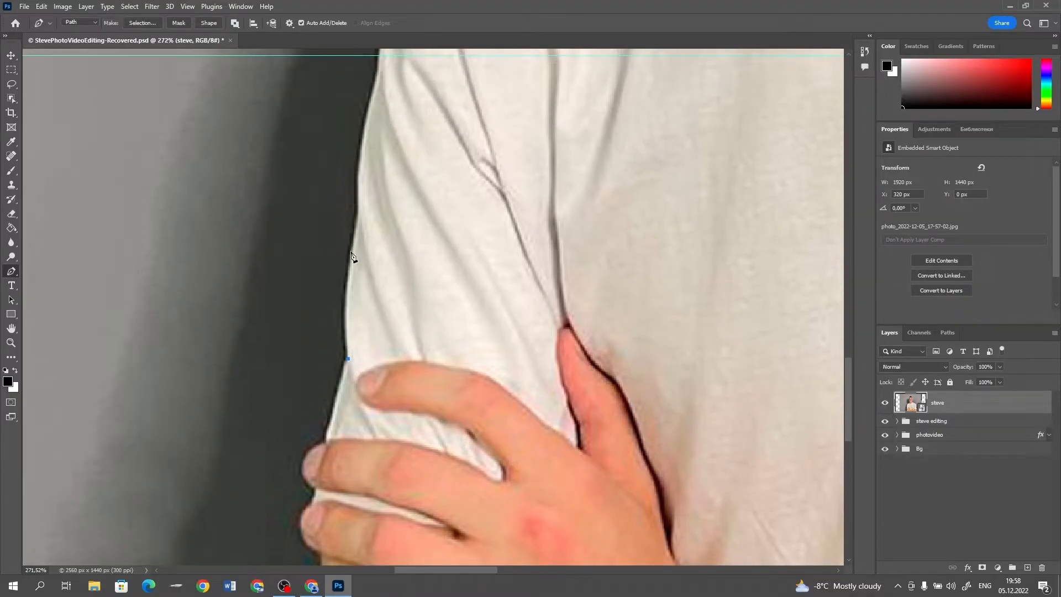
pyautogui.click(354, 245)
pyautogui.moveTo(355, 238); pyautogui.dragTo(364, 211)
pyautogui.scroll(5, 334, 218)
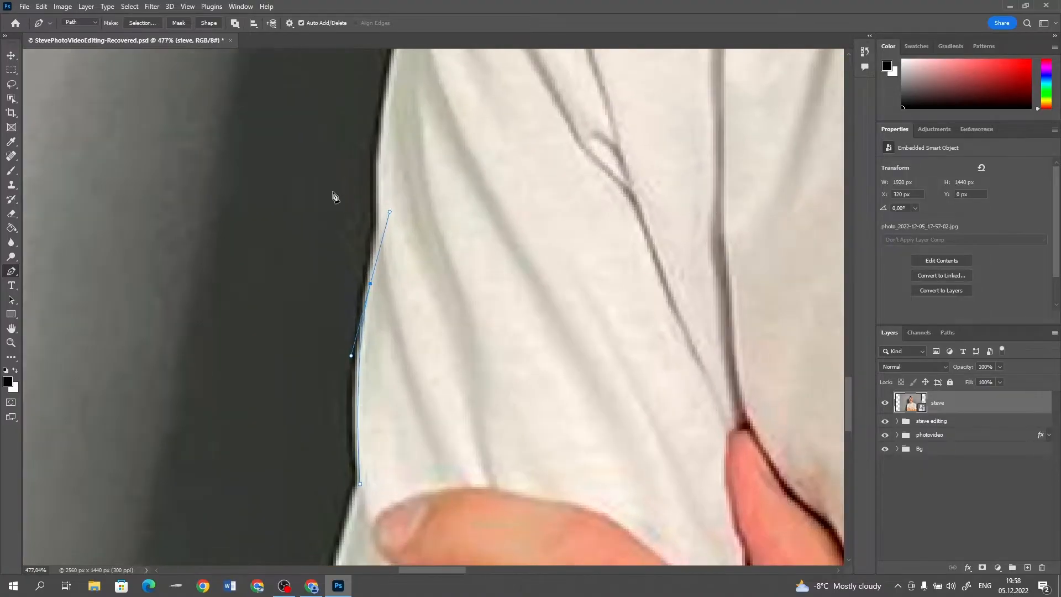
pyautogui.moveTo(399, 223); pyautogui.dragTo(400, 188)
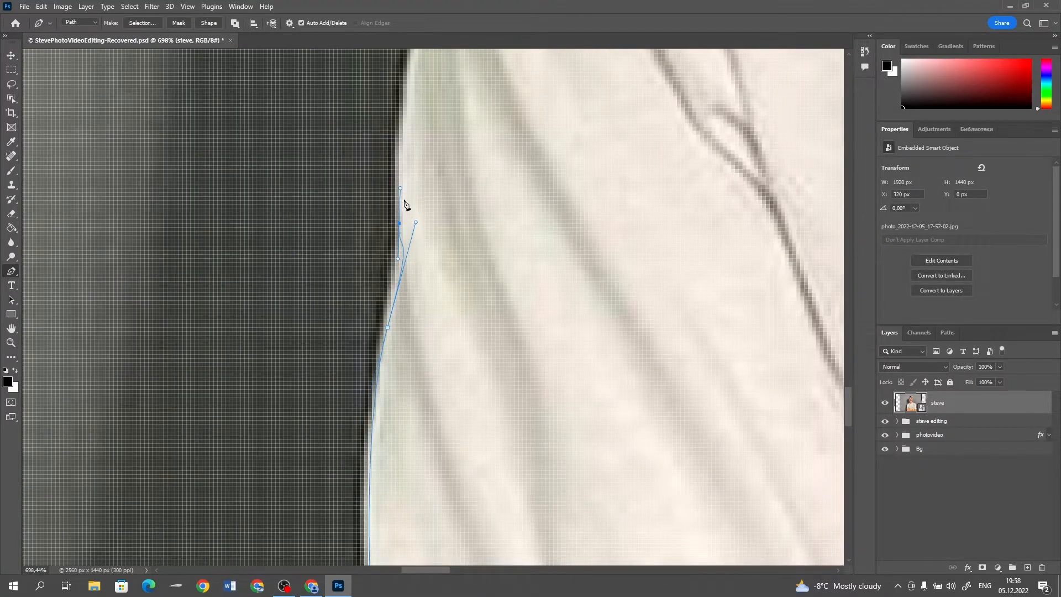
pyautogui.hotkey('ctrl', 'z')
pyautogui.click(399, 242)
pyautogui.hotkey('ctrl', 'z')
pyautogui.hotkey('ctrl', 'z')
# Continue the Pen path up the sleeve, along the shoulder and neck, and around the hair to the ear on the opposite side
pyautogui.moveTo(395, 255); pyautogui.dragTo(409, 204)
pyautogui.click(399, 177)
pyautogui.scroll(2, 419, 162)
pyautogui.scroll(15, 421, 164)
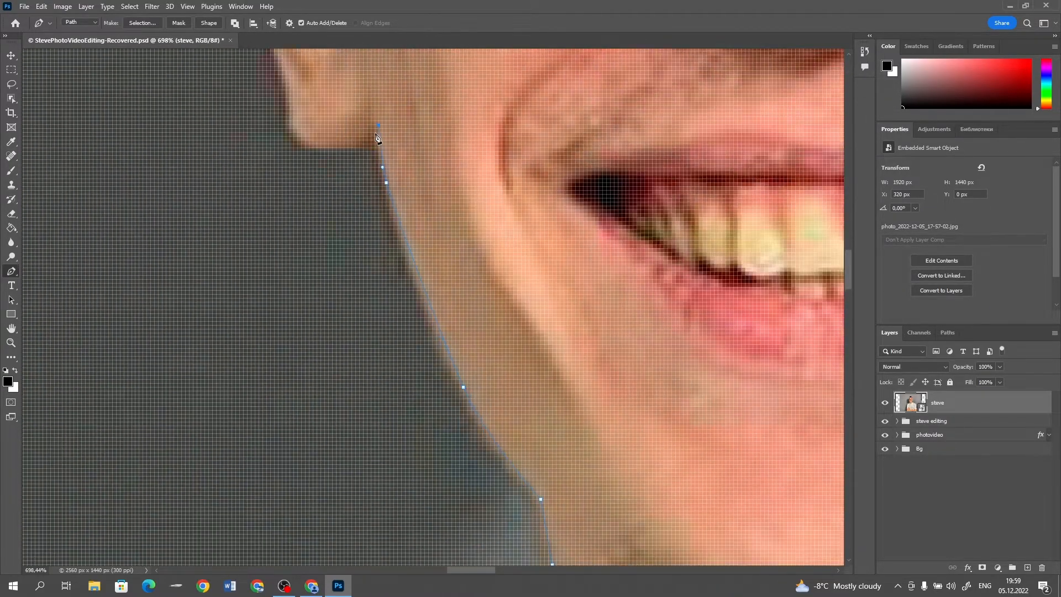
pyautogui.scroll(10, 378, 139)
pyautogui.click(208, 189)
pyautogui.scroll(10, 208, 190)
pyautogui.click(360, 99)
pyautogui.scroll(-5, 591, 165)
pyautogui.click(675, 443)
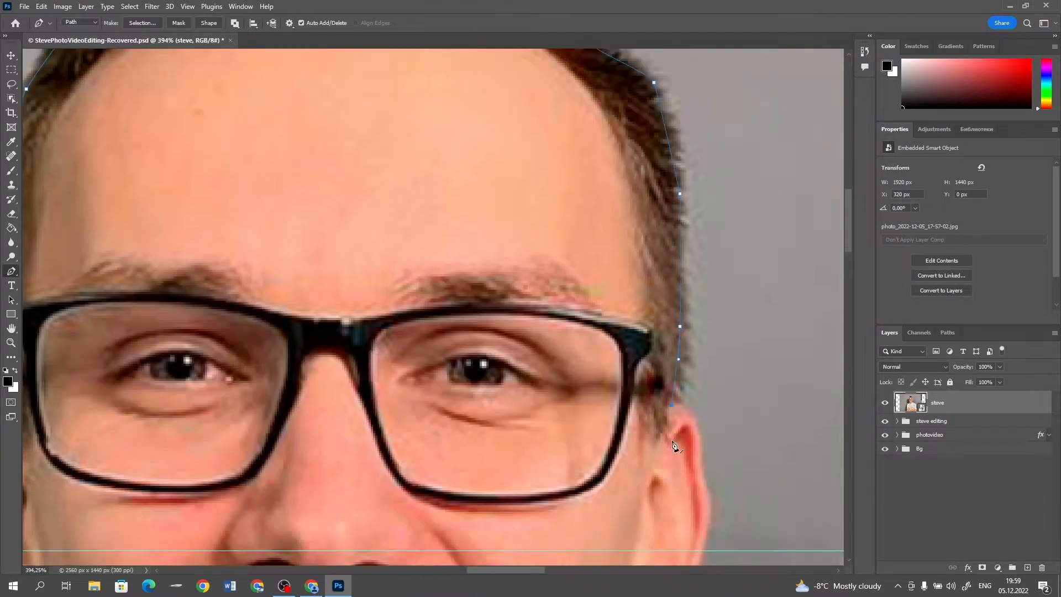
# Trace the path down the ear, neck, second shoulder and sleeve, and close it across the lower chest at its starting point
pyautogui.scroll(-10, 625, 382)
pyautogui.click(624, 343)
pyautogui.scroll(-5, 625, 382)
pyautogui.click(427, 289)
pyautogui.scroll(-10, 429, 293)
pyautogui.click(801, 467)
pyautogui.scroll(-5, 755, 417)
pyautogui.click(343, 515)
pyautogui.click(126, 498)
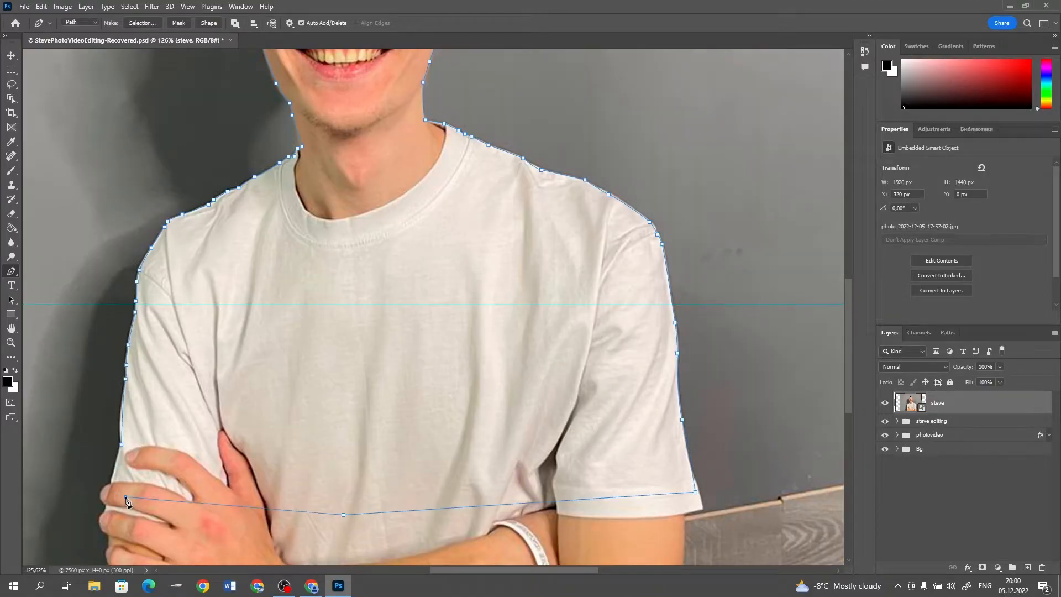
pyautogui.click(123, 450)
# Convert the closed path around the man into a selection and apply it as a layer mask on the portrait layer
pyautogui.scroll(-5, 449, 216)
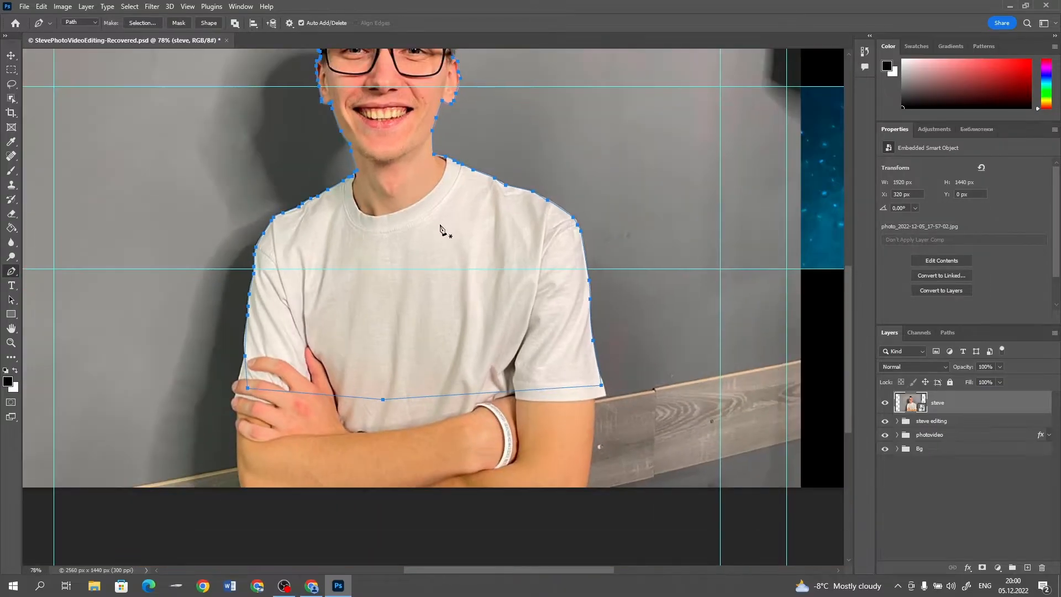
pyautogui.scroll(3, 416, 228)
pyautogui.scroll(2, 415, 230)
pyautogui.rightClick(424, 311)
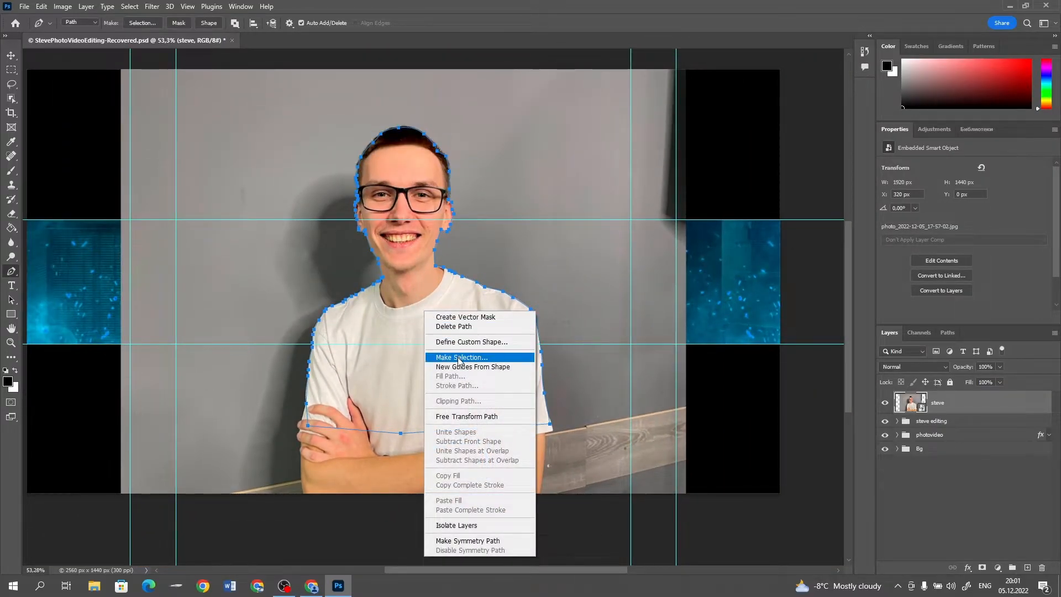
pyautogui.click(459, 358)
pyautogui.click(588, 157)
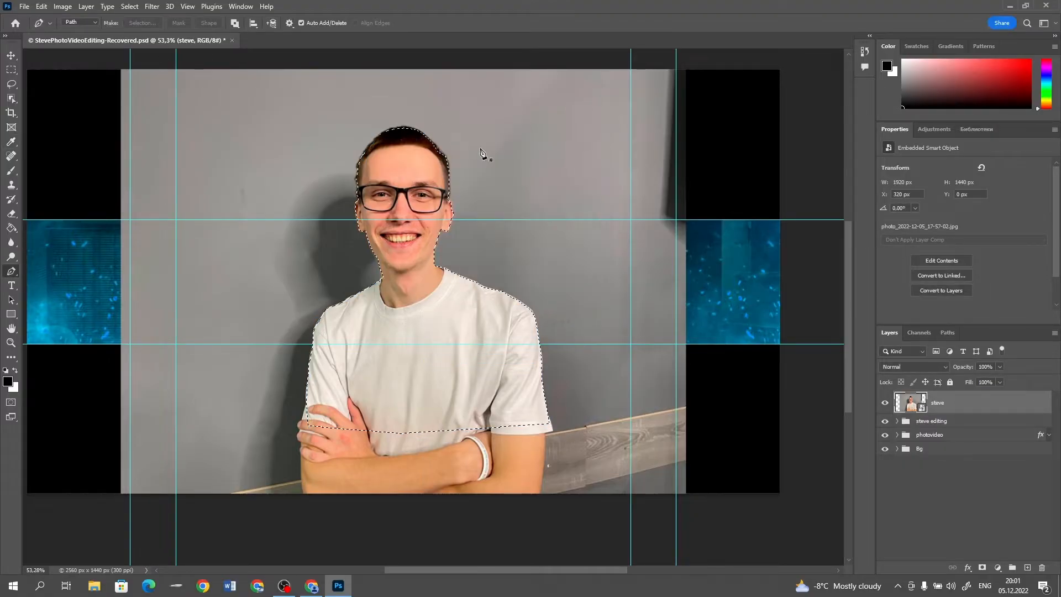
pyautogui.click(984, 569)
# Scale the cut-out portrait down to banner height and place it beside the end of the title lettering, with the title shifted slightly right
pyautogui.click(8, 53)
pyautogui.scroll(-5, 486, 390)
pyautogui.scroll(11, 485, 386)
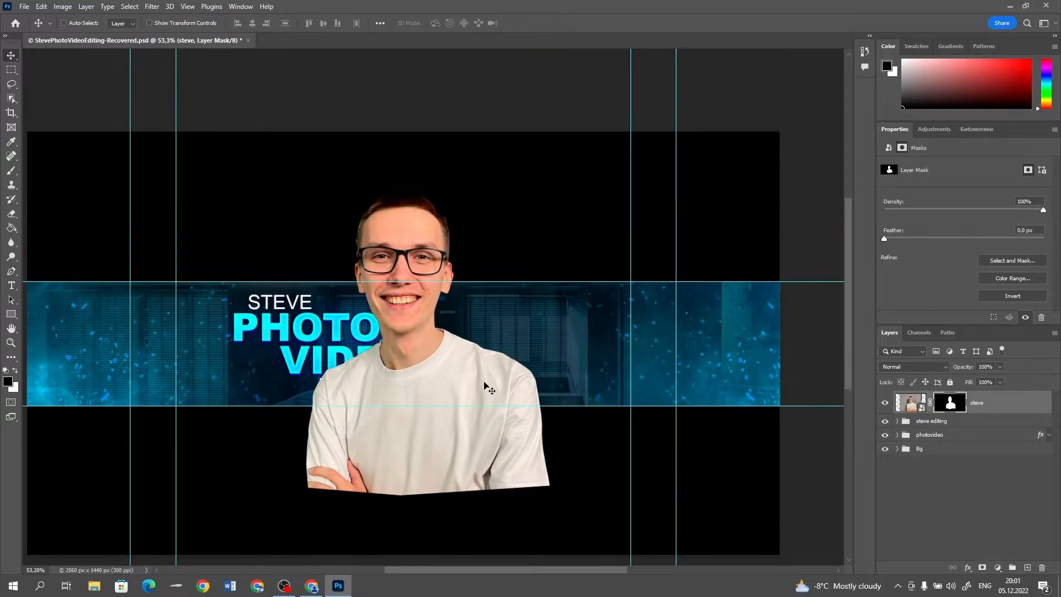
pyautogui.hotkey('ctrl', 't')
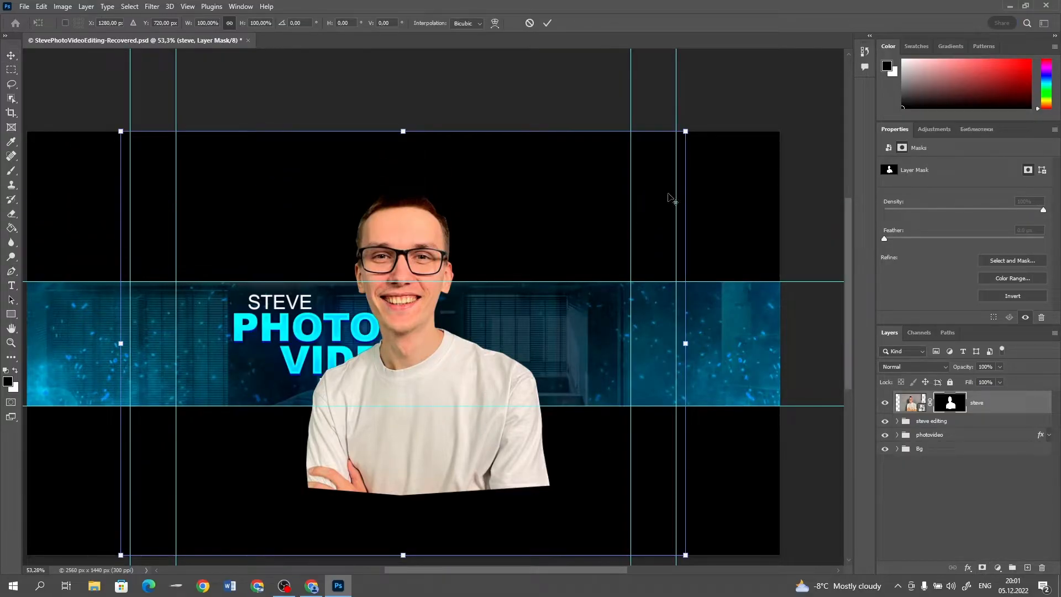
pyautogui.moveTo(691, 132); pyautogui.dragTo(562, 223)
pyautogui.moveTo(394, 345); pyautogui.dragTo(449, 378)
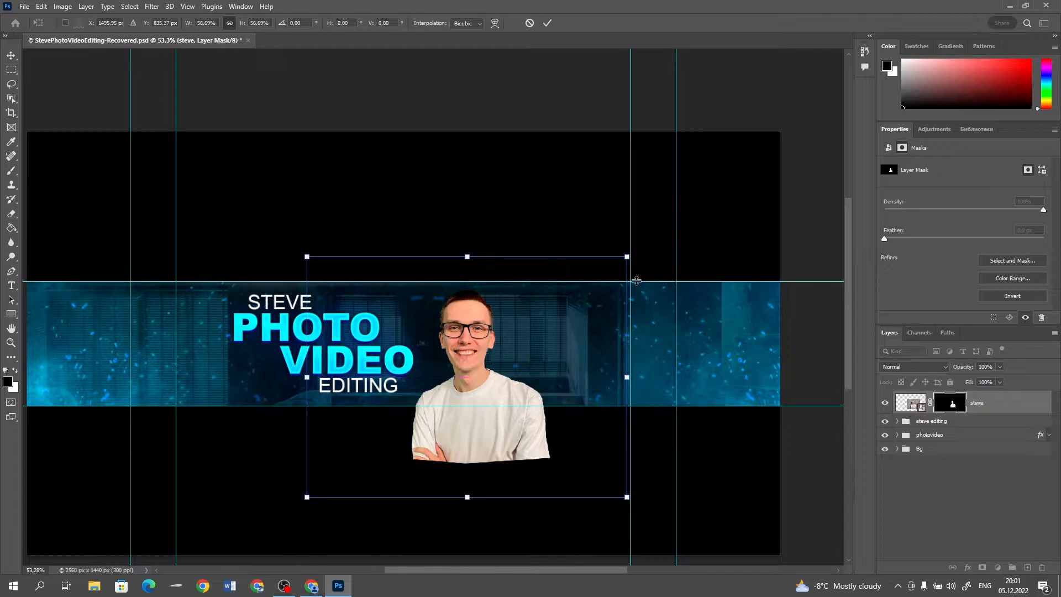
pyautogui.moveTo(627, 256); pyautogui.dragTo(628, 256)
pyautogui.moveTo(589, 294); pyautogui.dragTo(579, 294)
pyautogui.press('Escape')
# Select the area below the banner strip, paint black on the portrait's mask there with a 500 px brush at 100% opacity, and deselect
pyautogui.click(11, 70)
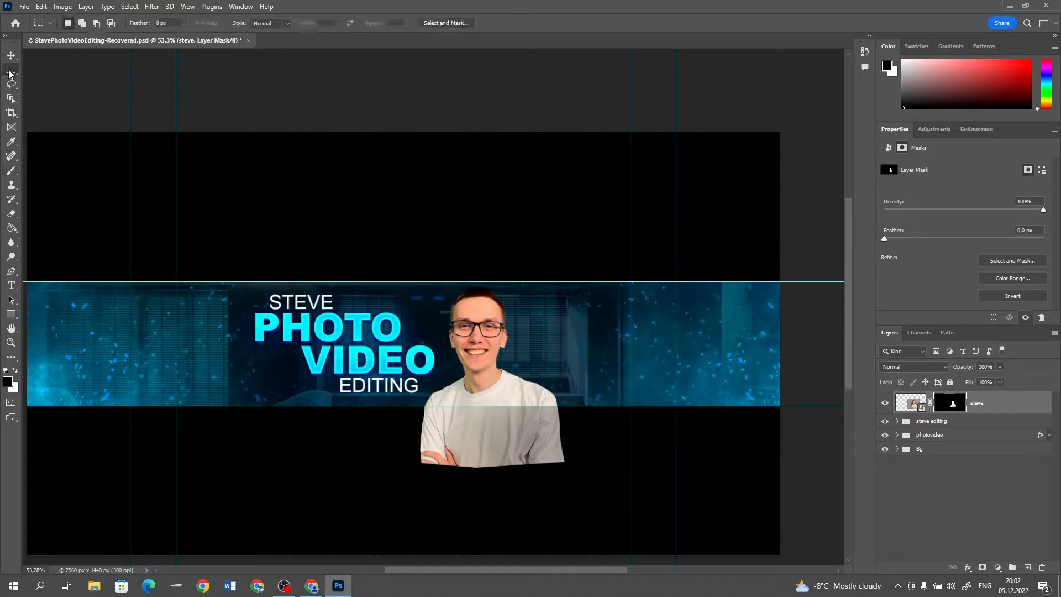
pyautogui.moveTo(364, 420); pyautogui.dragTo(310, 406)
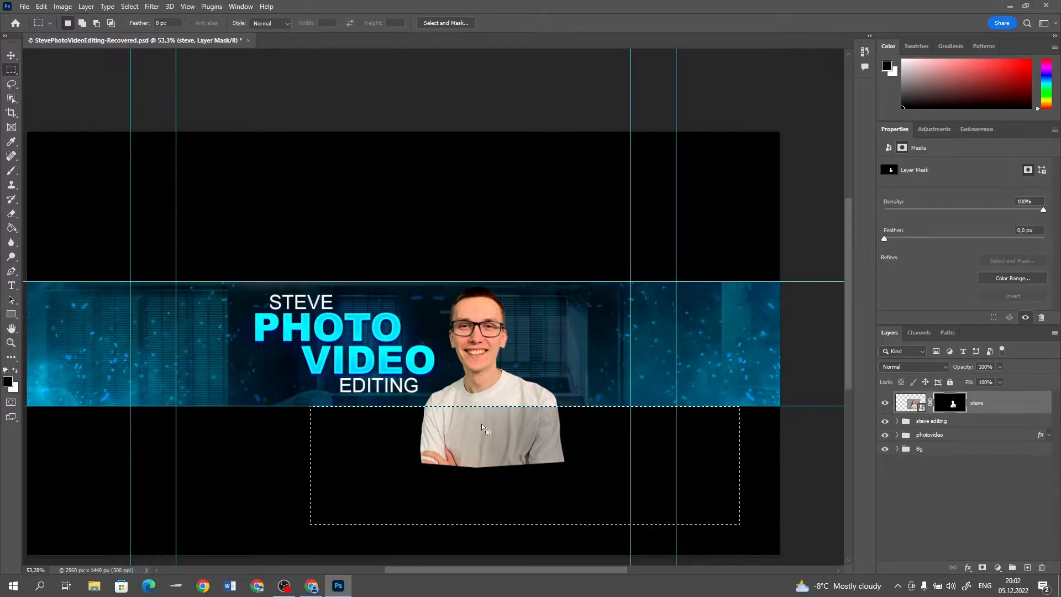
pyautogui.press('b')
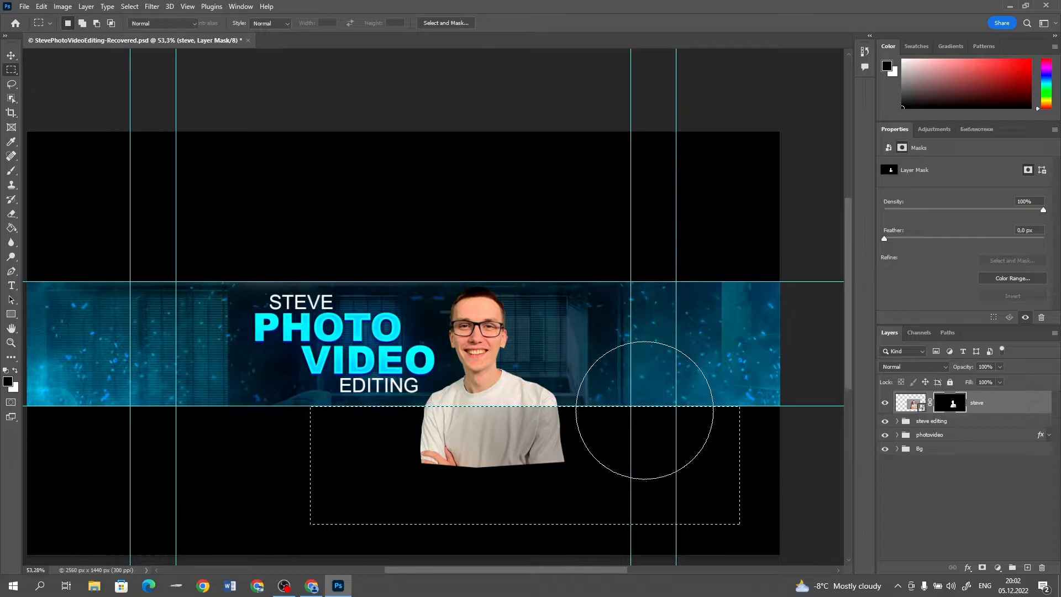
pyautogui.press('[')
pyautogui.moveTo(526, 457)
pyautogui.mouseDown()
pyautogui.moveTo(503, 434)
pyautogui.moveTo(401, 437)
pyautogui.mouseUp()
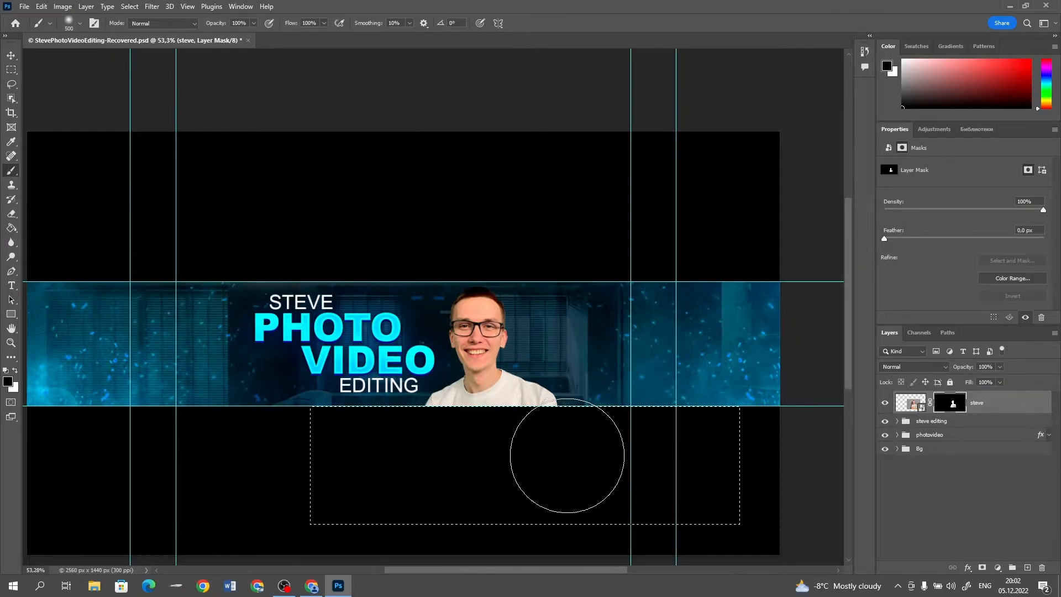
pyautogui.hotkey('ctrl', 'd')
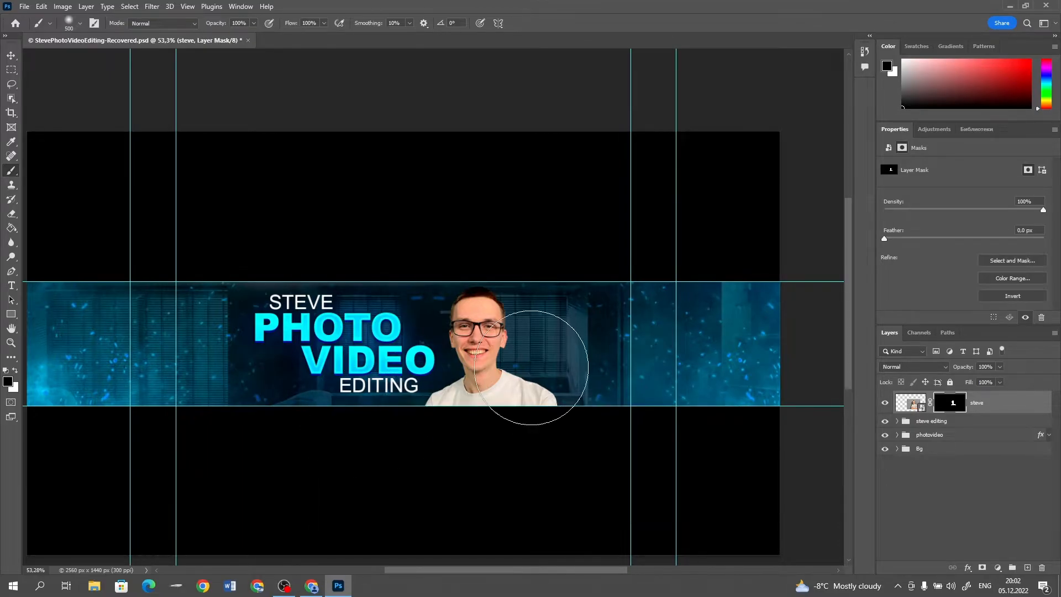
# Add a new empty layer directly beneath the portrait layer, above the white text group
pyautogui.press('v')
pyautogui.scroll(2, 525, 362)
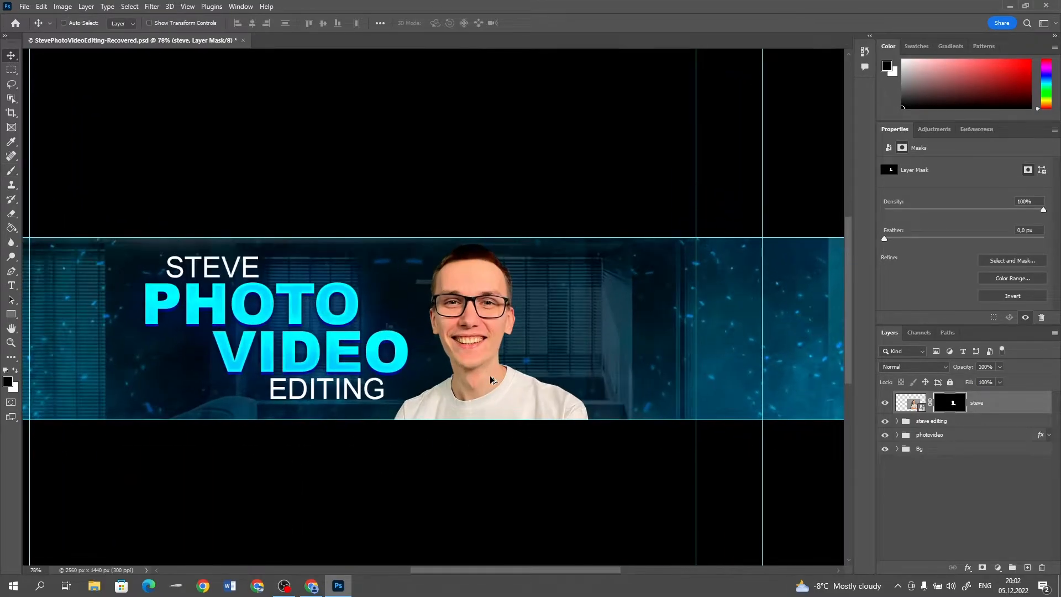
pyautogui.click(985, 422)
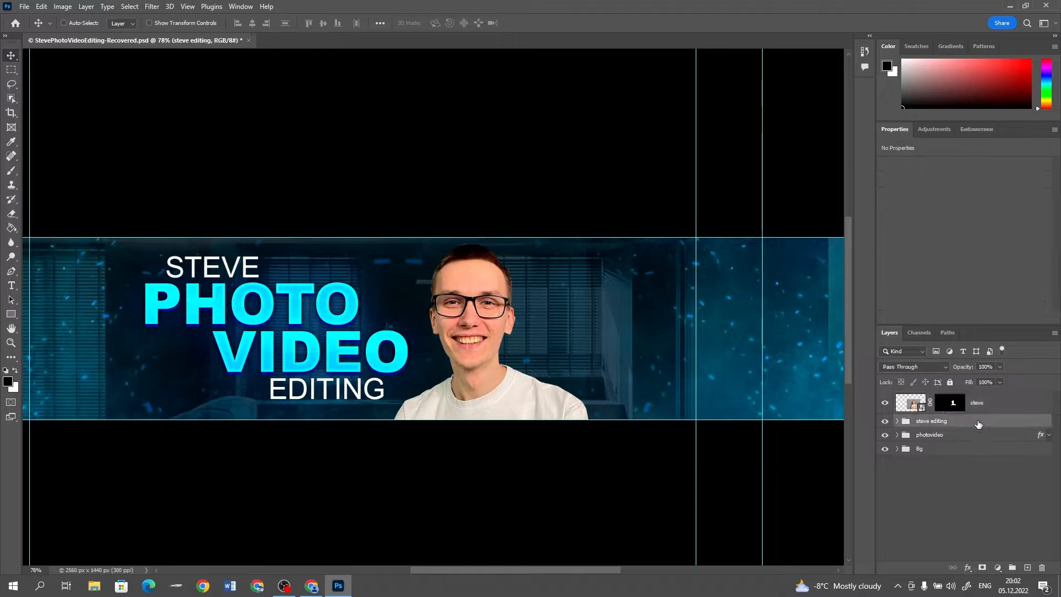
pyautogui.click(1028, 568)
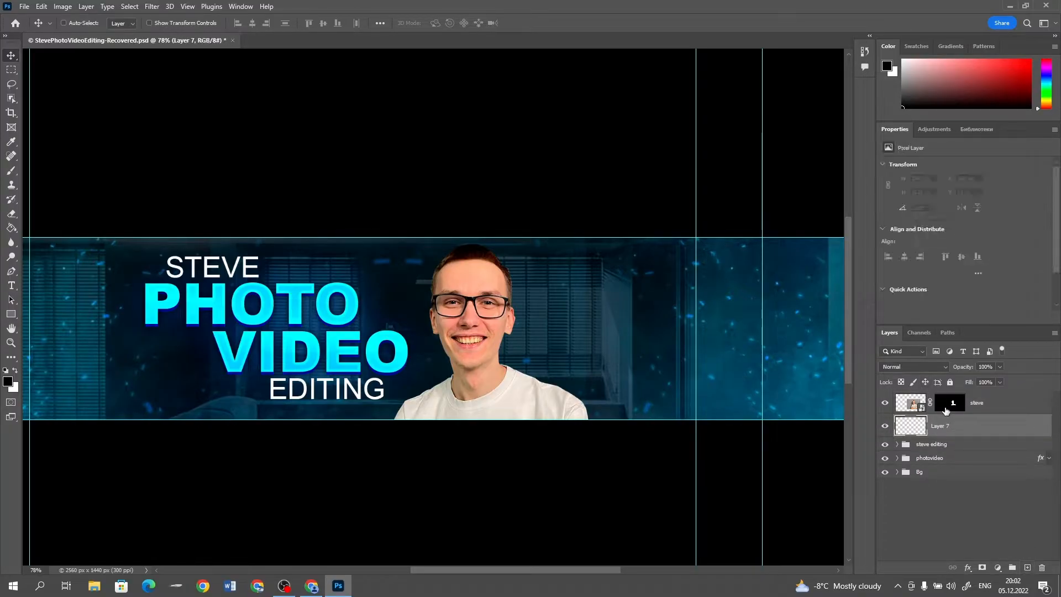
# Sample cyan from the PHOTO lettering, paint a soft 500 px glow at the portrait's base on the empty layer, and set it to Screen
pyautogui.press('i')
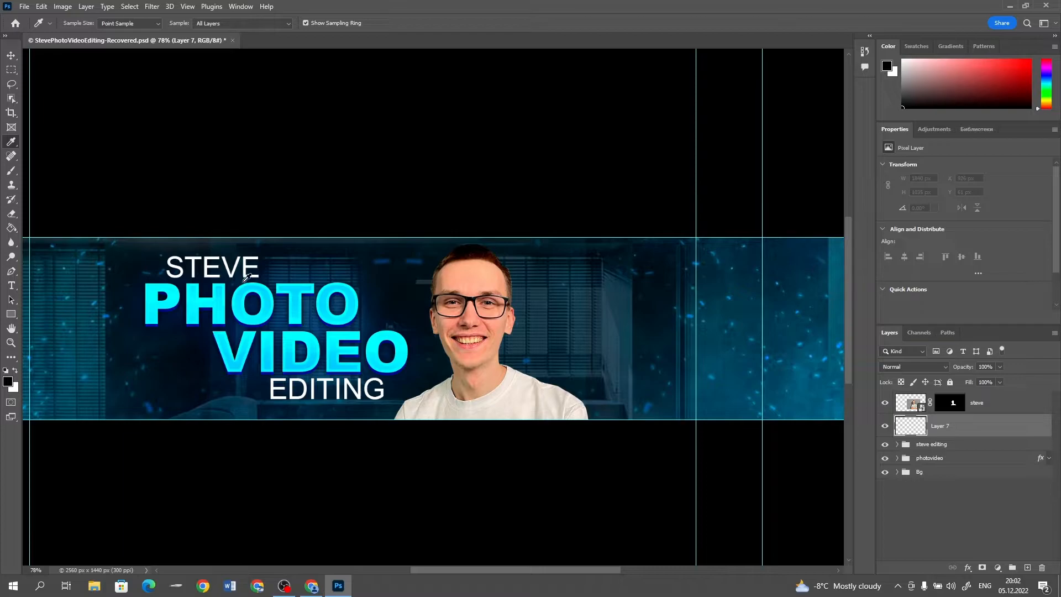
pyautogui.click(256, 282)
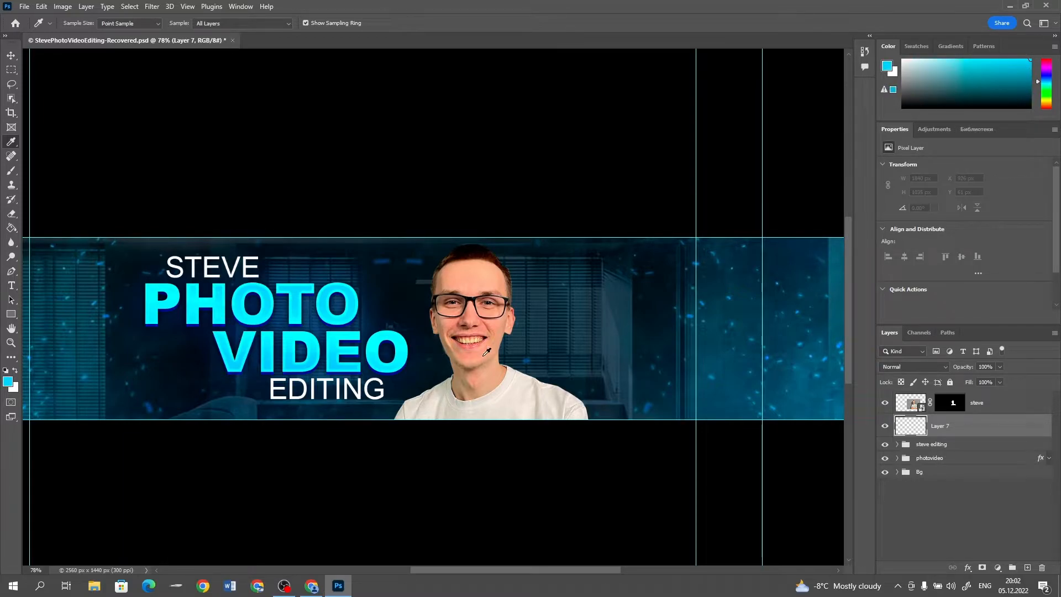
pyautogui.press('b')
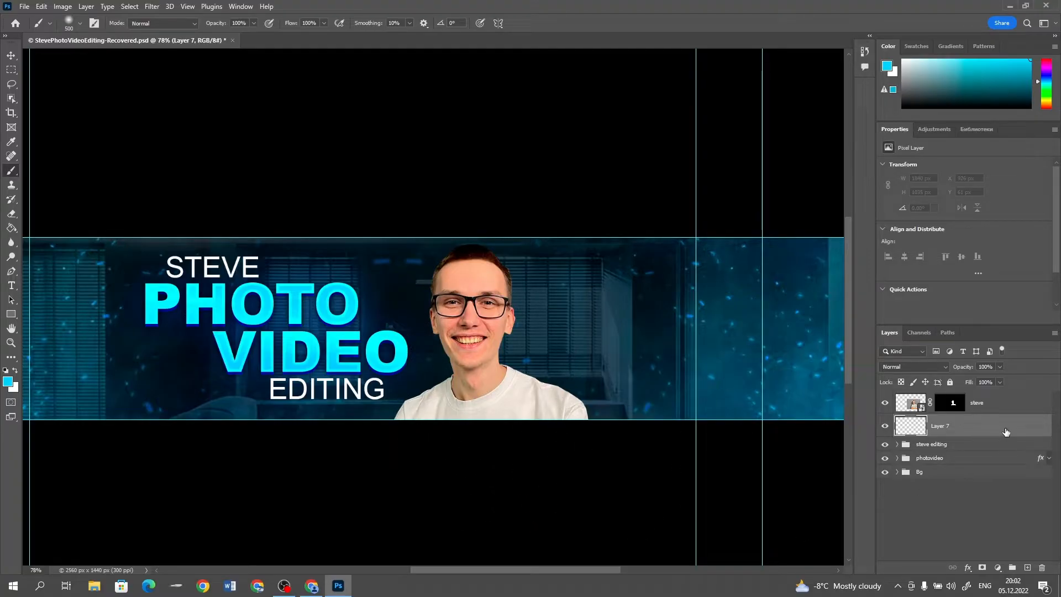
pyautogui.moveTo(481, 437)
pyautogui.mouseDown()
pyautogui.moveTo(496, 438)
pyautogui.moveTo(453, 457)
pyautogui.moveTo(568, 461)
pyautogui.moveTo(415, 478)
pyautogui.moveTo(514, 462)
pyautogui.moveTo(521, 486)
pyautogui.moveTo(455, 502)
pyautogui.moveTo(396, 494)
pyautogui.mouseUp()
pyautogui.click(905, 365)
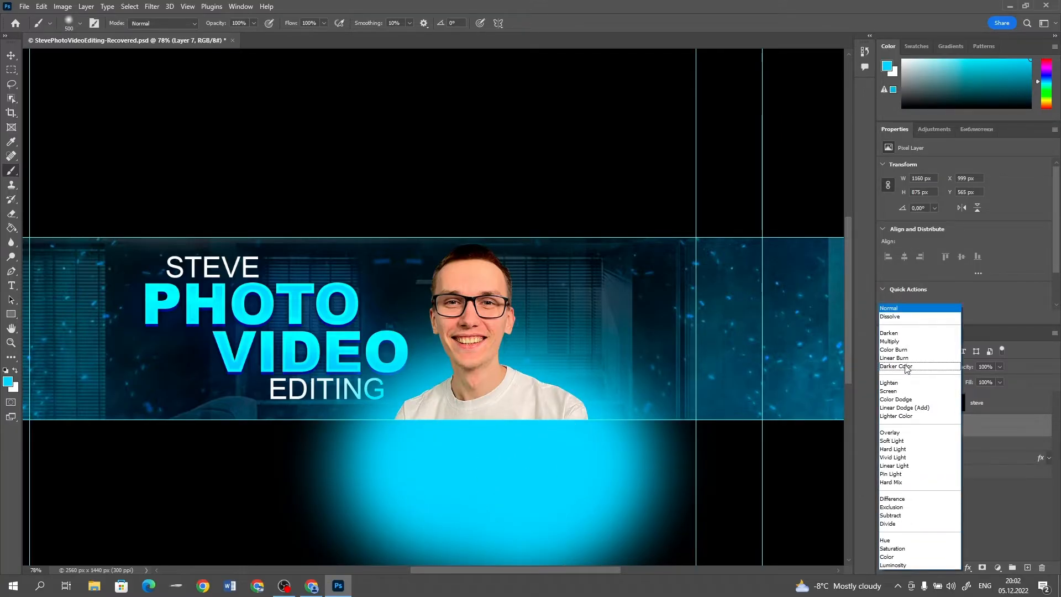
pyautogui.click(890, 391)
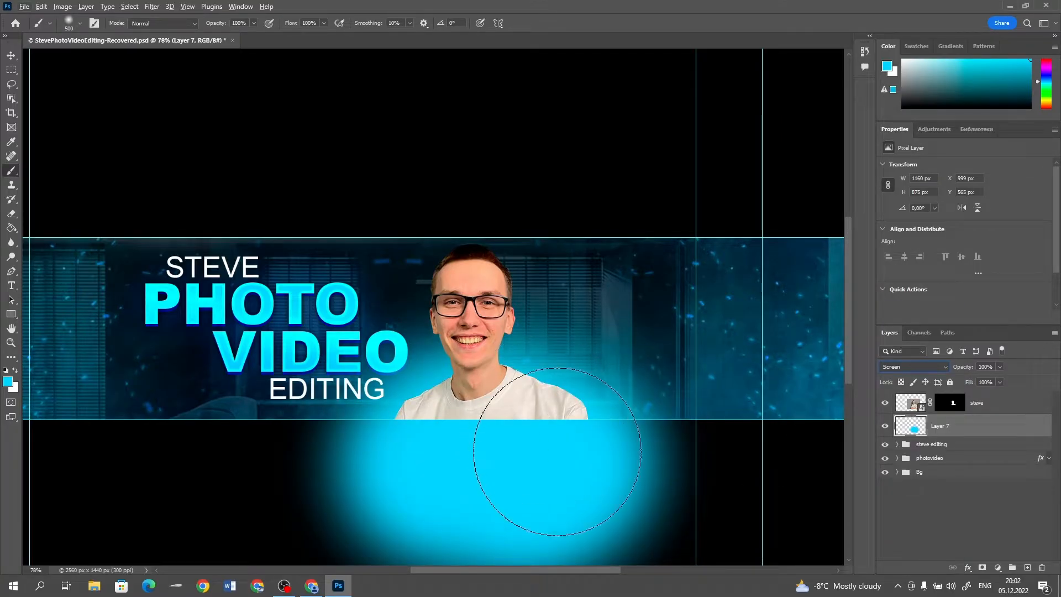
# Select the area below the banner strip, delete the cyan glow there, and deselect
pyautogui.click(10, 55)
pyautogui.scroll(-5, 599, 473)
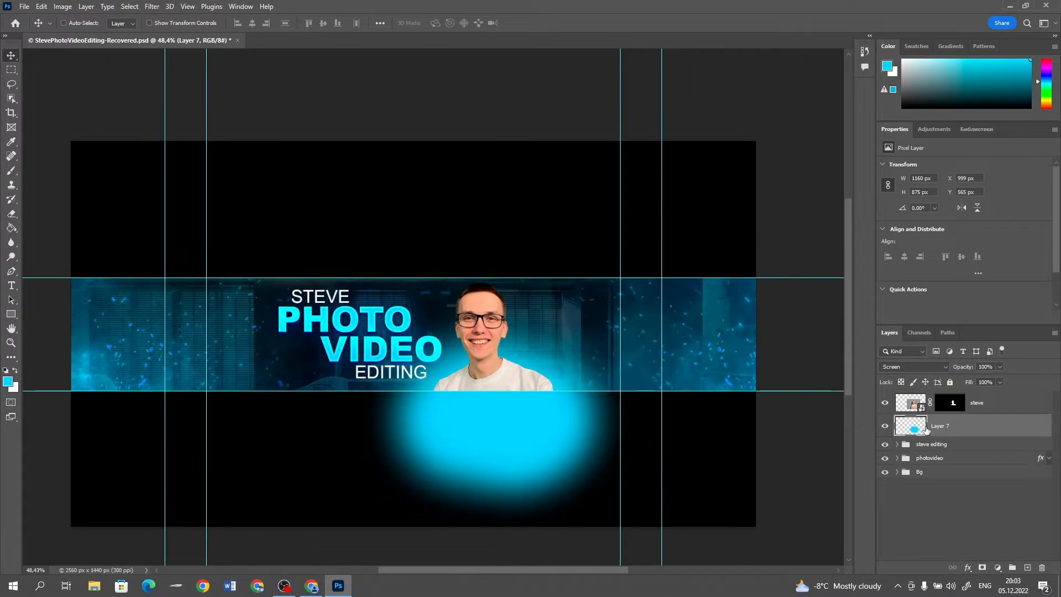
pyautogui.click(9, 71)
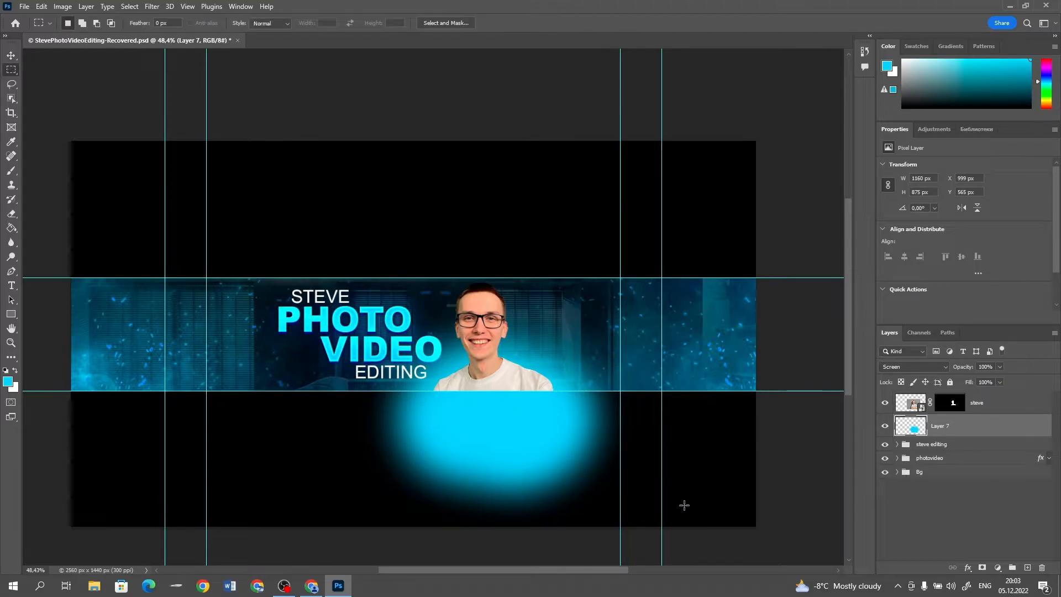
pyautogui.moveTo(730, 526); pyautogui.dragTo(289, 393)
pyautogui.press('Delete')
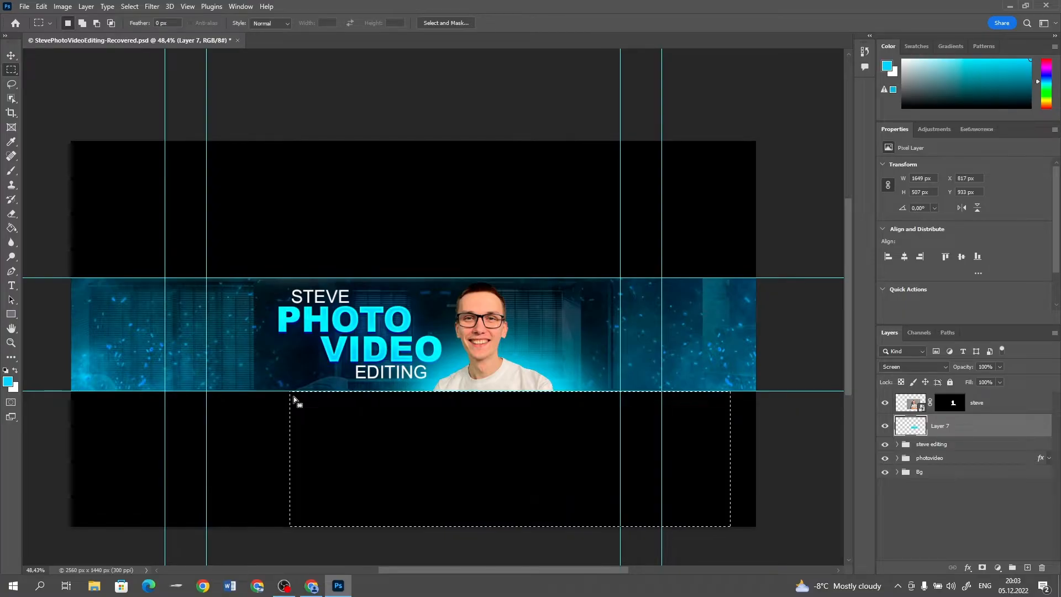
pyautogui.hotkey('ctrl', 'd')
pyautogui.scroll(5, 493, 396)
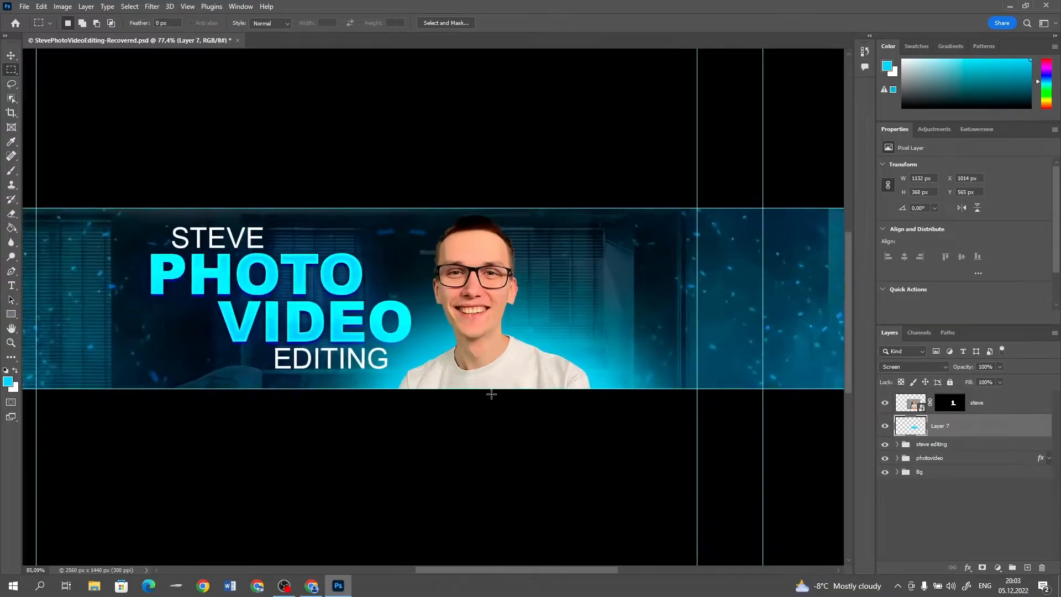
pyautogui.scroll(2, 512, 347)
pyautogui.scroll(-1, 537, 349)
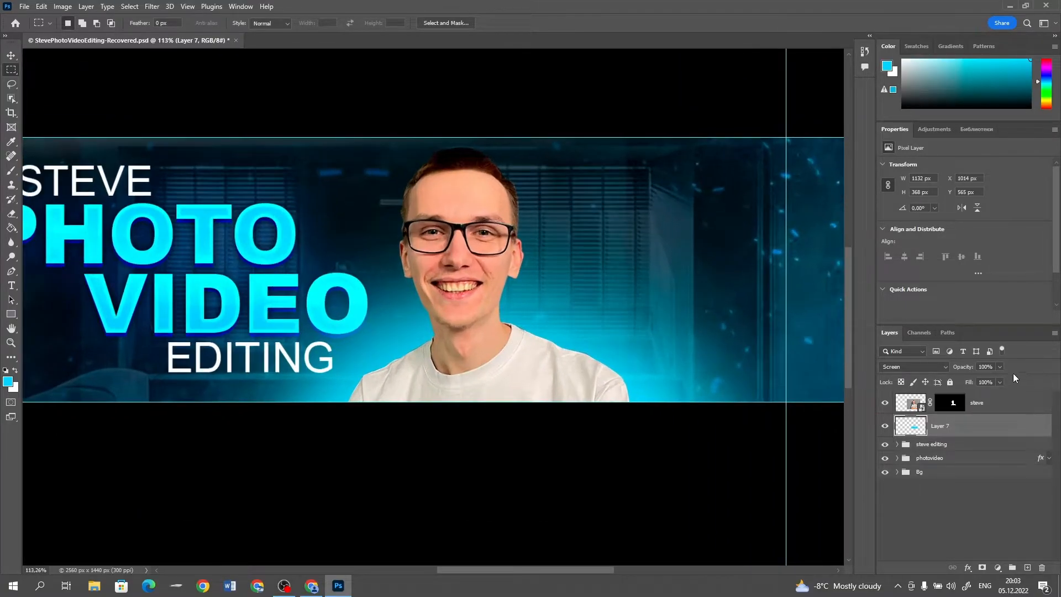
pyautogui.scroll(-1, 602, 344)
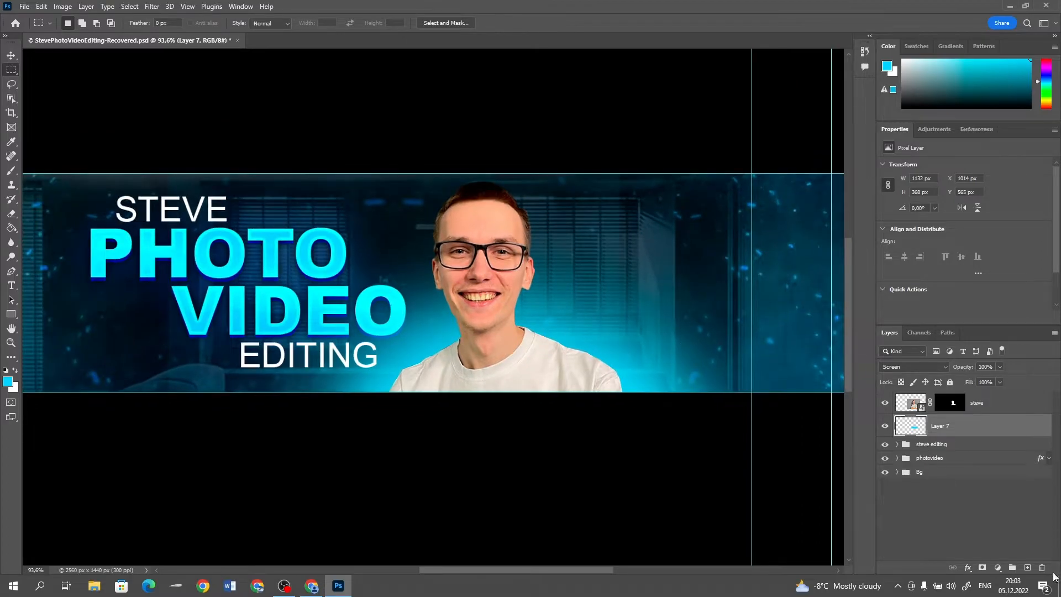
# Add a layer above the cyan glow and paint a soft white glow behind the man's shoulders with a 300 px brush
pyautogui.click(1027, 568)
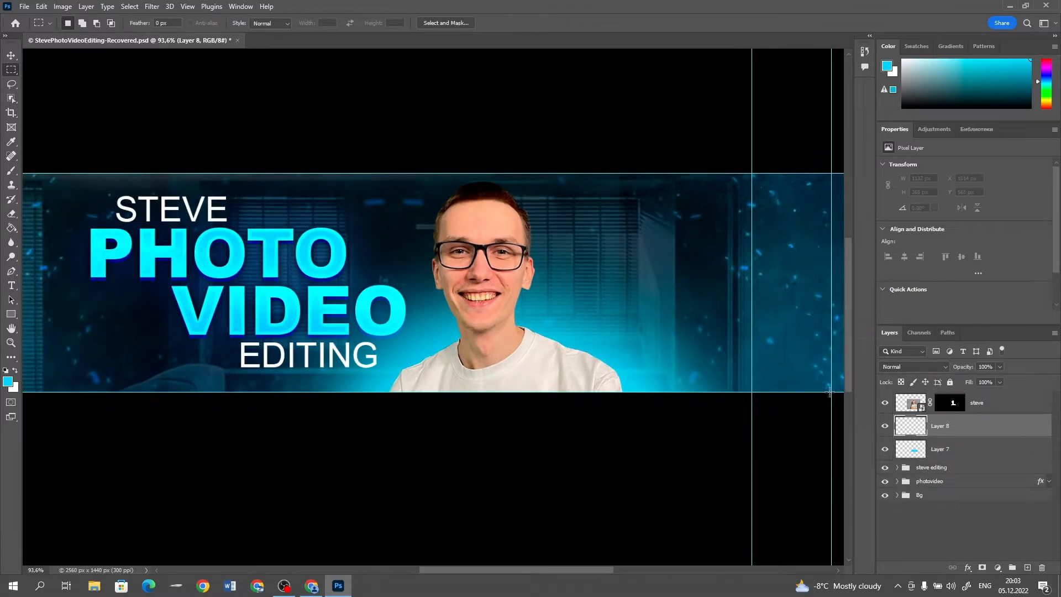
pyautogui.moveTo(922, 74); pyautogui.dragTo(860, 50)
pyautogui.press('b')
pyautogui.press('[')
pyautogui.press('[')
pyautogui.press('[')
pyautogui.press('[')
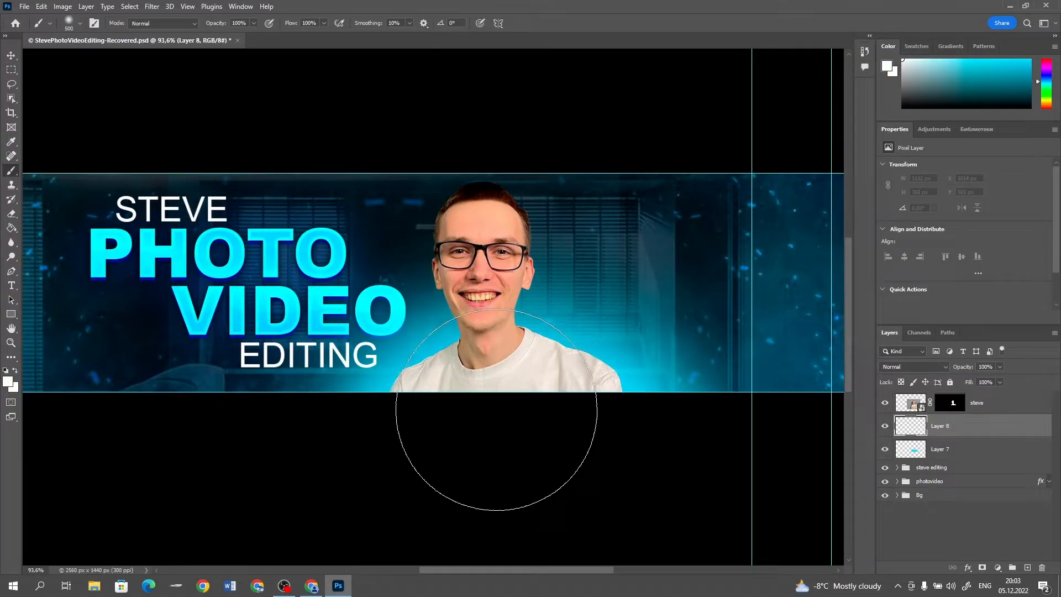
pyautogui.click(448, 424)
pyautogui.moveTo(536, 407)
pyautogui.mouseDown()
pyautogui.moveTo(445, 408)
pyautogui.moveTo(559, 399)
pyautogui.moveTo(594, 420)
pyautogui.moveTo(535, 402)
pyautogui.moveTo(619, 450)
pyautogui.mouseUp()
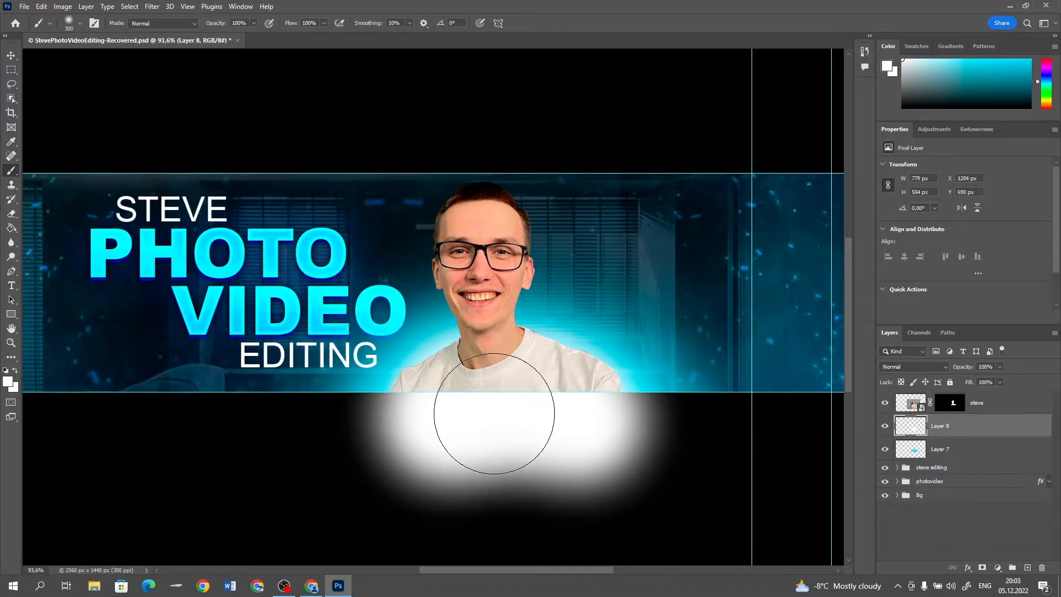
pyautogui.moveTo(465, 415); pyautogui.dragTo(438, 438)
pyautogui.press(']')
pyautogui.press(']')
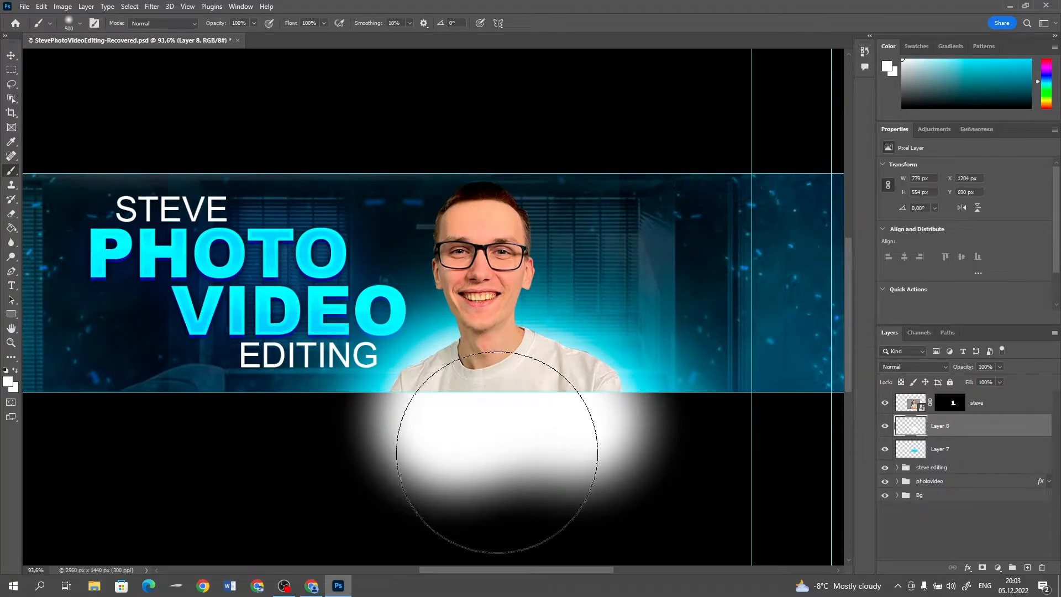
# Delete the part of the white glow below the banner strip, deselect, and set the layer's blend mode to Screen
pyautogui.click(10, 70)
pyautogui.moveTo(751, 558); pyautogui.dragTo(214, 392)
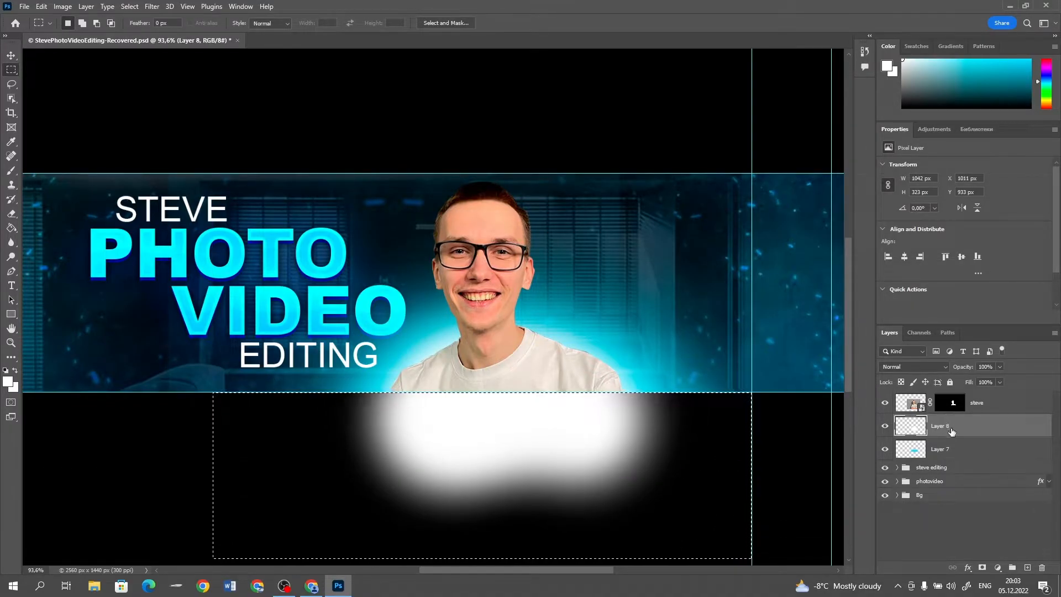
pyautogui.press('Delete')
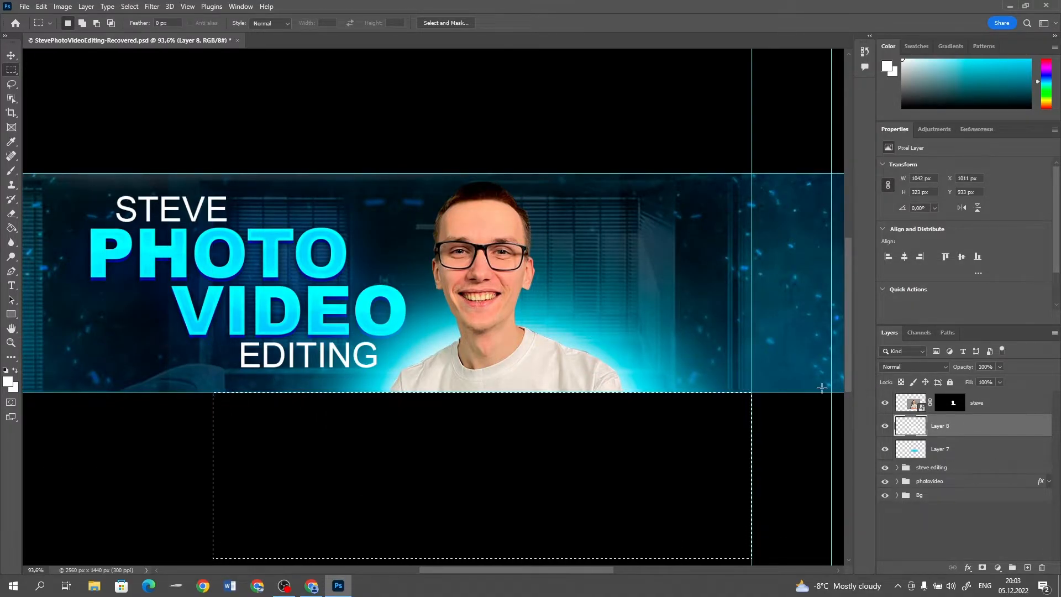
pyautogui.hotkey('ctrl', 'd')
pyautogui.click(917, 364)
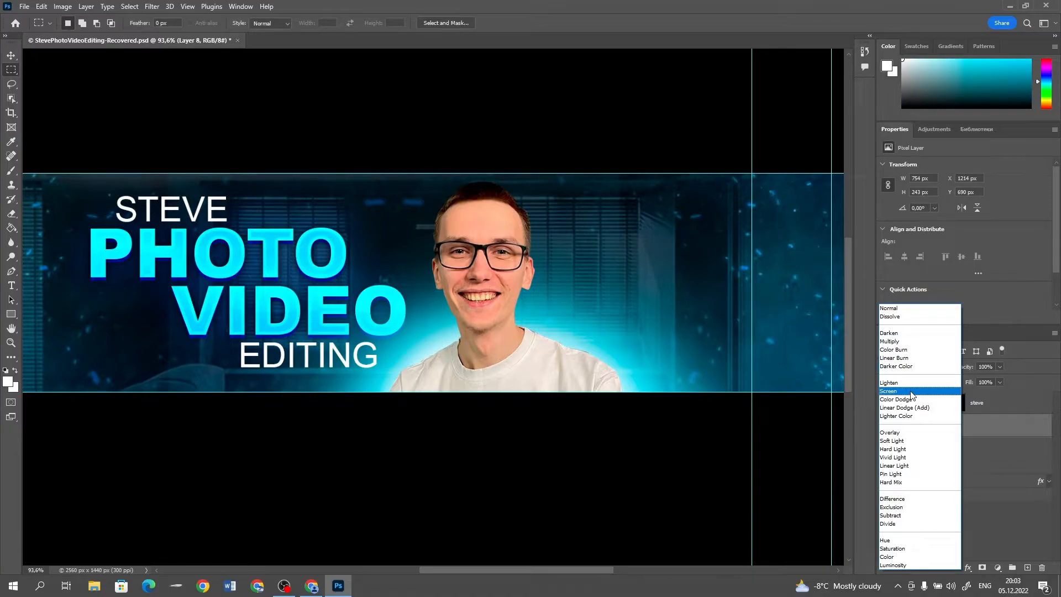
pyautogui.click(912, 391)
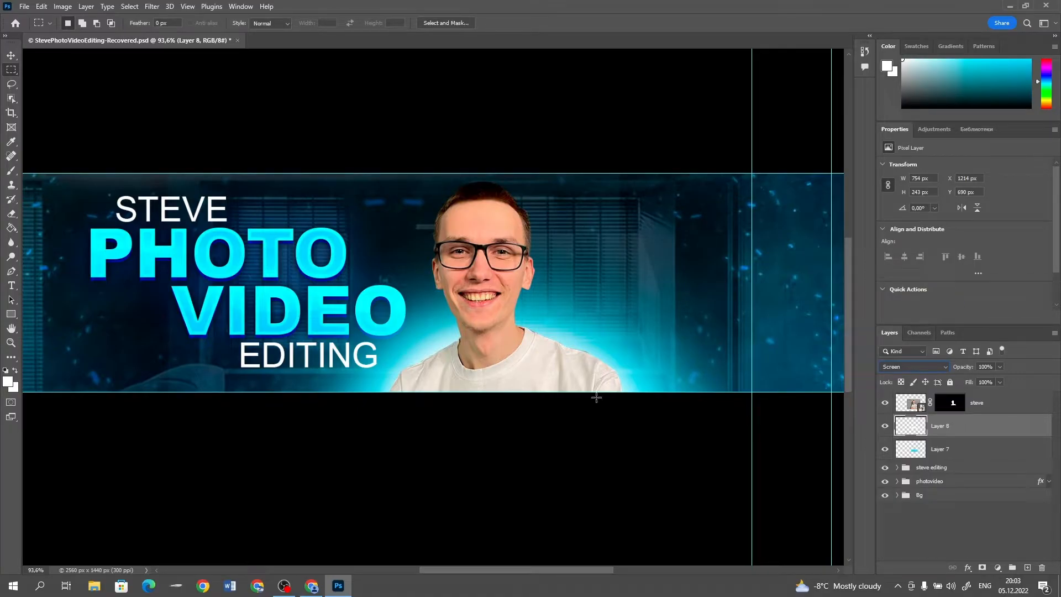
# Group the white and cyan glow layers together and expand the group
pyautogui.keyDown('shift'); pyautogui.click(1006, 448); pyautogui.keyUp('shift')
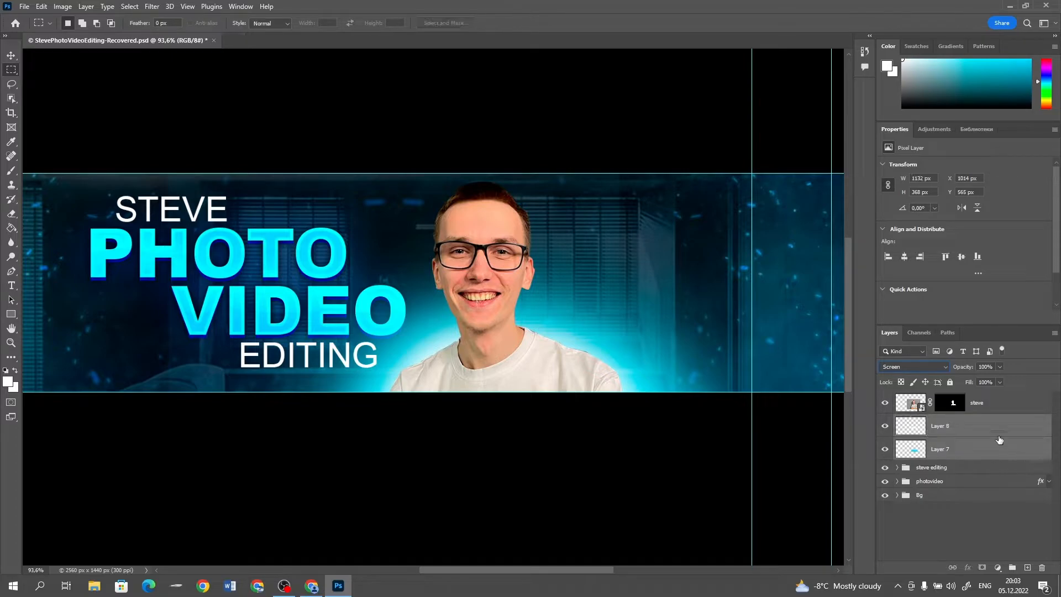
pyautogui.hotkey('ctrl', 'g')
pyautogui.click(897, 421)
pyautogui.click(897, 421)
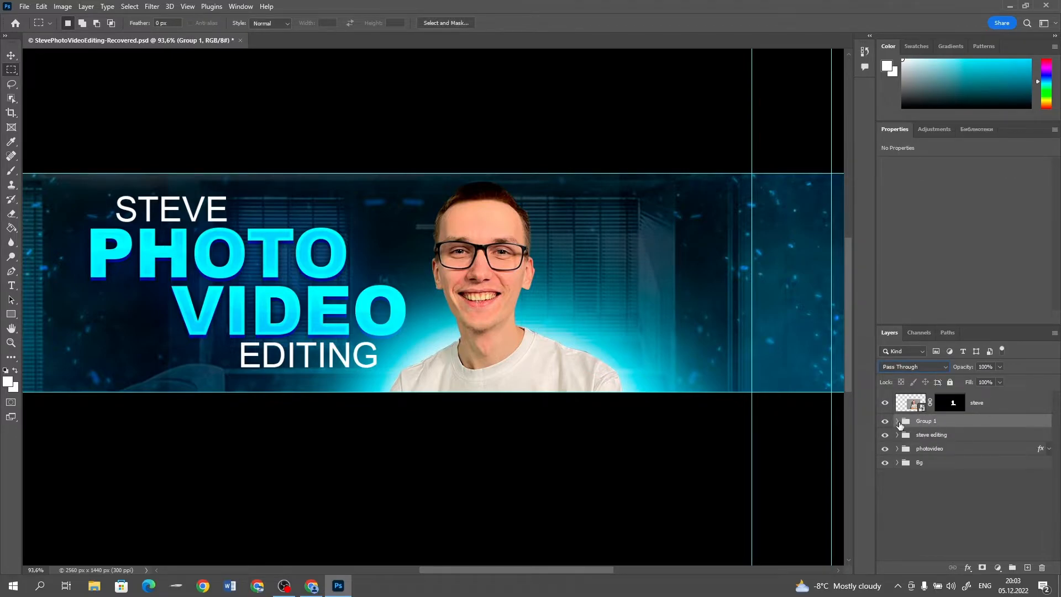
pyautogui.click(897, 421)
# Lower the white glow layer's opacity to about 71% and the cyan glow layer's opacity to 80%
pyautogui.click(973, 440)
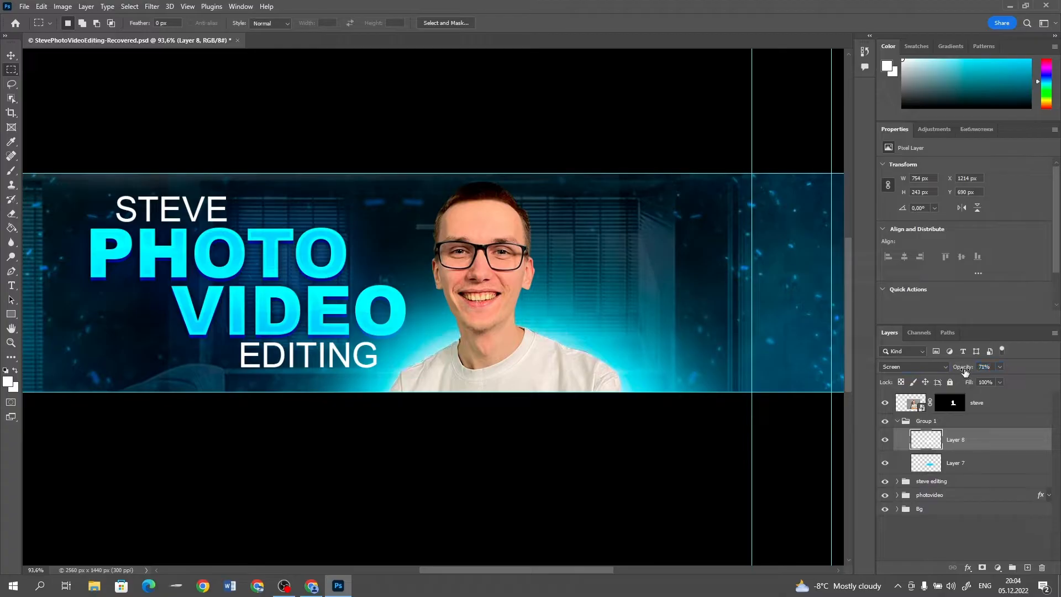
pyautogui.click(976, 464)
pyautogui.moveTo(964, 371); pyautogui.dragTo(958, 371)
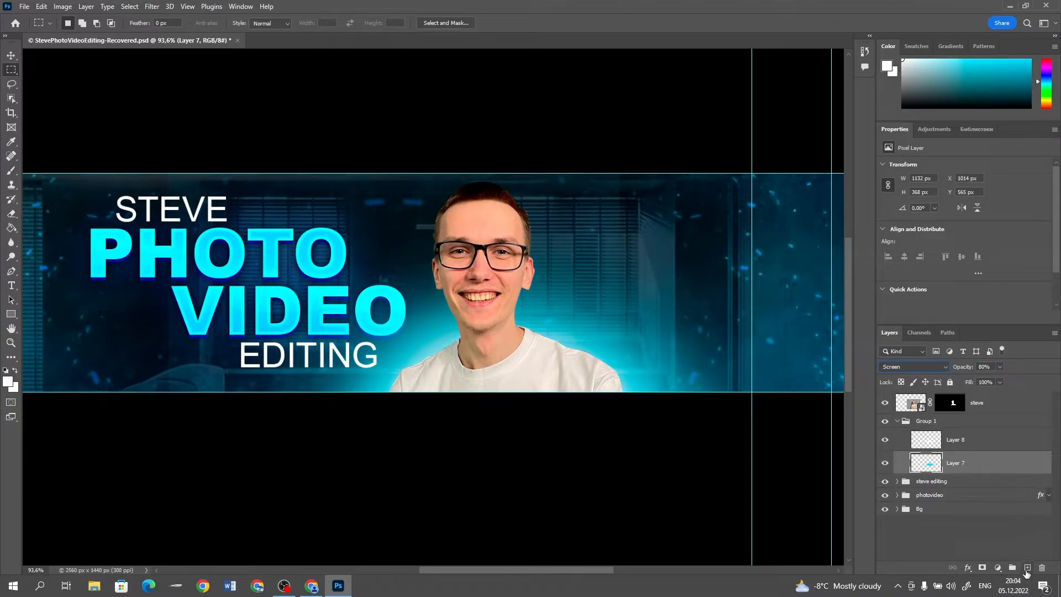
# Add a layer between the two glows, paint a deeper blue glow with the 500 px brush, and set it to Screen
pyautogui.click(1027, 568)
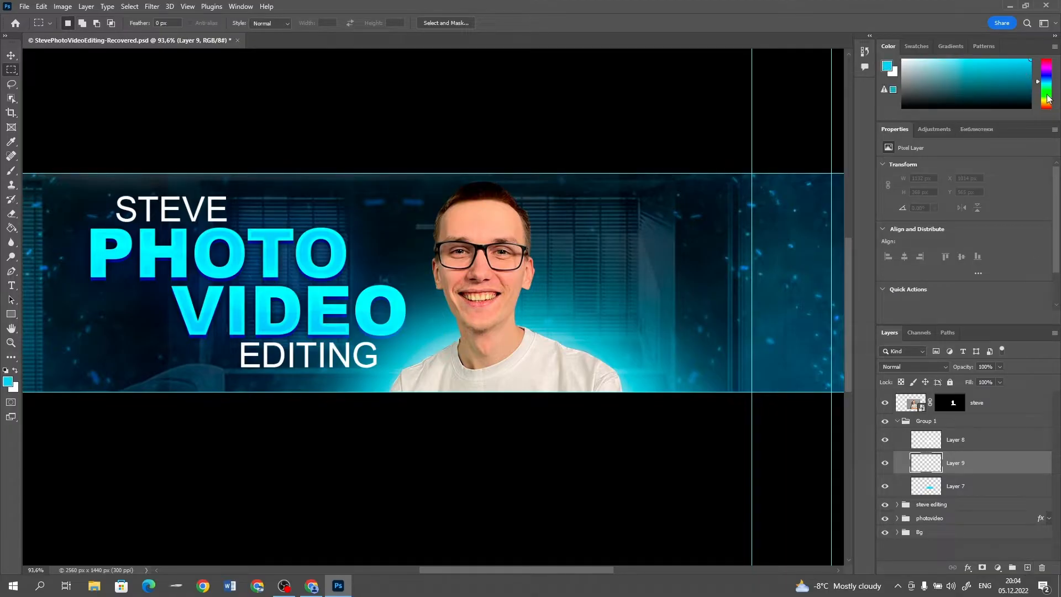
pyautogui.moveTo(1047, 82); pyautogui.dragTo(1047, 80)
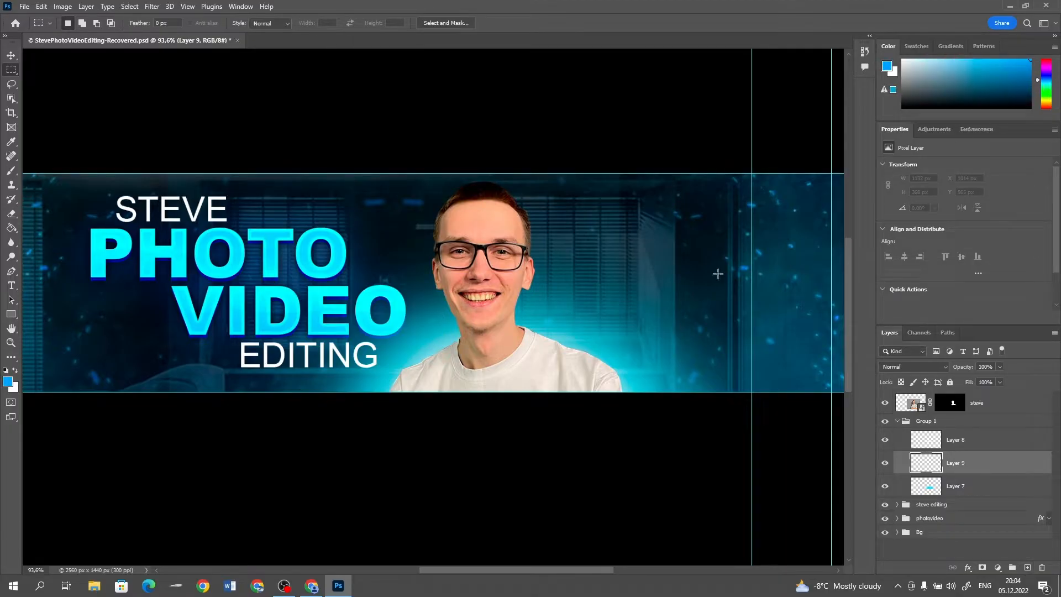
pyautogui.press('b')
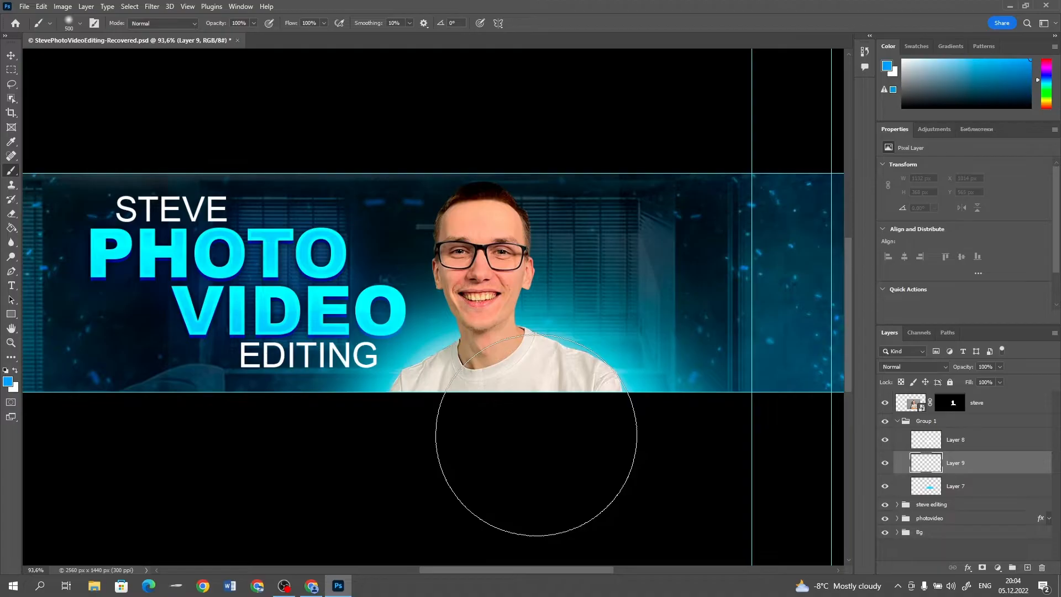
pyautogui.moveTo(565, 418)
pyautogui.mouseDown()
pyautogui.moveTo(541, 438)
pyautogui.moveTo(456, 436)
pyautogui.moveTo(425, 456)
pyautogui.moveTo(511, 449)
pyautogui.moveTo(583, 461)
pyautogui.moveTo(435, 466)
pyautogui.moveTo(527, 451)
pyautogui.moveTo(564, 459)
pyautogui.mouseUp()
pyautogui.click(892, 367)
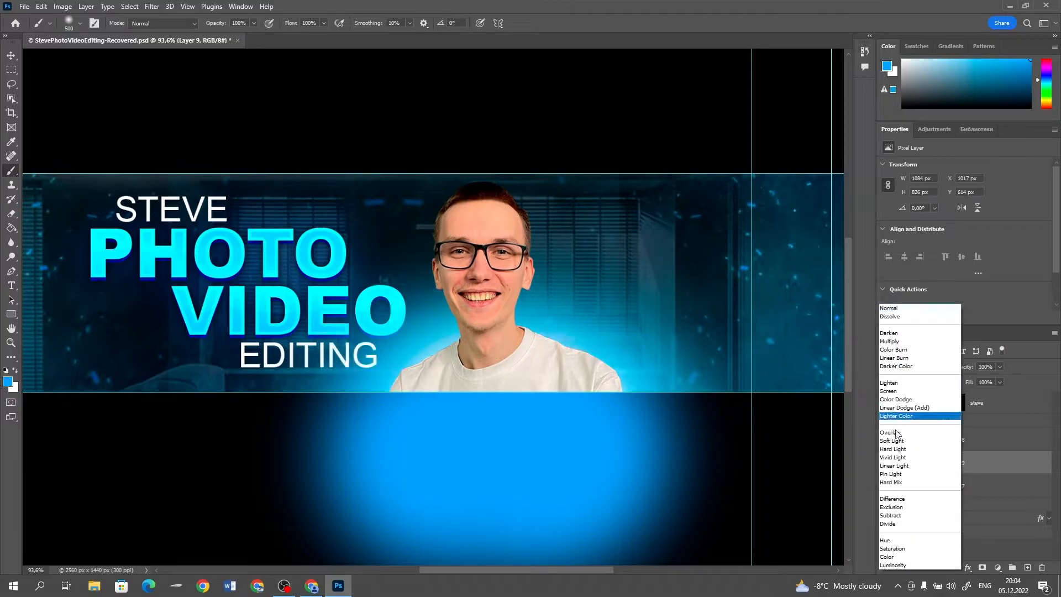
pyautogui.click(897, 392)
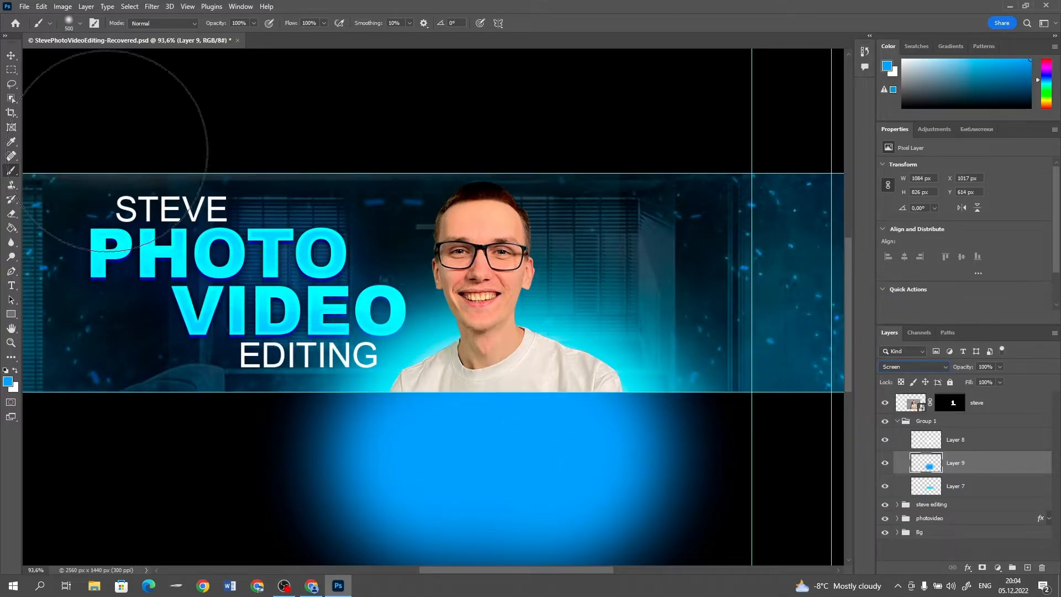
# Delete the part of the deeper blue glow below the banner strip and deselect
pyautogui.click(11, 56)
pyautogui.scroll(-5, 592, 365)
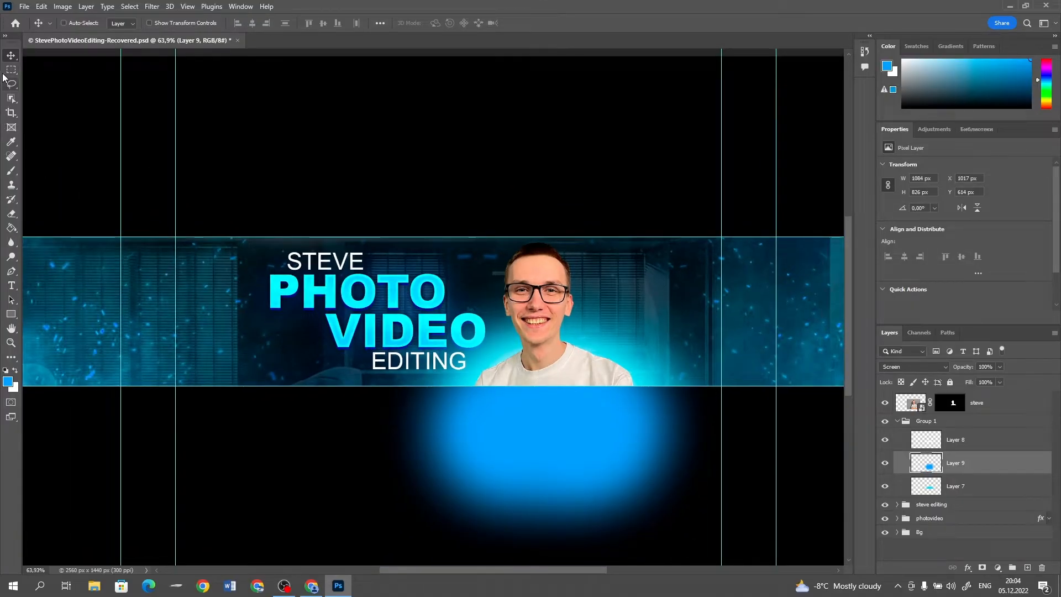
pyautogui.click(11, 70)
pyautogui.scroll(-2, 318, 358)
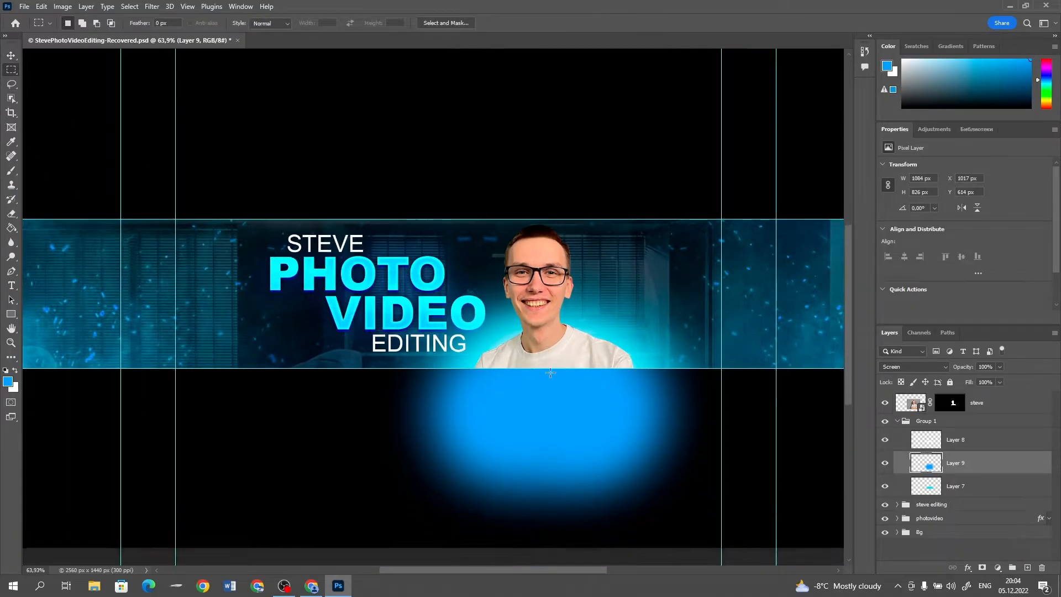
pyautogui.moveTo(830, 538); pyautogui.dragTo(294, 358)
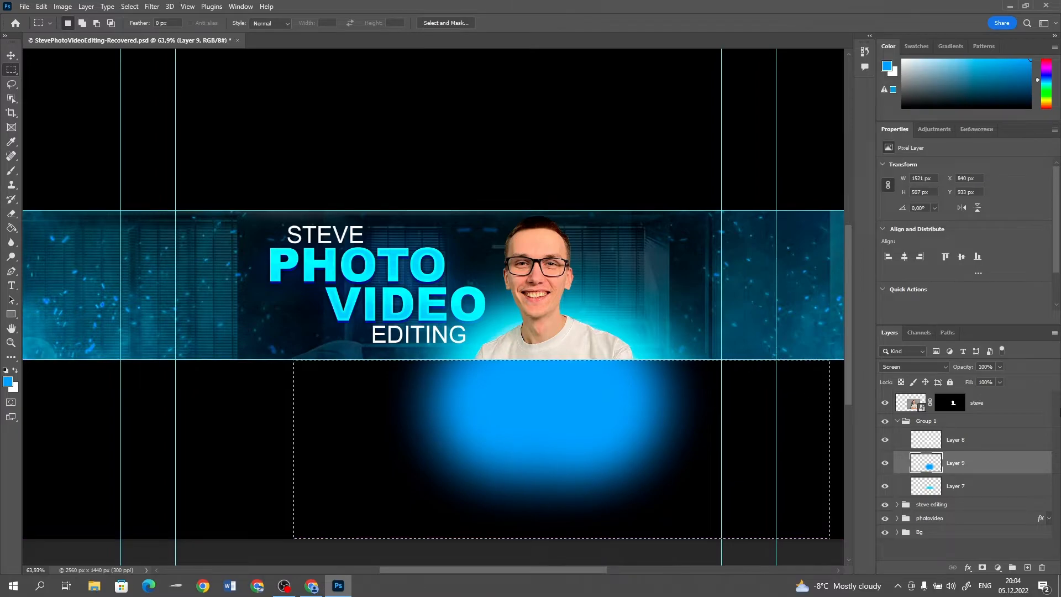
pyautogui.press('Delete')
pyautogui.hotkey('ctrl', 'd')
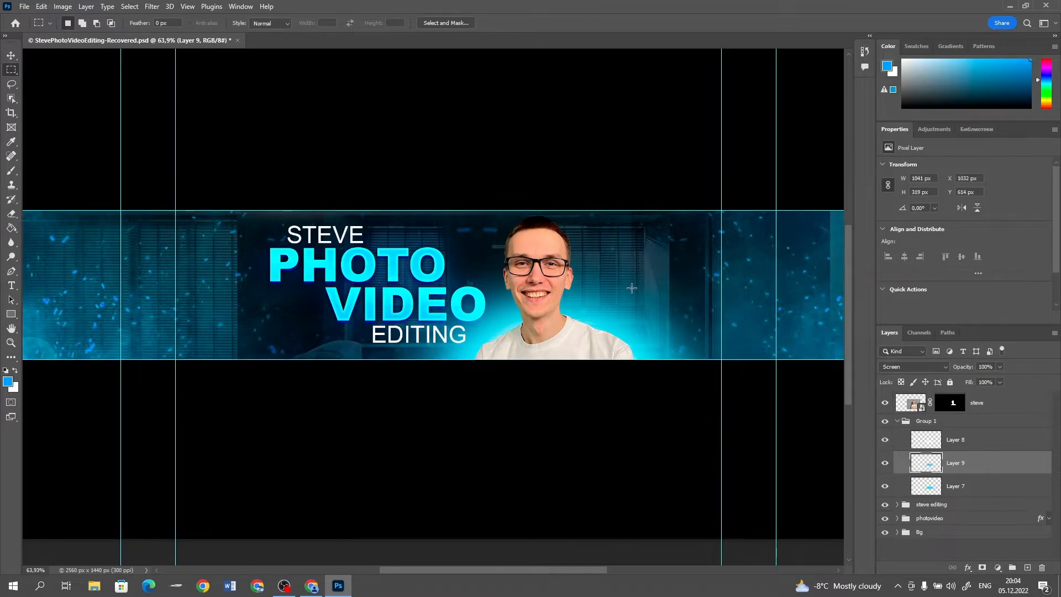
pyautogui.scroll(2, 677, 286)
pyautogui.scroll(-4, 677, 286)
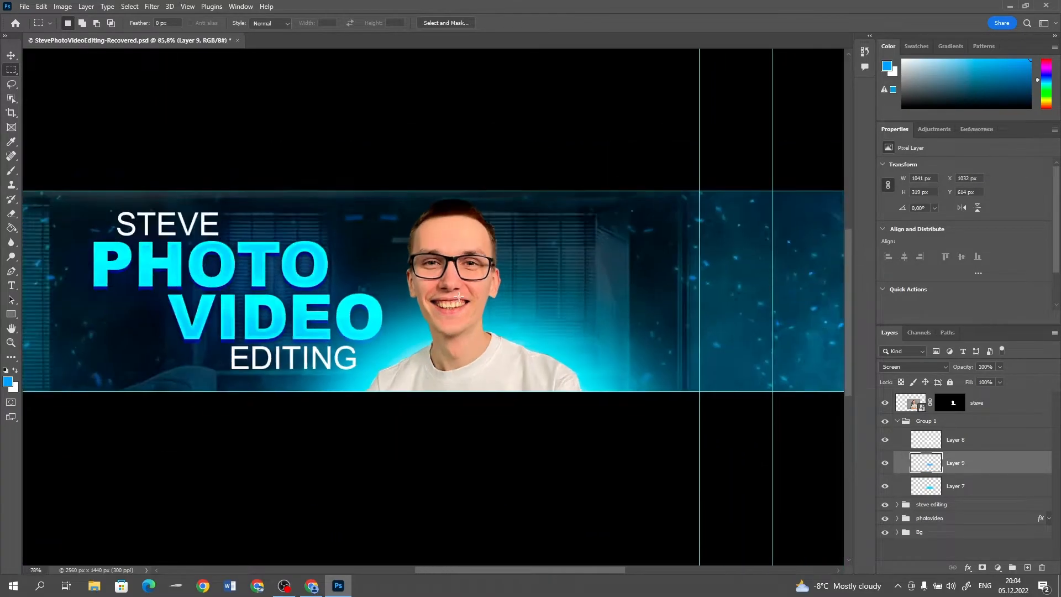
pyautogui.scroll(2, 462, 295)
pyautogui.scroll(3, 462, 295)
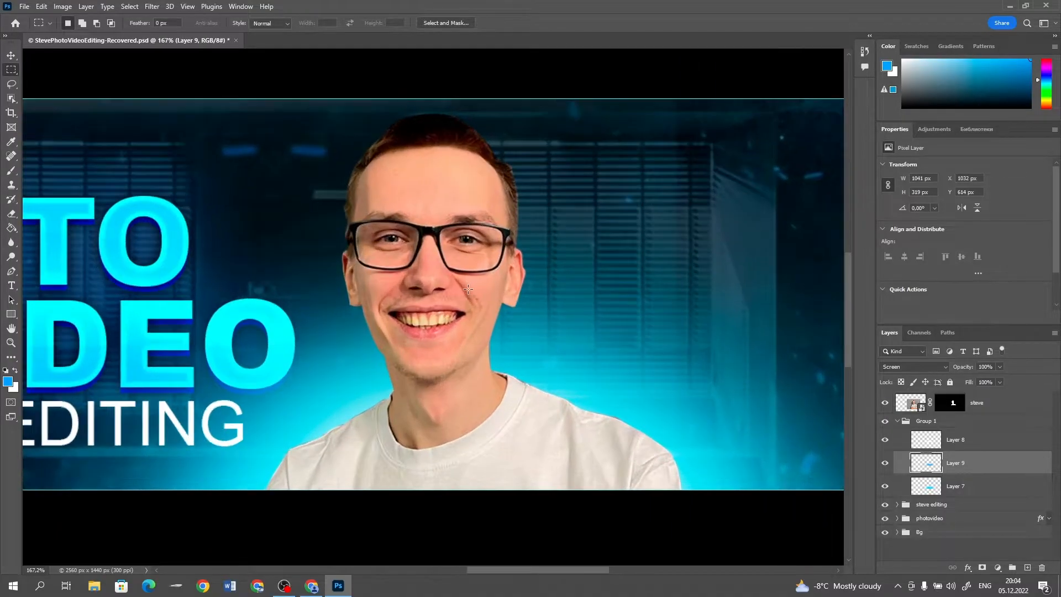
# Collapse the group holding the glow layers and rename it "backlight"
pyautogui.click(897, 421)
pyautogui.doubleClick(923, 422)
pyautogui.press('BackSpace')
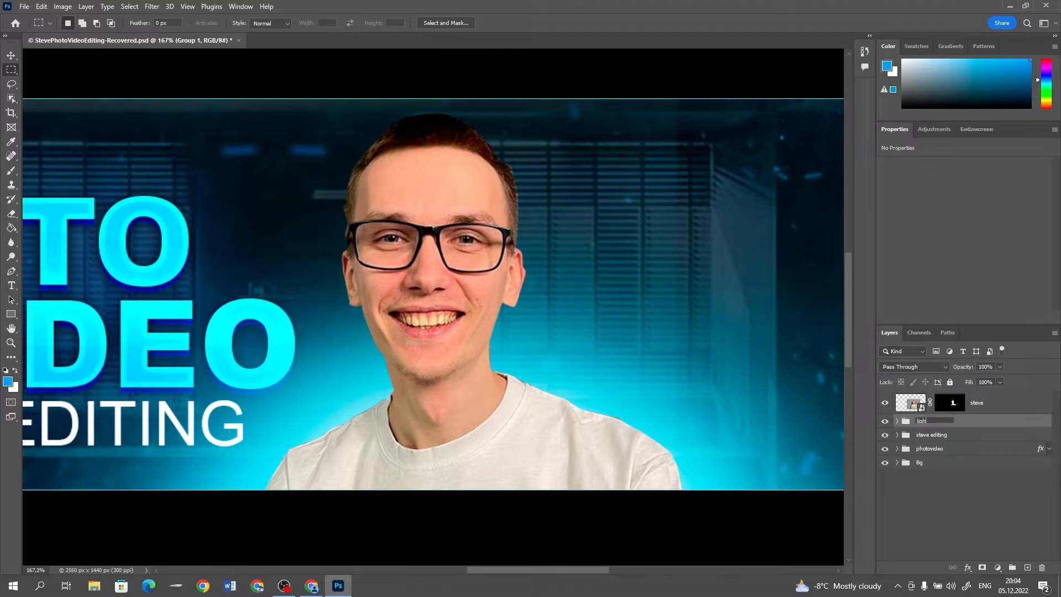
# Add a layer above the portrait, fill it with black and set its blend mode to Screen
pyautogui.click(977, 404)
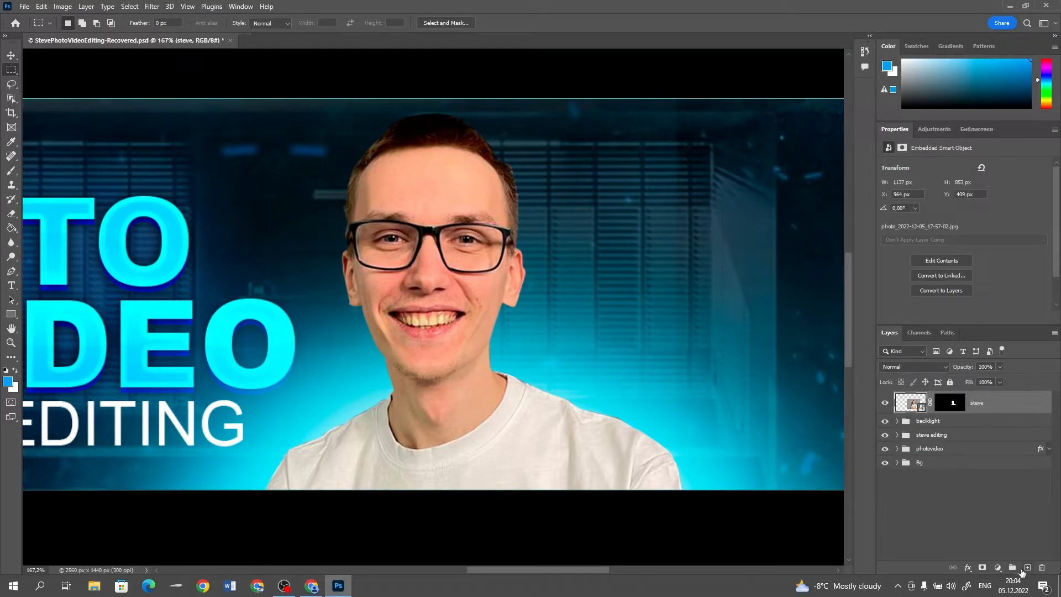
pyautogui.click(1025, 568)
pyautogui.moveTo(906, 103); pyautogui.dragTo(881, 123)
pyautogui.press('g')
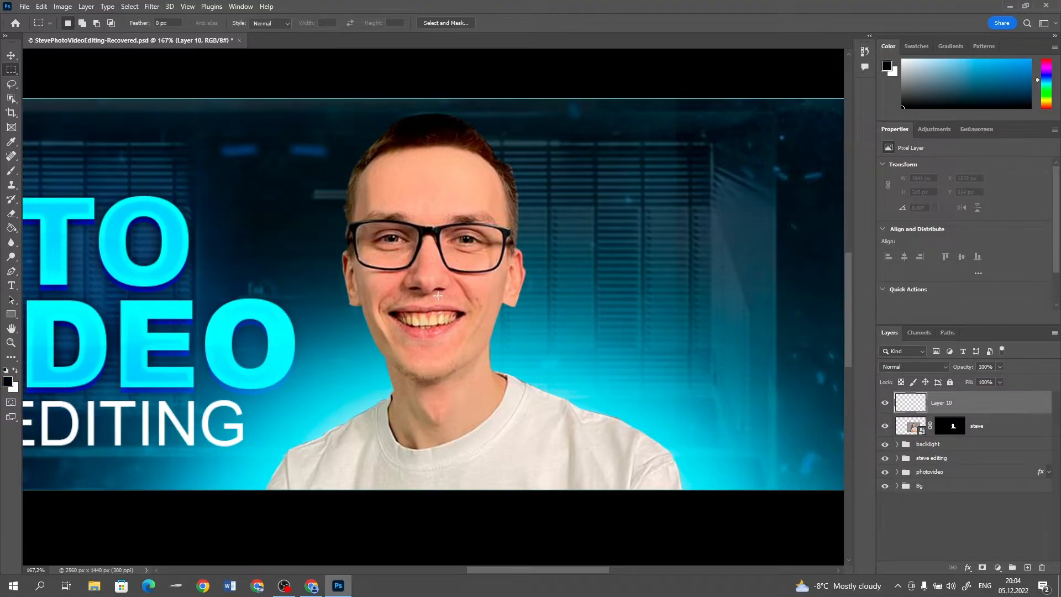
pyautogui.click(481, 316)
pyautogui.press('m')
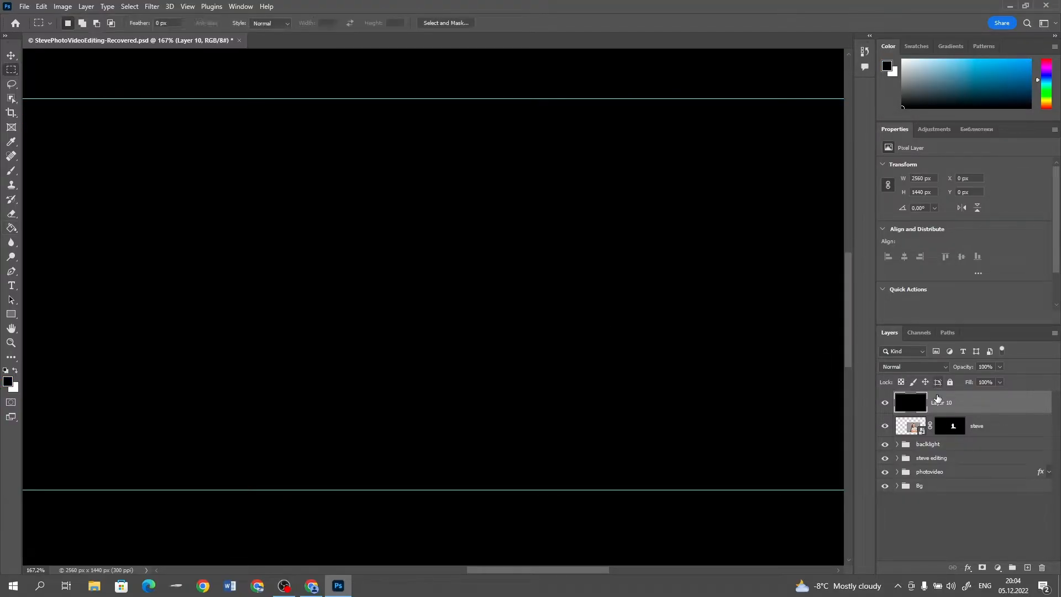
pyautogui.click(919, 368)
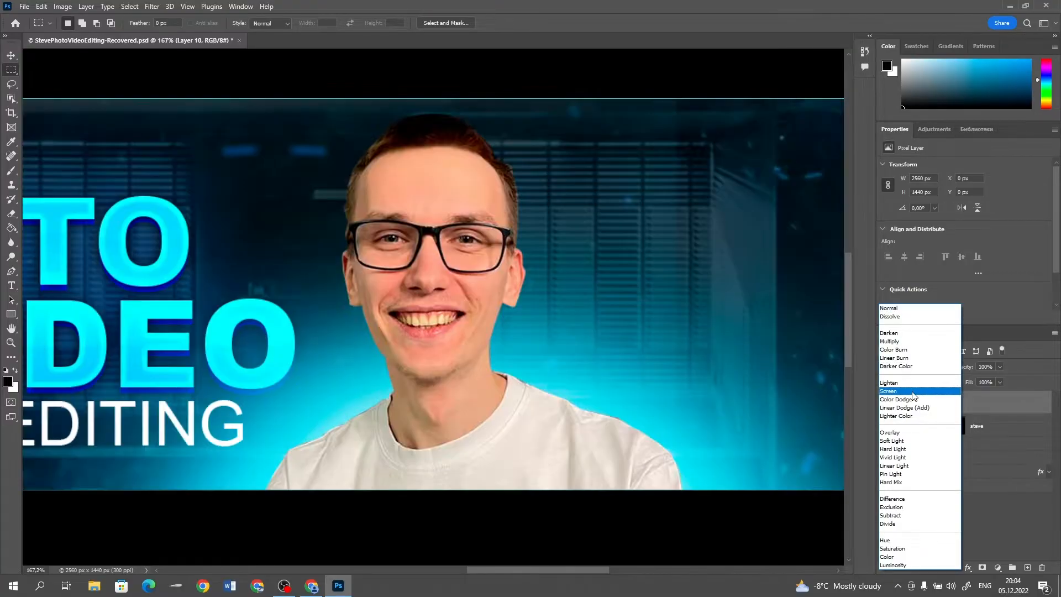
pyautogui.click(913, 392)
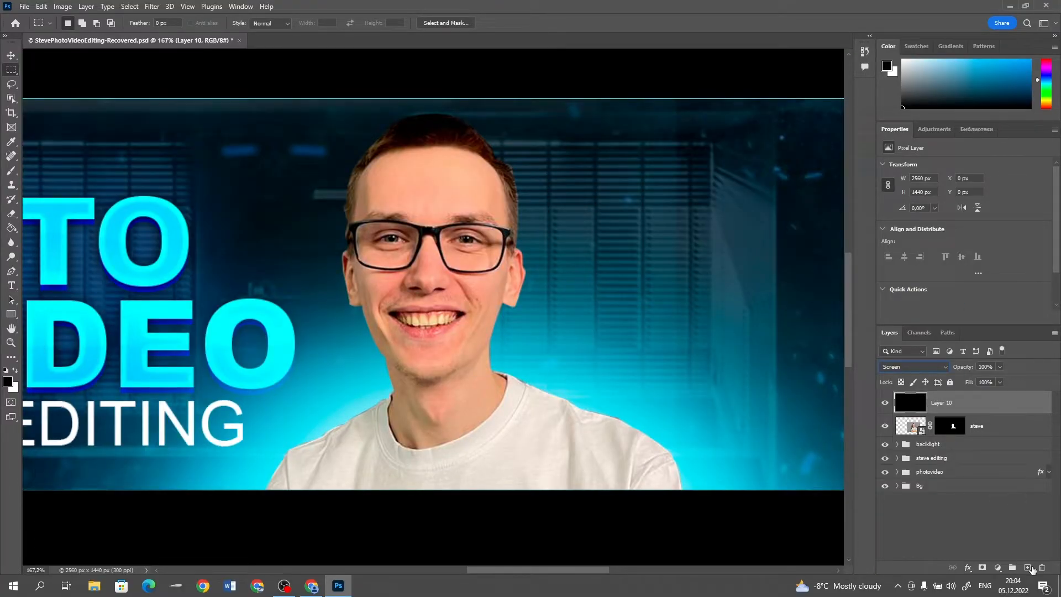
# Add an empty layer and a Gradient Map adjustment above the black Screen layer, both clipped to it
pyautogui.click(1028, 567)
pyautogui.moveTo(990, 453); pyautogui.dragTo(962, 409)
pyautogui.keyDown('alt'); pyautogui.click(961, 409); pyautogui.keyUp('alt')
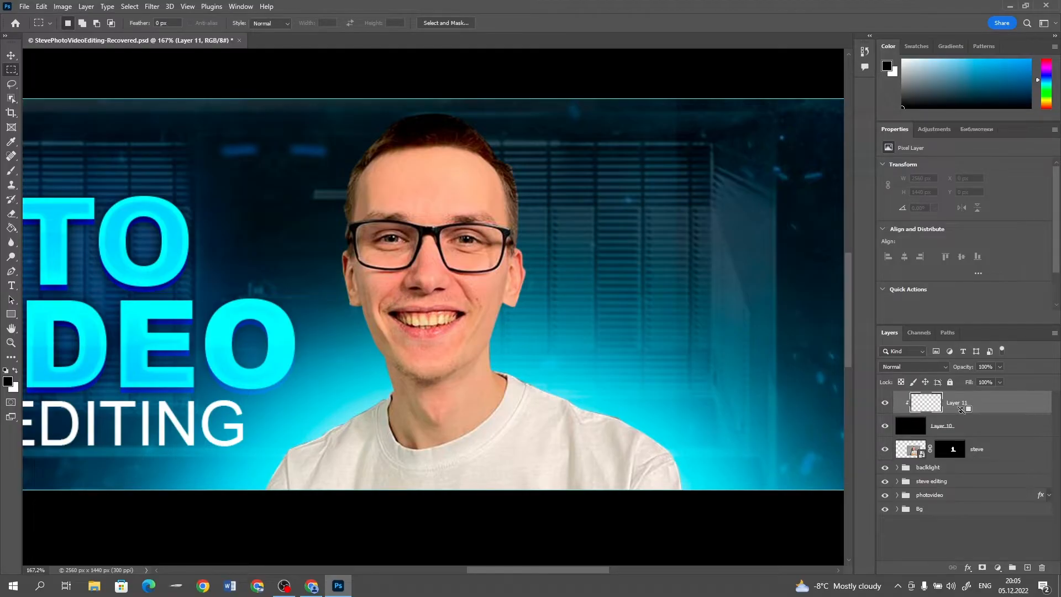
pyautogui.click(998, 567)
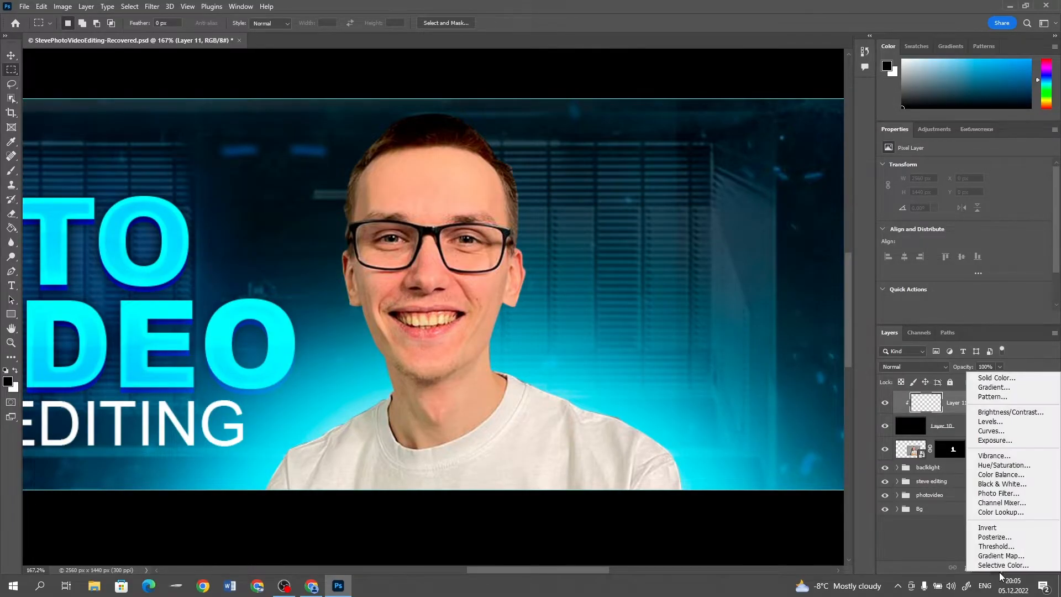
pyautogui.click(1000, 556)
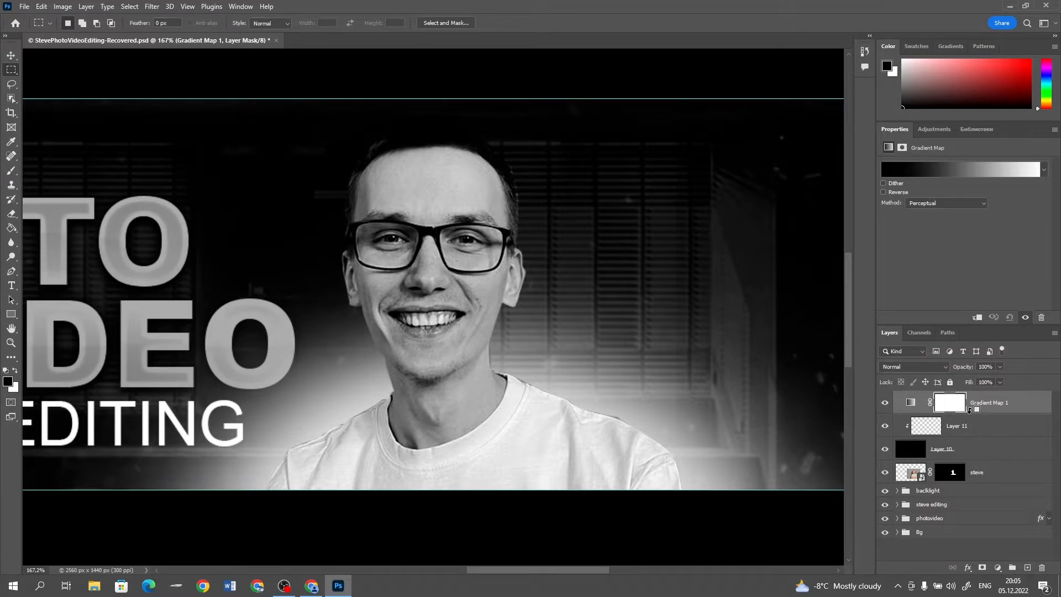
pyautogui.keyDown('alt'); pyautogui.click(971, 416); pyautogui.keyUp('alt')
# Add a #00c0ff color stop near the middle of the Gradient Map's black-to-white gradient
pyautogui.click(958, 172)
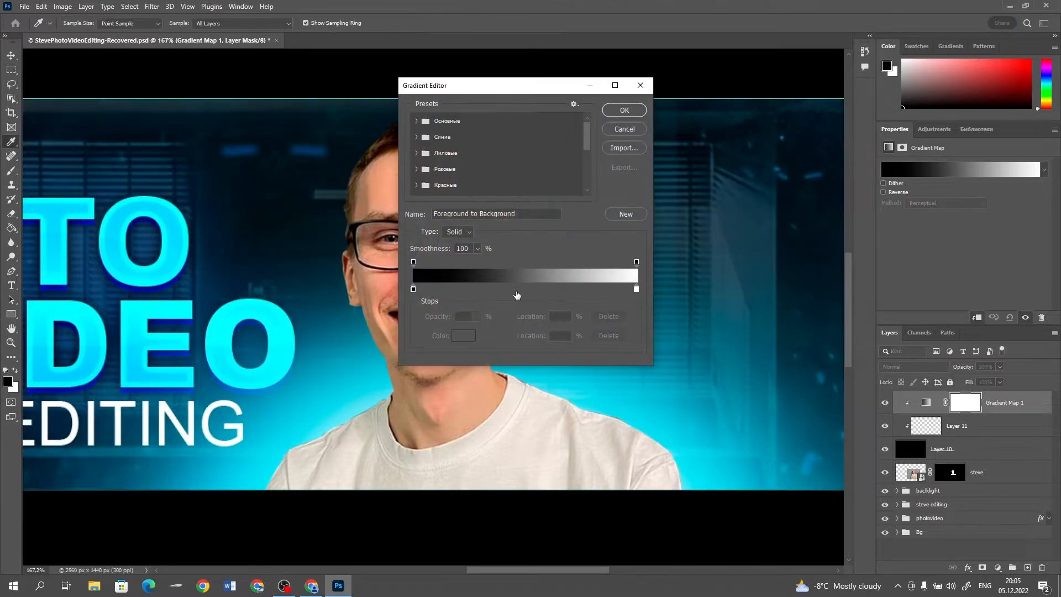
pyautogui.doubleClick(518, 290)
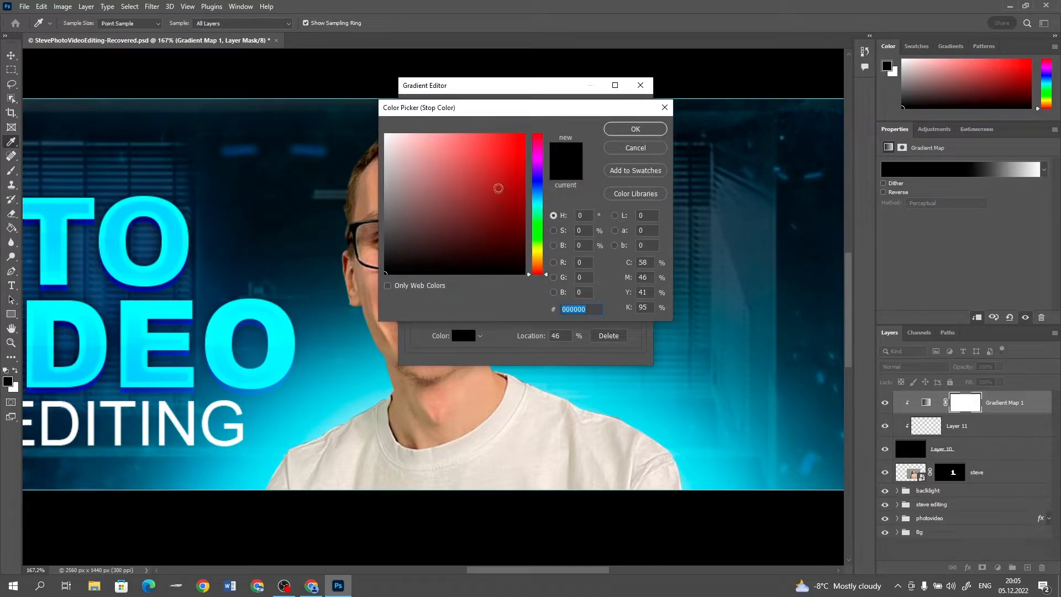
pyautogui.click(543, 201)
pyautogui.click(523, 139)
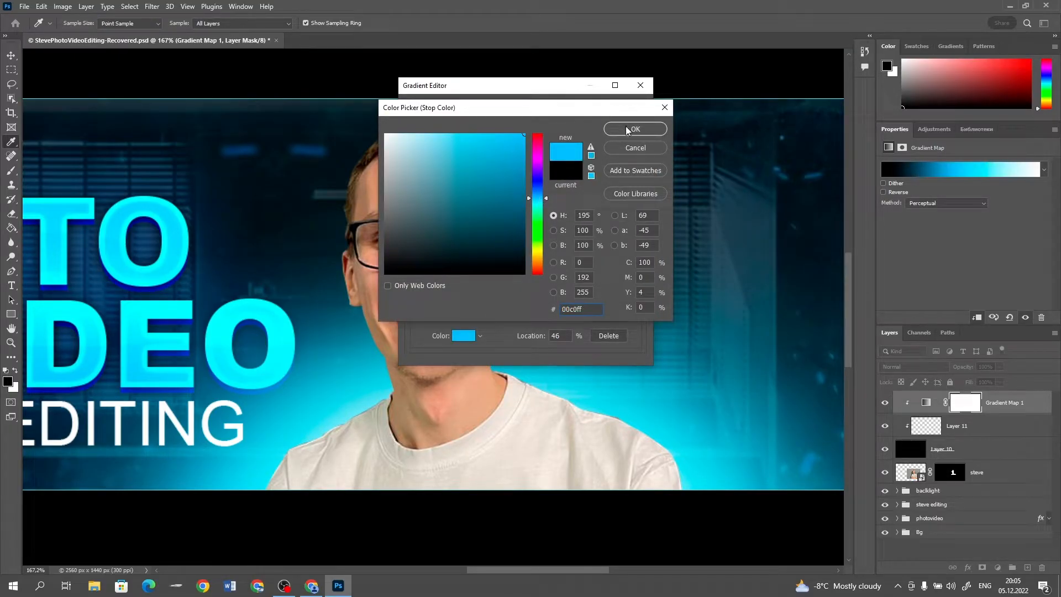
pyautogui.click(625, 126)
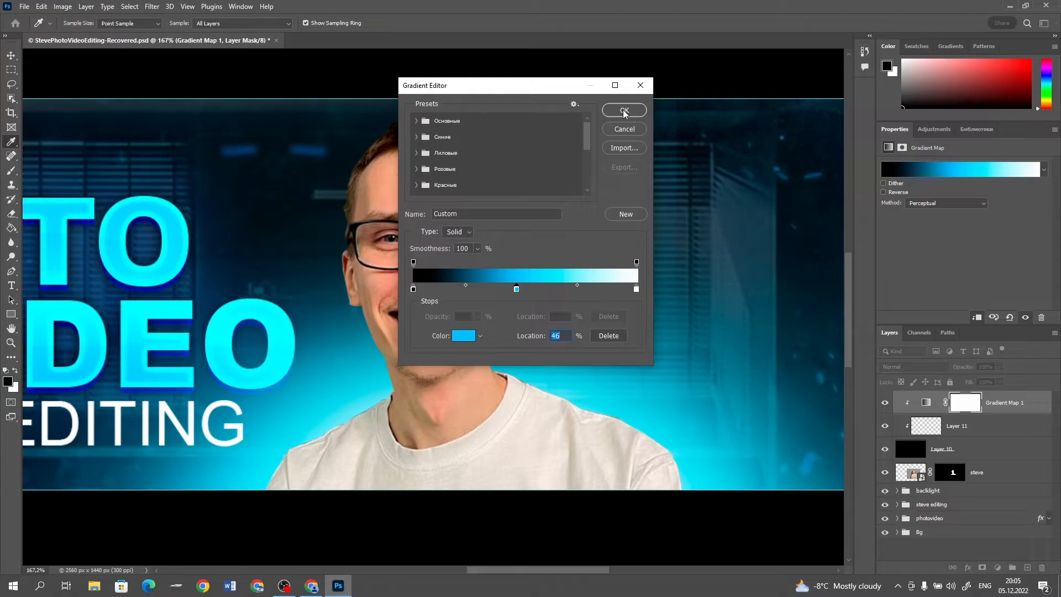
pyautogui.moveTo(519, 290); pyautogui.dragTo(525, 288)
pyautogui.click(627, 113)
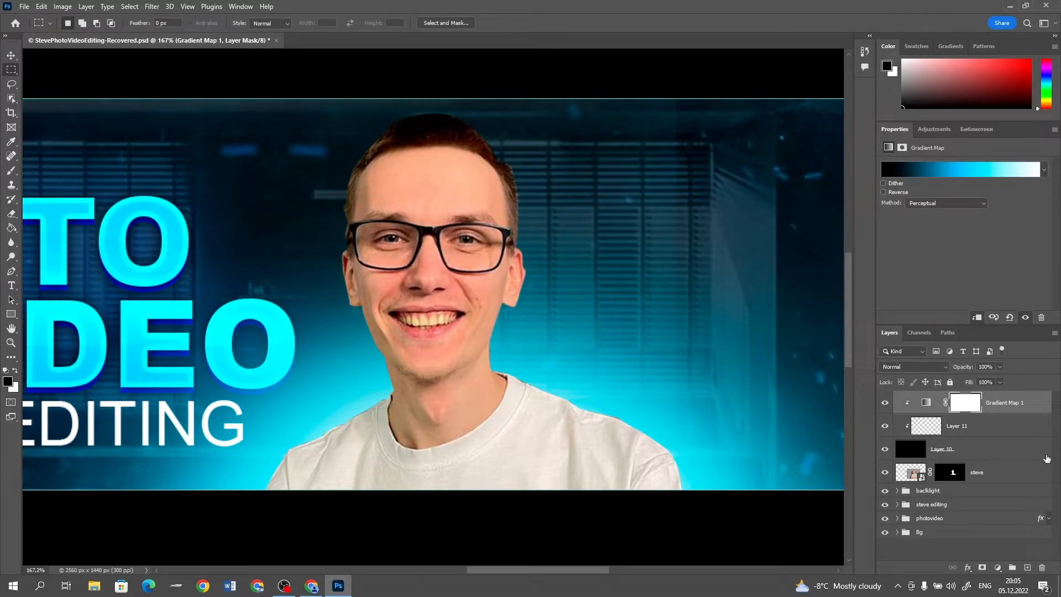
# Select the empty clipped layer and set up a soft round 20 px brush with a flattened tip angled at 27°
pyautogui.click(1024, 424)
pyautogui.press('b')
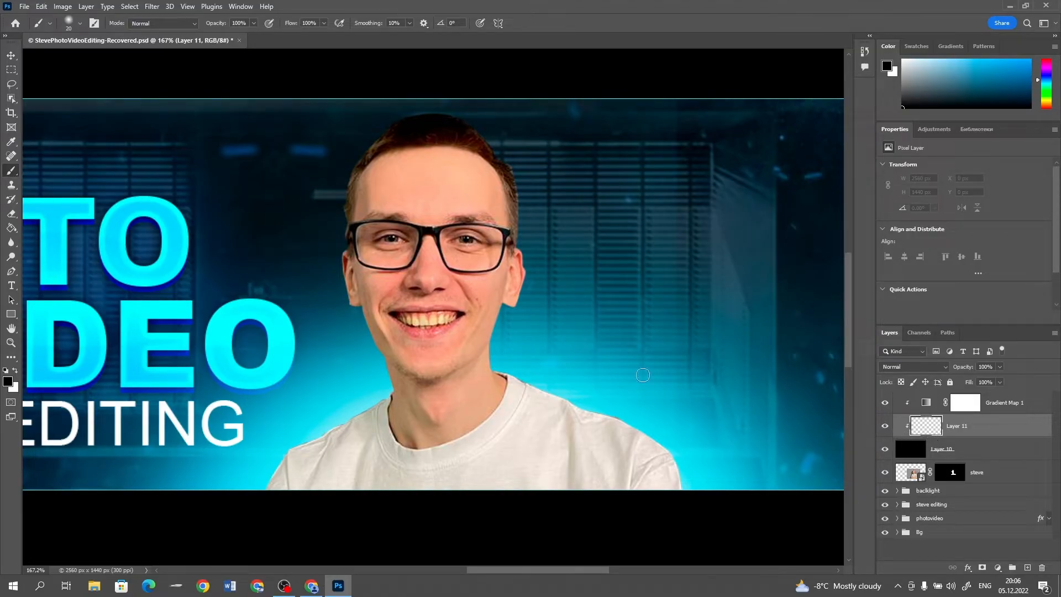
pyautogui.rightClick(520, 328)
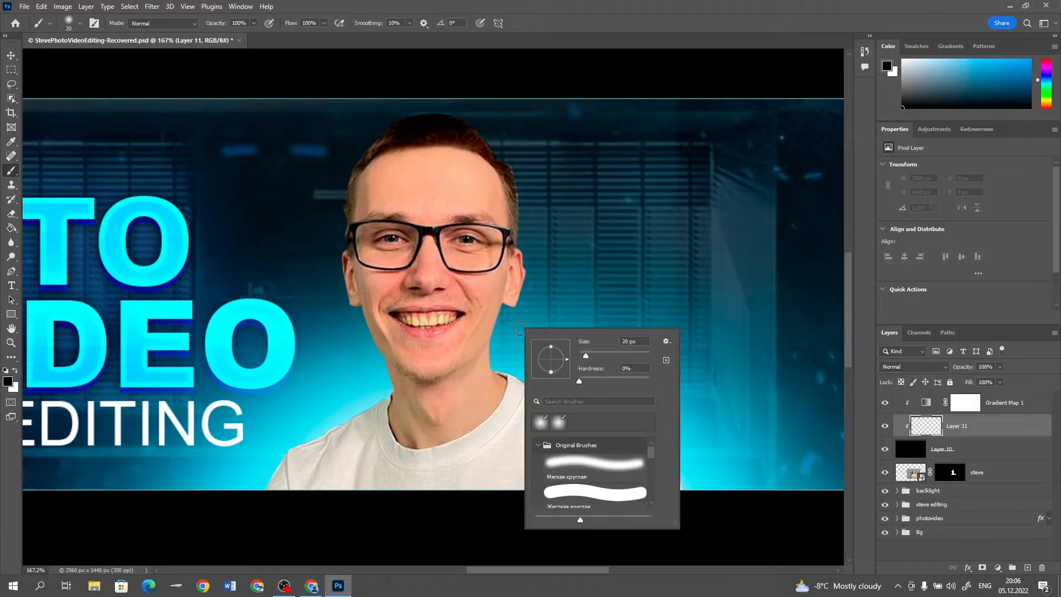
pyautogui.click(585, 469)
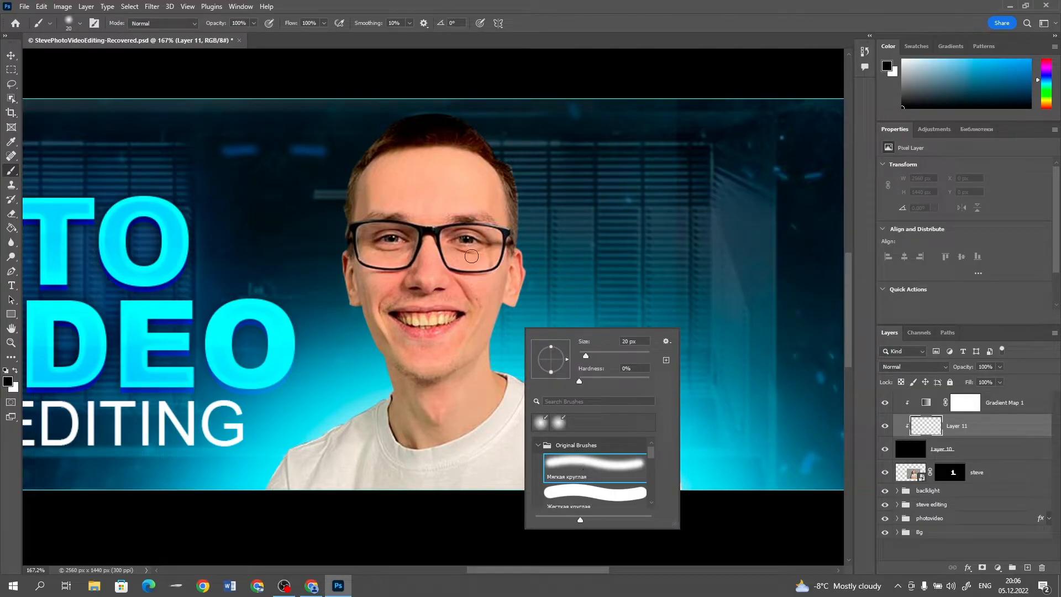
pyautogui.moveTo(564, 361); pyautogui.dragTo(570, 351)
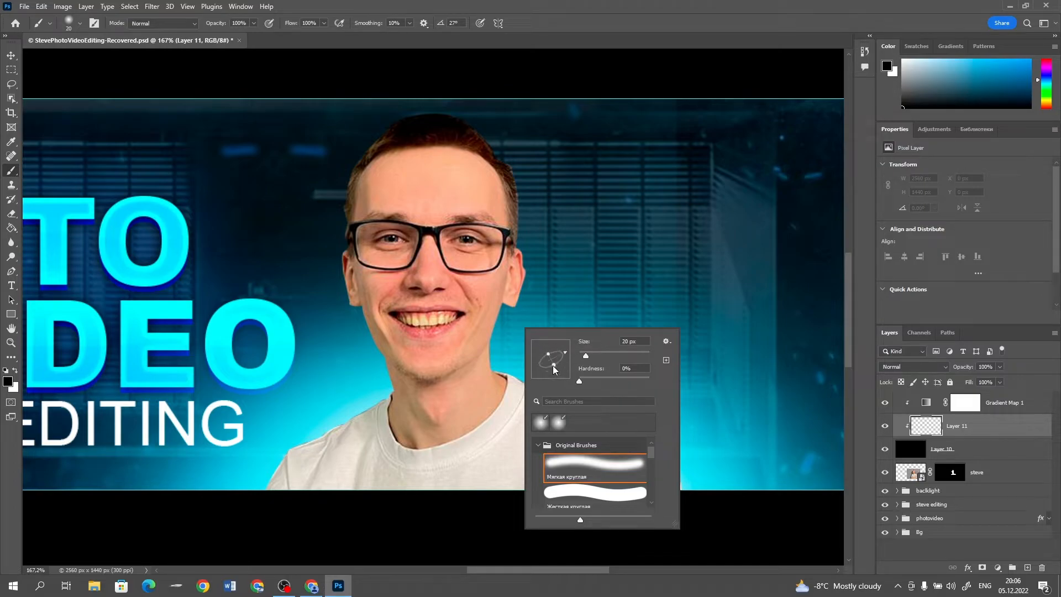
pyautogui.moveTo(579, 380)
pyautogui.mouseDown()
pyautogui.moveTo(595, 381)
pyautogui.moveTo(586, 358)
pyautogui.mouseUp()
pyautogui.click(382, 9)
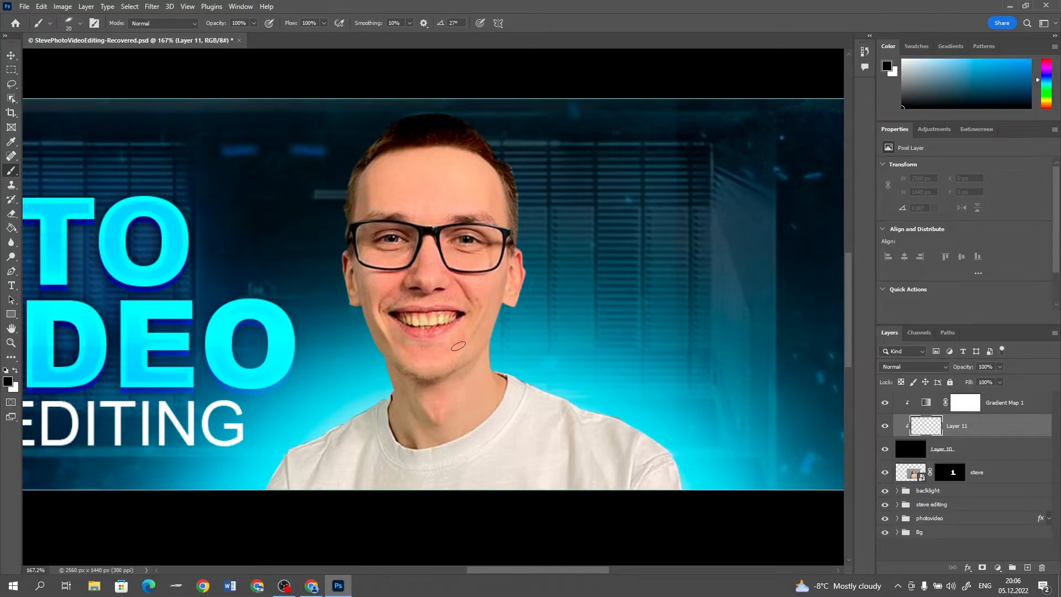
# Make white the foreground color and black the background color
pyautogui.click(11, 382)
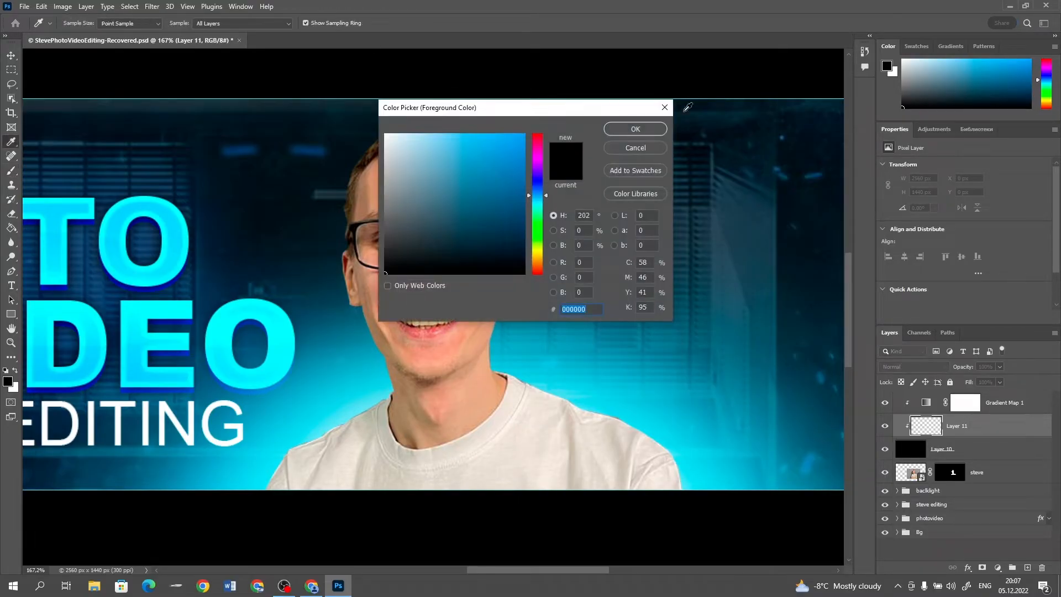
pyautogui.click(632, 128)
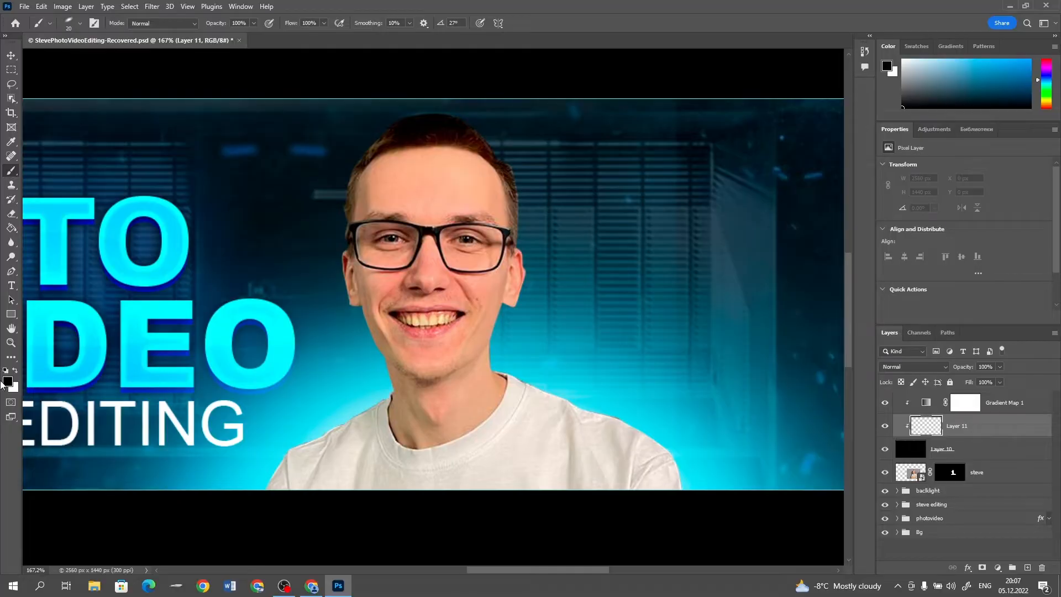
pyautogui.click(15, 371)
pyautogui.click(15, 371)
pyautogui.click(16, 370)
pyautogui.click(15, 370)
pyautogui.click(16, 370)
pyautogui.click(16, 371)
pyautogui.click(15, 370)
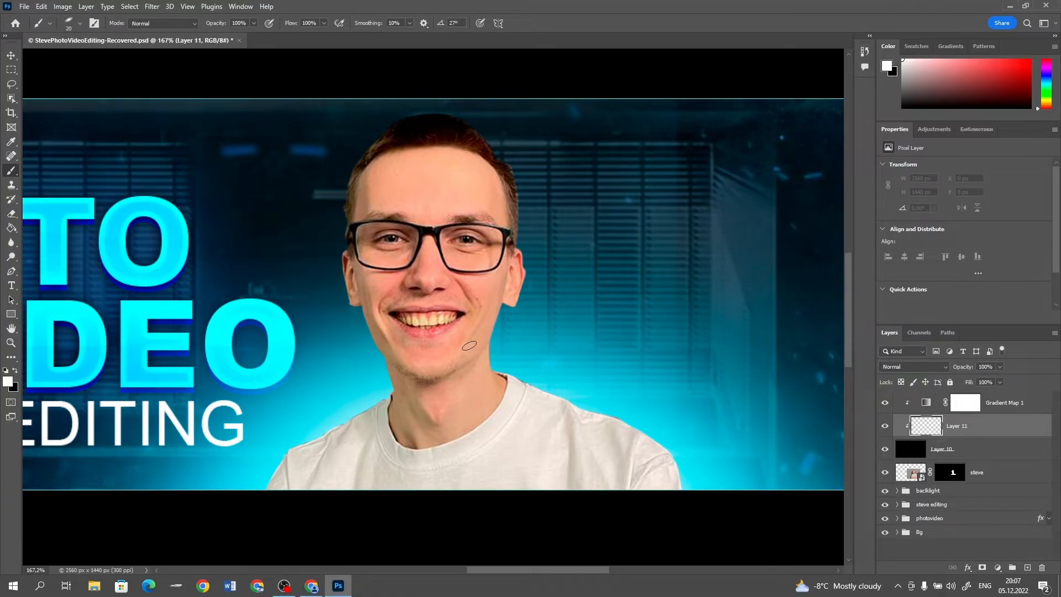
pyautogui.scroll(5, 474, 346)
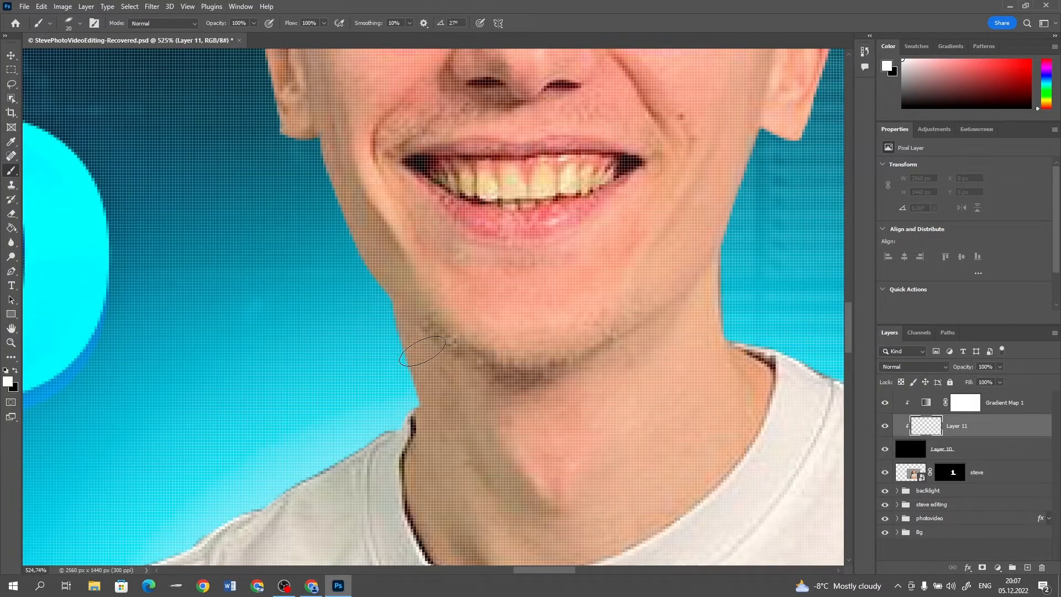
pyautogui.press('[')
pyautogui.moveTo(404, 319); pyautogui.dragTo(416, 362)
pyautogui.hotkey('ctrl', 'z')
pyautogui.moveTo(414, 322); pyautogui.dragTo(424, 380)
pyautogui.hotkey('ctrl', 'z')
# Reduce the brush size and paint a thin white rim-light stroke down the left edge of the neck
pyautogui.press('[')
pyautogui.press('[')
pyautogui.press('[')
pyautogui.moveTo(402, 310); pyautogui.dragTo(415, 366)
pyautogui.hotkey('ctrl', 'z')
pyautogui.moveTo(399, 310); pyautogui.dragTo(428, 400)
pyautogui.hotkey('ctrl', 'z')
pyautogui.moveTo(395, 303)
pyautogui.mouseDown()
pyautogui.moveTo(420, 393)
pyautogui.moveTo(414, 417)
pyautogui.mouseUp()
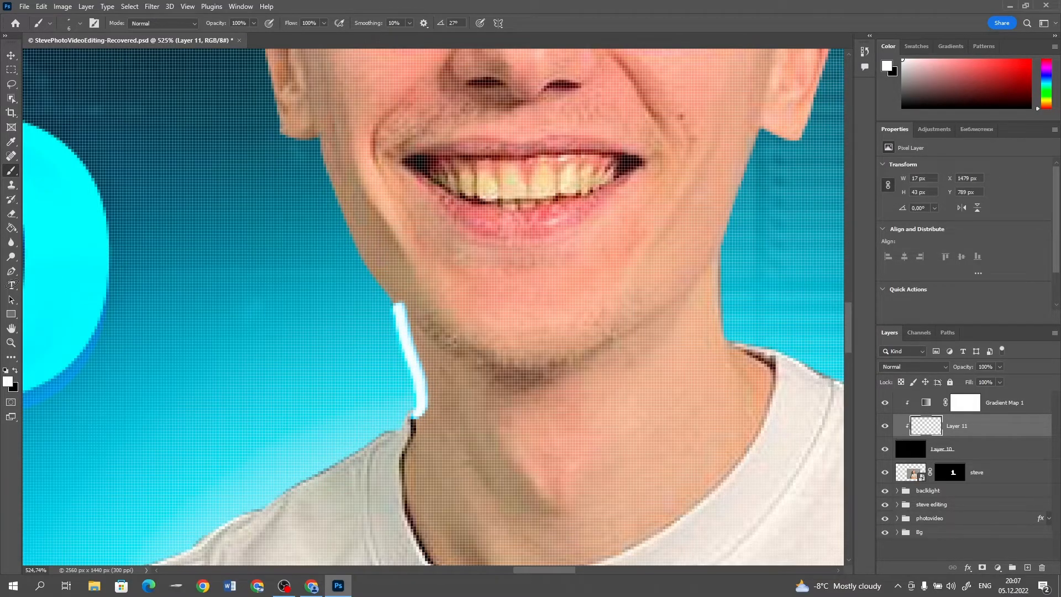
# Smudge the white stroke at 50% strength into the neck and up along the jawline
pyautogui.click(14, 244)
pyautogui.click(66, 269)
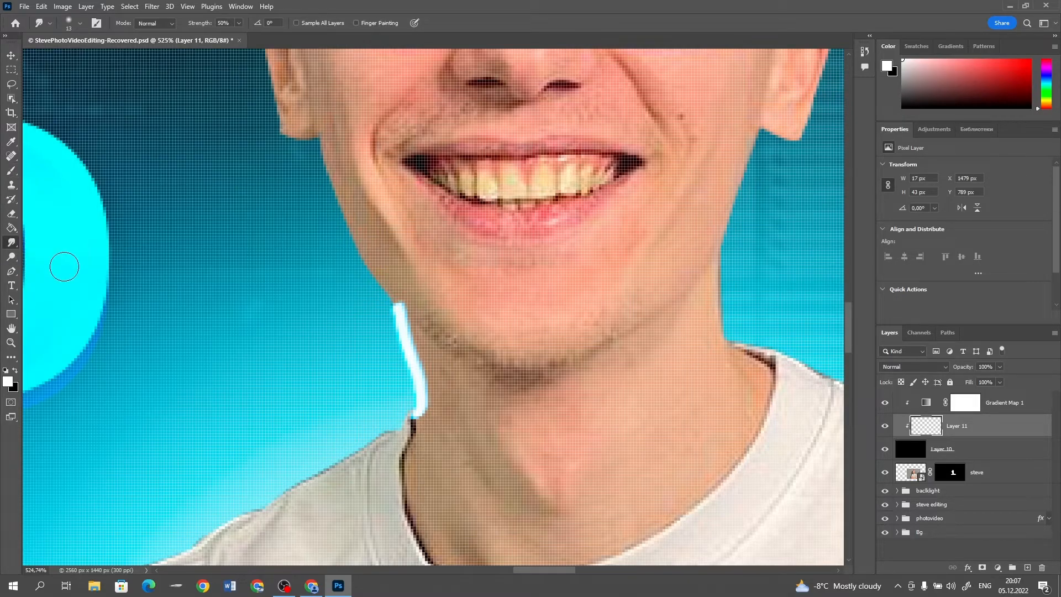
pyautogui.moveTo(411, 408)
pyautogui.mouseDown()
pyautogui.moveTo(421, 423)
pyautogui.moveTo(377, 456)
pyautogui.moveTo(421, 459)
pyautogui.moveTo(435, 437)
pyautogui.moveTo(409, 451)
pyautogui.moveTo(446, 428)
pyautogui.moveTo(452, 391)
pyautogui.moveTo(436, 346)
pyautogui.moveTo(462, 391)
pyautogui.mouseUp()
pyautogui.press(']')
pyautogui.press(']')
# Paint a white rim-light stroke along the right edge of the neck and smudge the light on both sides into the skin
pyautogui.press(']')
pyautogui.press(']')
pyautogui.moveTo(405, 320); pyautogui.dragTo(351, 227)
pyautogui.press('[')
pyautogui.press('[')
pyautogui.press('[')
pyautogui.scroll(6, 599, 251)
pyautogui.press('b')
pyautogui.moveTo(470, 243)
pyautogui.mouseDown()
pyautogui.moveTo(528, 409)
pyautogui.moveTo(492, 171)
pyautogui.mouseUp()
pyautogui.click(11, 242)
pyautogui.moveTo(517, 412); pyautogui.dragTo(580, 447)
pyautogui.press(']')
pyautogui.moveTo(470, 353); pyautogui.dragTo(414, 365)
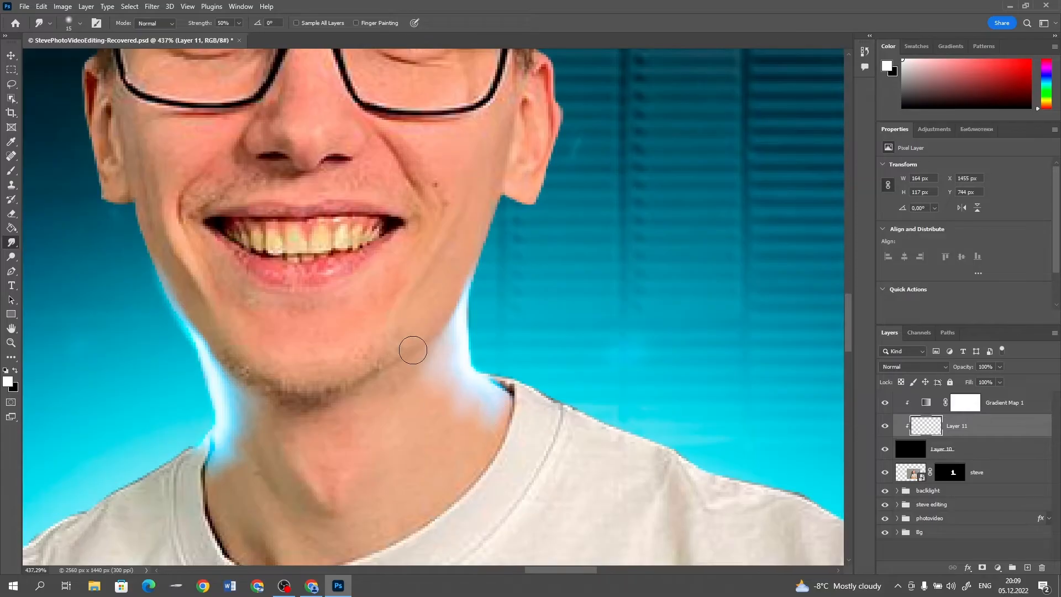
pyautogui.moveTo(412, 348); pyautogui.dragTo(424, 416)
pyautogui.scroll(3, 424, 416)
pyautogui.moveTo(395, 295); pyautogui.dragTo(348, 215)
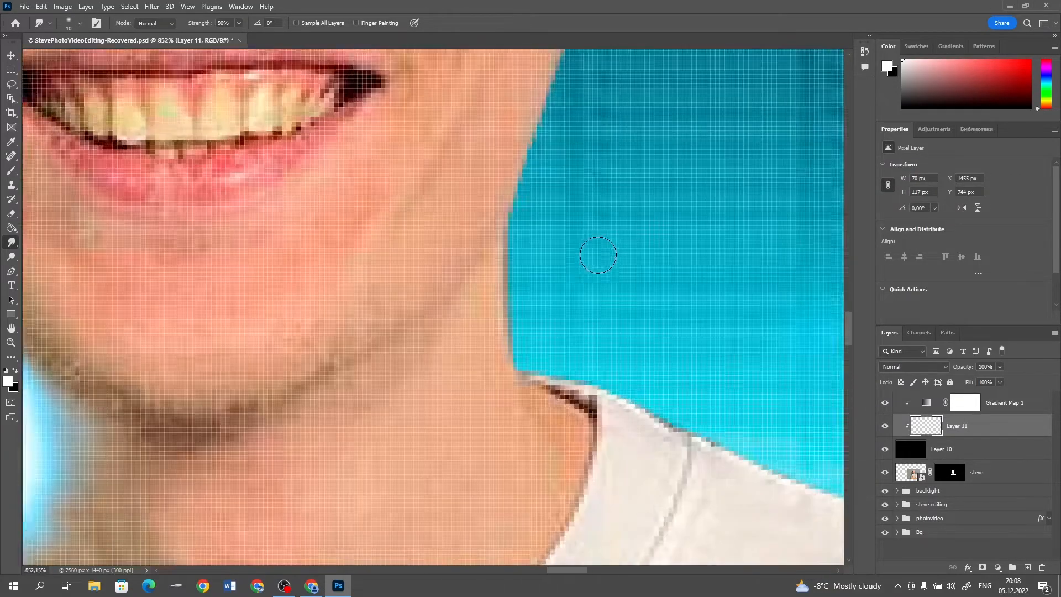
pyautogui.moveTo(474, 244)
pyautogui.mouseDown()
pyautogui.moveTo(509, 408)
pyautogui.moveTo(502, 433)
pyautogui.moveTo(529, 476)
pyautogui.mouseUp()
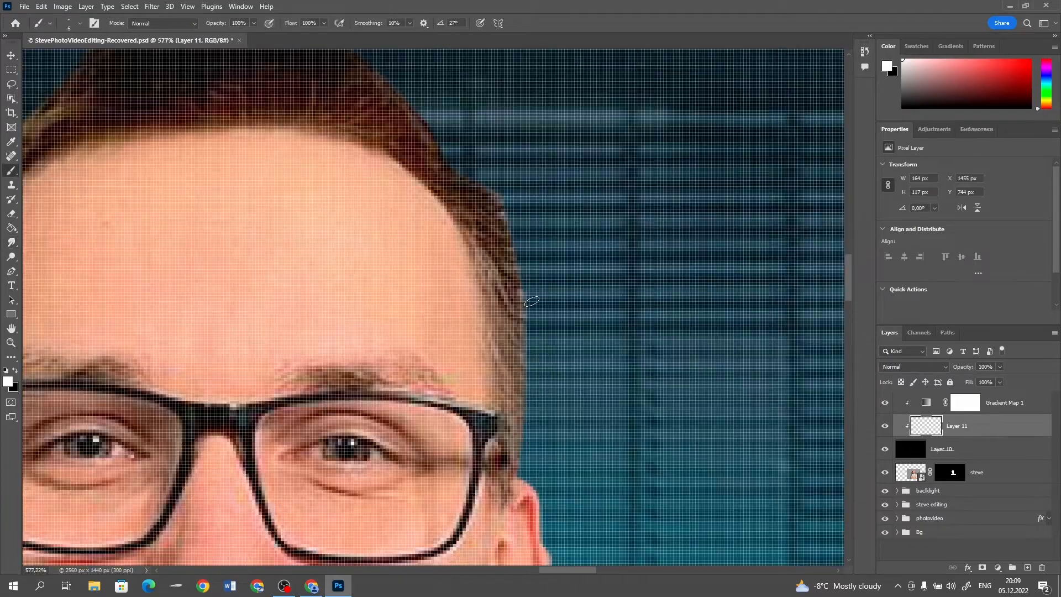
# On a new clipped layer above the neck light, paint and smudge a thin rim light along the right side of the hair
pyautogui.moveTo(488, 190); pyautogui.dragTo(515, 359)
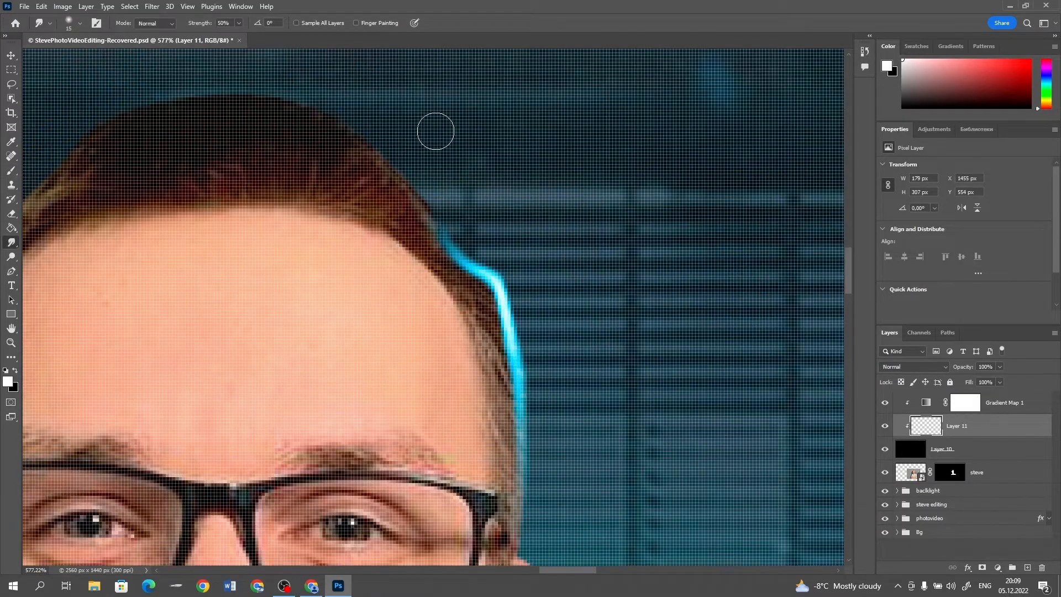
pyautogui.moveTo(470, 259)
pyautogui.mouseDown()
pyautogui.moveTo(355, 137)
pyautogui.moveTo(308, 107)
pyautogui.moveTo(241, 126)
pyautogui.moveTo(344, 171)
pyautogui.mouseUp()
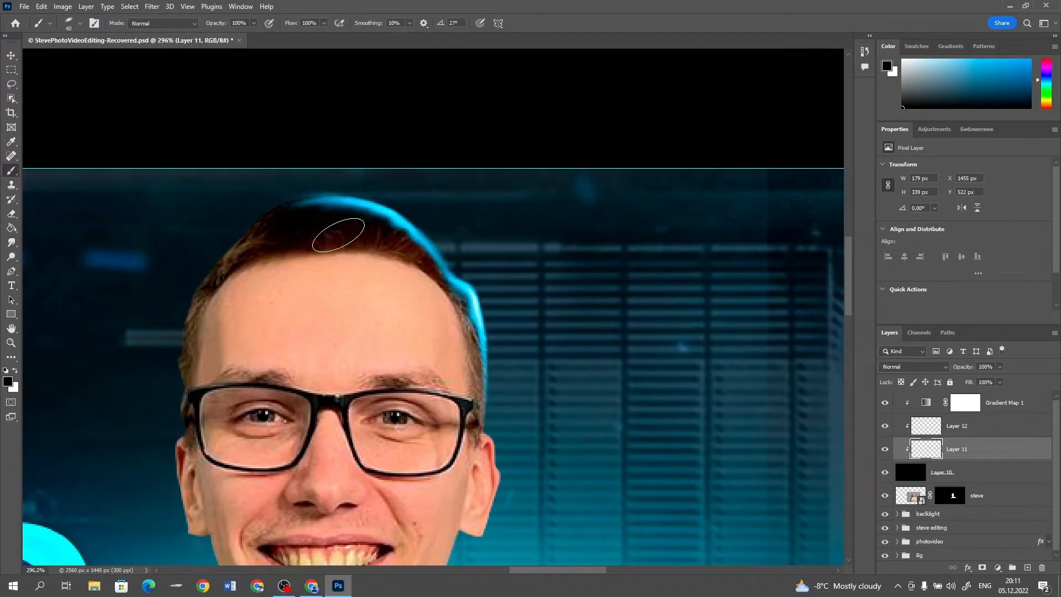
pyautogui.moveTo(440, 282); pyautogui.dragTo(459, 351)
pyautogui.click(957, 426)
pyautogui.moveTo(387, 231)
pyautogui.mouseDown()
pyautogui.moveTo(331, 221)
pyautogui.moveTo(431, 271)
pyautogui.mouseUp()
# On a new clipped layer between the hair and neck lights, paint a white rim light along the shirt's left shoulder
pyautogui.click(957, 449)
pyautogui.click(11, 242)
pyautogui.click(957, 426)
pyautogui.click(957, 449)
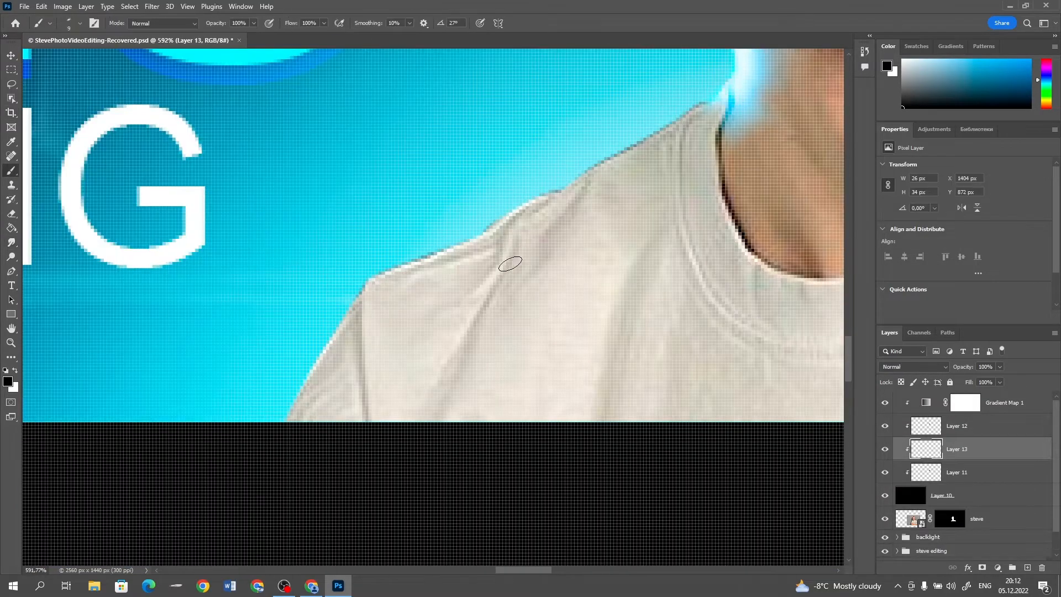
pyautogui.moveTo(553, 212); pyautogui.dragTo(448, 359)
pyautogui.moveTo(661, 210); pyautogui.dragTo(580, 387)
pyautogui.moveTo(282, 428)
pyautogui.mouseDown()
pyautogui.moveTo(436, 259)
pyautogui.moveTo(512, 224)
pyautogui.mouseUp()
pyautogui.moveTo(310, 412); pyautogui.dragTo(364, 300)
pyautogui.moveTo(425, 260); pyautogui.dragTo(713, 102)
pyautogui.moveTo(356, 367); pyautogui.dragTo(315, 406)
# Delete the part of the left shoulder's rim light that spills below the banner strip
pyautogui.click(11, 70)
pyautogui.moveTo(255, 422); pyautogui.dragTo(337, 459)
pyautogui.press('Delete')
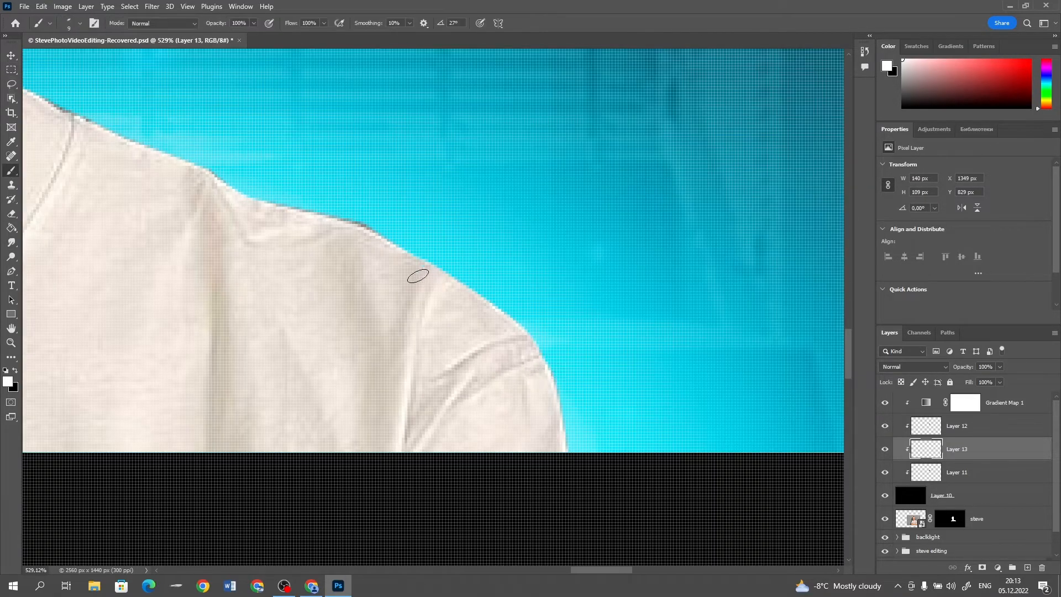
# Paint a white rim light along the shirt's right shoulder and smudge it inward at 49% strength
pyautogui.moveTo(414, 279); pyautogui.dragTo(562, 426)
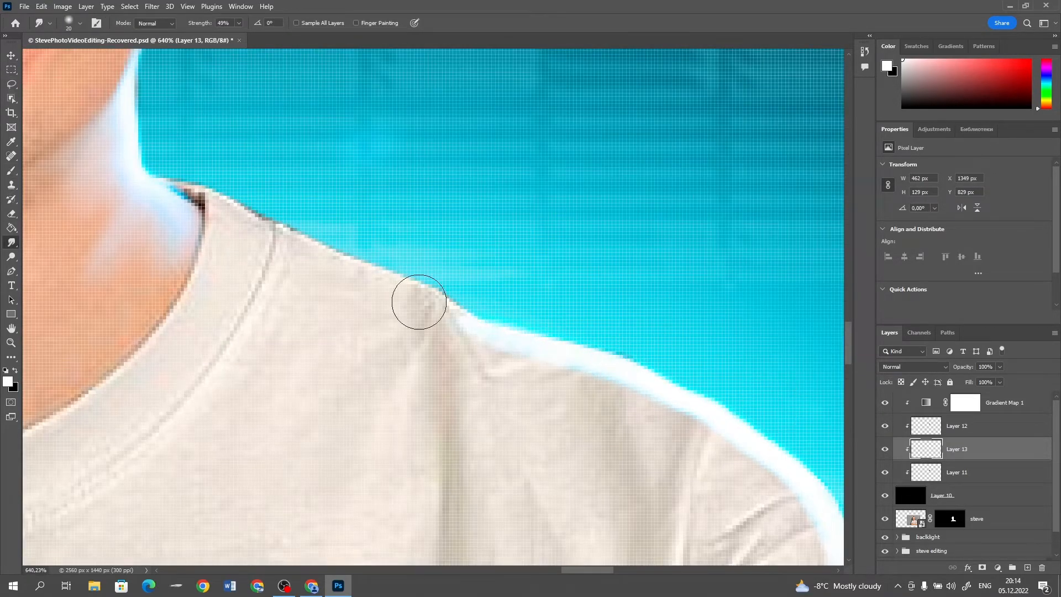
pyautogui.moveTo(417, 304); pyautogui.dragTo(729, 457)
pyautogui.scroll(-2, 728, 457)
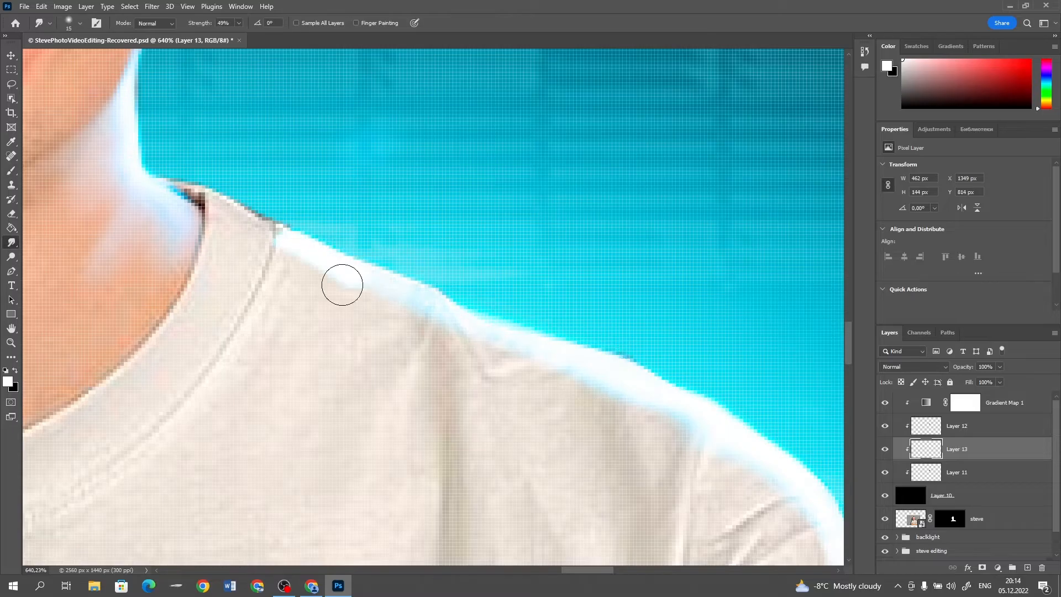
pyautogui.scroll(-1, 634, 383)
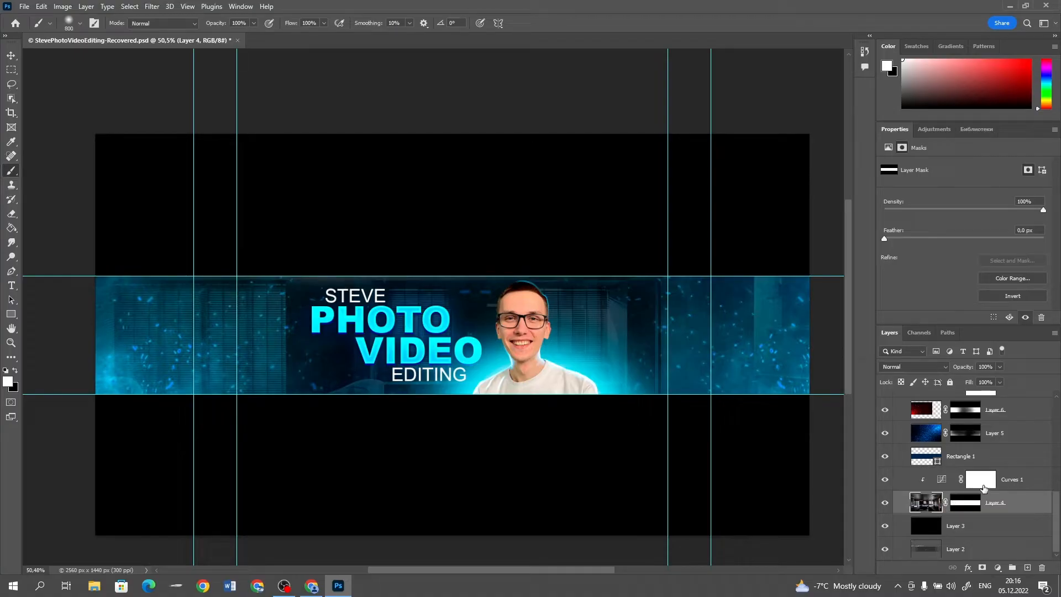
# Replace the layer mask on the background photo's Curves adjustment with a fresh white mask
pyautogui.click(983, 486)
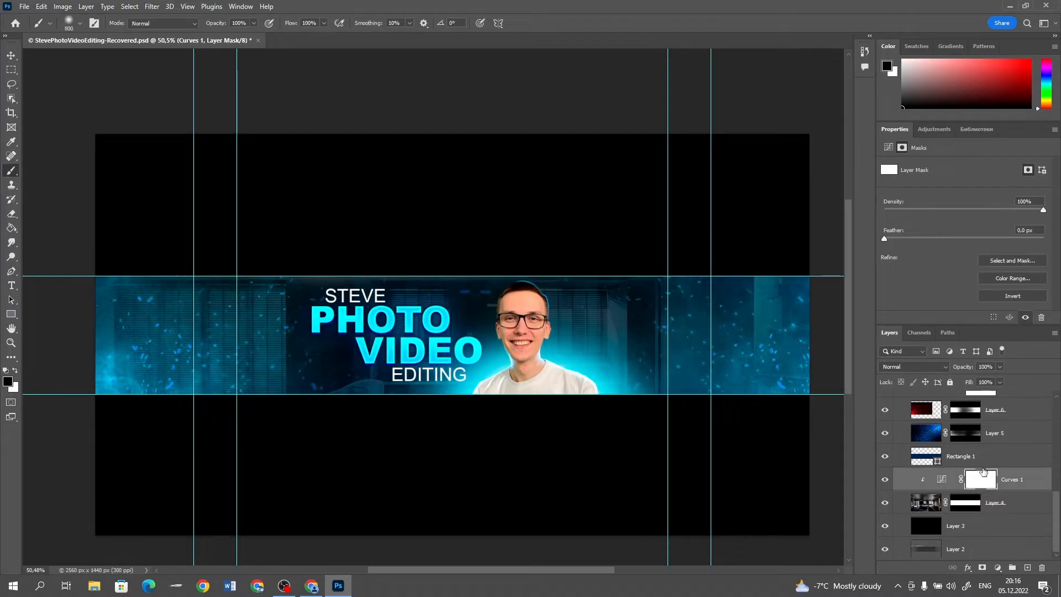
pyautogui.press('Delete')
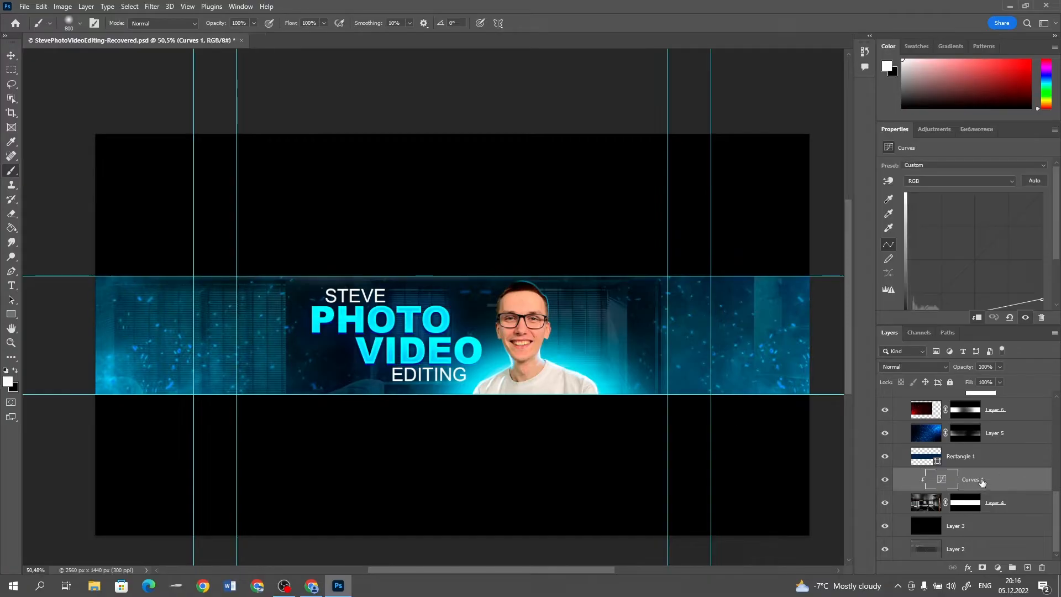
pyautogui.click(983, 567)
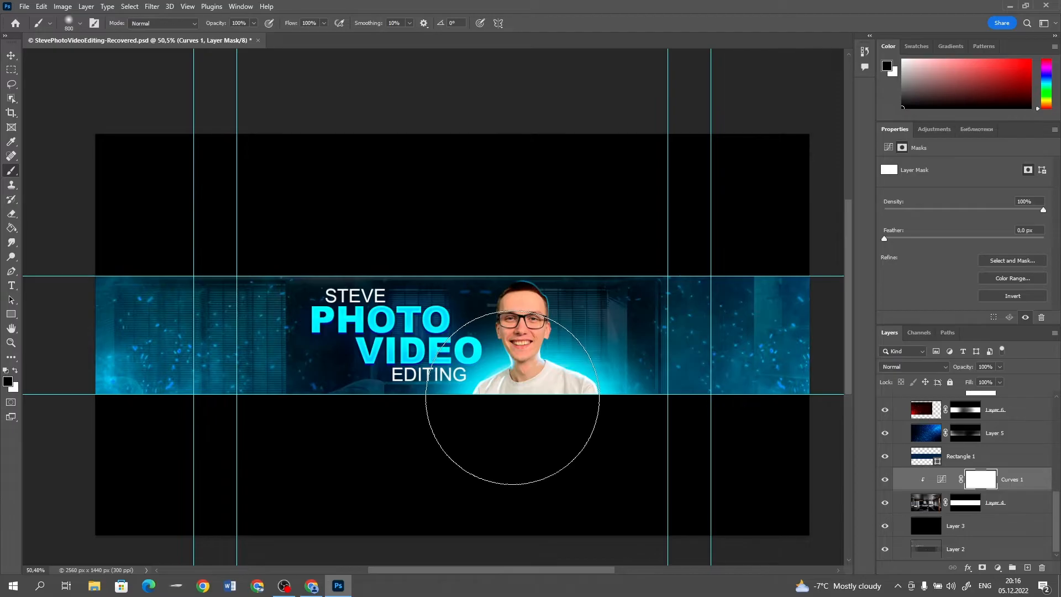
# Paint soft black on the Curves mask below the portrait, then extend it under the EDITING text with the brush at 24% opacity
pyautogui.click(537, 432)
pyautogui.click(541, 434)
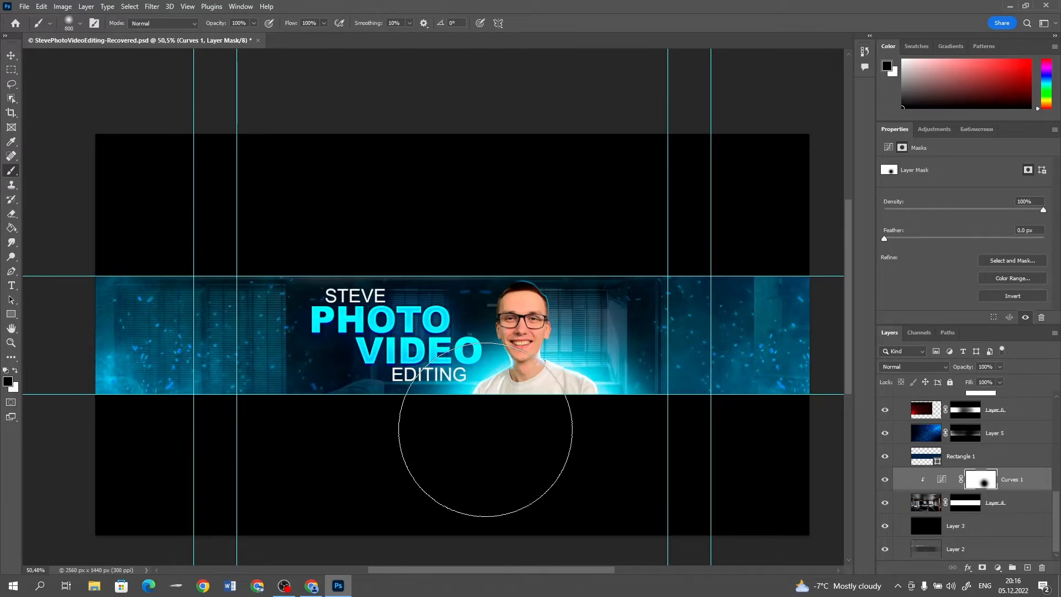
pyautogui.click(460, 416)
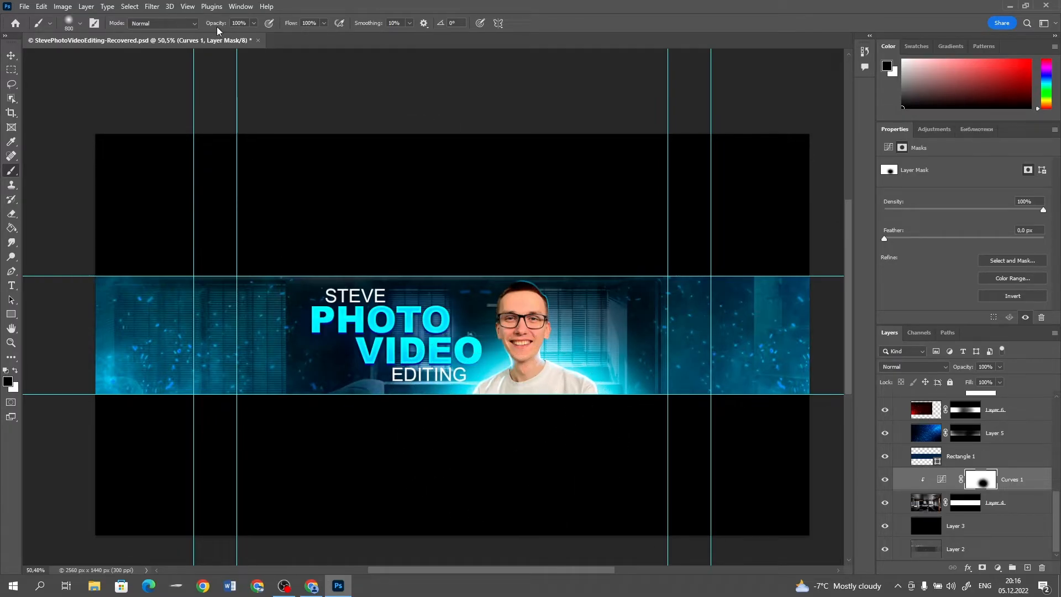
pyautogui.press('6')
pyautogui.press('6')
pyautogui.moveTo(194, 28); pyautogui.dragTo(189, 28)
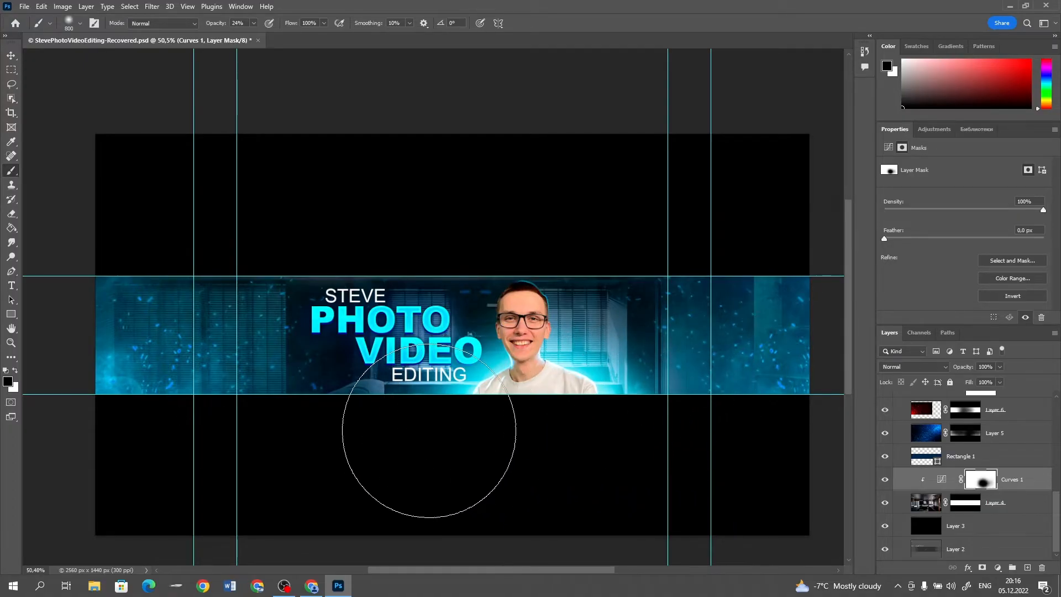
pyautogui.press('v')
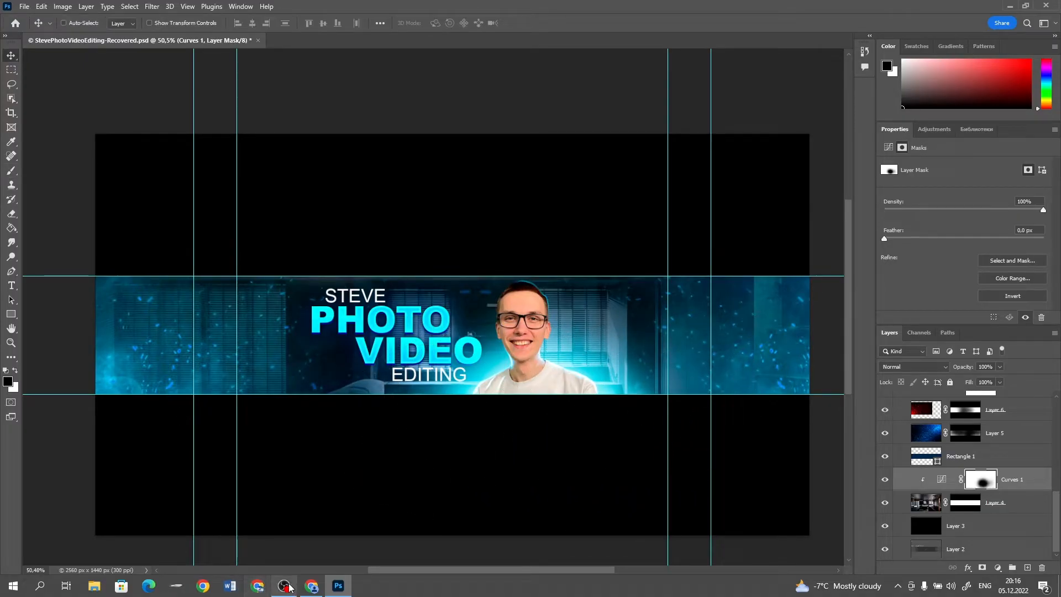
# In the browser, search images for "photoshop logo png" and copy the rounded dark blue Ps logo
pyautogui.click(310, 587)
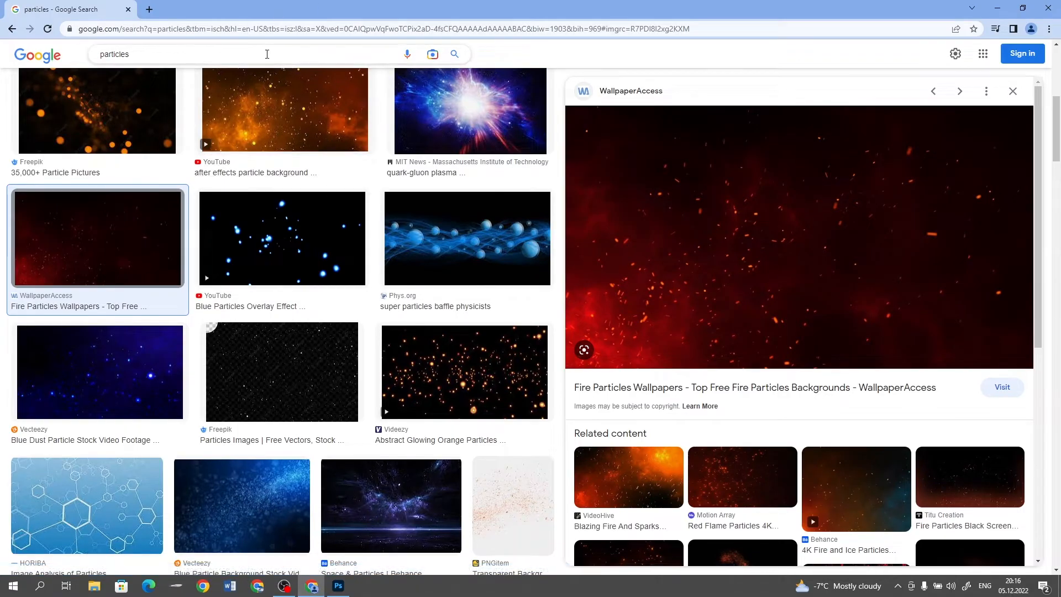
pyautogui.moveTo(265, 54); pyautogui.dragTo(12, 56)
pyautogui.write('photoshop logo png')
pyautogui.press('Return')
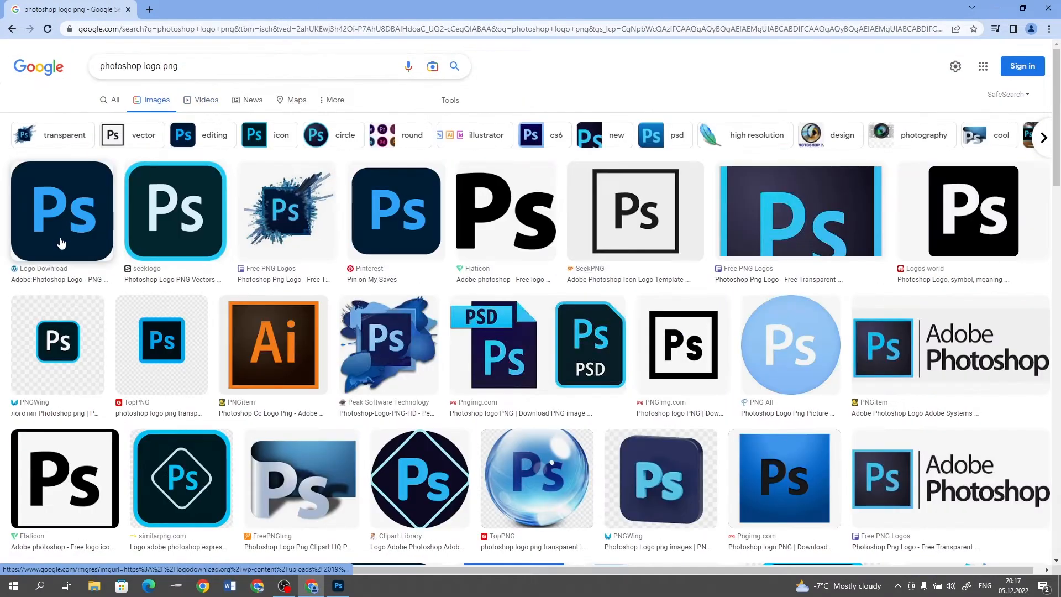
pyautogui.click(61, 243)
pyautogui.rightClick(822, 213)
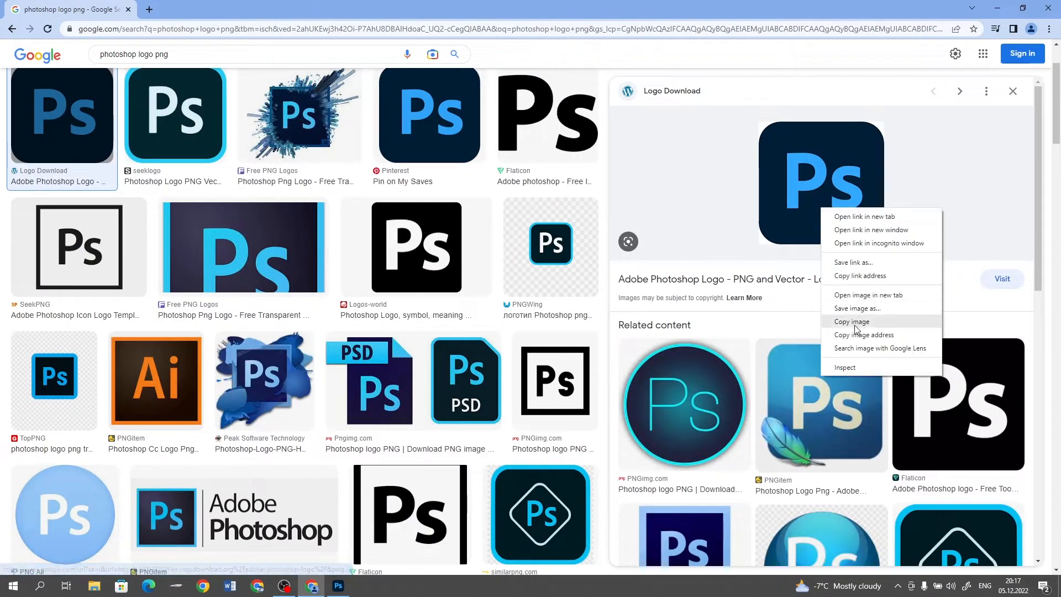
pyautogui.click(865, 325)
# Back in Photoshop, paste the Ps logo directly above the Bg group and move it to the black area above the banner strip
pyautogui.click(347, 581)
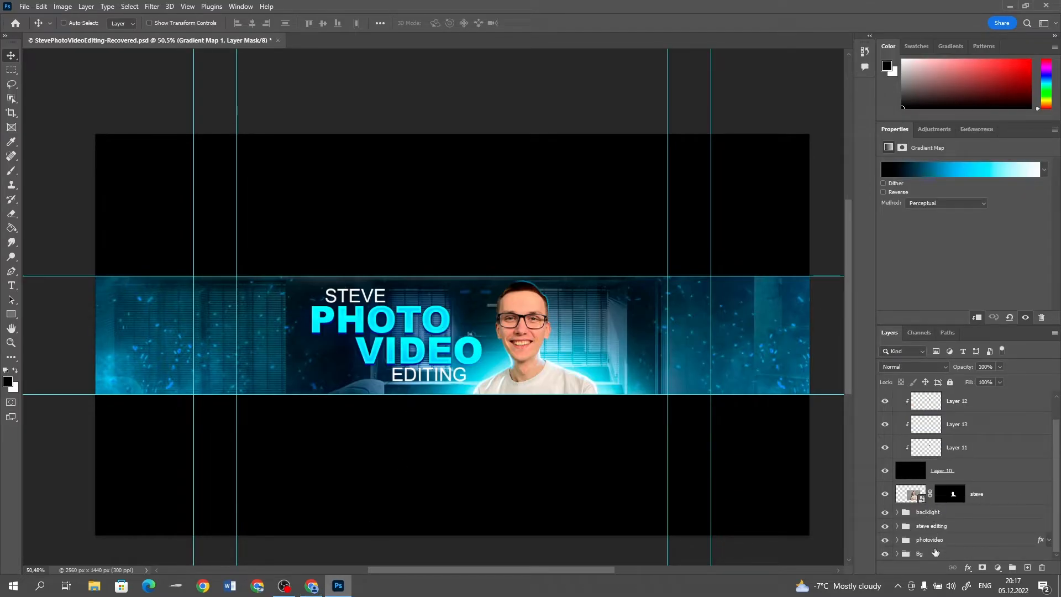
pyautogui.click(934, 556)
pyautogui.hotkey('ctrl', 'v')
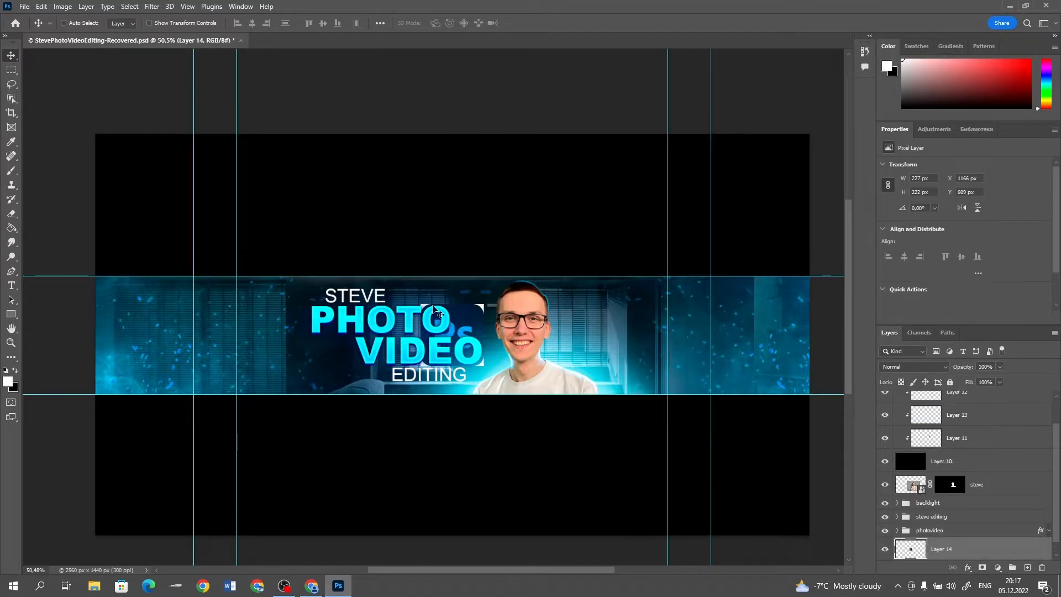
pyautogui.moveTo(431, 308); pyautogui.dragTo(413, 209)
# Select the four white corners of the Ps logo with the Magic Wand and delete them
pyautogui.scroll(3, 413, 209)
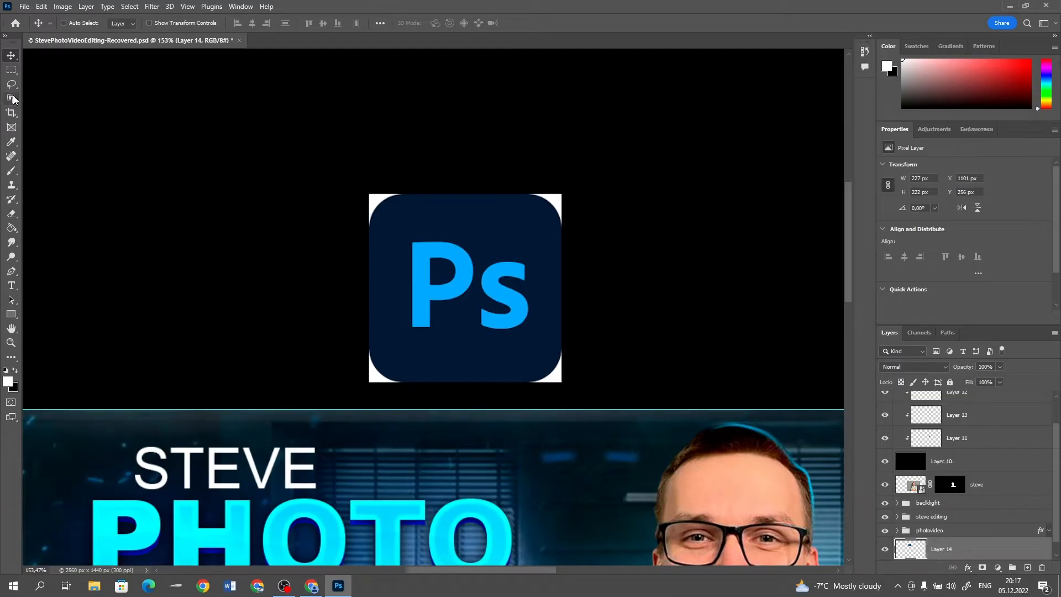
pyautogui.rightClick(14, 99)
pyautogui.click(46, 121)
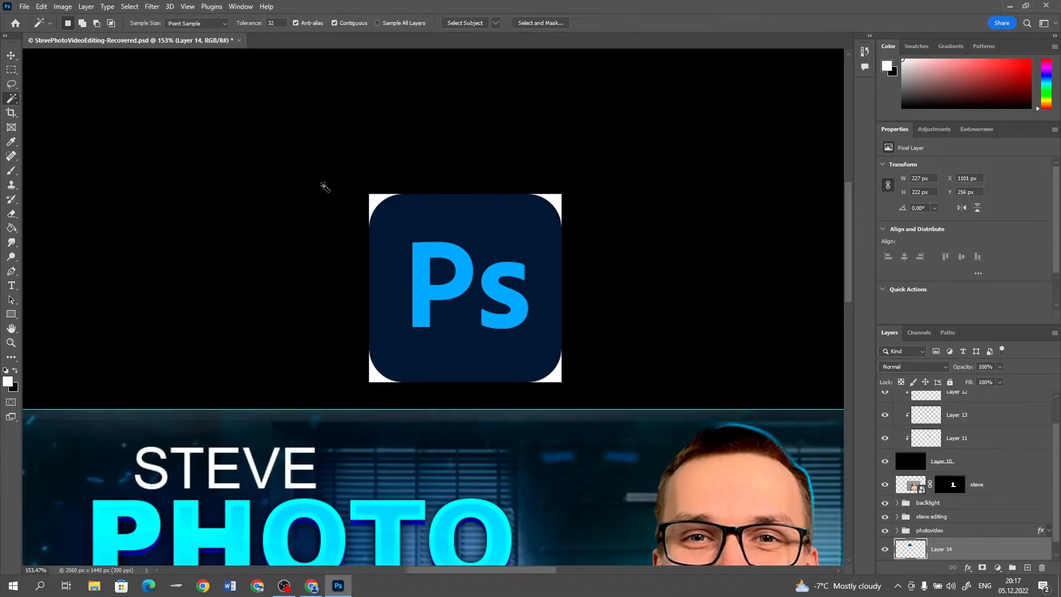
pyautogui.keyDown('shift'); pyautogui.click(380, 197); pyautogui.keyUp('shift')
pyautogui.keyDown('shift'); pyautogui.click(373, 376); pyautogui.keyUp('shift')
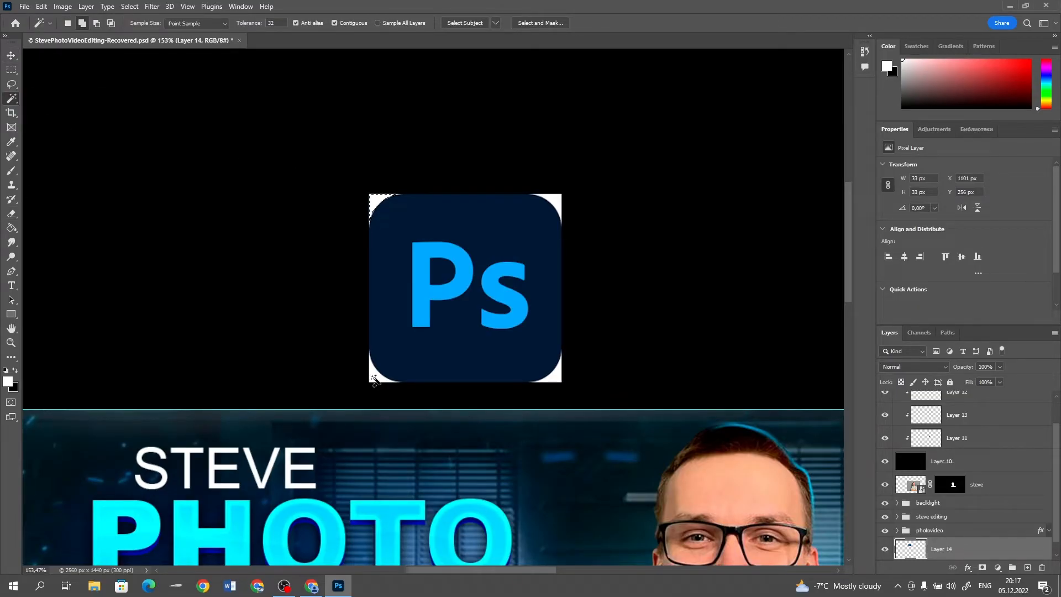
pyautogui.keyDown('shift'); pyautogui.click(556, 377); pyautogui.keyUp('shift')
pyautogui.keyDown('shift'); pyautogui.click(555, 198); pyautogui.keyUp('shift')
pyautogui.press('Delete')
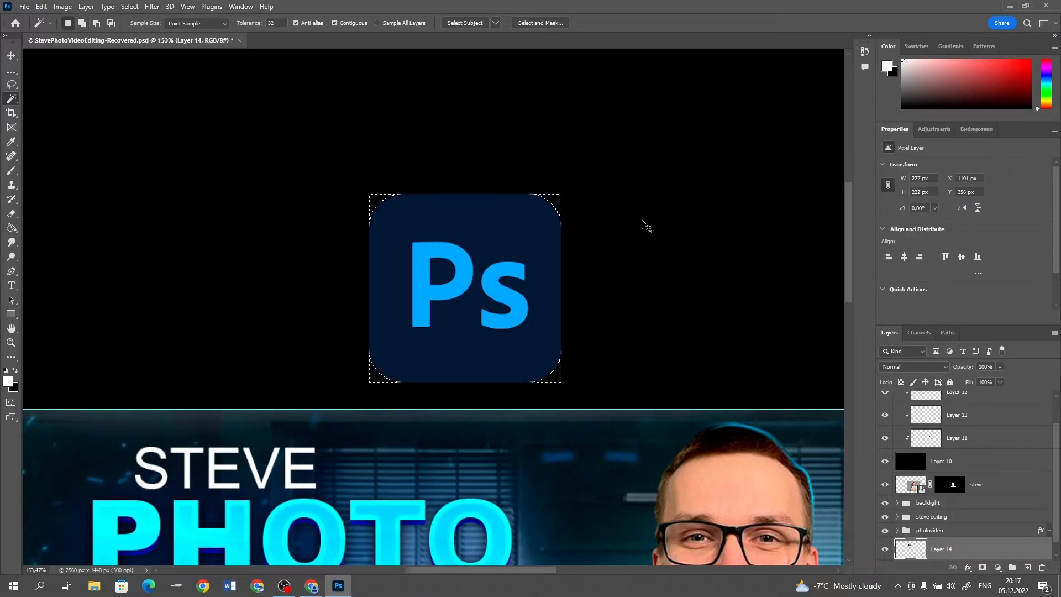
# Add a layer mask to the Ps logo and hide the white fringe at its upper-left corner with a small black brush at 100% opacity
pyautogui.scroll(5, 324, 183)
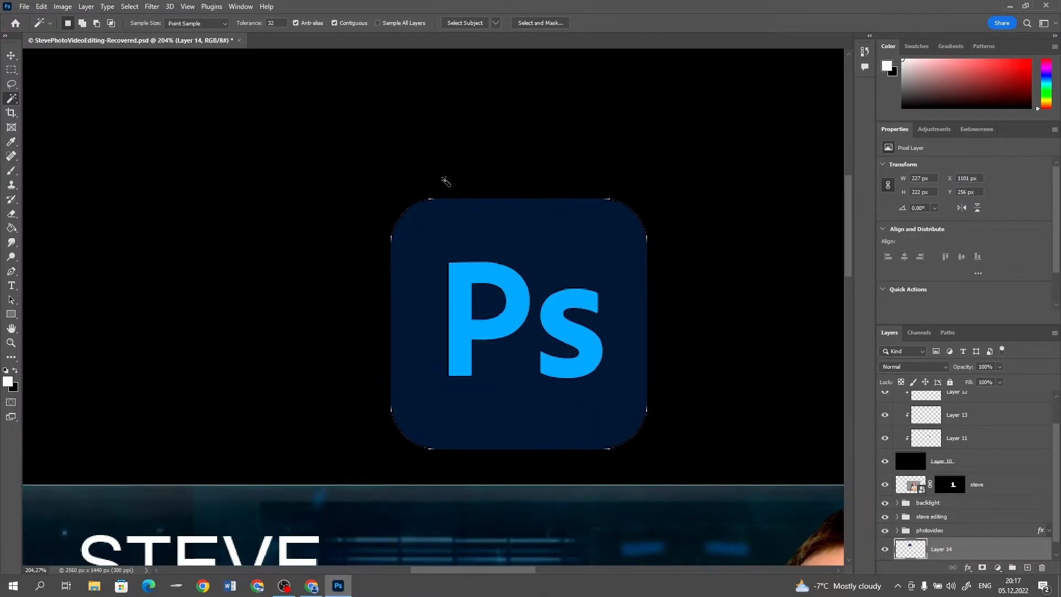
pyautogui.click(981, 569)
pyautogui.press('b')
pyautogui.press('x')
pyautogui.rightClick(370, 253)
pyautogui.moveTo(443, 281); pyautogui.dragTo(434, 280)
pyautogui.click(362, 13)
pyautogui.press('.')
pyautogui.press(']')
pyautogui.press('[')
pyautogui.press('[')
pyautogui.press('[')
pyautogui.press('0')
pyautogui.click(439, 185)
# Mask out the remaining white fringe at the Ps logo's other three corners with a smaller black brush
pyautogui.hscroll(3, 753, 154)
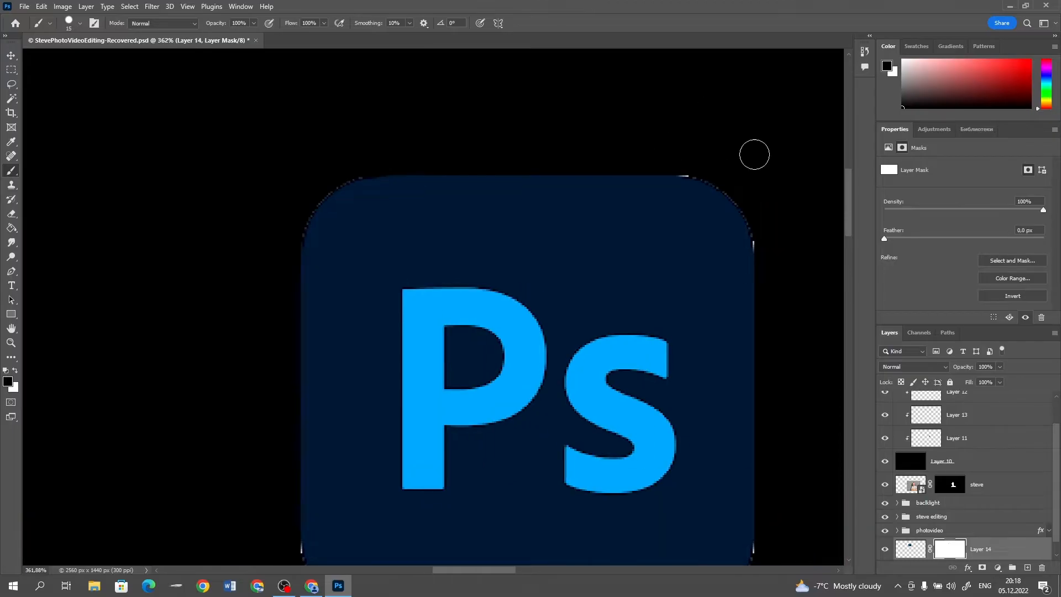
pyautogui.press('[')
pyautogui.press('[')
pyautogui.scroll(-15, 755, 182)
pyautogui.click(764, 213)
pyautogui.click(685, 288)
pyautogui.click(361, 289)
pyautogui.click(294, 208)
pyautogui.moveTo(302, 242); pyautogui.dragTo(358, 284)
pyautogui.scroll(3, 597, 279)
pyautogui.scroll(-12, 579, 288)
pyautogui.press('v')
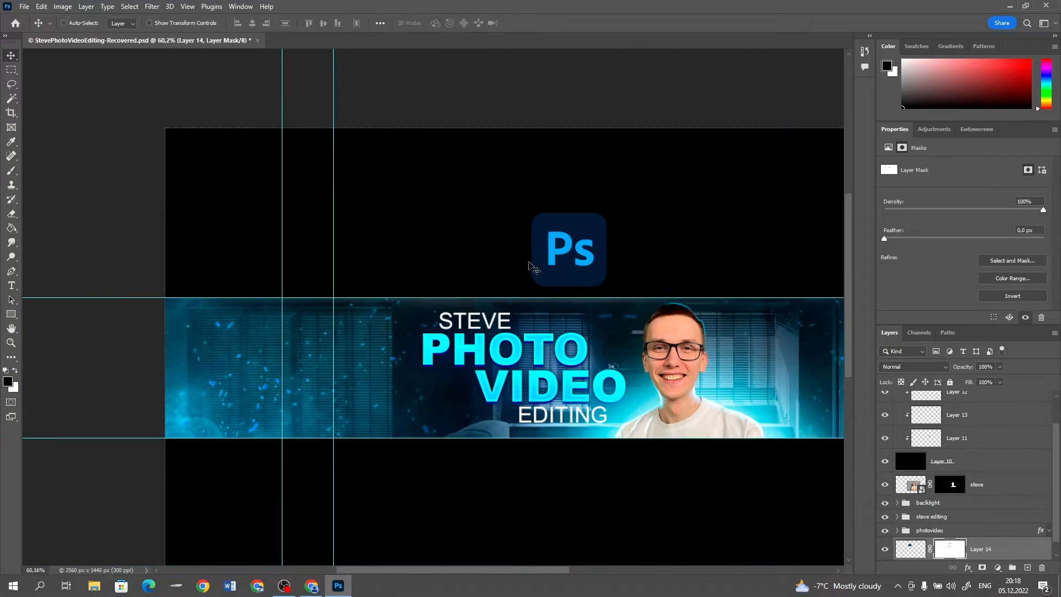
# Scale down the Ps logo, tilt it slightly and place it below PHOTO, beside the word VIDEO
pyautogui.hotkey('ctrl', 't')
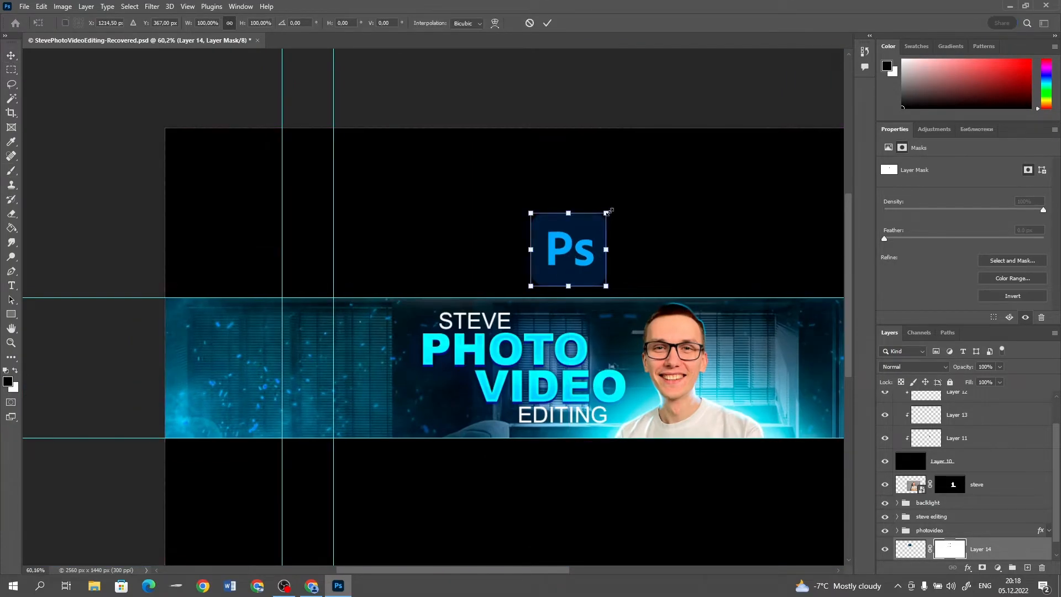
pyautogui.moveTo(609, 211); pyautogui.dragTo(452, 402)
pyautogui.press('Return')
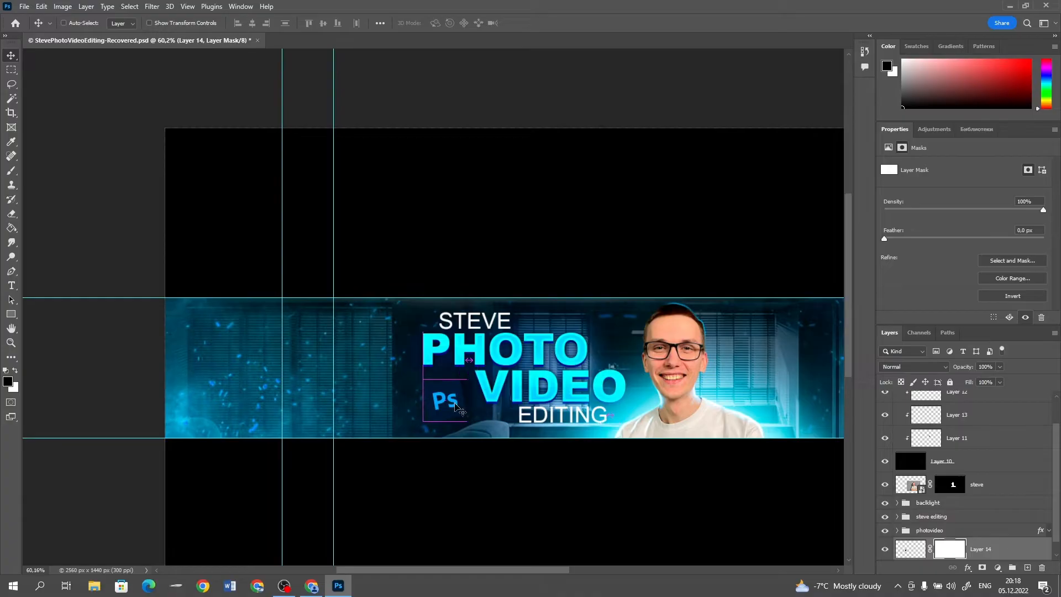
# Add Bevel & Emboss to the Ps logo with depth 417%, size 5 px, angle -144° and altitude 42°
pyautogui.scroll(-1, 986, 529)
pyautogui.doubleClick(1006, 538)
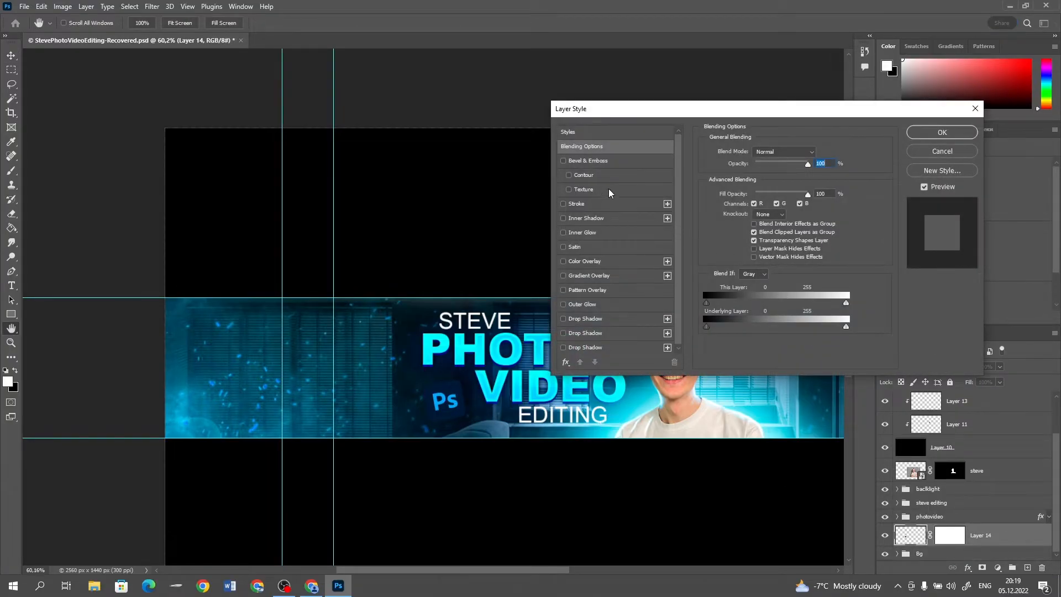
pyautogui.click(588, 162)
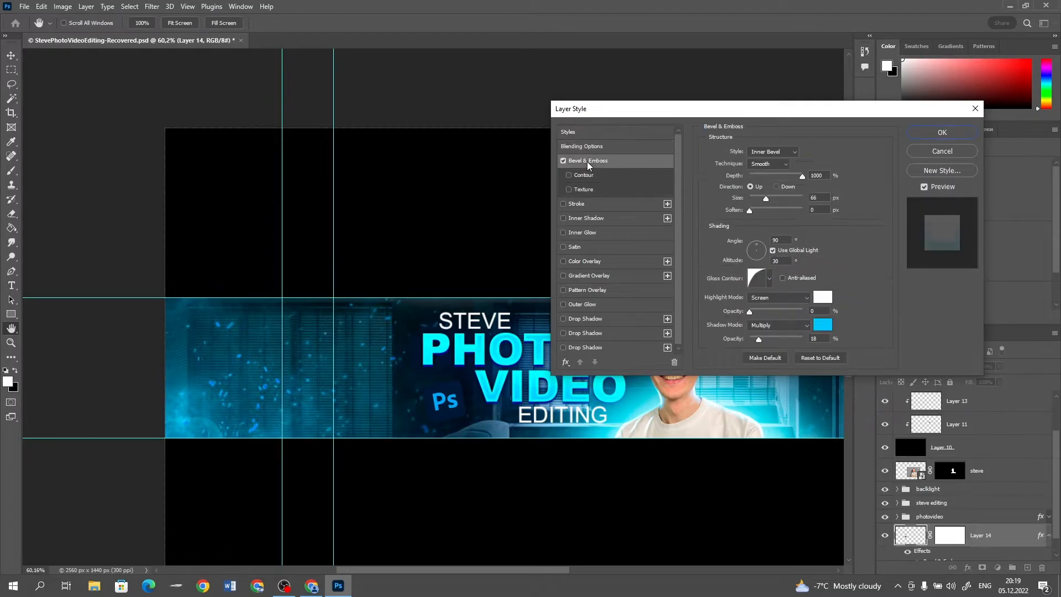
pyautogui.moveTo(829, 176); pyautogui.dragTo(796, 168)
pyautogui.write('-144')
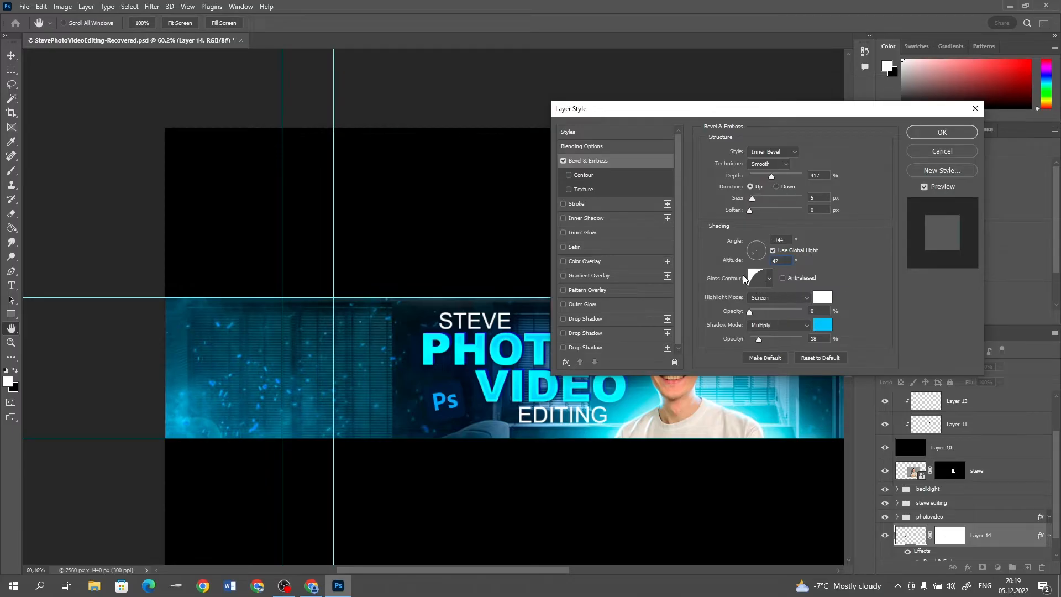
# Give the bevel a linear gloss contour, Linear Dodge (Add) highlights at 42% opacity and 0% shadow opacity
pyautogui.click(772, 283)
pyautogui.click(705, 304)
pyautogui.click(858, 258)
pyautogui.click(789, 302)
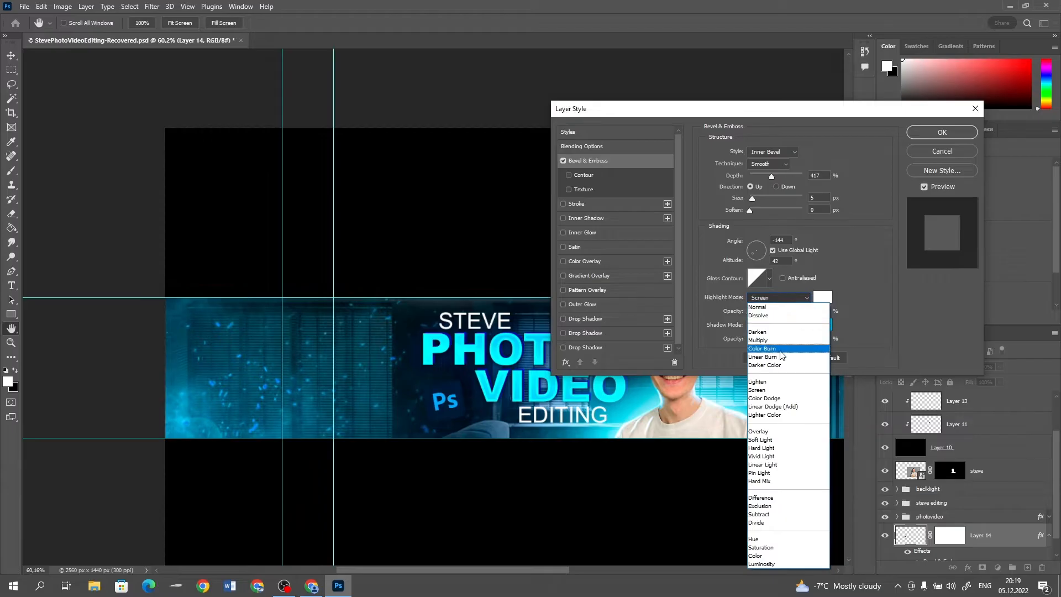
pyautogui.click(778, 405)
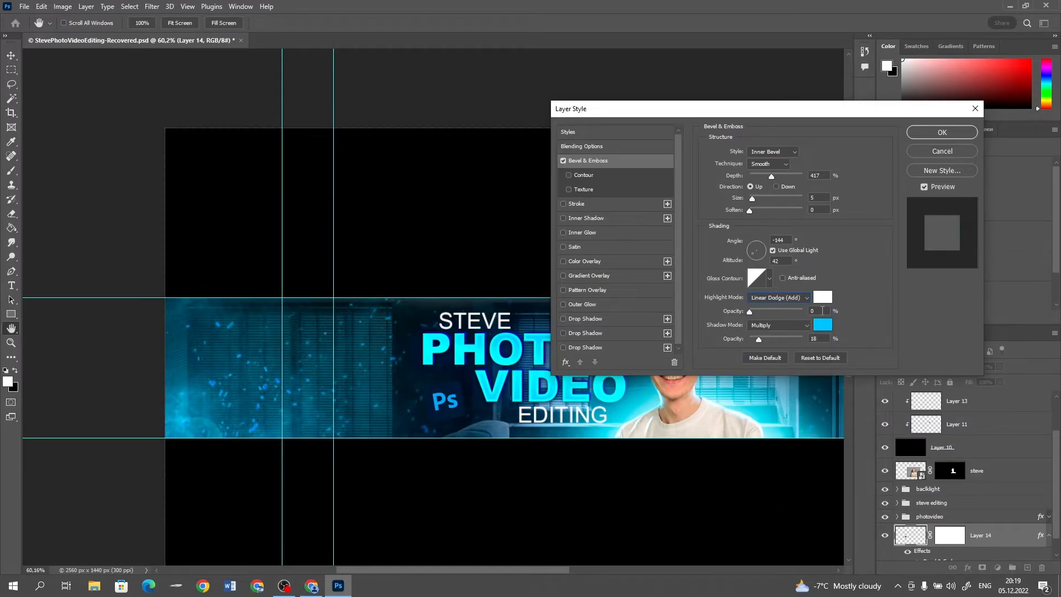
pyautogui.write('42')
pyautogui.press('Tab')
# Set the bevel's shadow colour to 000000, turn its light angle toward the right and apply the layer style
pyautogui.click(821, 326)
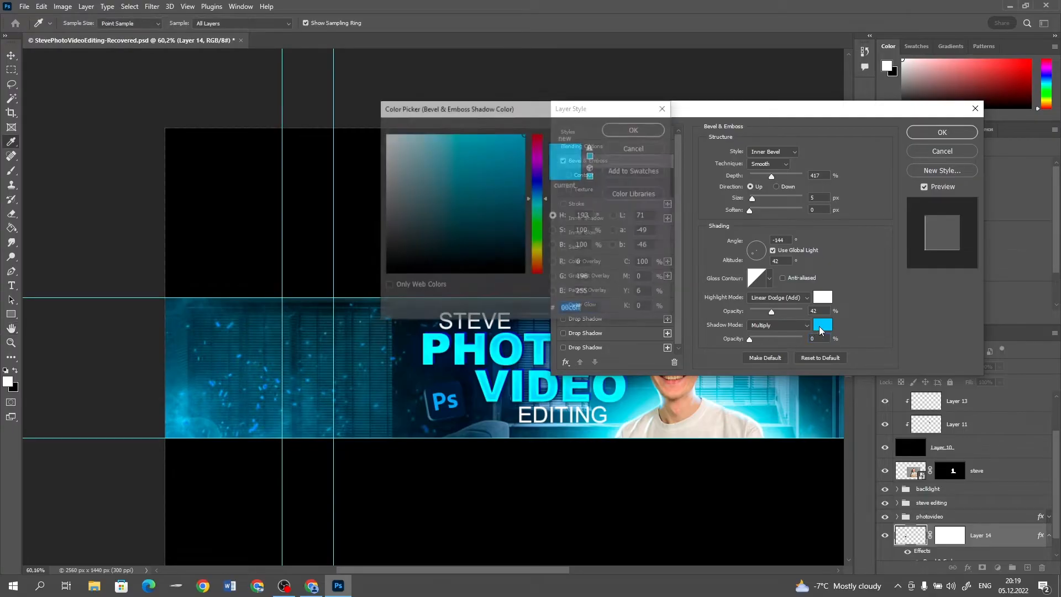
pyautogui.write('000000')
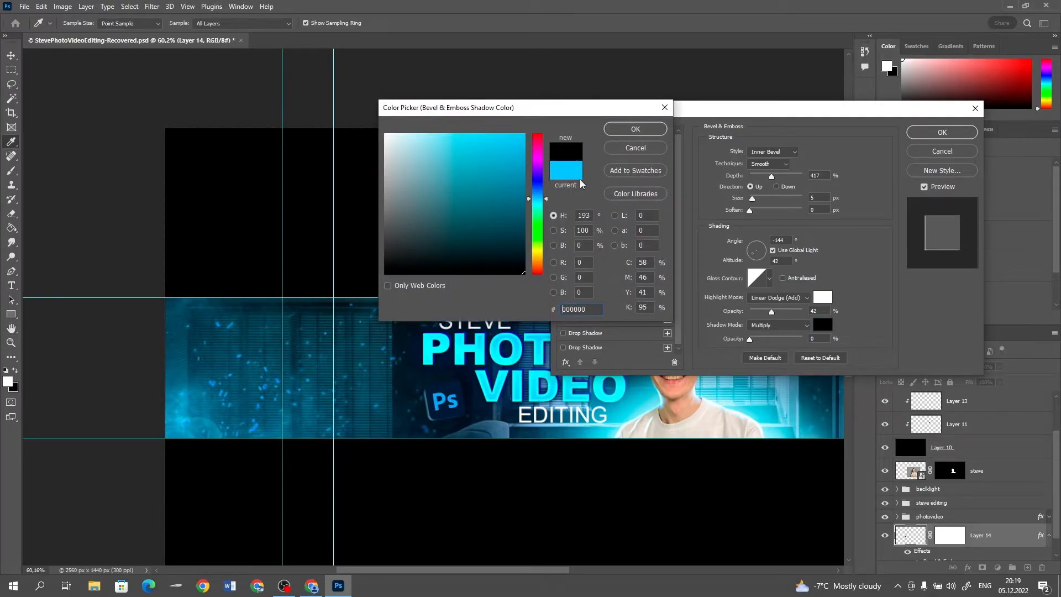
pyautogui.click(635, 129)
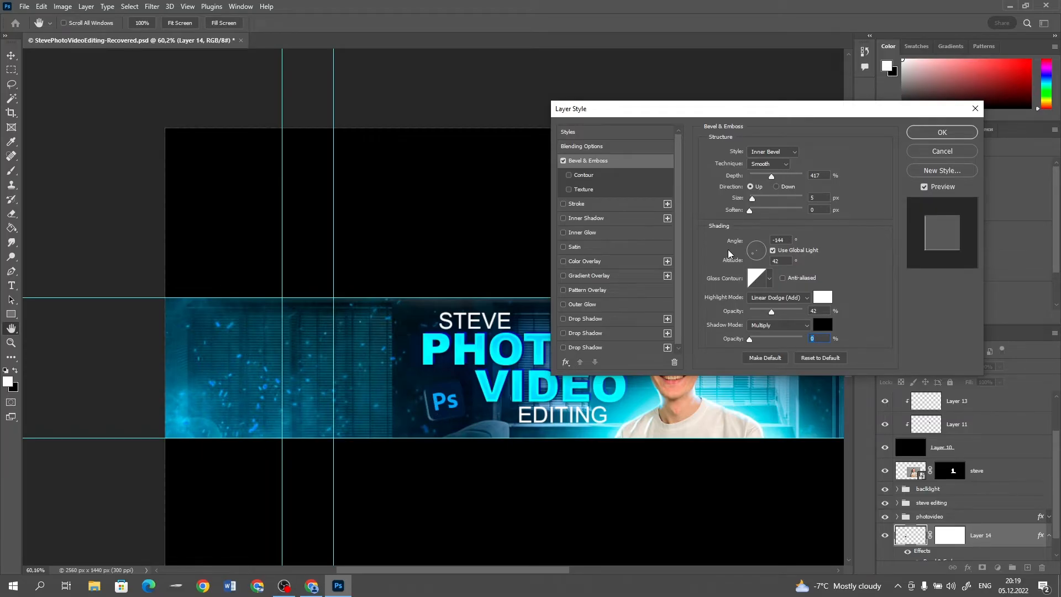
pyautogui.click(759, 249)
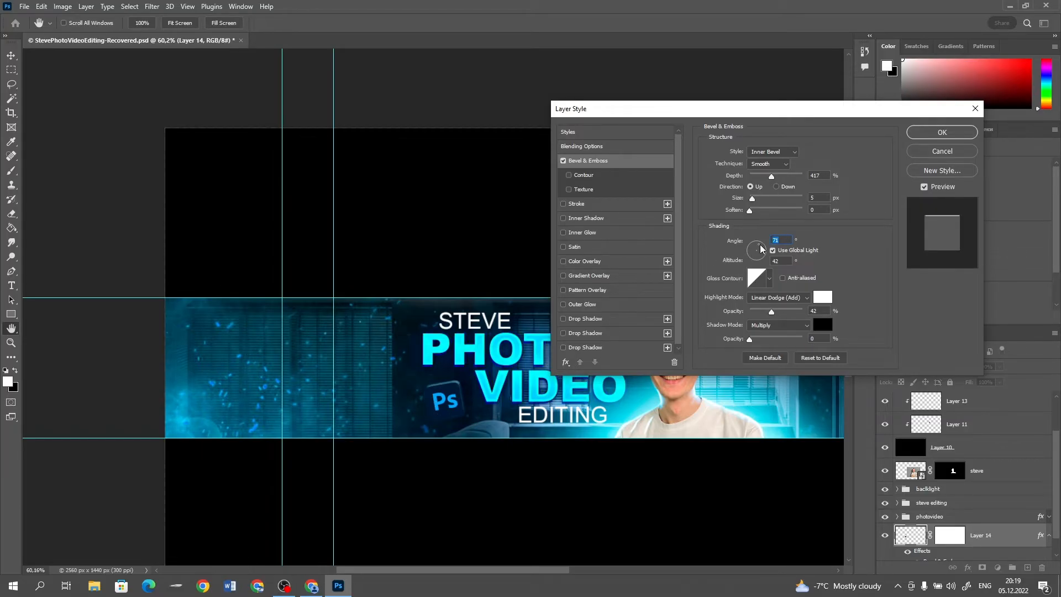
pyautogui.click(772, 251)
pyautogui.click(766, 251)
pyautogui.click(946, 137)
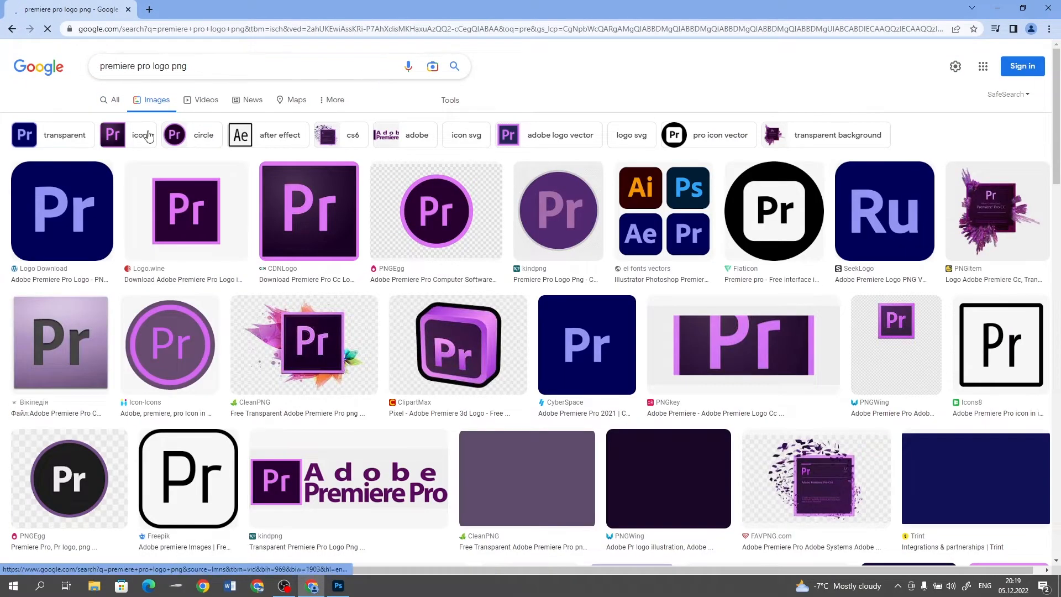
# Search images for "premiere pro logo png", copy the rounded dark blue Pr logo and paste it into the banner above the Ps logo's layer
pyautogui.click(62, 210)
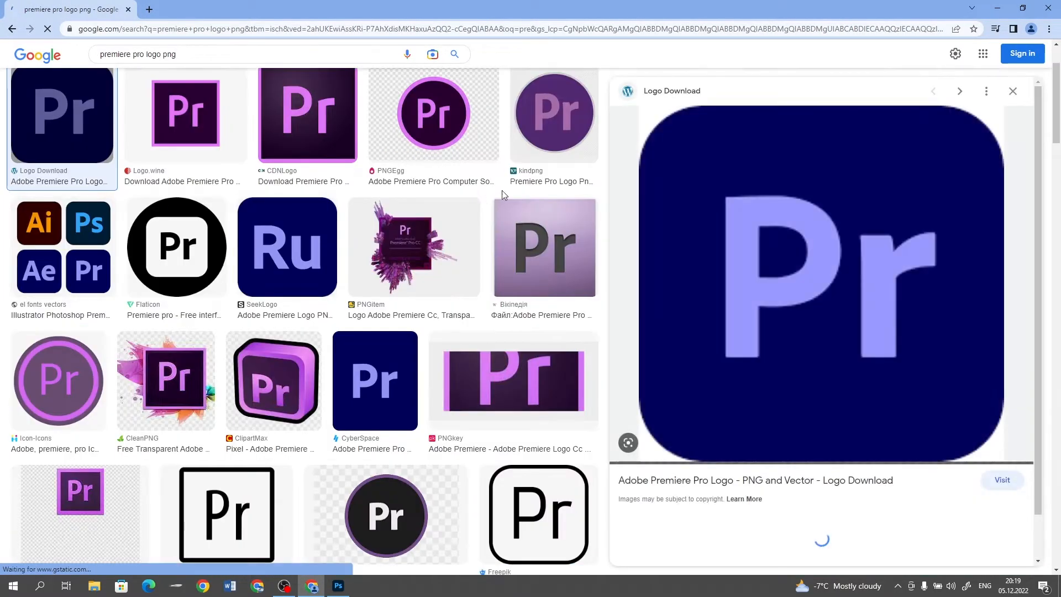
pyautogui.rightClick(824, 255)
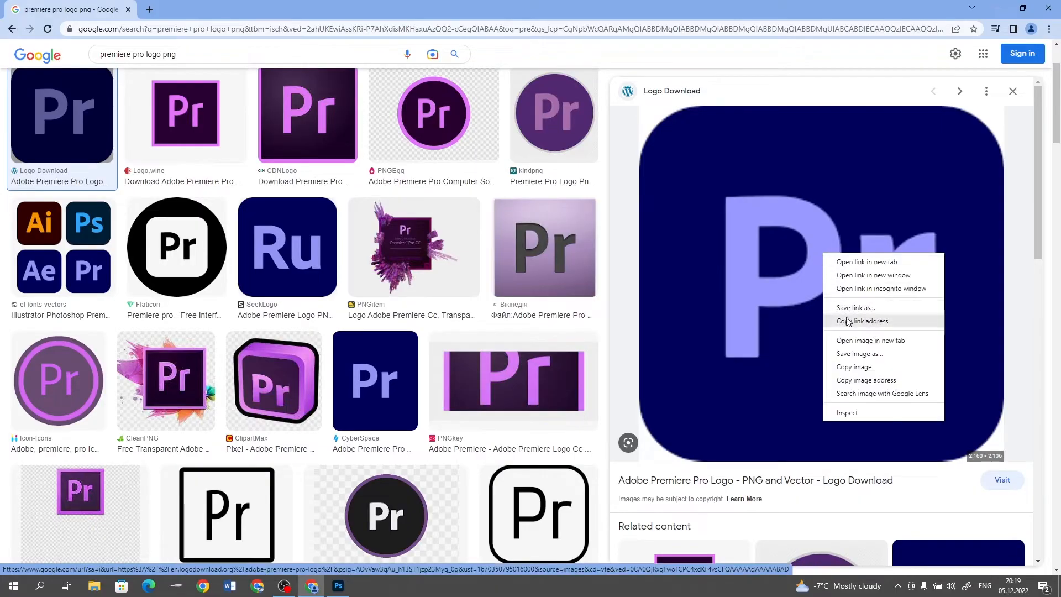
pyautogui.click(866, 367)
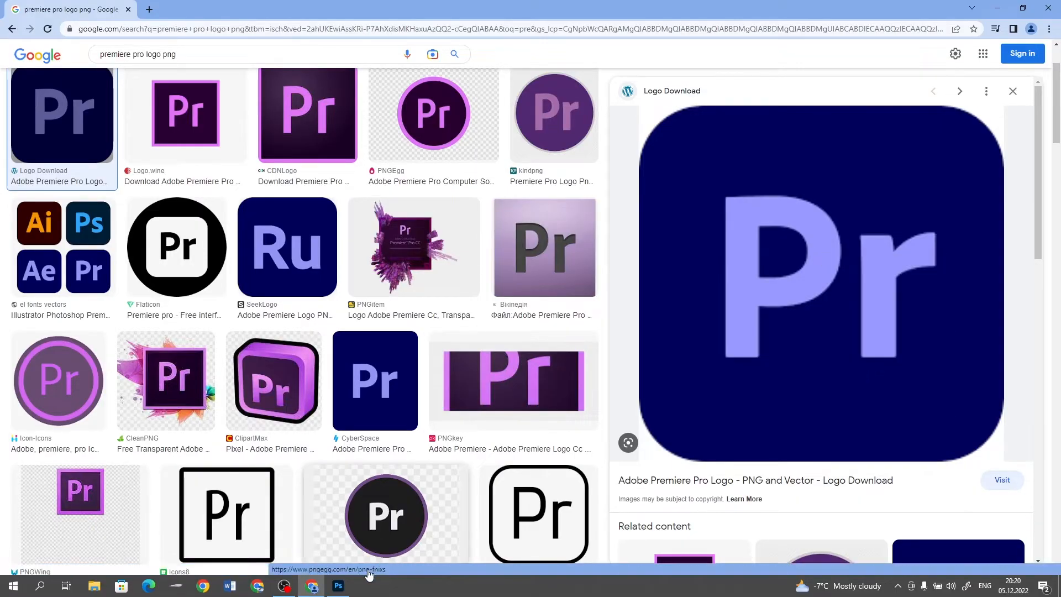
pyautogui.click(339, 586)
pyautogui.hotkey('ctrl', 'v')
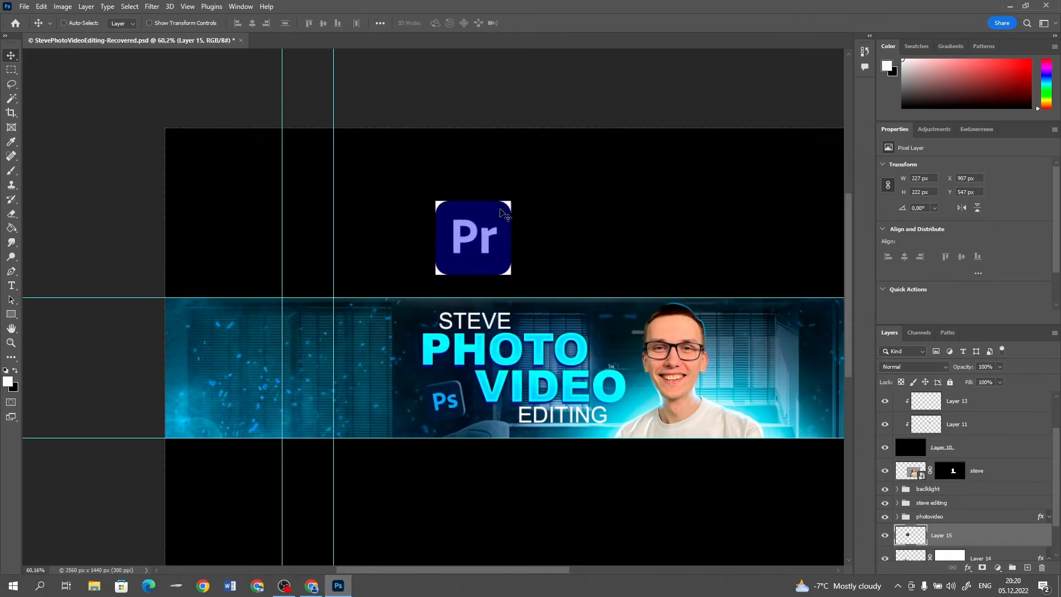
# Select the Pr logo's four white corners with the Magic Wand and hide them with a layer mask
pyautogui.scroll(5, 475, 194)
pyautogui.press('w')
pyautogui.click(366, 210)
pyautogui.keyDown('shift'); pyautogui.click(557, 206); pyautogui.keyUp('shift')
pyautogui.keyDown('shift'); pyautogui.click(557, 394); pyautogui.keyUp('shift')
pyautogui.keyDown('shift'); pyautogui.click(362, 394); pyautogui.keyUp('shift')
pyautogui.keyDown('alt'); pyautogui.click(982, 568); pyautogui.keyUp('alt')
# Paint black on the Pr logo's mask to remove the leftover white specks around its rounded corners
pyautogui.scroll(3, 349, 352)
pyautogui.press('b')
pyautogui.click(355, 381)
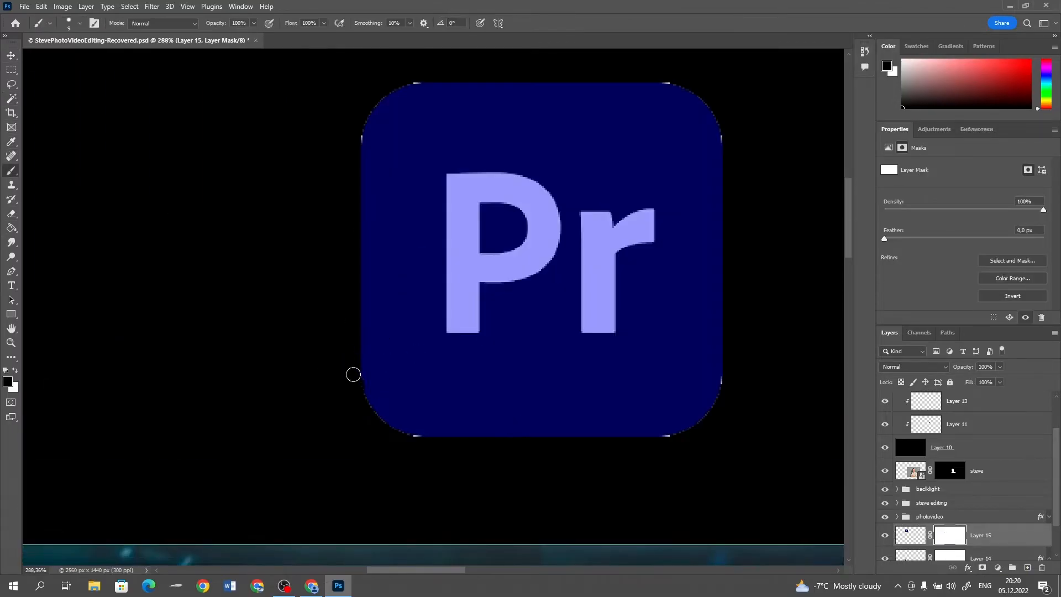
pyautogui.click(671, 76)
pyautogui.click(729, 387)
pyautogui.scroll(-10, 525, 313)
pyautogui.scroll(5, 574, 331)
# Scale the Pr logo down to about 86 x 87 px, tilt it clockwise and place it between PHOTO and the portrait
pyautogui.click(910, 535)
pyautogui.hotkey('ctrl', 't')
pyautogui.moveTo(519, 194)
pyautogui.mouseDown()
pyautogui.moveTo(459, 246)
pyautogui.moveTo(514, 234)
pyautogui.mouseUp()
pyautogui.moveTo(452, 259); pyautogui.dragTo(699, 439)
pyautogui.press('Return')
pyautogui.hotkey('ctrl', '0')
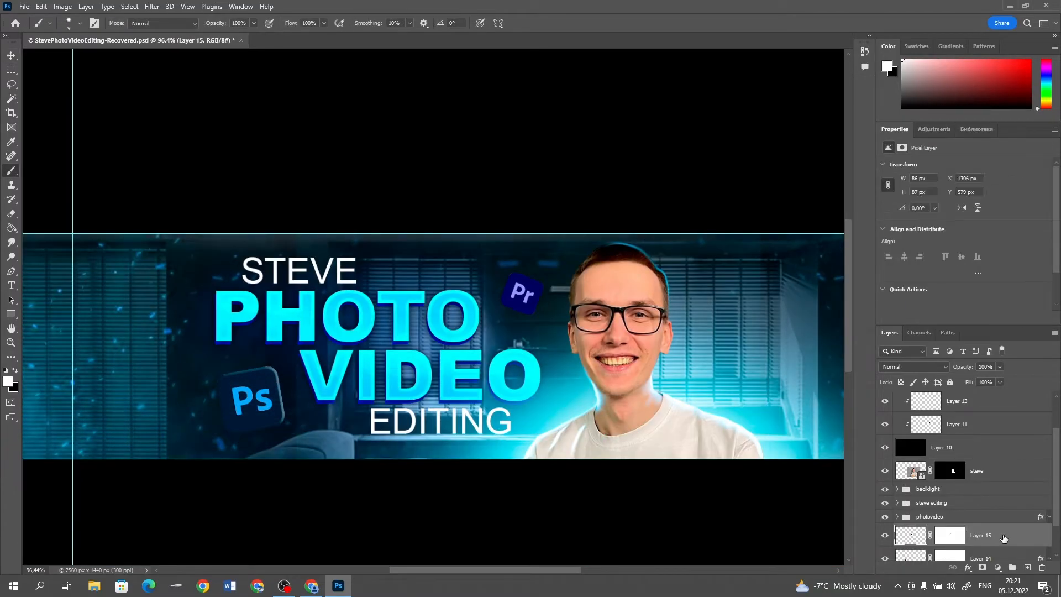
# Add Bevel & Emboss to the Pr logo with depth 417%, size 5 px, angle -145° and altitude 0°
pyautogui.doubleClick(1004, 539)
pyautogui.moveTo(603, 108); pyautogui.dragTo(649, 102)
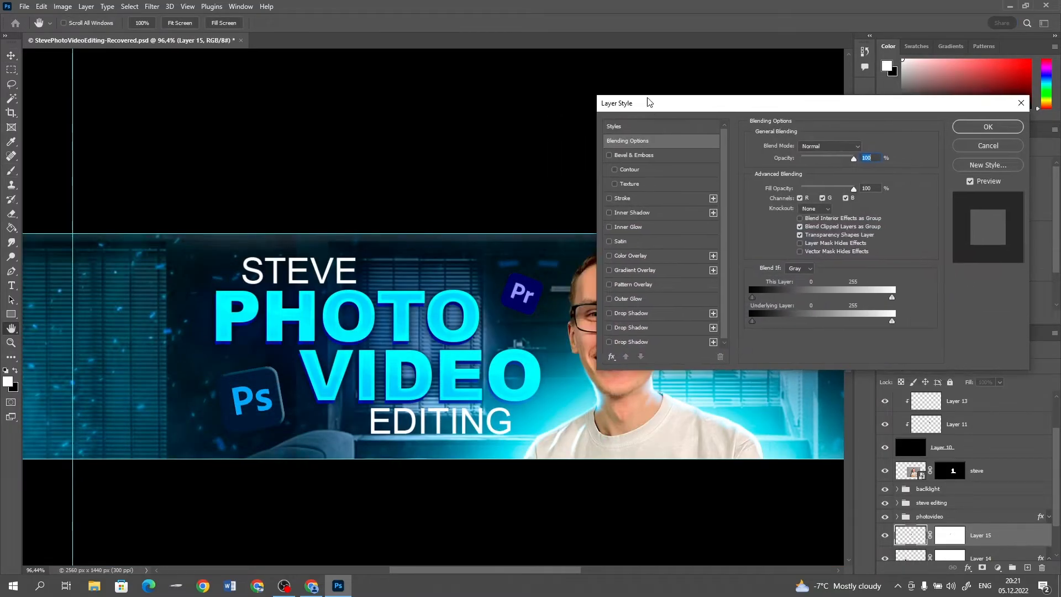
pyautogui.click(623, 157)
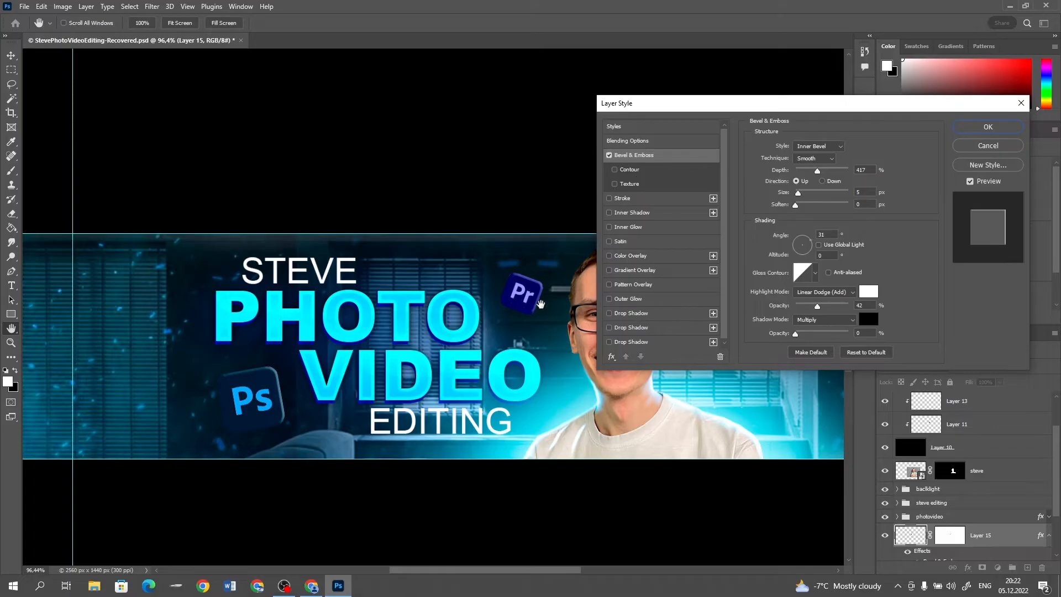
pyautogui.click(794, 252)
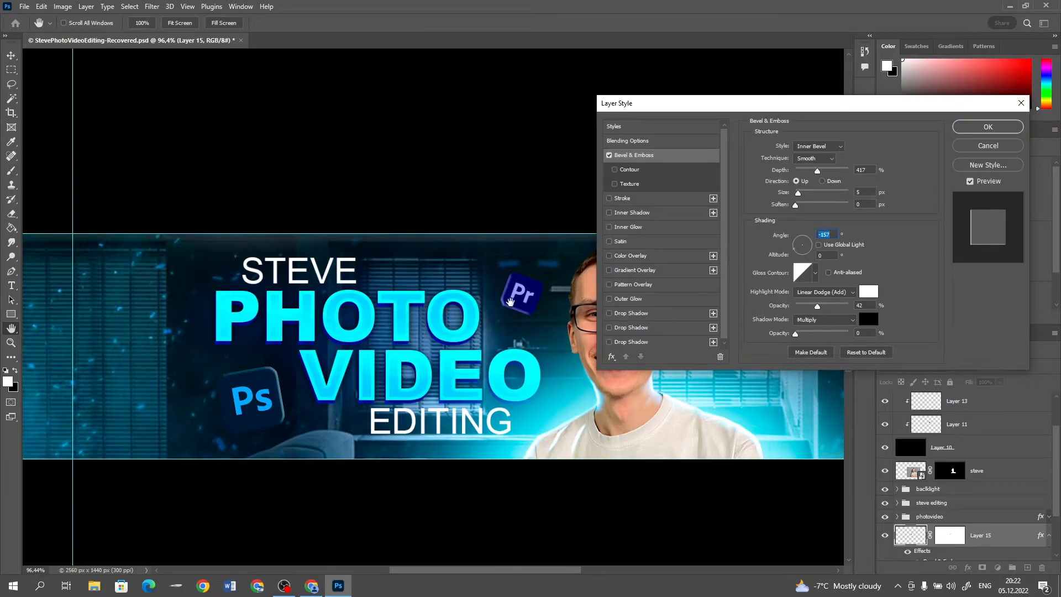
pyautogui.click(810, 240)
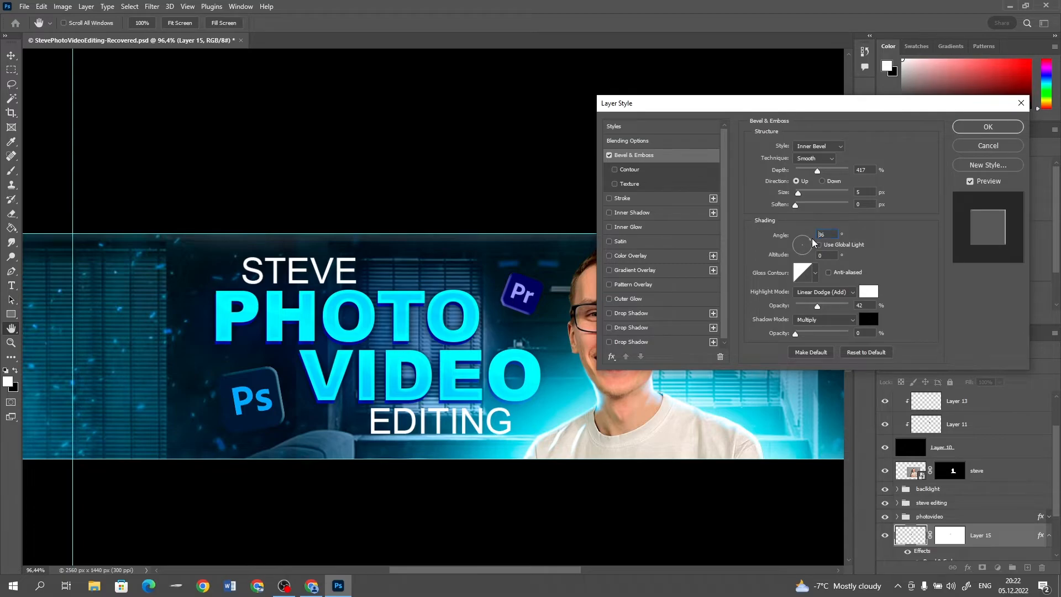
pyautogui.click(796, 252)
pyautogui.click(1011, 130)
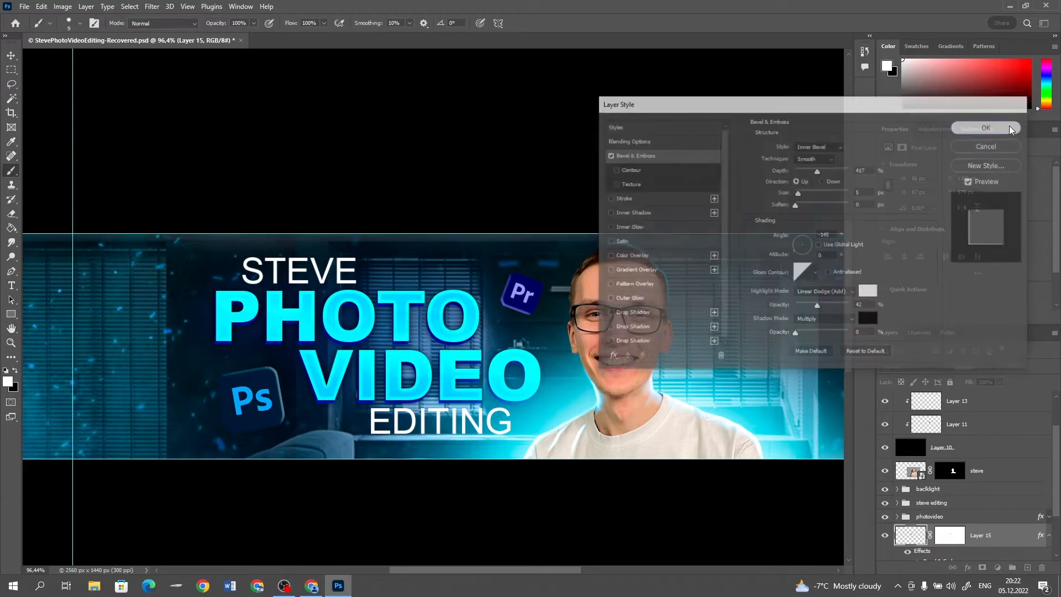
# Copy the rounded dark blue Ae logo from the "after effects logo png" image results and paste it into the banner
pyautogui.scroll(-2, 328, 306)
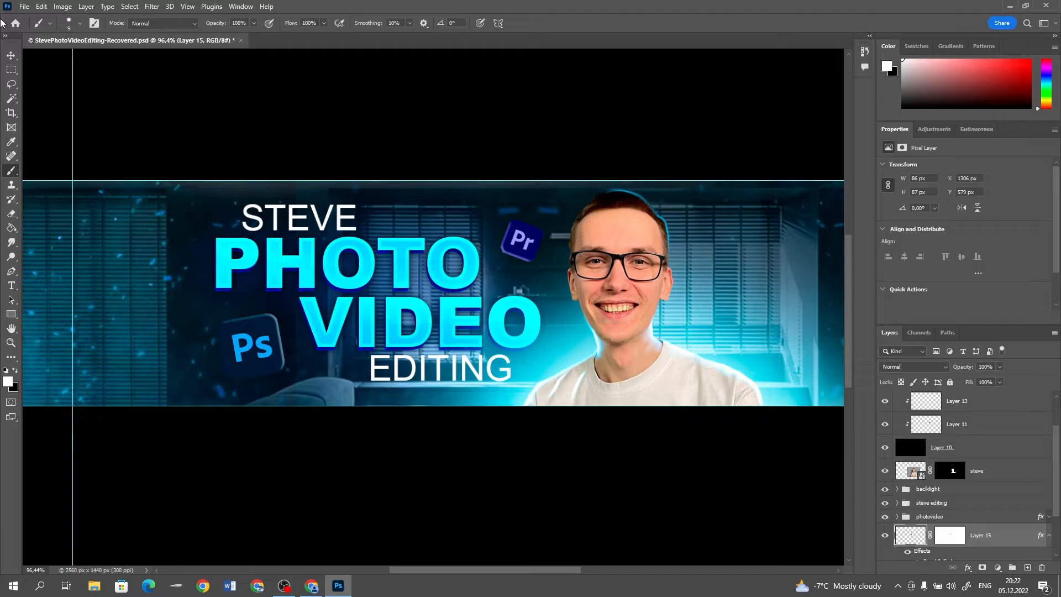
pyautogui.click(14, 57)
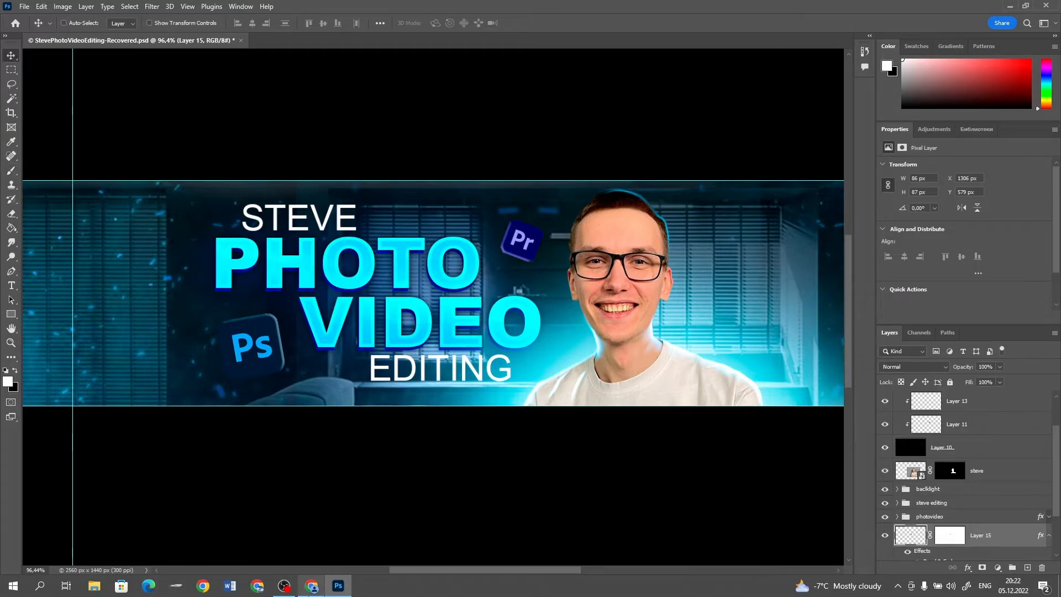
pyautogui.click(312, 586)
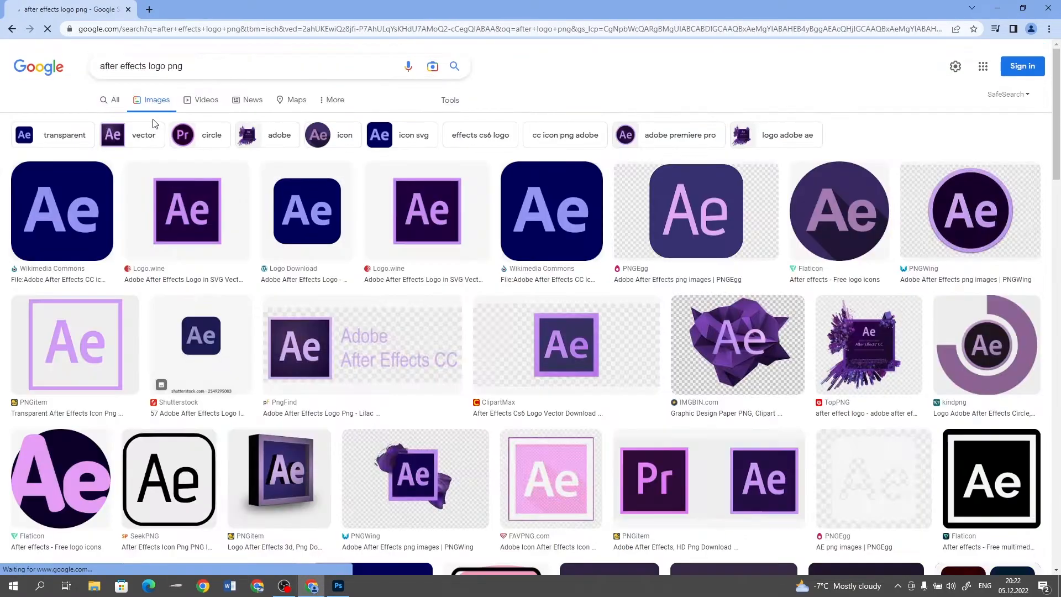
pyautogui.click(48, 211)
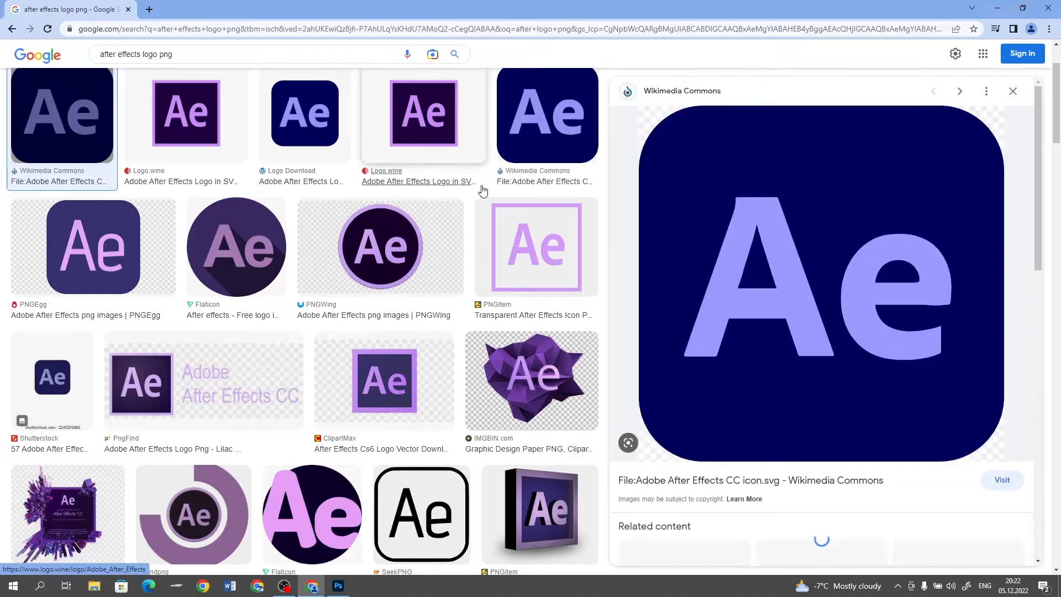
pyautogui.rightClick(800, 278)
pyautogui.click(843, 407)
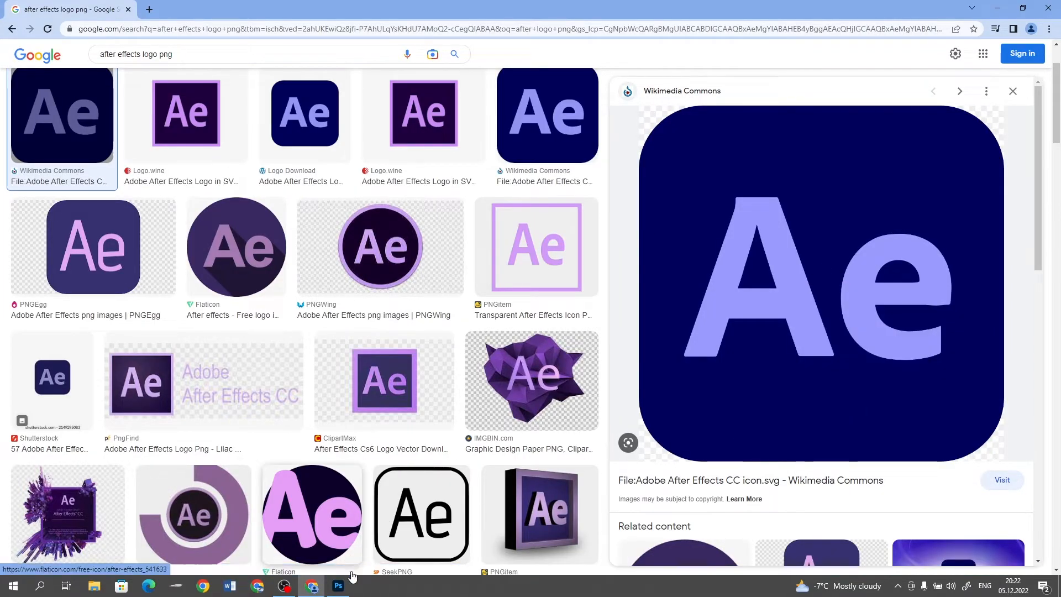
pyautogui.click(338, 586)
pyautogui.hotkey('ctrl', 'v')
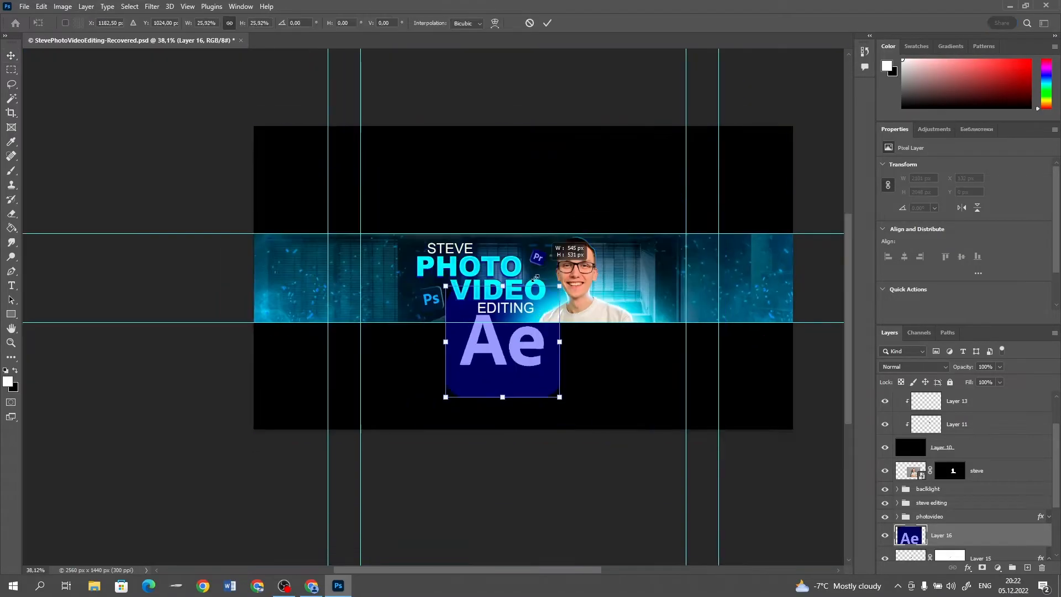
# Mask the Ae logo's corners, shrink and tilt it about -7.5°, and place it across the banner strip's upper edge, left of STEVE
pyautogui.click(983, 568)
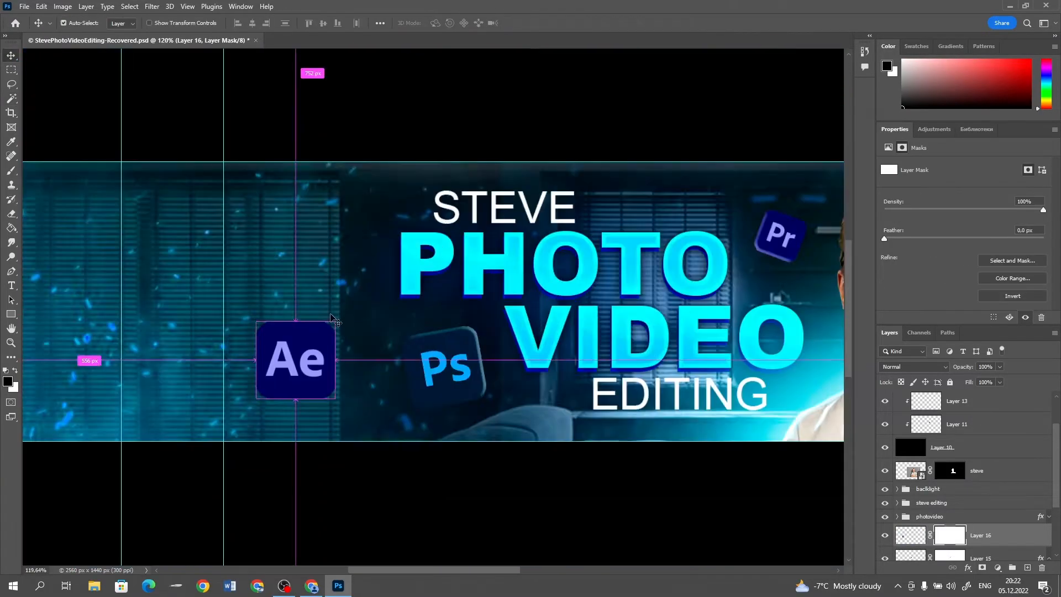
pyautogui.hotkey('ctrl', 't')
pyautogui.moveTo(294, 369); pyautogui.dragTo(301, 180)
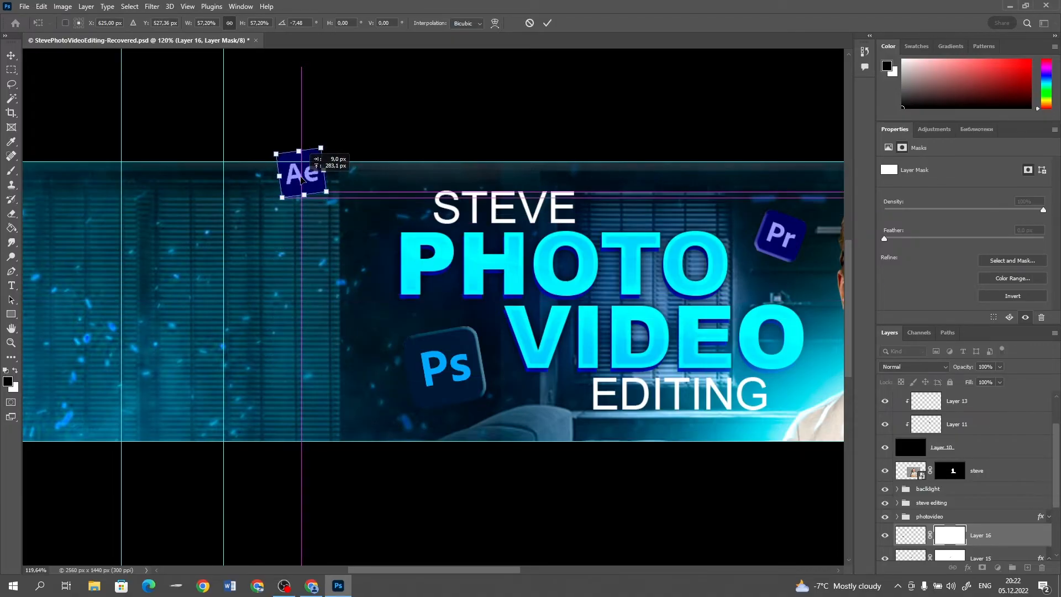
pyautogui.press('Return')
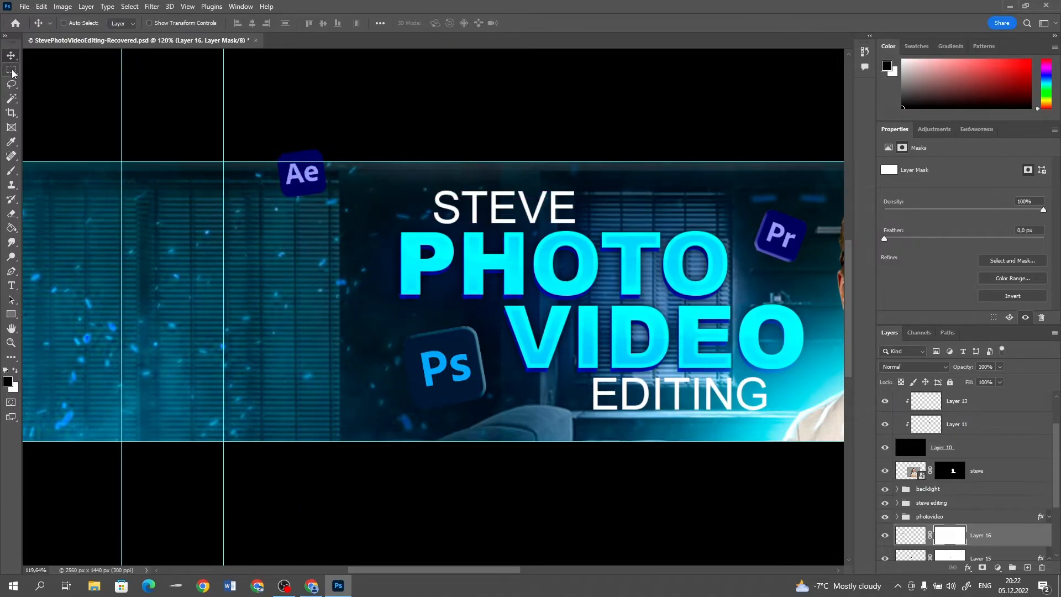
# Mask out the part of the Ae logo that sticks out above the banner strip's upper guide
pyautogui.click(12, 69)
pyautogui.moveTo(224, 100); pyautogui.dragTo(354, 161)
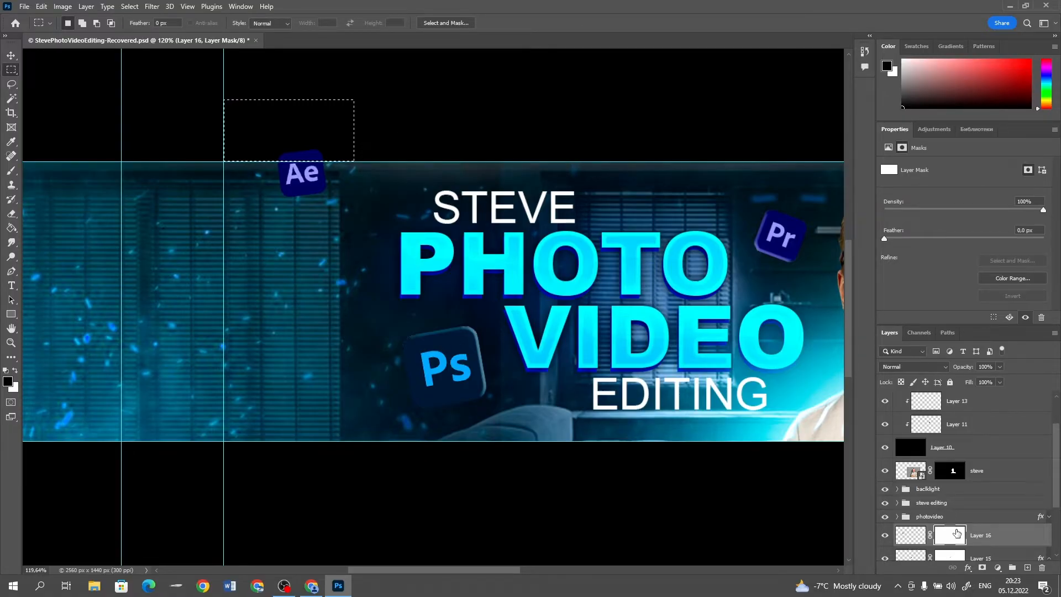
pyautogui.press('b')
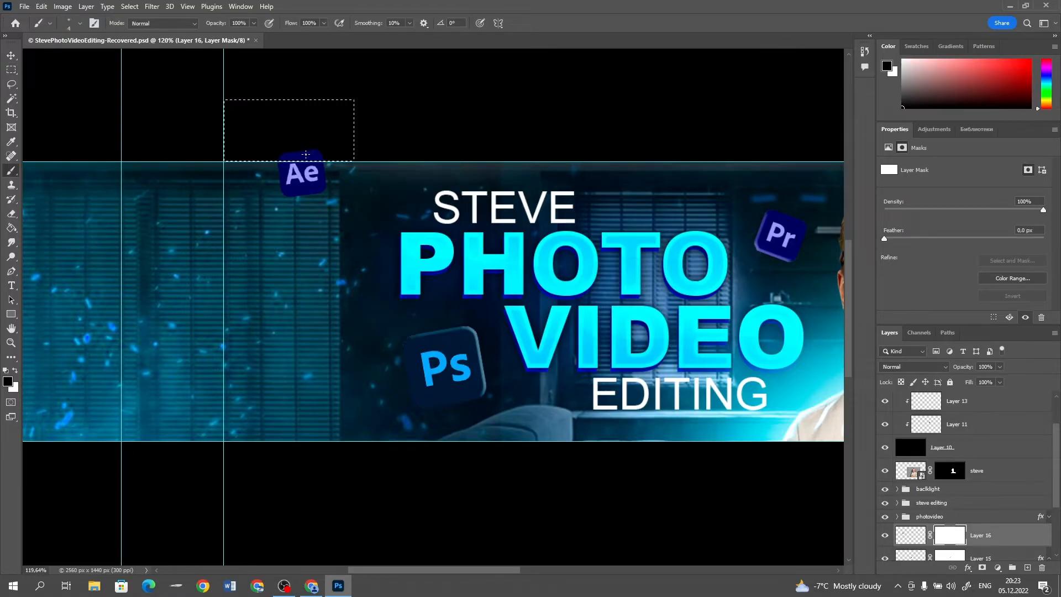
pyautogui.press(']')
pyautogui.press(']')
pyautogui.press(']')
pyautogui.press(']')
pyautogui.press(']')
pyautogui.press(']')
pyautogui.press(']')
pyautogui.press(']')
pyautogui.moveTo(348, 153); pyautogui.dragTo(393, 157)
pyautogui.hotkey('ctrl', 'd')
pyautogui.scroll(-4, 324, 153)
pyautogui.scroll(4, 323, 138)
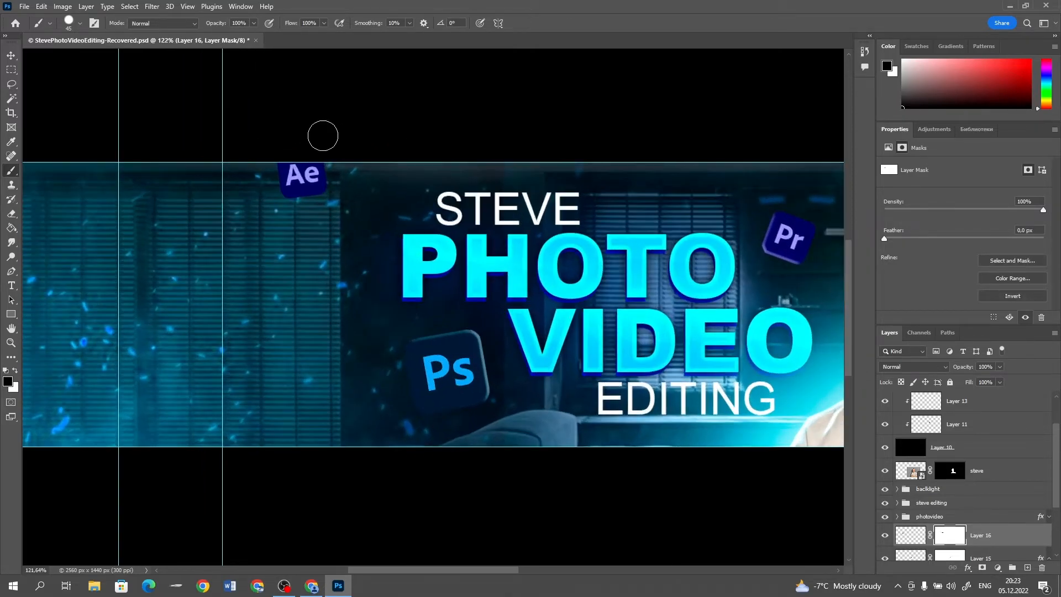
# Add Bevel & Emboss to the Ae logo with depth 417%, size 3 px and angle -36°
pyautogui.doubleClick(1009, 537)
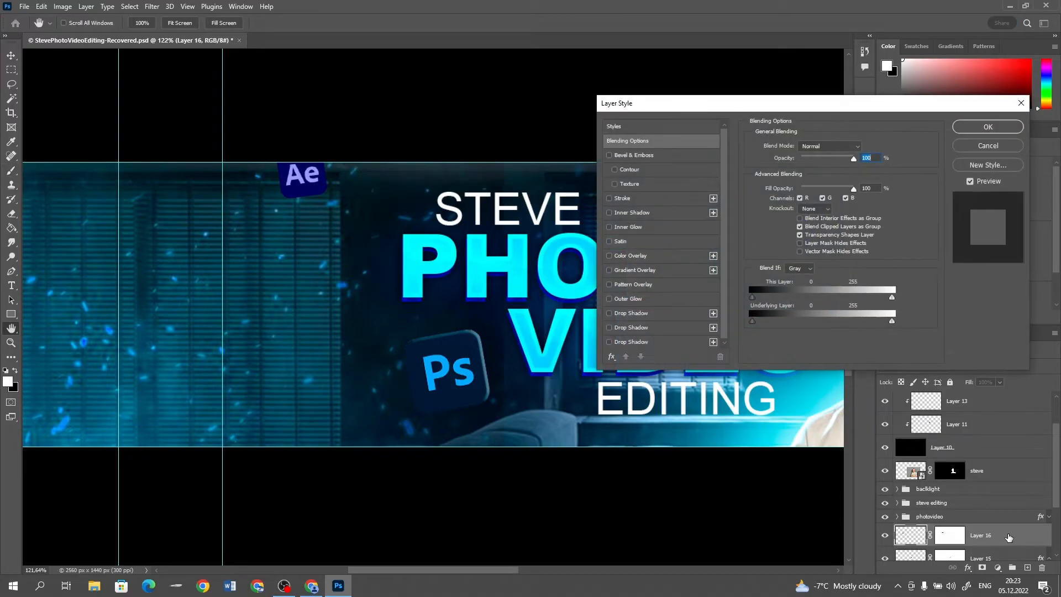
pyautogui.click(638, 156)
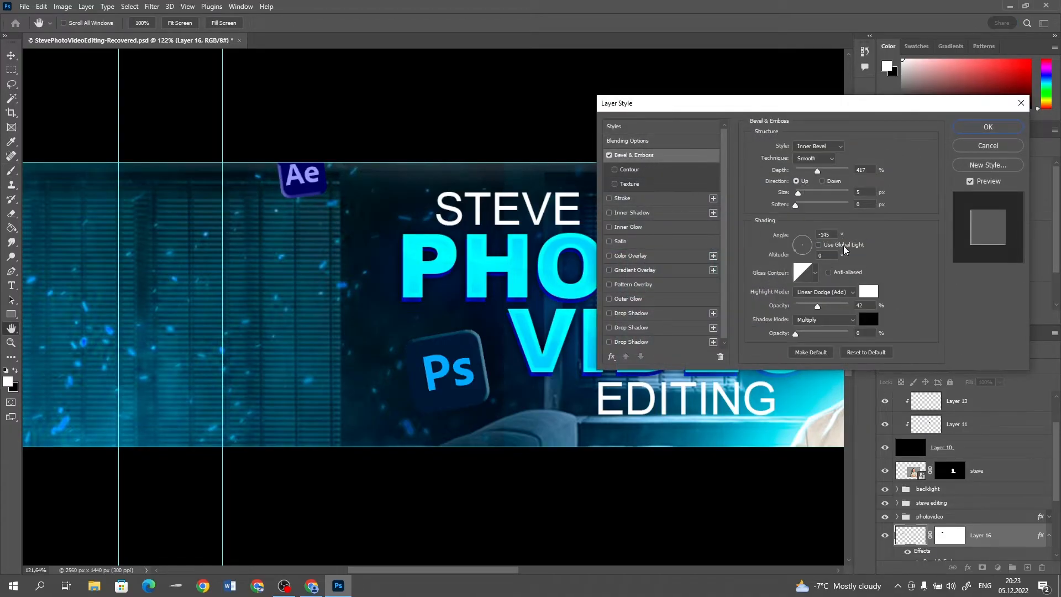
pyautogui.click(816, 253)
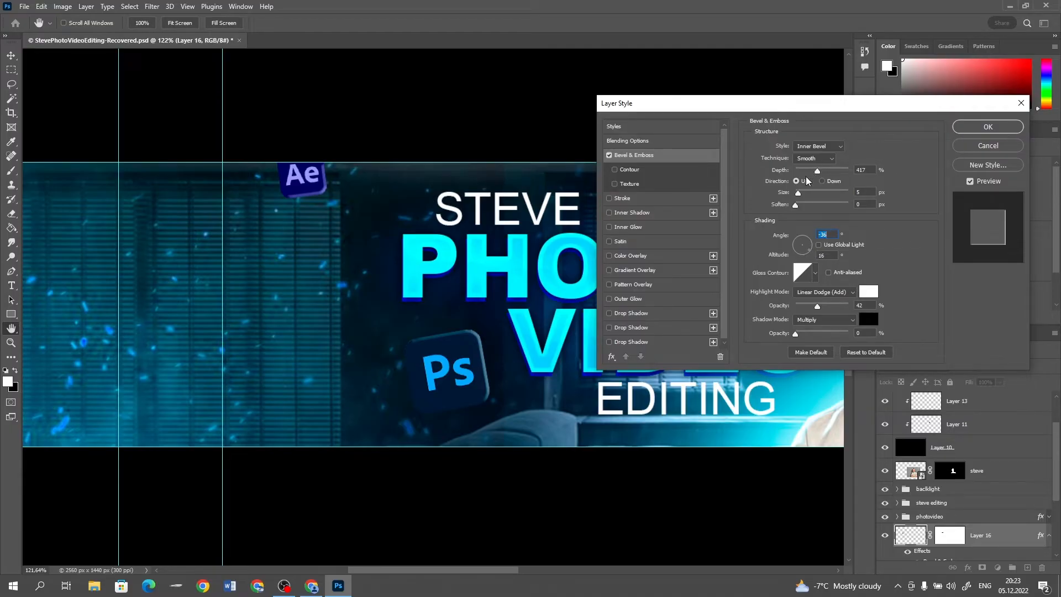
pyautogui.moveTo(799, 193); pyautogui.dragTo(798, 194)
pyautogui.click(986, 127)
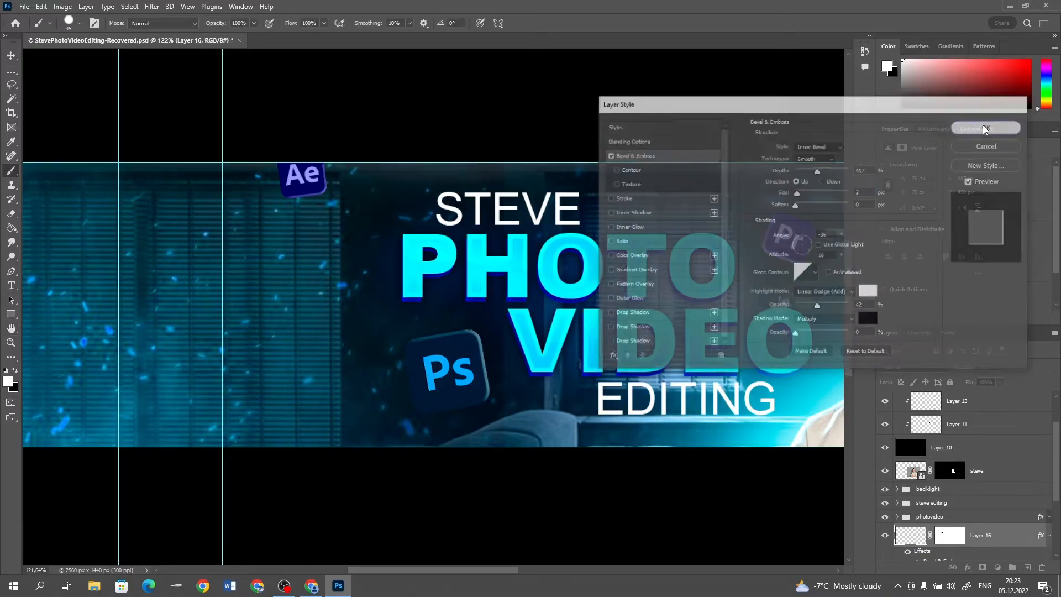
# Apply a slight Gaussian Blur to the Ae logo
pyautogui.click(150, 9)
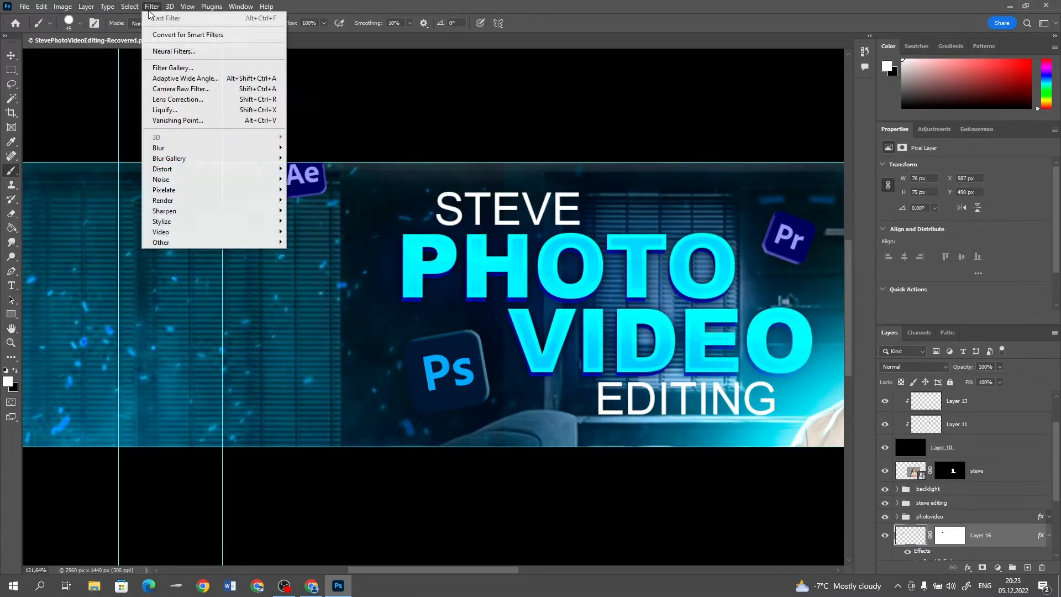
pyautogui.moveTo(232, 149)
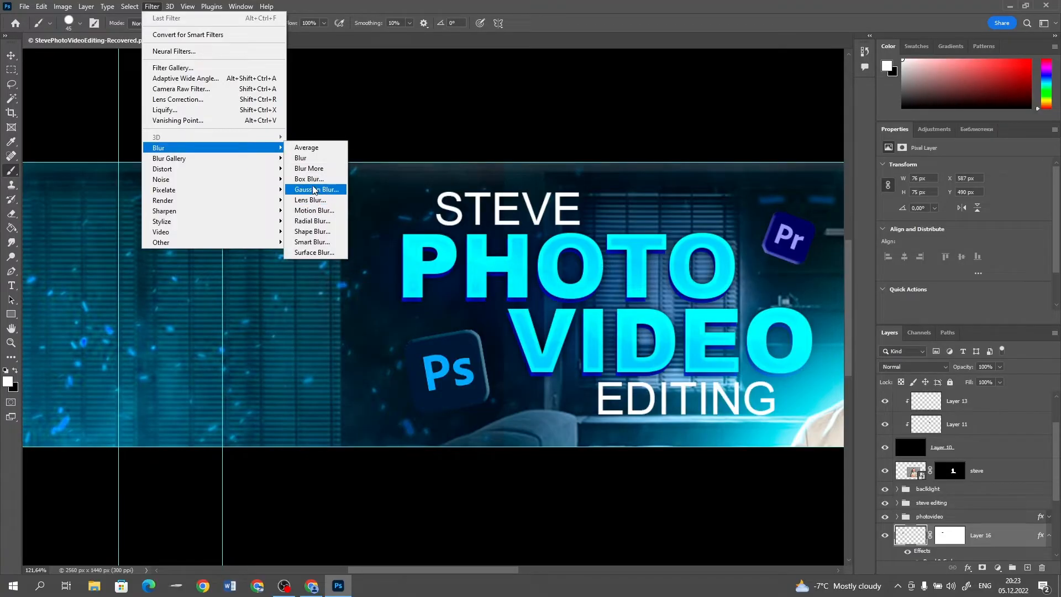
pyautogui.click(301, 192)
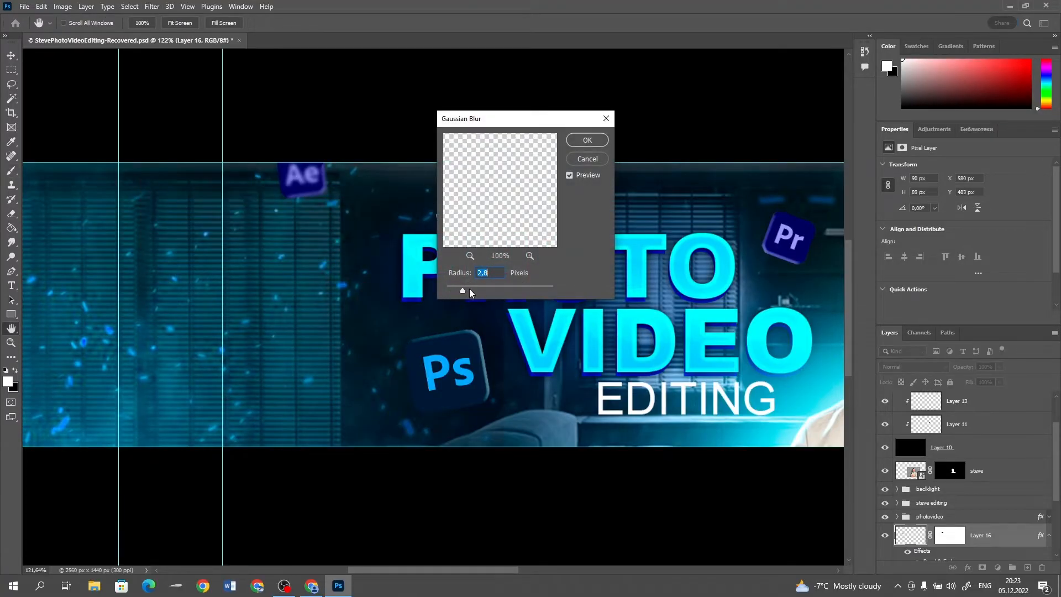
pyautogui.click(587, 141)
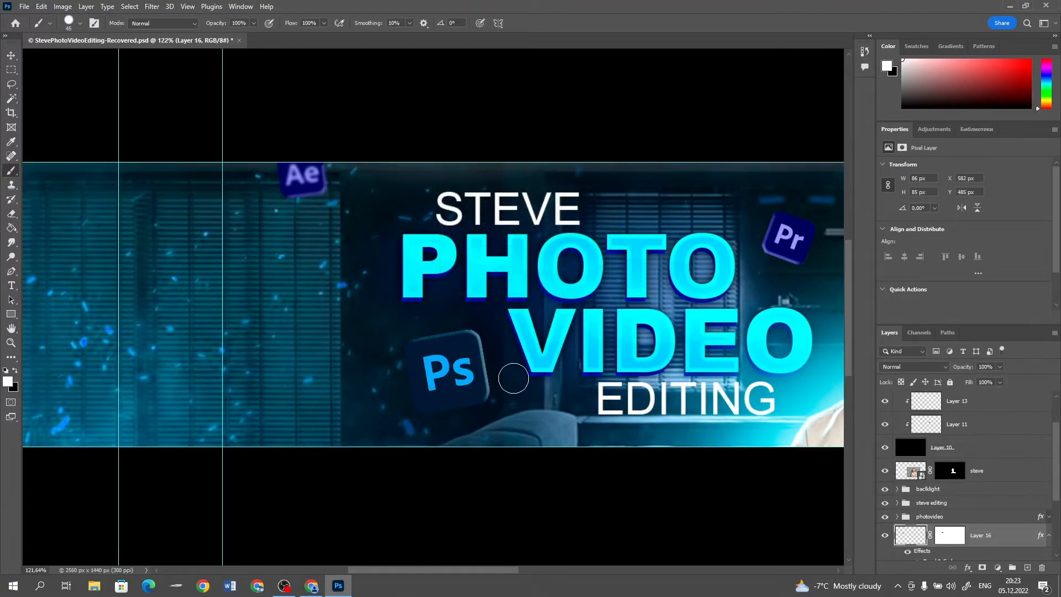
# Examine the whole banner and the area around the portrait to judge the placement of the logos
pyautogui.scroll(-5, 526, 378)
pyautogui.scroll(-4, 528, 380)
pyautogui.scroll(5, 752, 427)
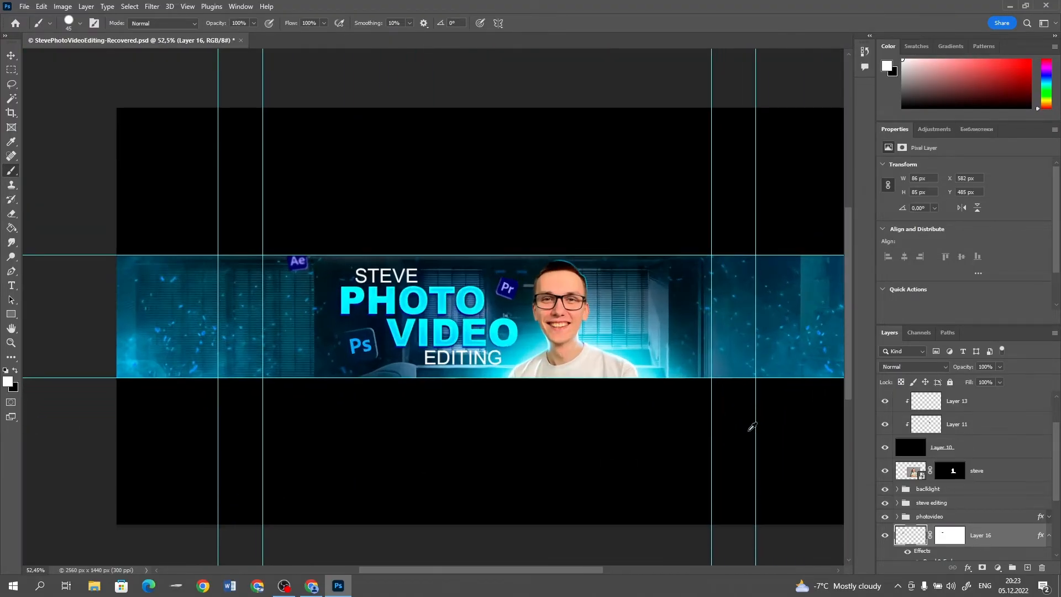
pyautogui.scroll(2, 307, 260)
pyautogui.scroll(-1, 321, 299)
pyautogui.scroll(-3, 320, 299)
pyautogui.scroll(5, 631, 356)
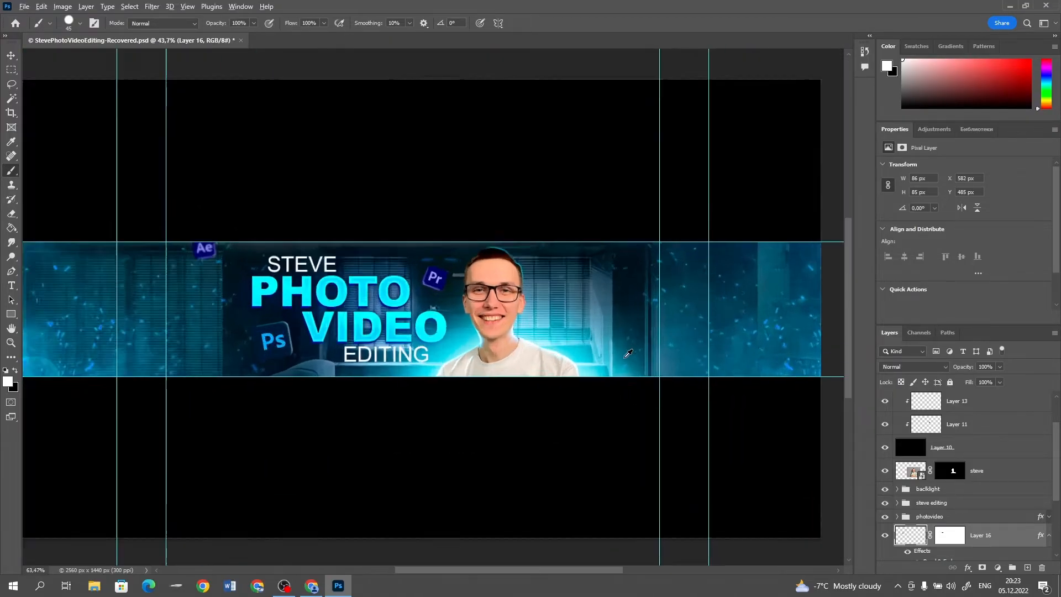
pyautogui.scroll(2, 576, 285)
pyautogui.scroll(-3, 578, 283)
pyautogui.scroll(4, 581, 265)
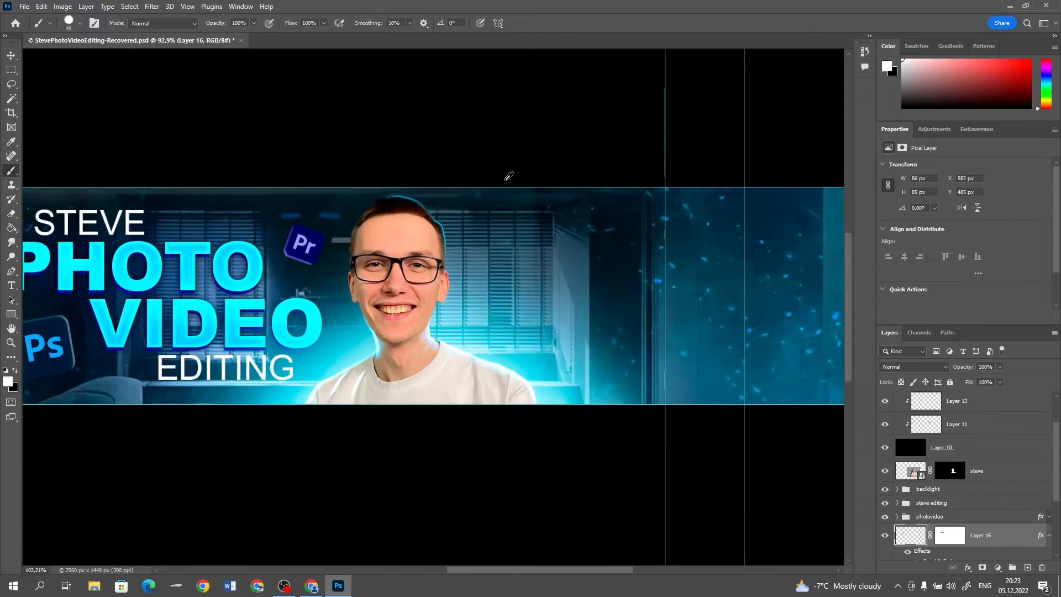
# Paste the red YouTube play logo into the banner and mask out its background
pyautogui.moveTo(311, 586)
pyautogui.click(312, 525)
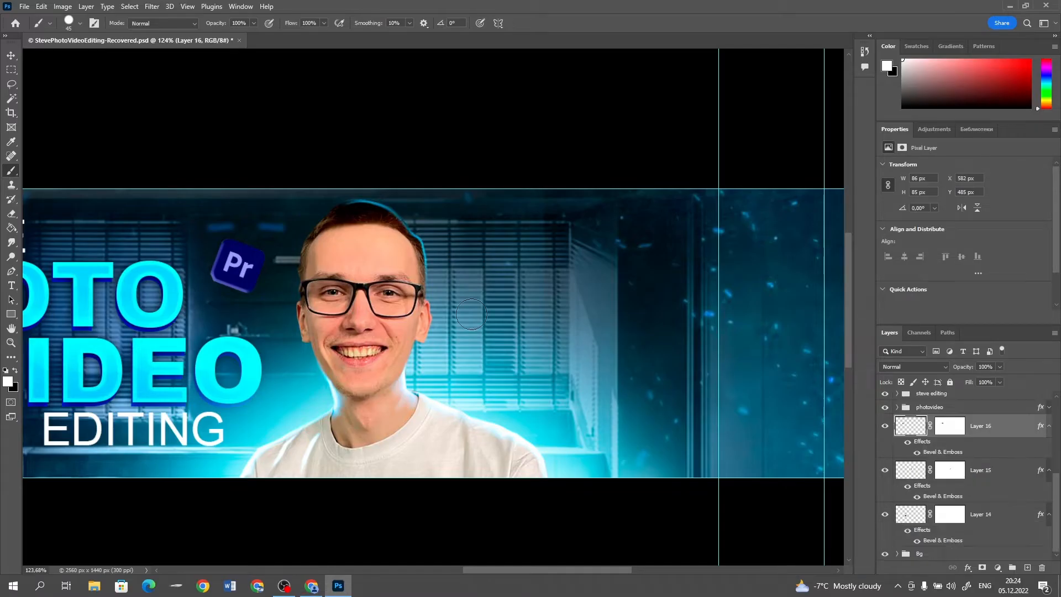
pyautogui.hotkey('ctrl', 'v')
pyautogui.press('w')
pyautogui.click(982, 568)
# Scale the YouTube logo down, tilt it slightly clockwise and place it to the right of the portrait's head
pyautogui.press('v')
pyautogui.hotkey('ctrl', 't')
pyautogui.moveTo(83, 551); pyautogui.dragTo(658, 354)
pyautogui.moveTo(652, 298); pyautogui.dragTo(587, 247)
pyautogui.press('Return')
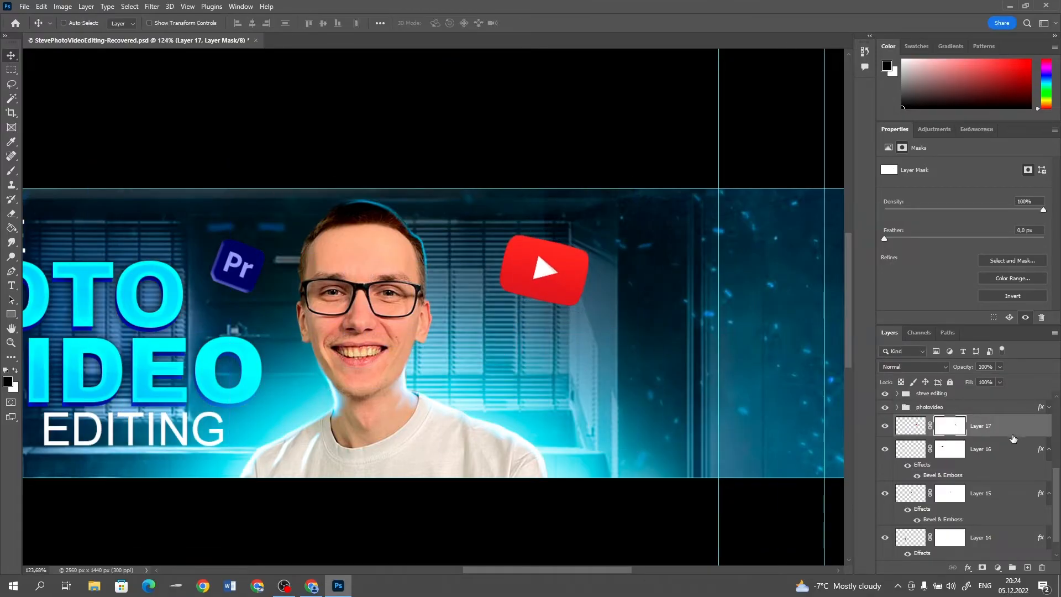
# Add a Bevel & Emboss layer style to the YouTube logo
pyautogui.doubleClick(1015, 435)
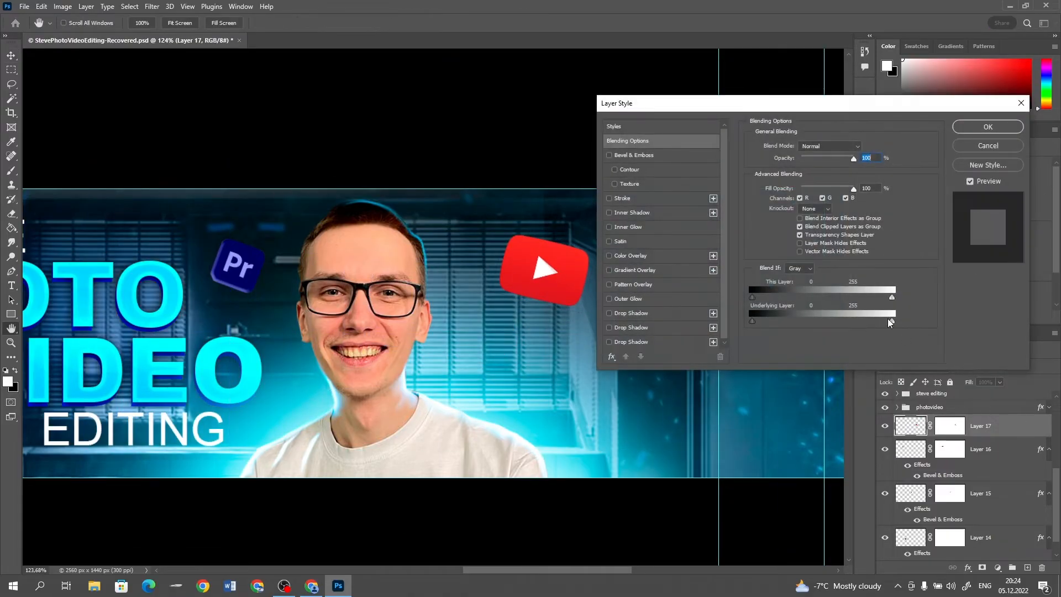
pyautogui.click(646, 156)
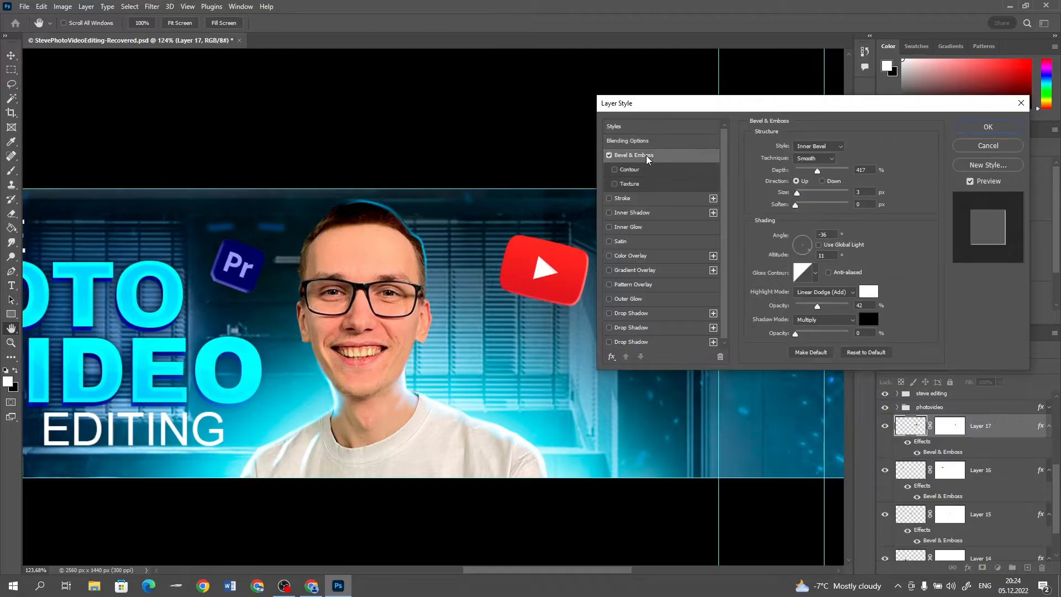
pyautogui.click(799, 255)
# Add a red Outer Glow to the YouTube logo with 44% opacity and a size of 76 px
pyautogui.click(610, 299)
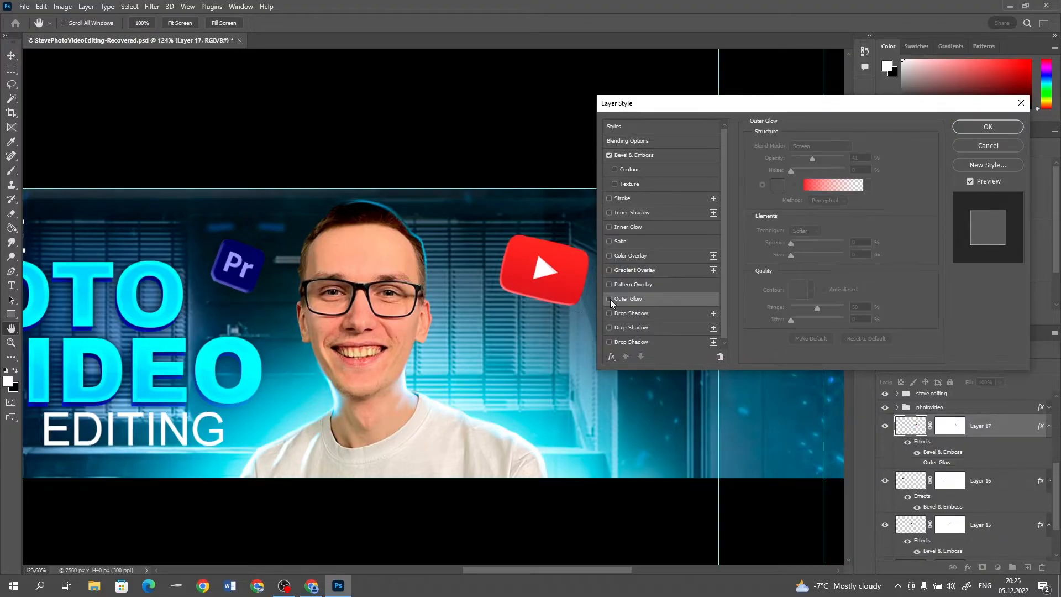
pyautogui.click(610, 300)
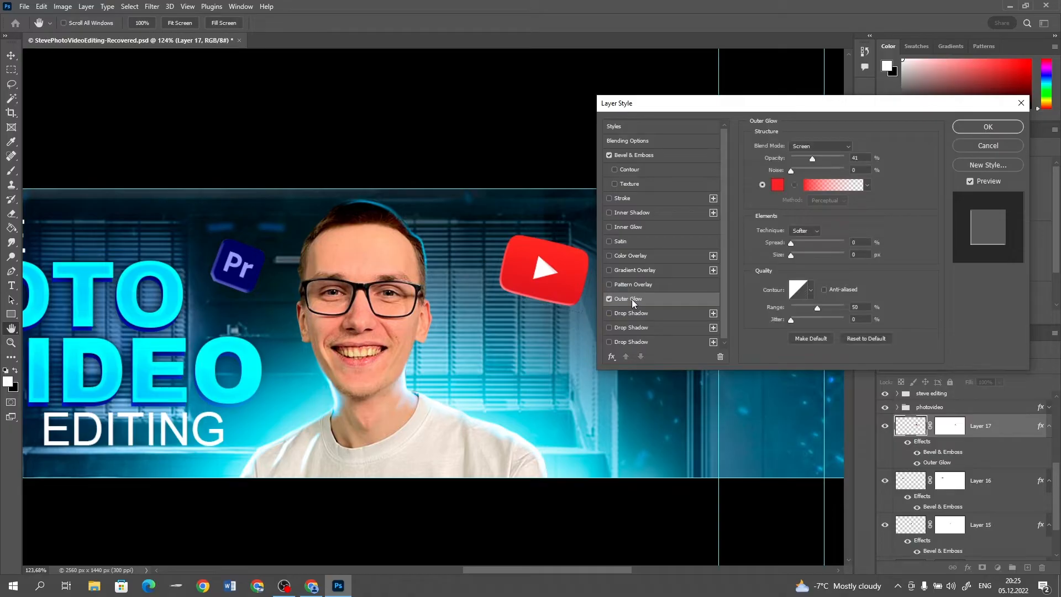
pyautogui.moveTo(812, 158); pyautogui.dragTo(814, 160)
pyautogui.moveTo(798, 254); pyautogui.dragTo(810, 255)
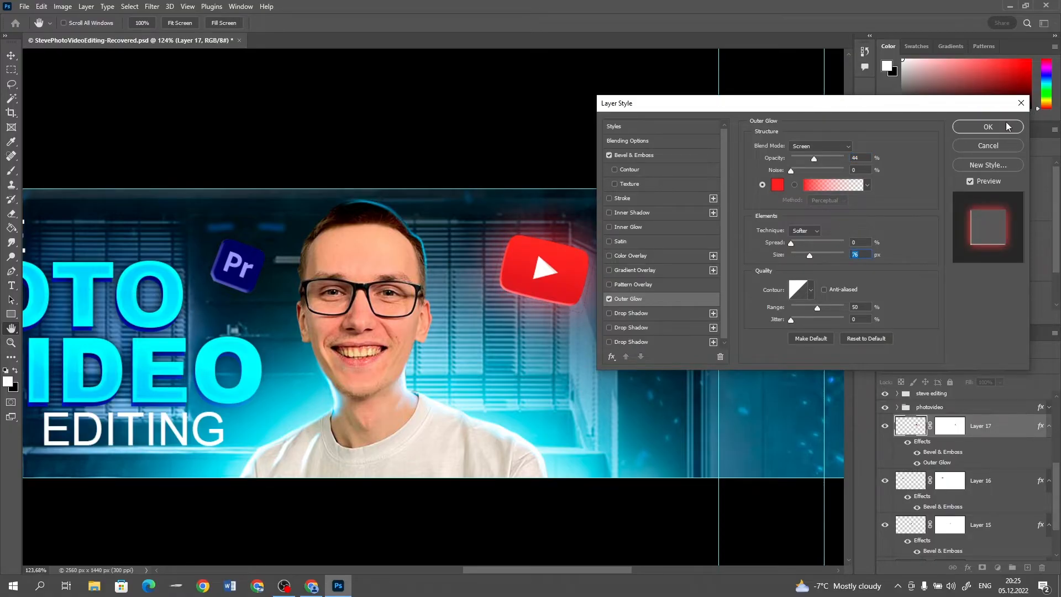
pyautogui.click(989, 126)
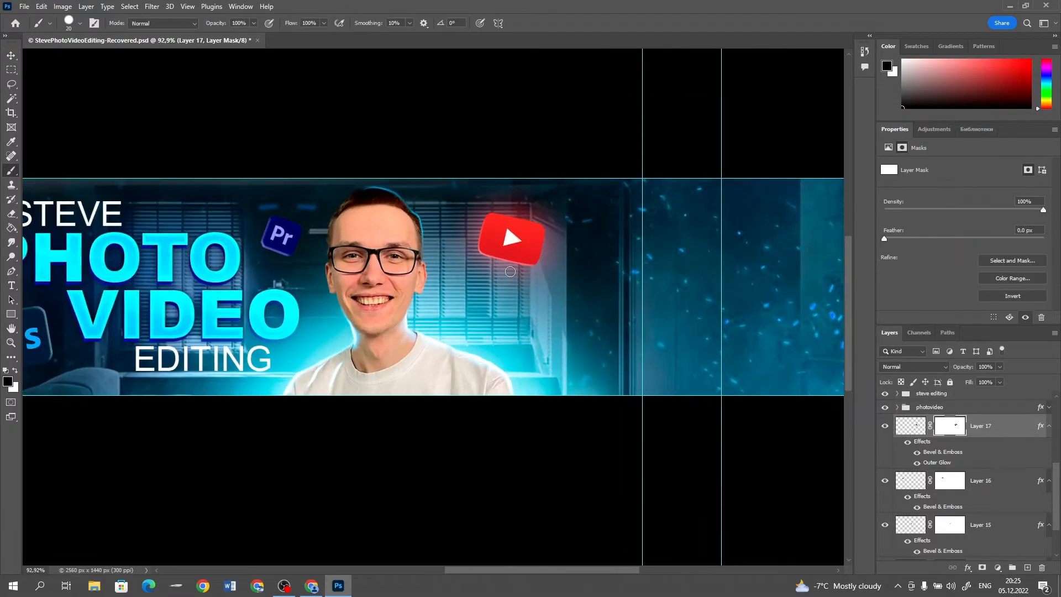
# In Chrome, search Google Images for "instagra png" and copy the large rounded-square Instagram icon
pyautogui.hotkey('alt', 'Tab')
pyautogui.moveTo(150, 53); pyautogui.dragTo(97, 53)
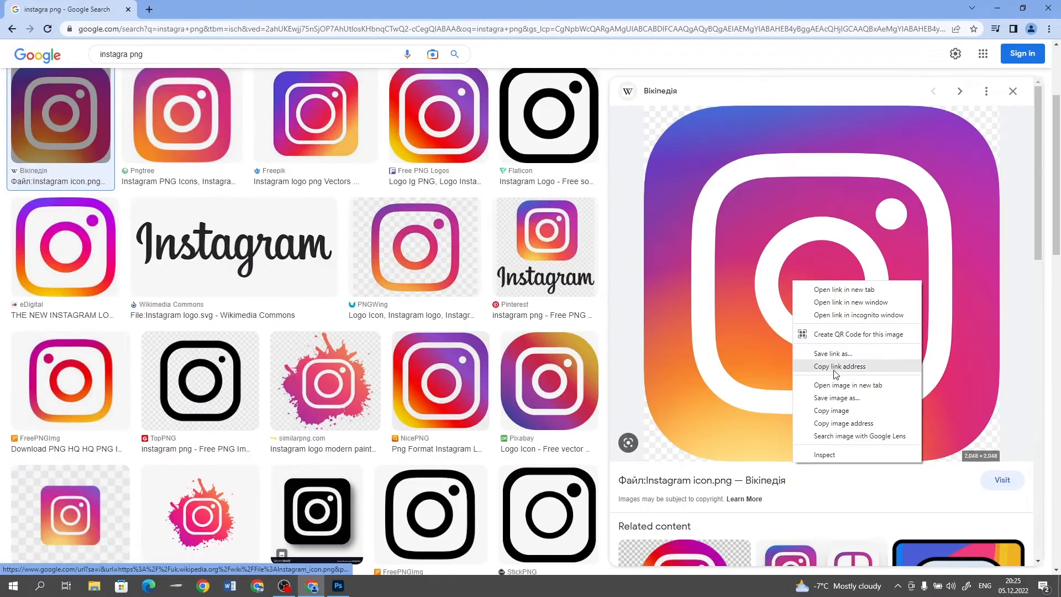
pyautogui.click(831, 410)
# Paste the Instagram icon into the Photoshop banner, scale it to about 76 px, tilt it clockwise and place it below the YouTube logo
pyautogui.hotkey('alt', 'Tab')
pyautogui.hotkey('ctrl', 'v')
pyautogui.hotkey('ctrl', 't')
pyautogui.hotkey('alt', 'shift')
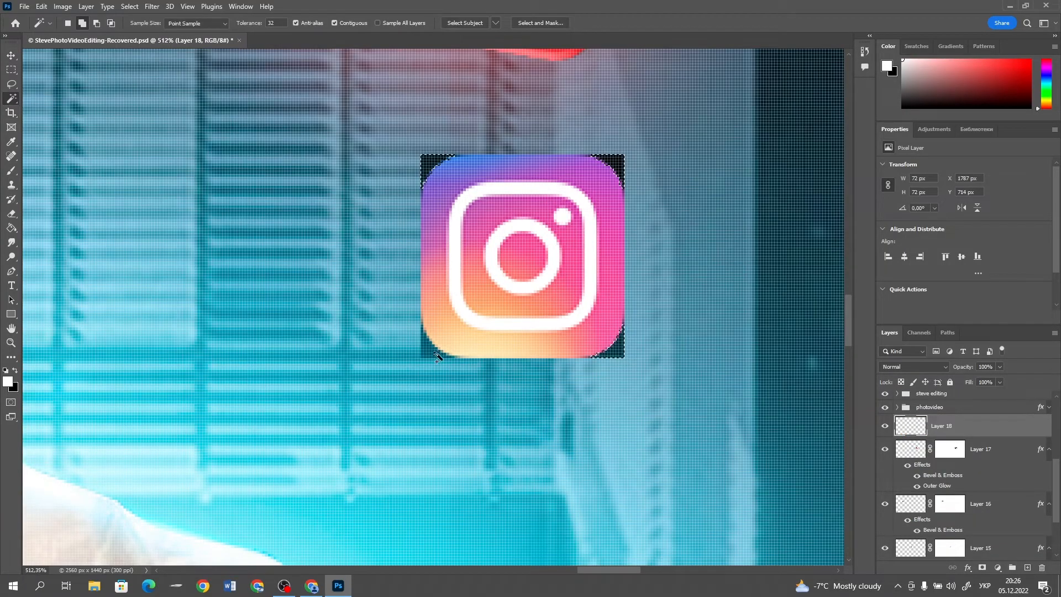
pyautogui.hotkey('ctrl', 't')
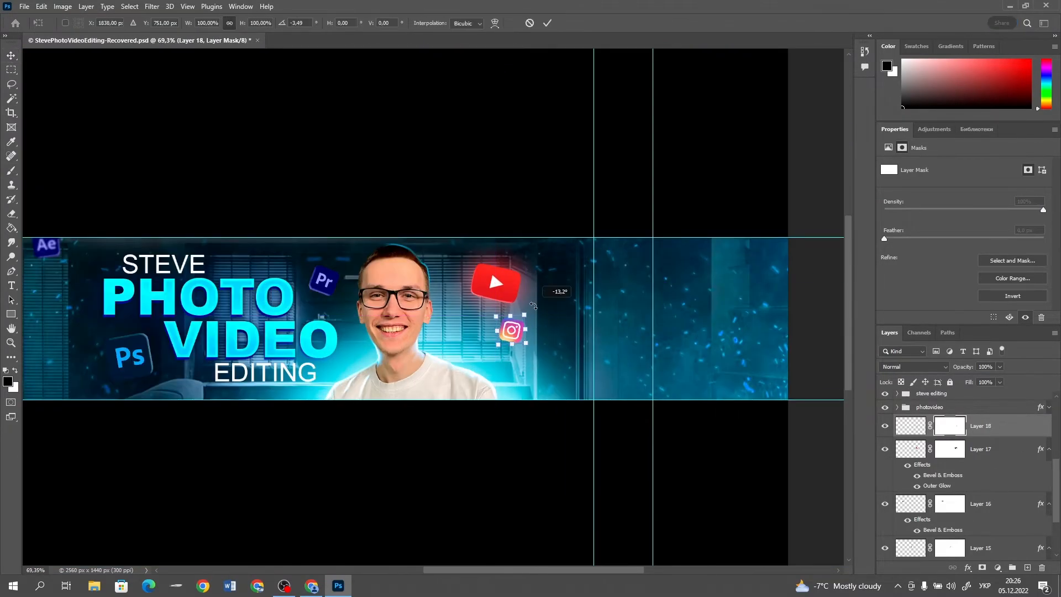
pyautogui.press('Return')
# Apply a slight Gaussian Blur to the Instagram icon and shift it a little down and to the right
pyautogui.click(911, 426)
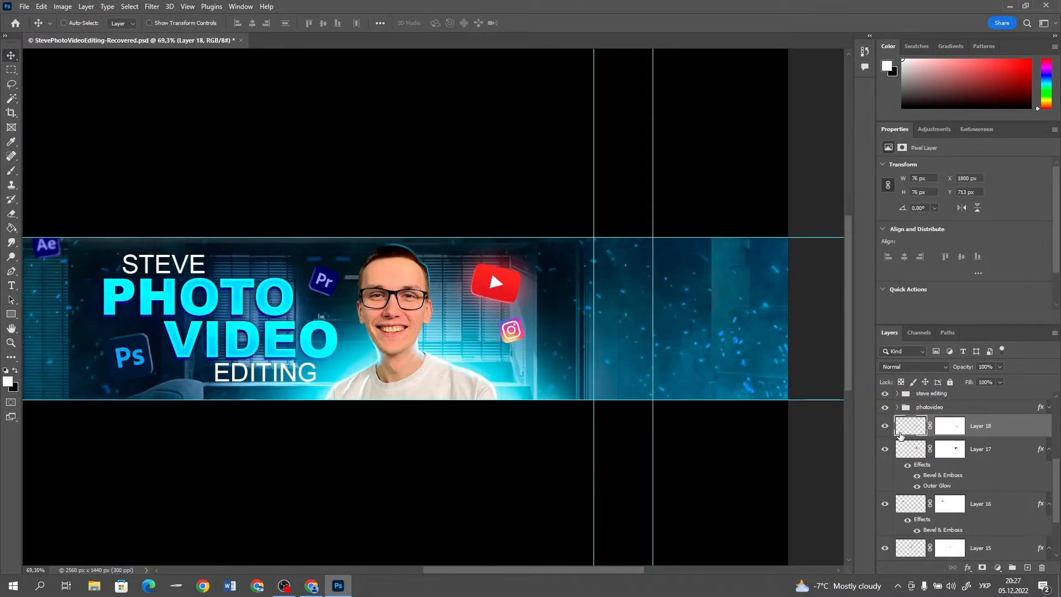
pyautogui.click(152, 6)
pyautogui.moveTo(160, 152)
pyautogui.click(317, 189)
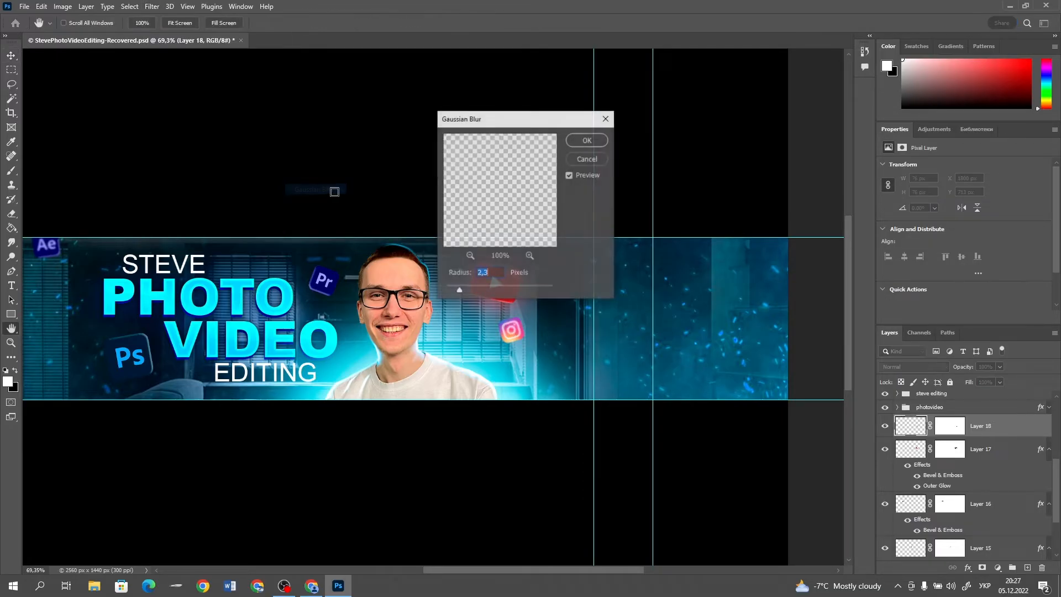
pyautogui.moveTo(459, 290)
pyautogui.mouseDown()
pyautogui.moveTo(473, 289)
pyautogui.moveTo(463, 289)
pyautogui.mouseUp()
pyautogui.press('Return')
pyautogui.press('v')
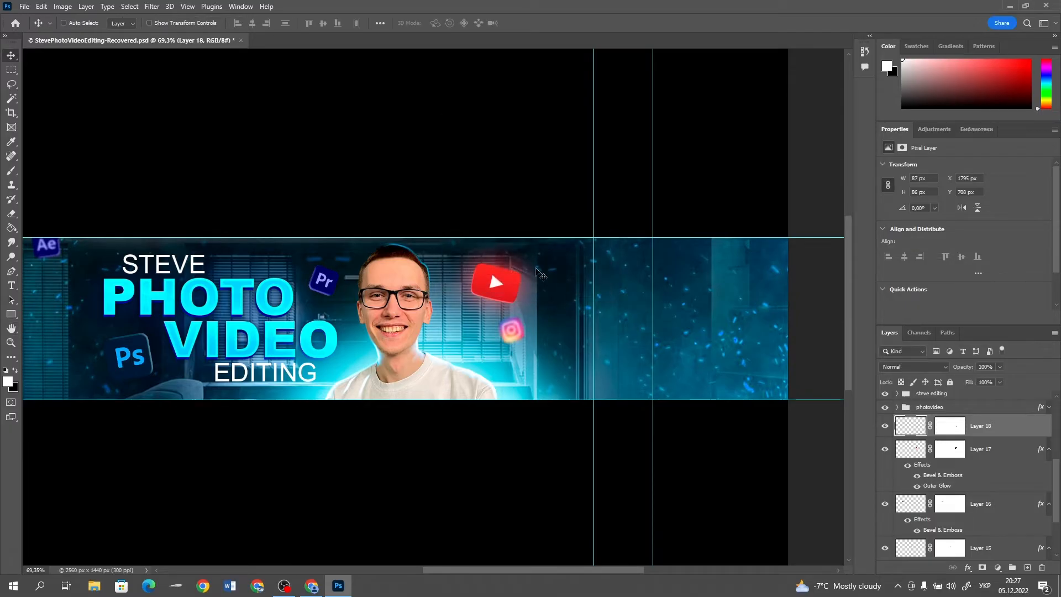
pyautogui.moveTo(511, 342); pyautogui.dragTo(531, 349)
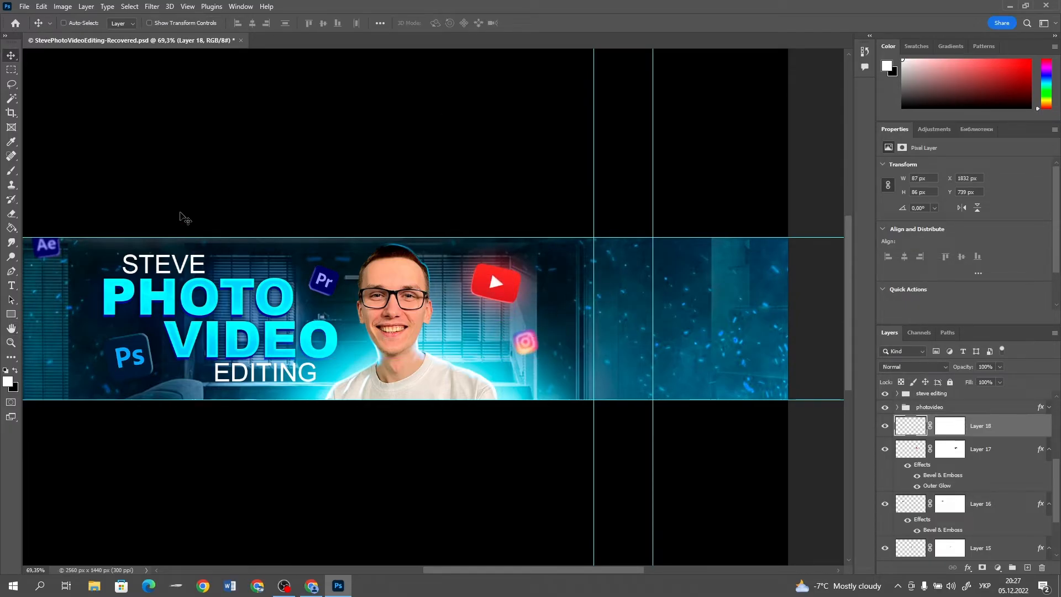
# In Chrome, search Google Images for "tiktok png" and copy the black rounded-square TikTok icon from PNGWing
pyautogui.click(276, 580)
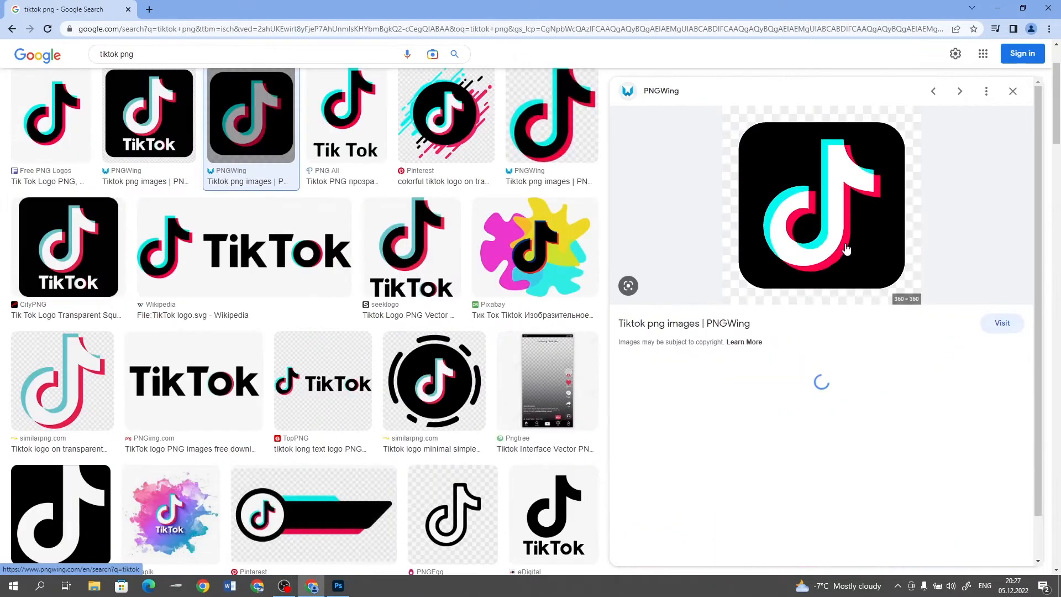
pyautogui.rightClick(821, 237)
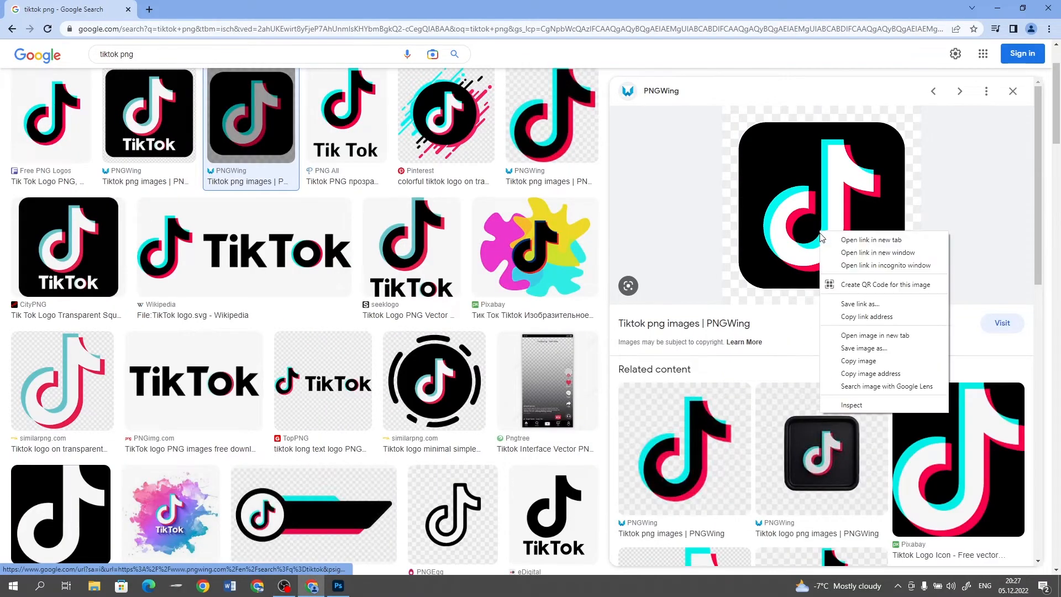
pyautogui.click(851, 361)
# Paste the TikTok icon into the Photoshop banner and mask out its background
pyautogui.hotkey('alt', 'Tab')
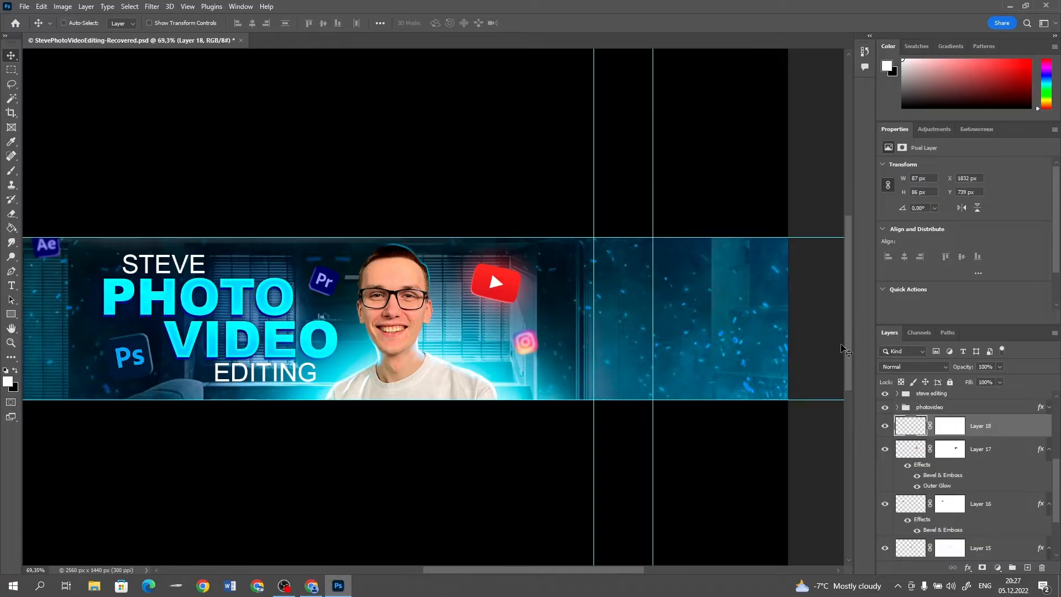
pyautogui.hotkey('ctrl', 'v')
pyautogui.moveTo(467, 302); pyautogui.dragTo(500, 301)
pyautogui.click(11, 98)
pyautogui.click(235, 143)
pyautogui.click(982, 568)
pyautogui.hotkey('ctrl', 'i')
# Scale the TikTok icon down to about 70 px, tilt it and place it between the portrait and the Instagram icon
pyautogui.press('v')
pyautogui.hotkey('ctrl', 't')
pyautogui.moveTo(568, 233); pyautogui.dragTo(466, 324)
pyautogui.press('Return')
pyautogui.scroll(5, 466, 324)
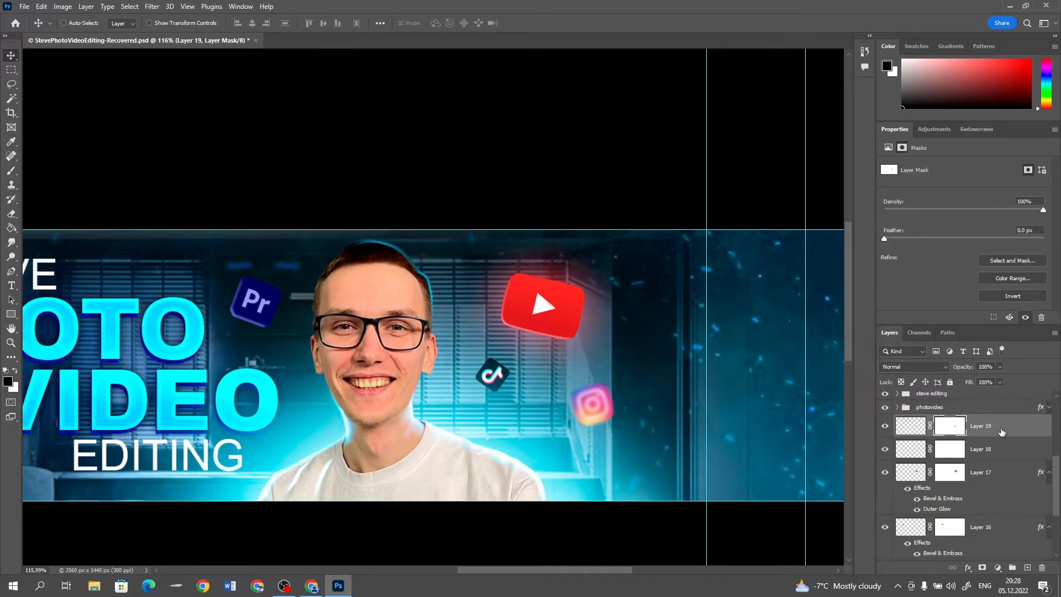
# Apply a Gaussian Blur with a 3.3 px radius to the TikTok icon
pyautogui.click(910, 425)
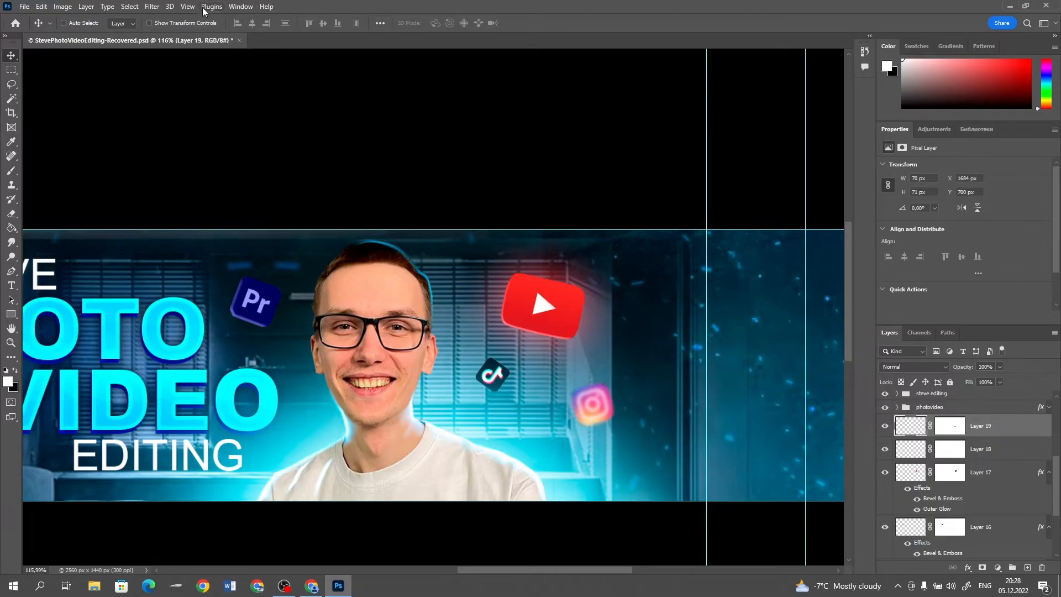
pyautogui.click(150, 6)
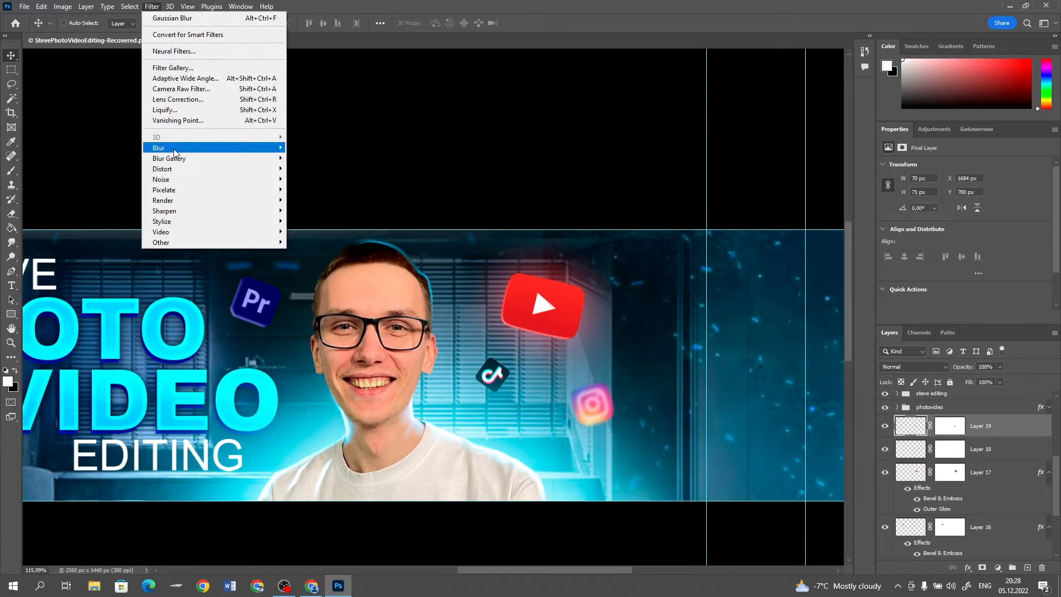
pyautogui.moveTo(173, 148)
pyautogui.click(313, 189)
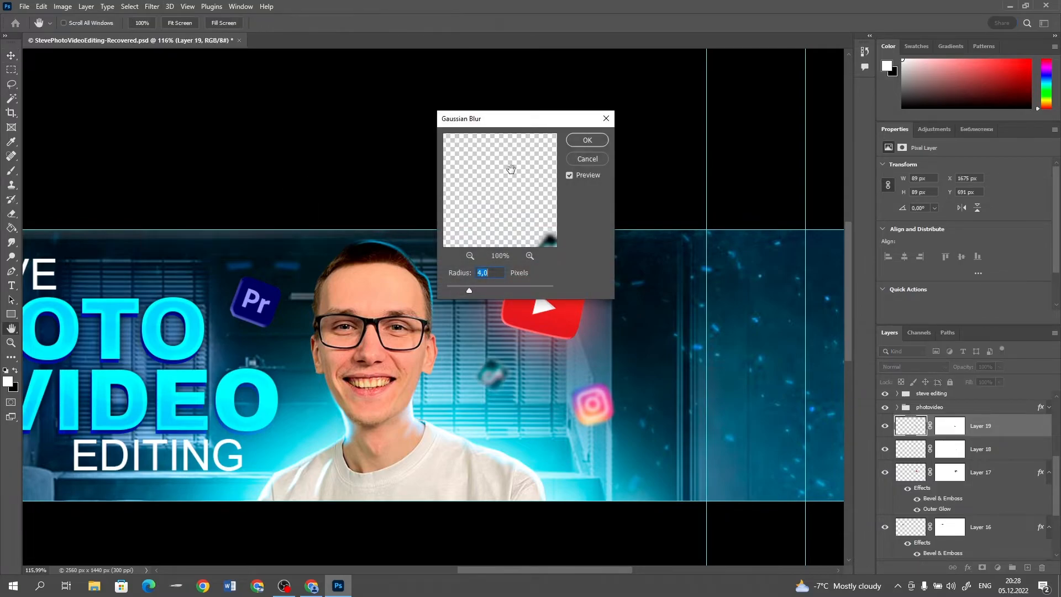
pyautogui.moveTo(481, 291)
pyautogui.mouseDown()
pyautogui.moveTo(456, 288)
pyautogui.moveTo(465, 287)
pyautogui.mouseUp()
pyautogui.click(586, 139)
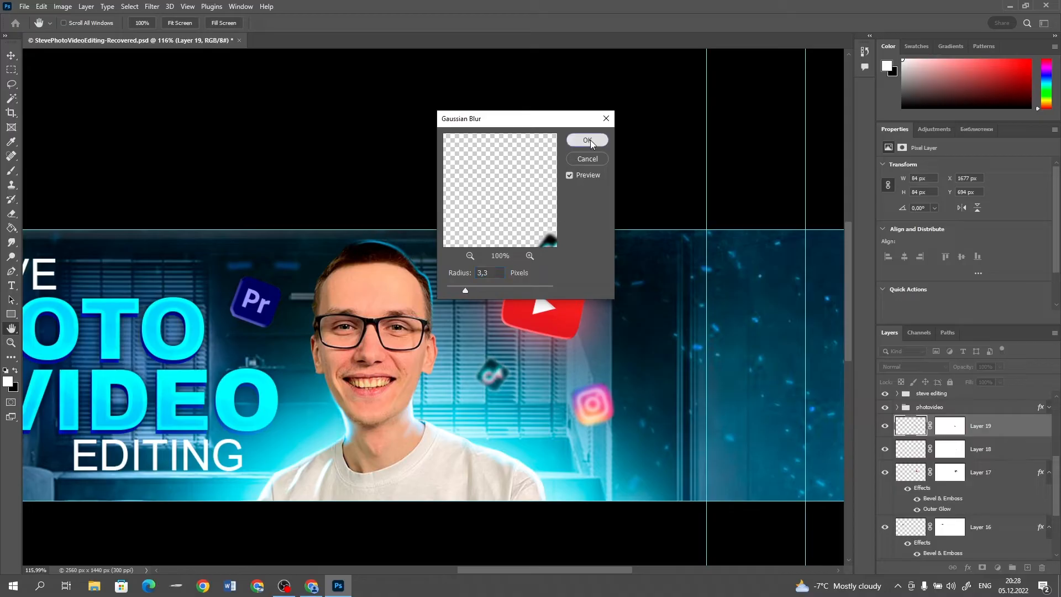
# Group all the logo layers from Layer 14 to Layer 19 and name the group "logos"
pyautogui.scroll(3, 532, 293)
pyautogui.scroll(-7, 533, 294)
pyautogui.scroll(3, 413, 254)
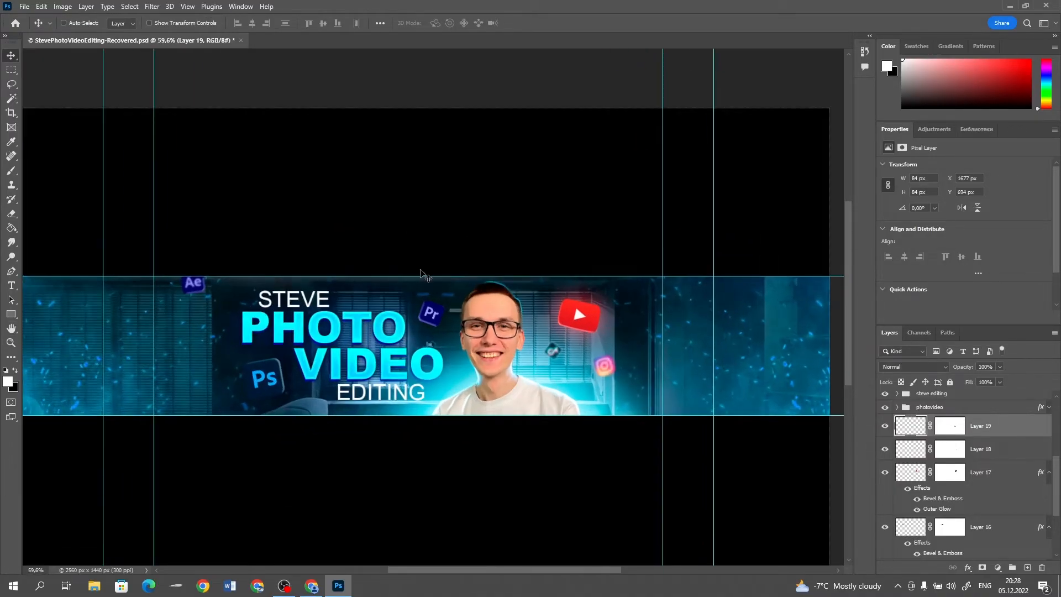
pyautogui.scroll(-2, 436, 285)
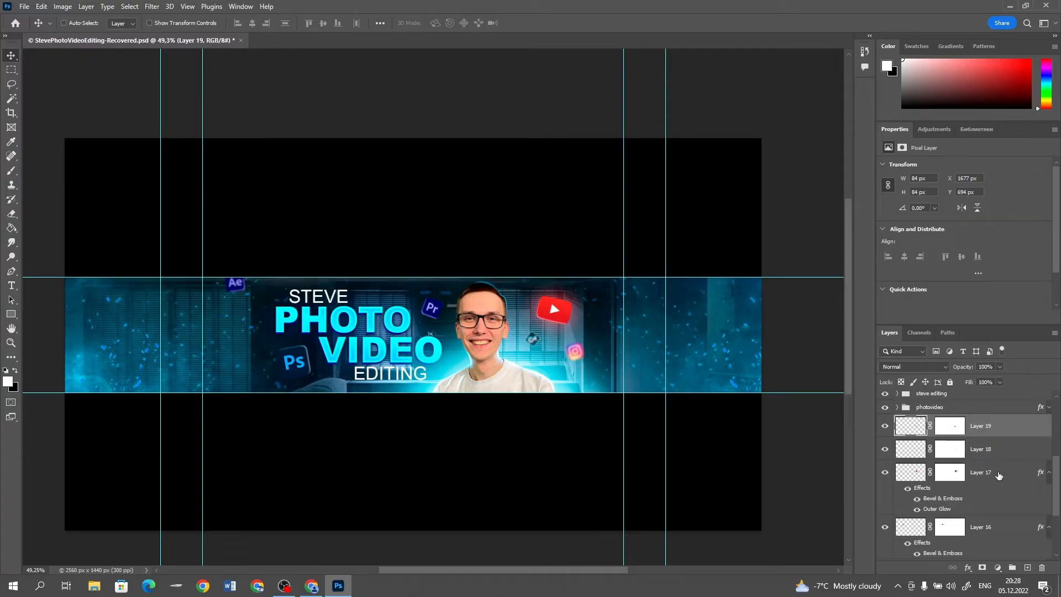
pyautogui.scroll(-1, 999, 475)
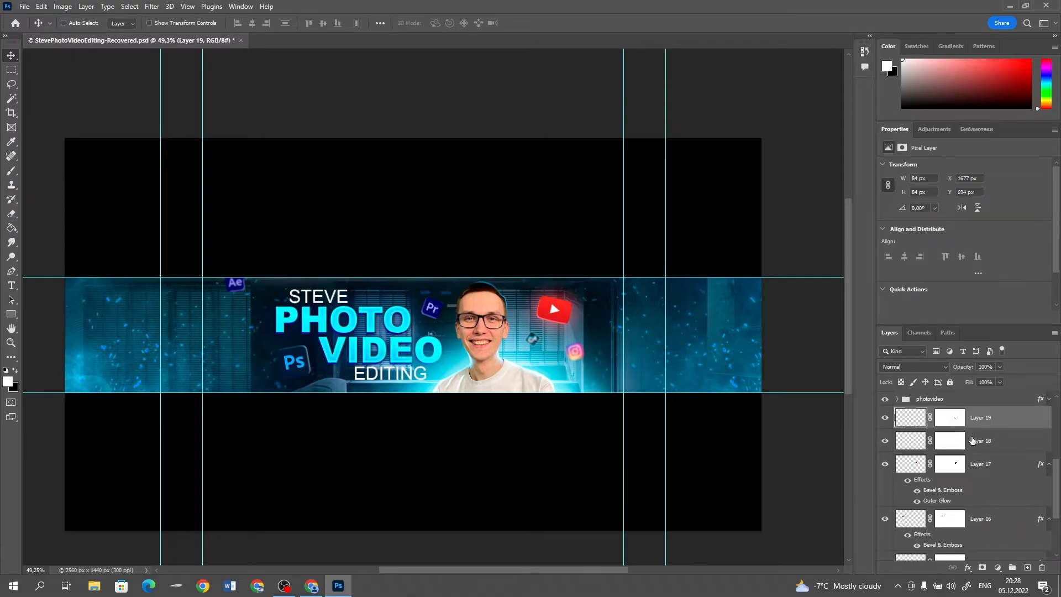
pyautogui.scroll(-2, 981, 469)
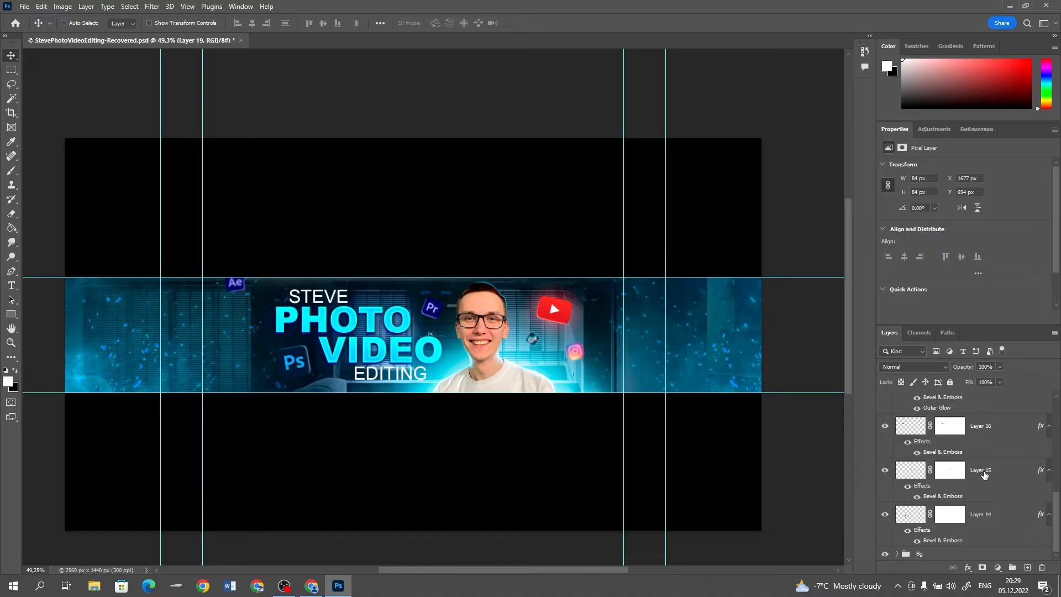
pyautogui.keyDown('shift'); pyautogui.click(995, 522); pyautogui.keyUp('shift')
pyautogui.hotkey('ctrl', 'g')
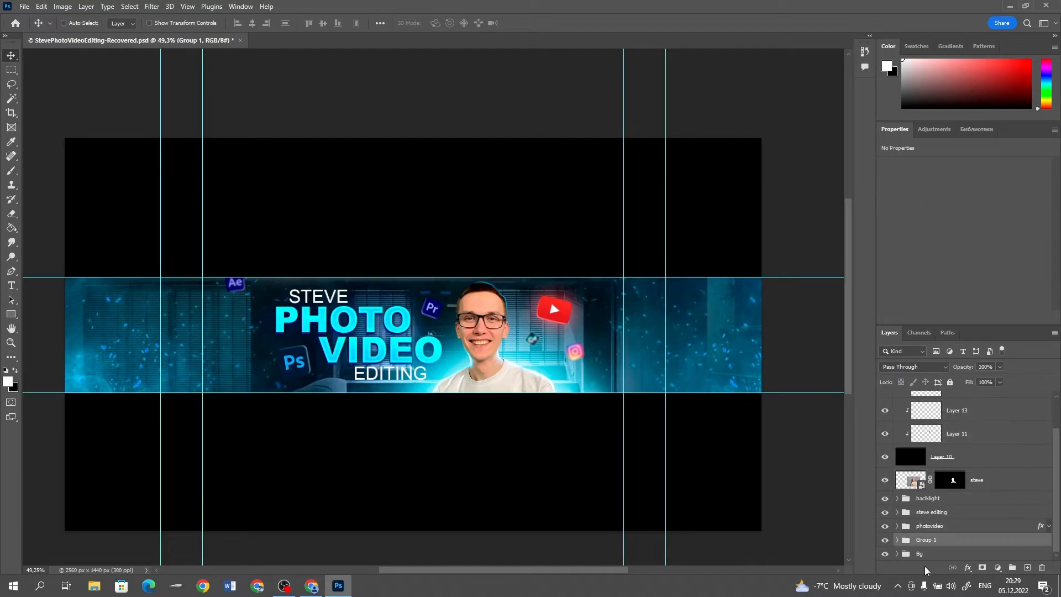
pyautogui.doubleClick(934, 540)
pyautogui.write('logos')
pyautogui.press('Return')
# Darken the room photo in the Bg group by lowering the white end of its Curves 1 adjustment
pyautogui.click(915, 554)
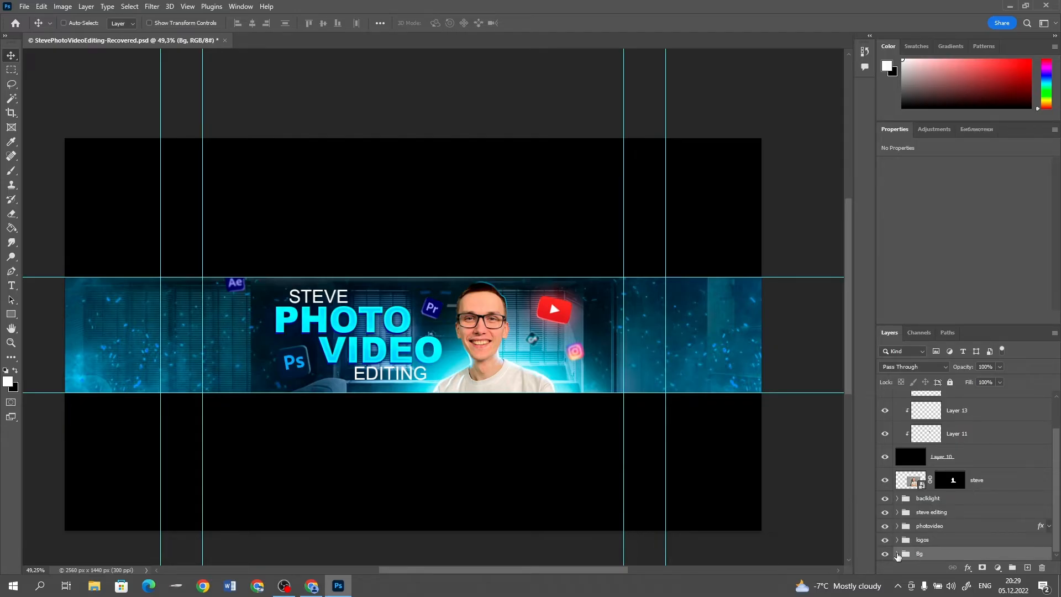
pyautogui.click(897, 554)
pyautogui.click(936, 509)
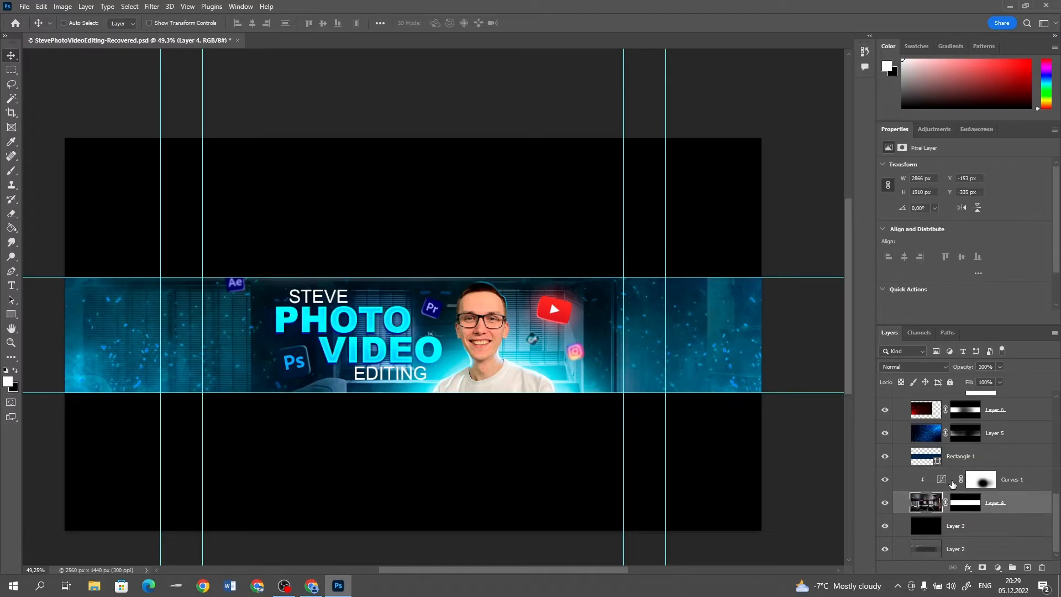
pyautogui.click(944, 481)
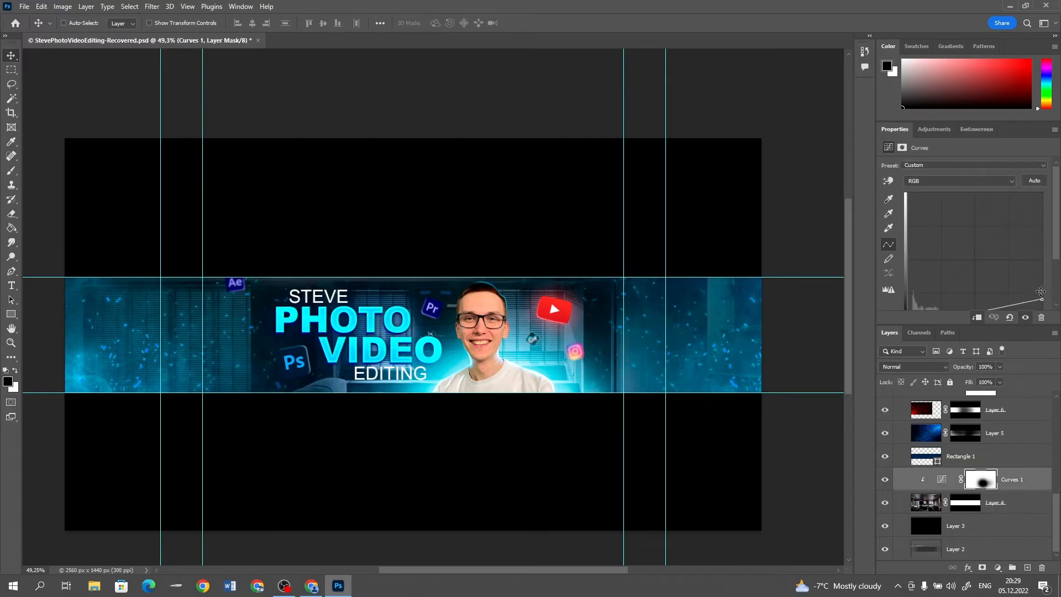
pyautogui.scroll(-2, 1041, 291)
pyautogui.moveTo(1040, 266); pyautogui.dragTo(1057, 283)
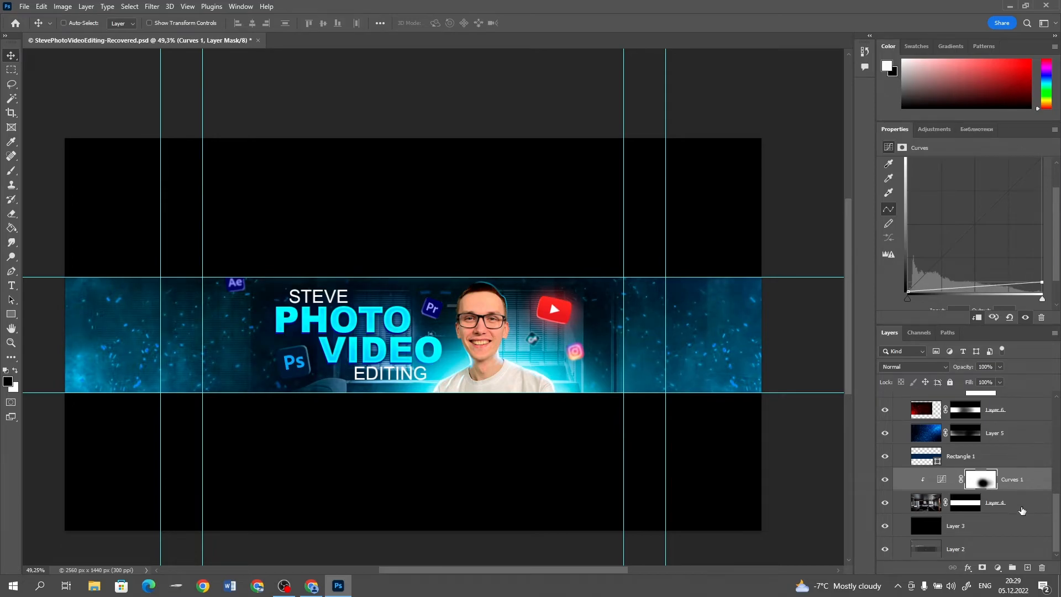
# Apply a Gaussian Blur with a 2.8 px radius to the room photo layer below Curves 1
pyautogui.click(1022, 509)
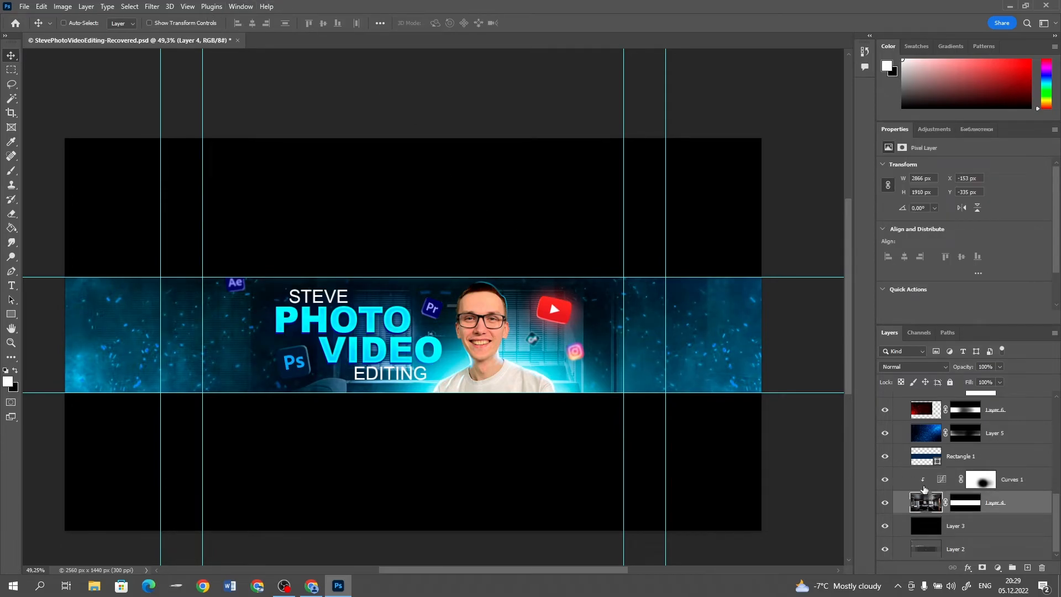
pyautogui.click(157, 7)
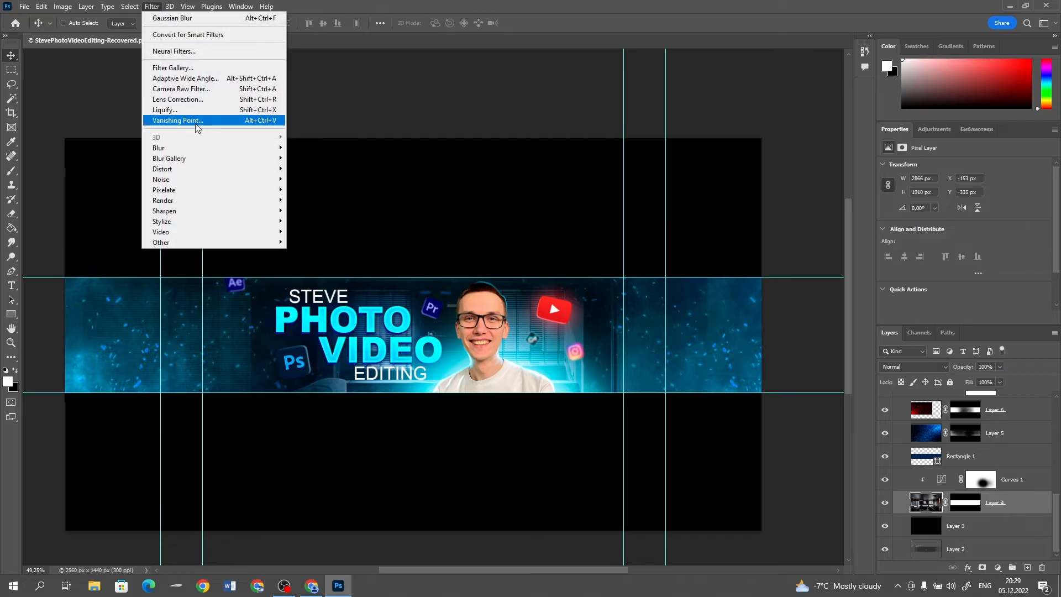
pyautogui.moveTo(271, 148)
pyautogui.click(326, 190)
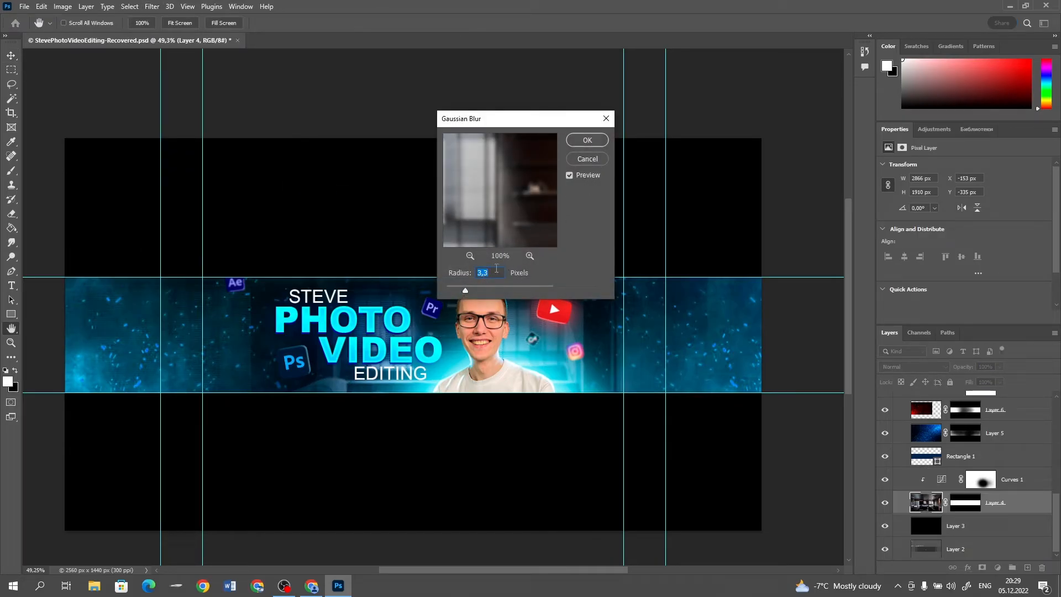
pyautogui.click(585, 144)
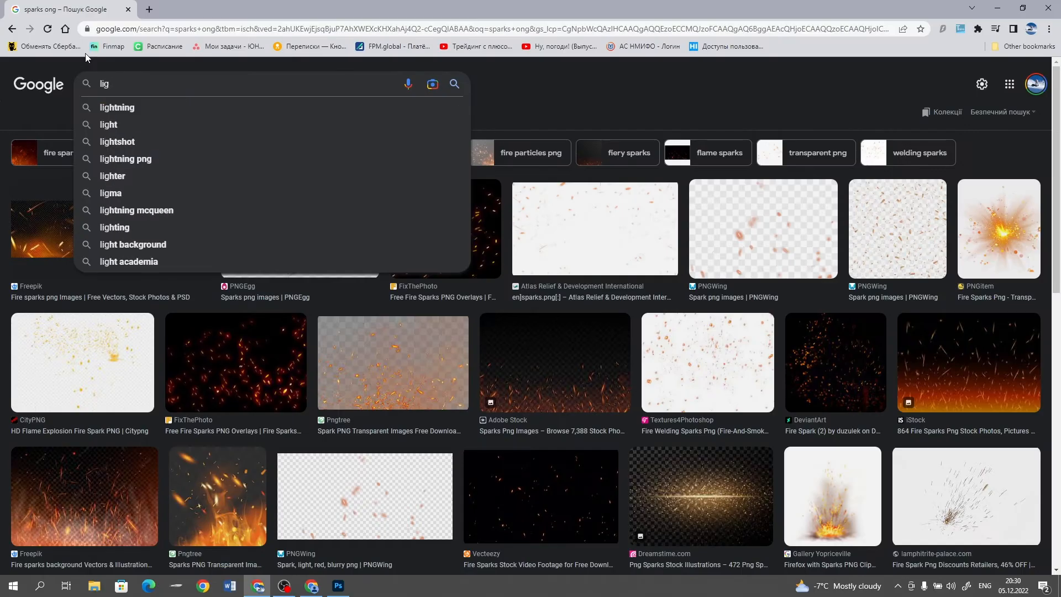
# Search Google Images for "lightning bolts png" and copy the large white lightning bolt on a black background
pyautogui.write('htning bolts png')
pyautogui.press('Return')
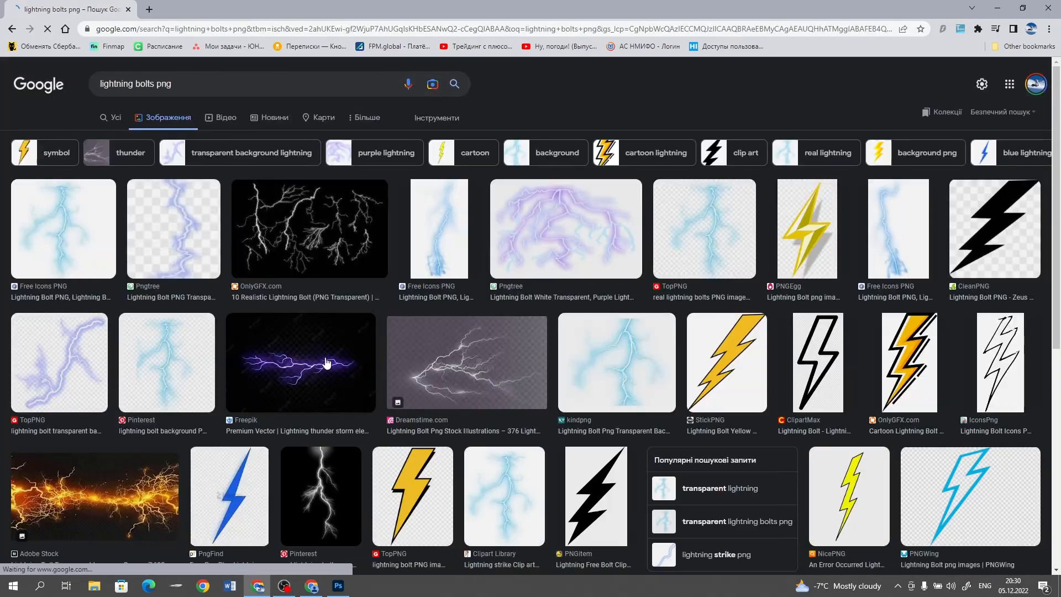
pyautogui.scroll(-5, 326, 362)
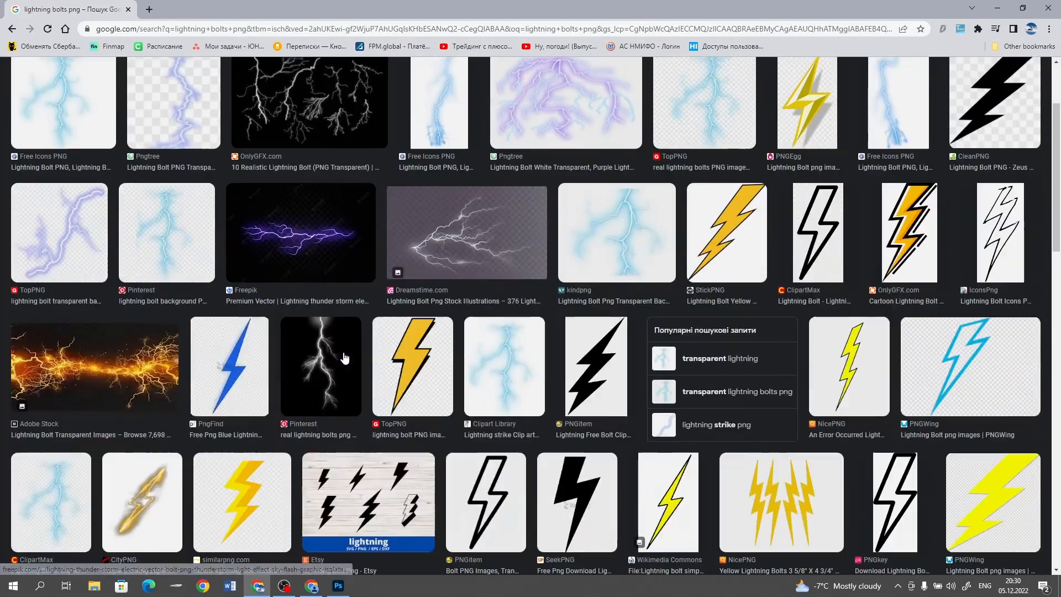
pyautogui.click(309, 181)
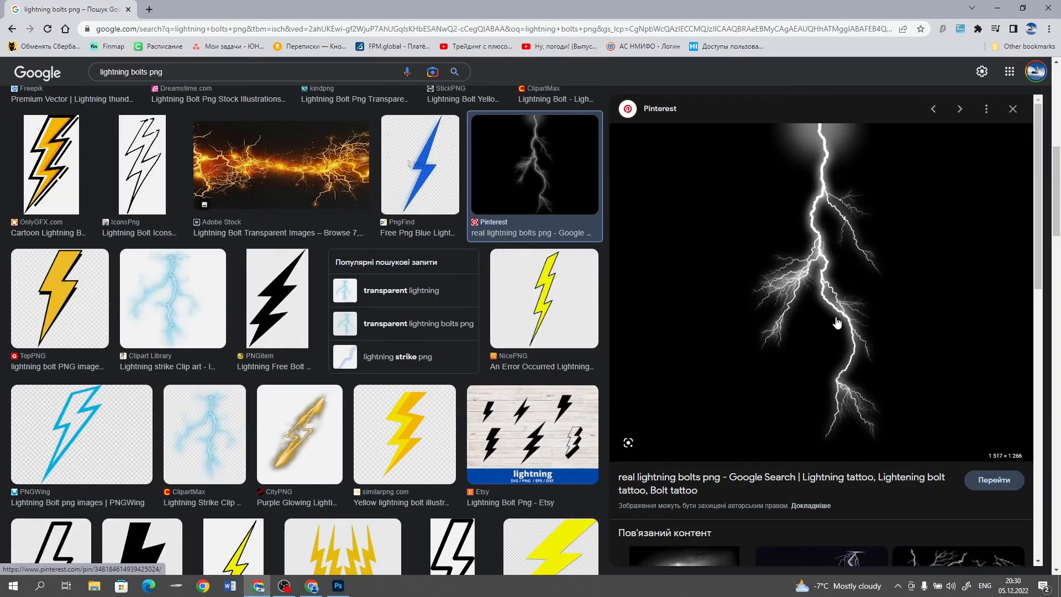
pyautogui.rightClick(836, 318)
pyautogui.click(875, 460)
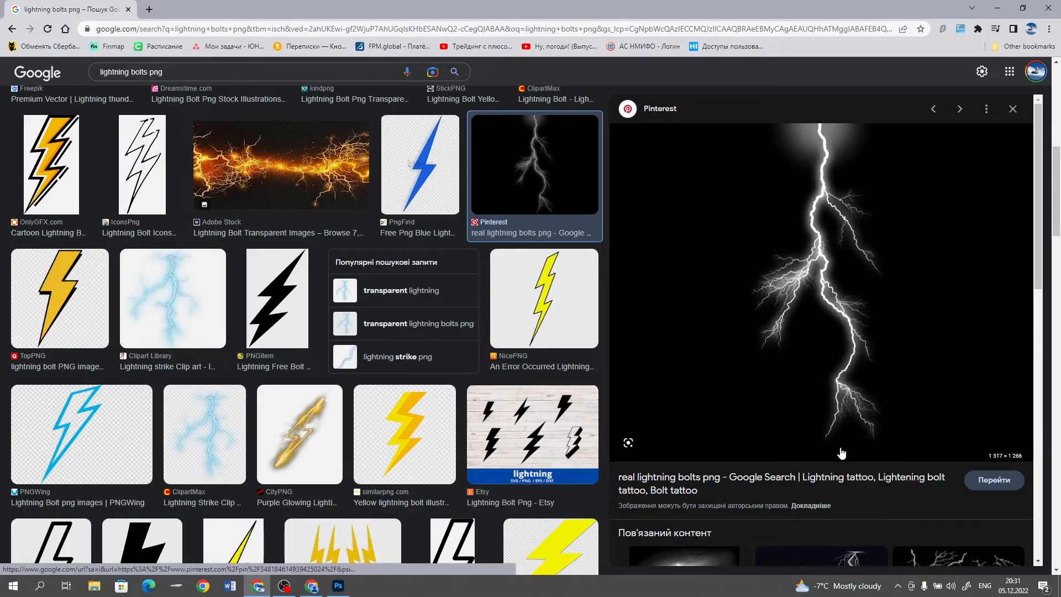
# Switch to Photoshop, paste the lightning bolt as the uppermost layer of the Bg group and set its blend mode to Screen
pyautogui.click(339, 586)
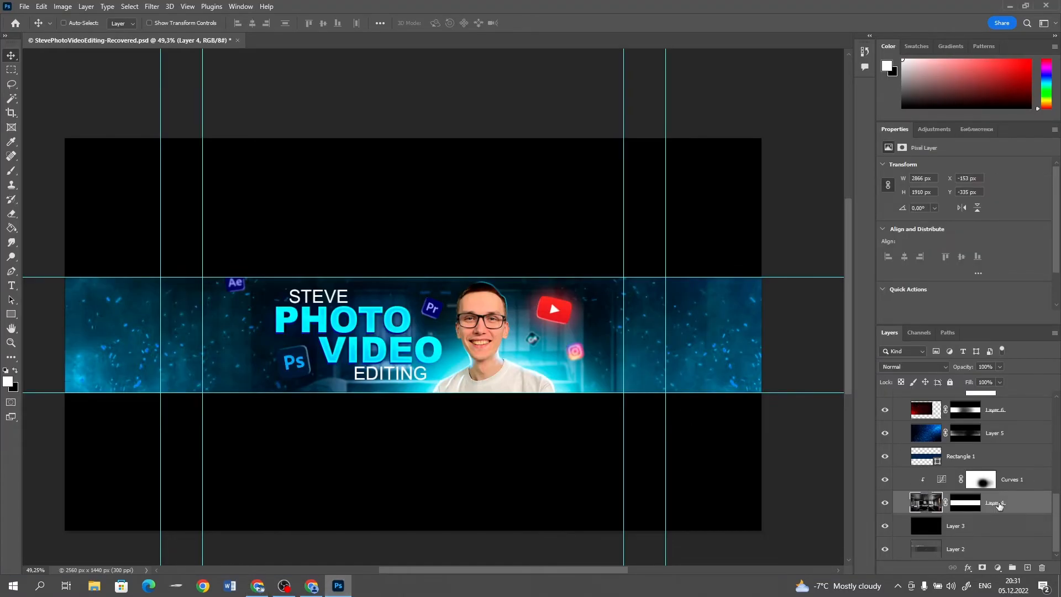
pyautogui.scroll(2, 998, 497)
pyautogui.click(1011, 434)
pyautogui.hotkey('ctrl', 'v')
pyautogui.moveTo(479, 192); pyautogui.dragTo(644, 97)
pyautogui.click(897, 370)
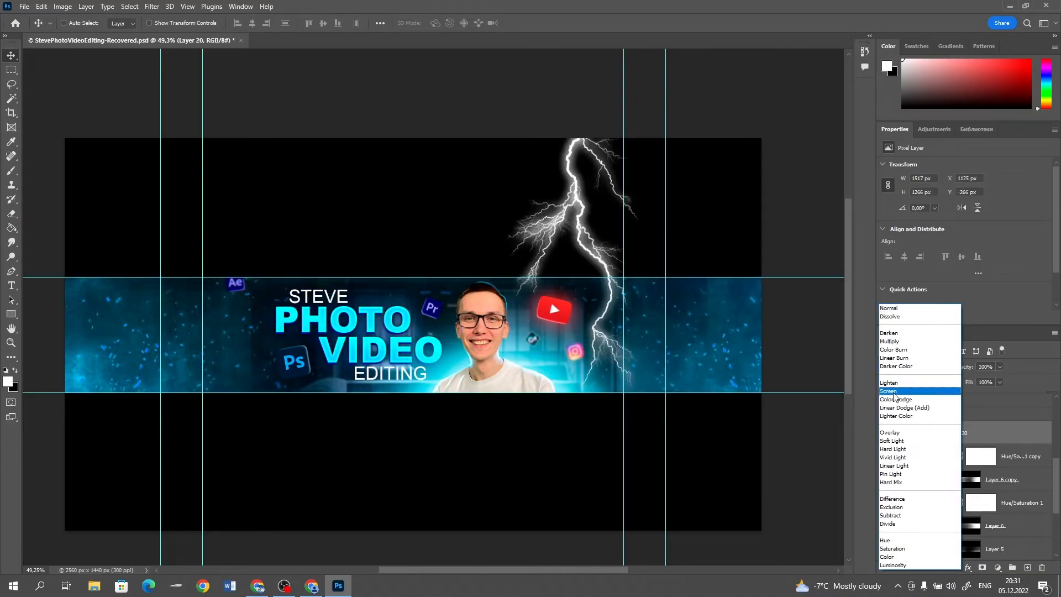
pyautogui.click(889, 390)
# Rotate the lightning bolt about 58° and move it so it enters the banner strip from the upper right corner
pyautogui.moveTo(561, 205); pyautogui.dragTo(578, 168)
pyautogui.hotkey('ctrl', 't')
pyautogui.moveTo(818, 160); pyautogui.dragTo(749, 386)
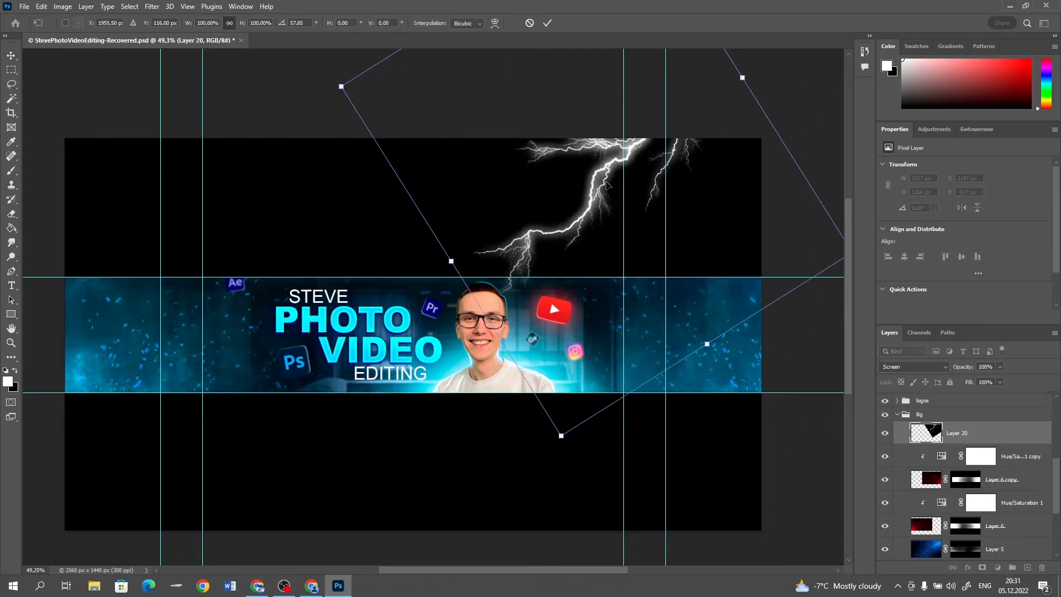
pyautogui.moveTo(607, 170); pyautogui.dragTo(698, 210)
pyautogui.press('Return')
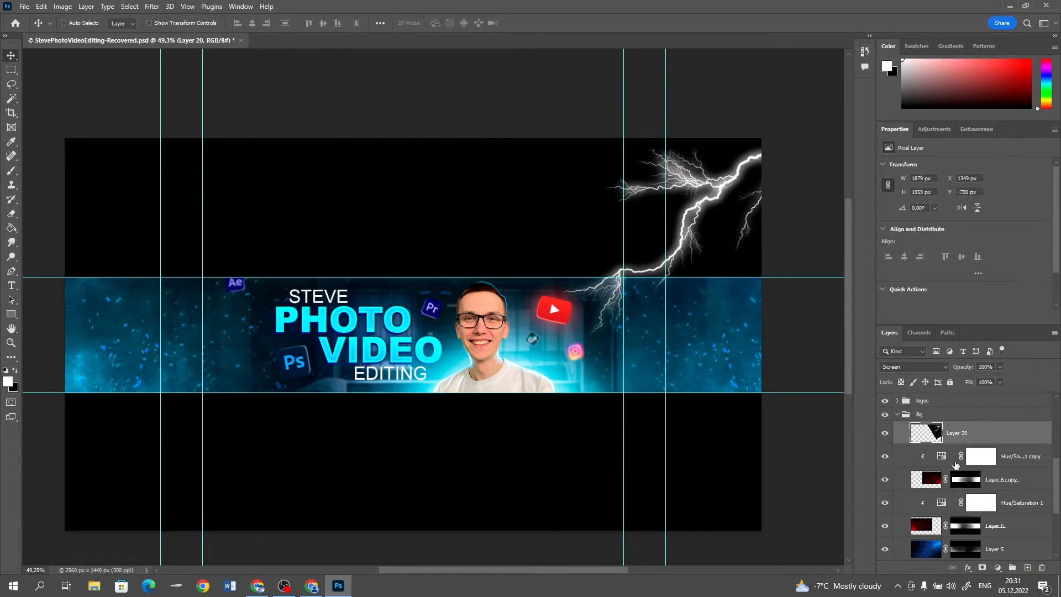
# Clip a colorized Hue/Saturation adjustment to the lightning bolt with hue 194 and saturation 64
pyautogui.click(997, 568)
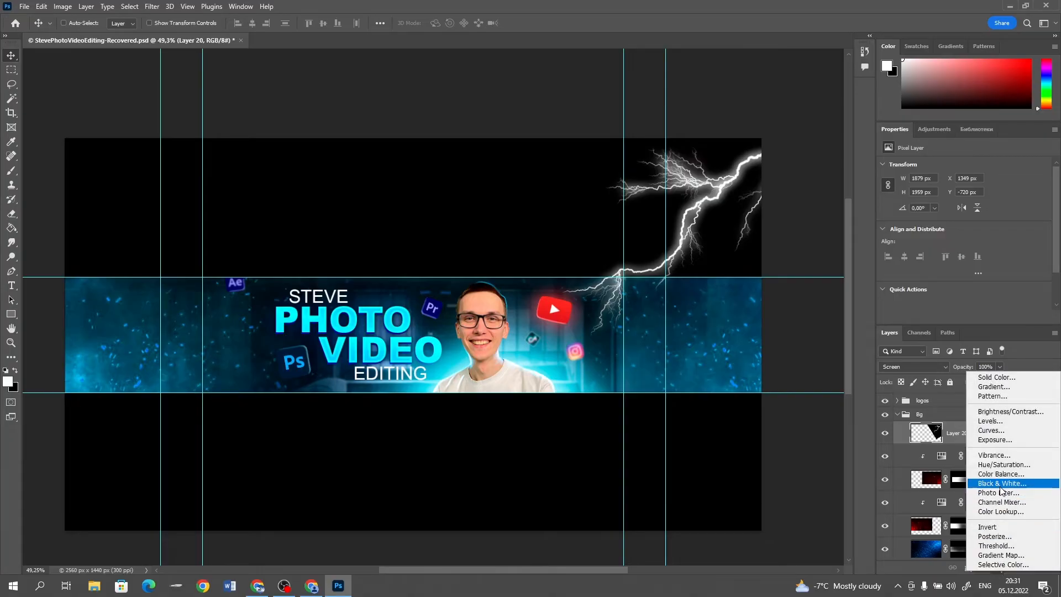
pyautogui.click(1001, 467)
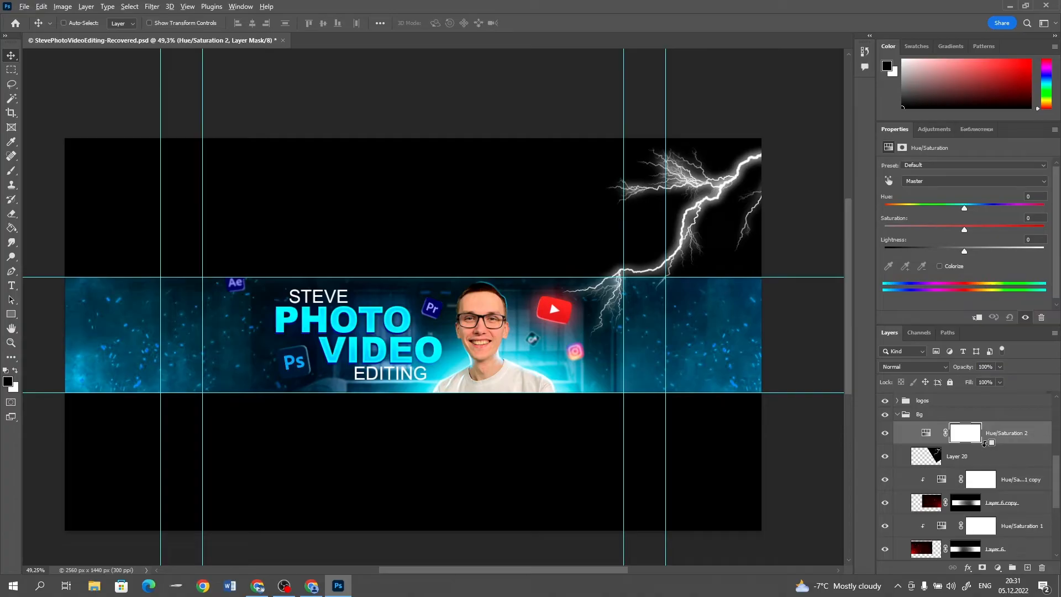
pyautogui.keyDown('alt'); pyautogui.click(984, 443); pyautogui.keyUp('alt')
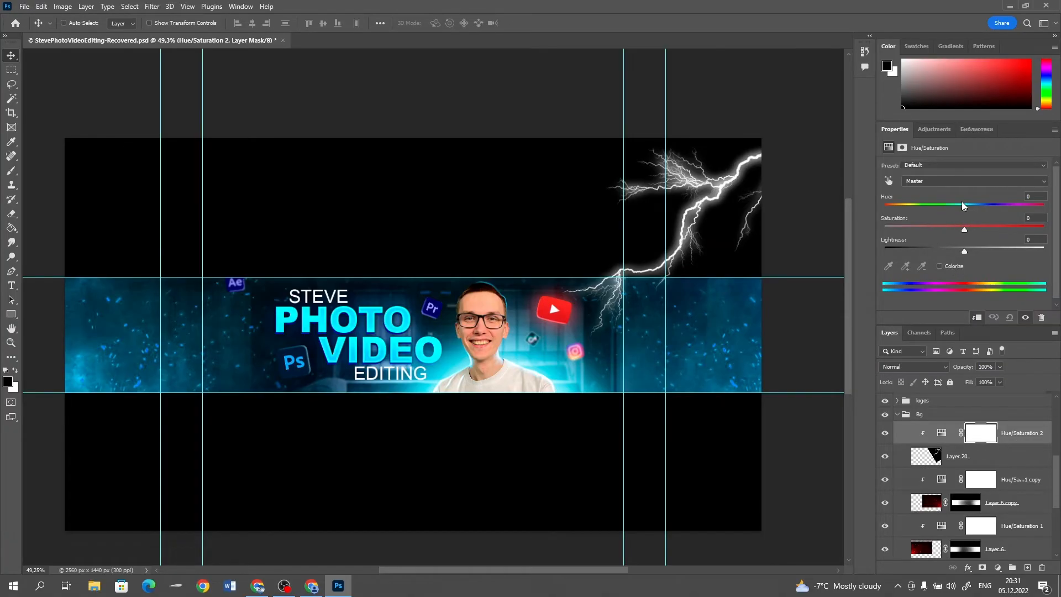
pyautogui.click(939, 266)
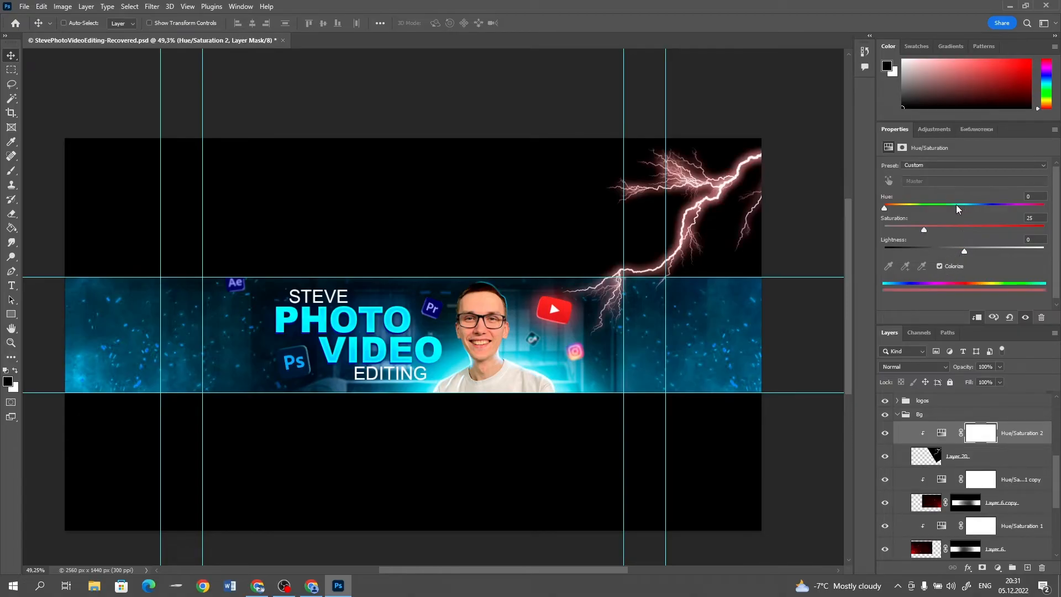
pyautogui.moveTo(896, 207); pyautogui.dragTo(958, 211)
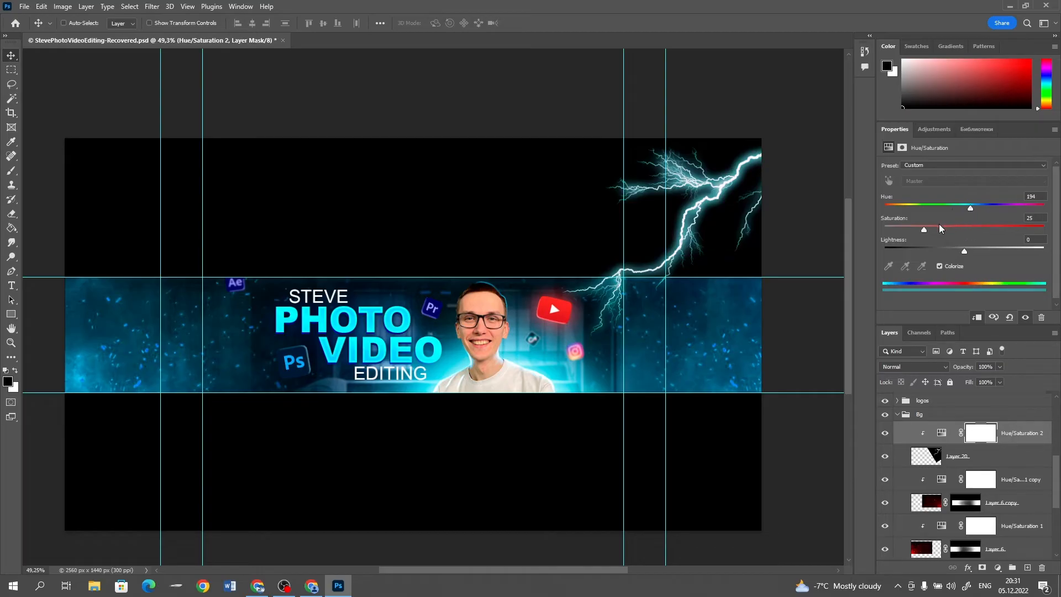
pyautogui.moveTo(953, 231); pyautogui.dragTo(1004, 236)
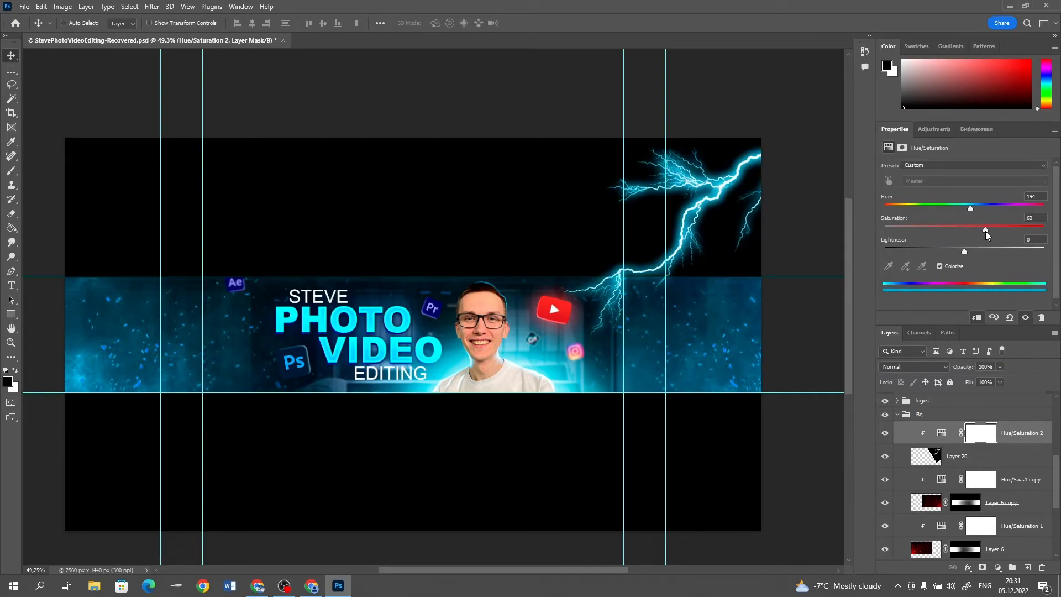
# Delete the part of the lightning bolt on Layer 20 that lies above the banner strip's upper guide
pyautogui.click(11, 69)
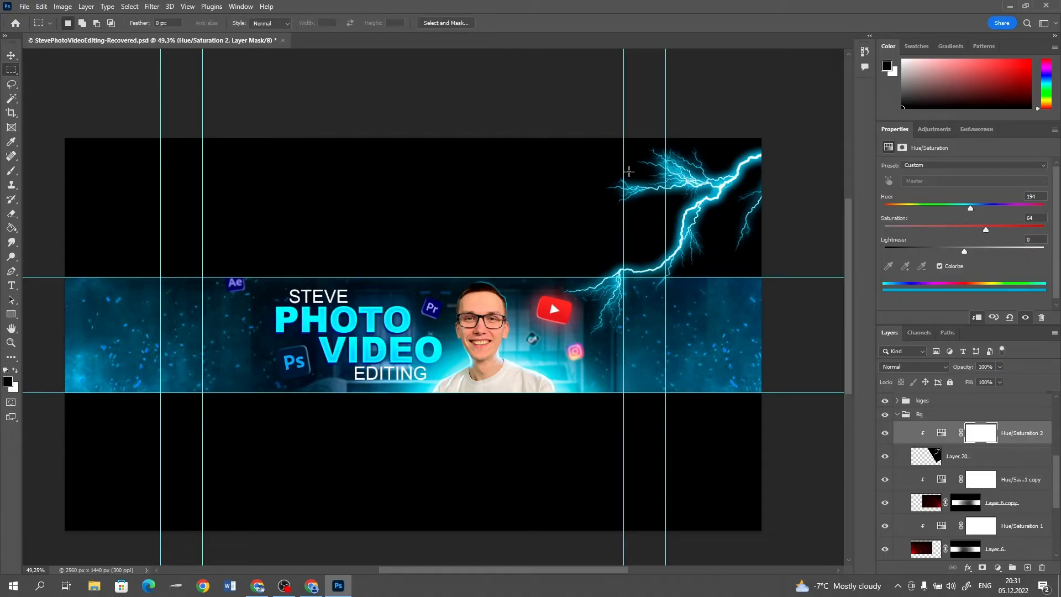
pyautogui.click(925, 461)
pyautogui.moveTo(473, 109); pyautogui.dragTo(826, 277)
pyautogui.press('Delete')
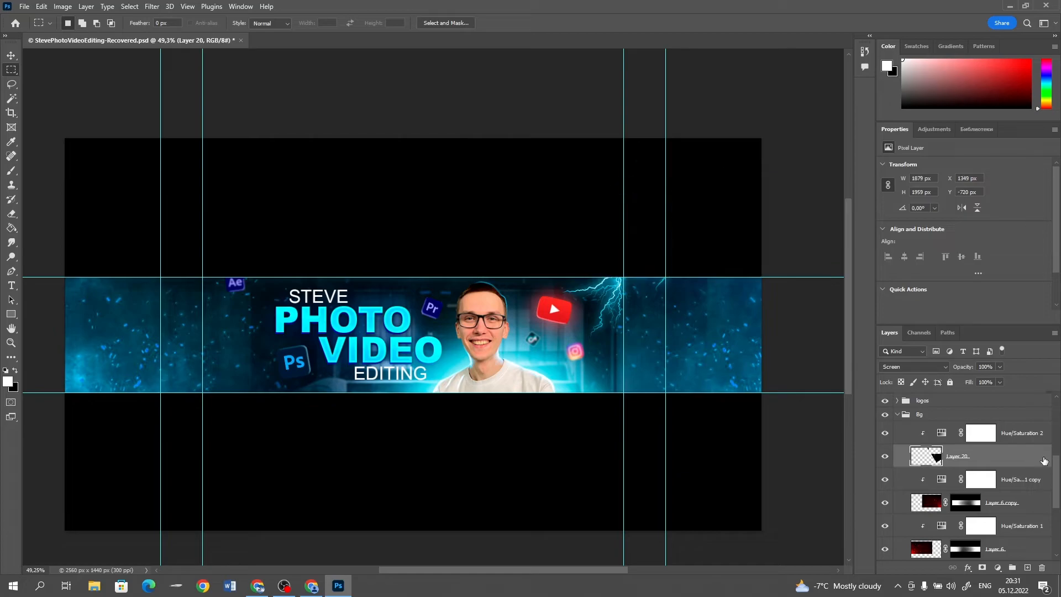
pyautogui.hotkey('ctrl', 'd')
# Copy the browser's lightning image again, paste it above Hue/Saturation 2 in the Bg group and set it to Screen
pyautogui.click(1033, 440)
pyautogui.hotkey('alt', 'Tab')
pyautogui.rightClick(767, 337)
pyautogui.click(815, 476)
pyautogui.hotkey('alt', 'Tab')
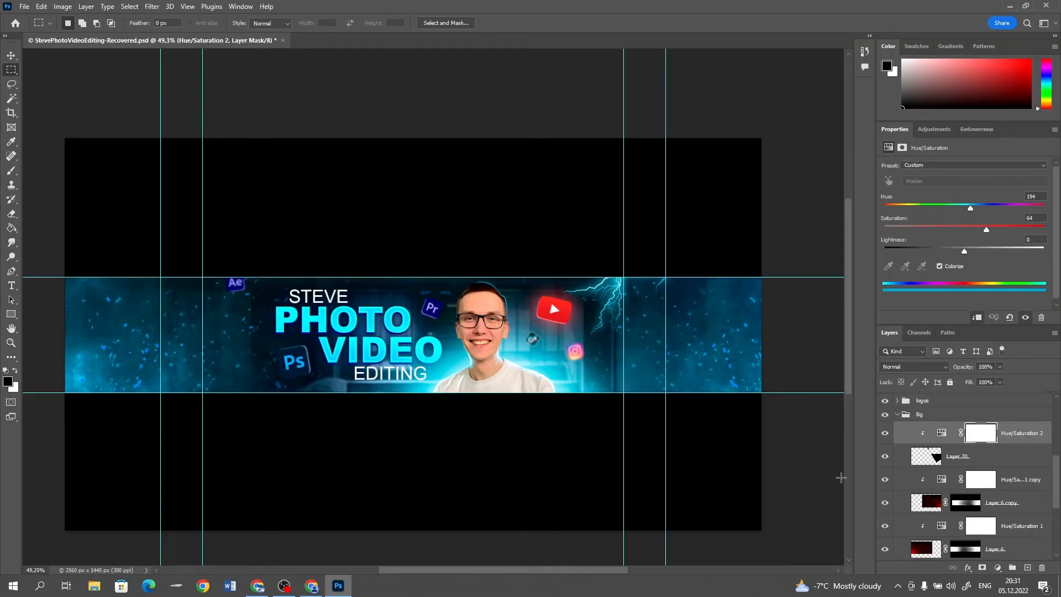
pyautogui.hotkey('ctrl', 'v')
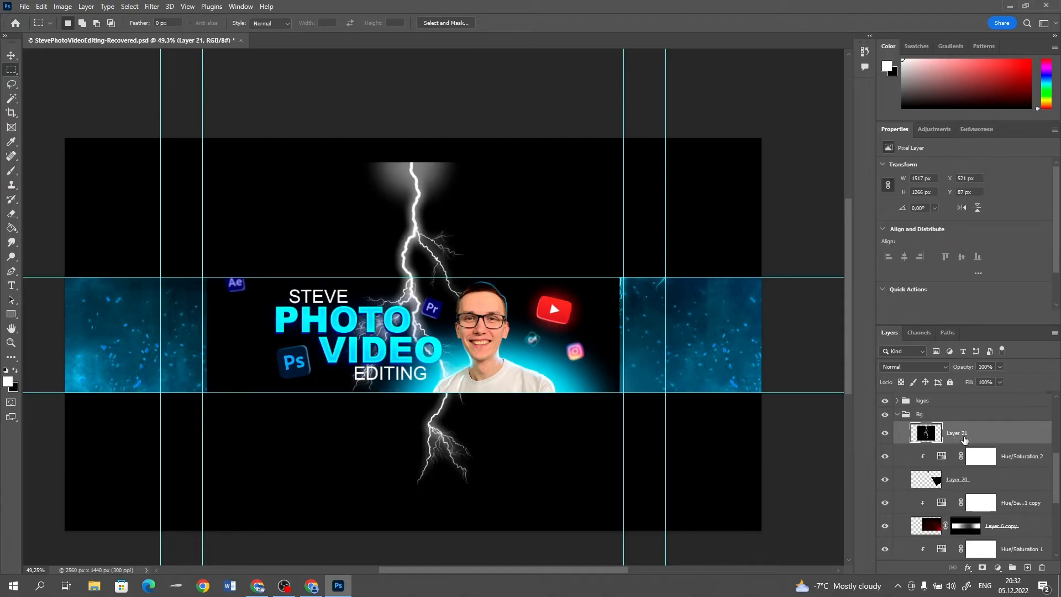
pyautogui.click(915, 367)
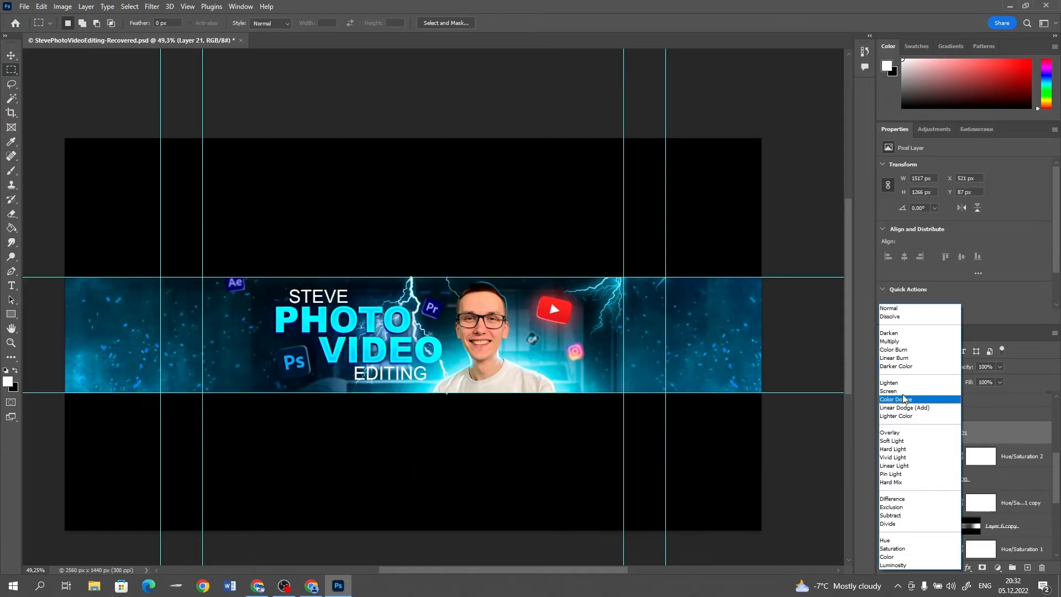
pyautogui.click(917, 396)
# Rotate the second lightning bolt about -80° and place it across the lower left edge of the banner strip
pyautogui.click(9, 56)
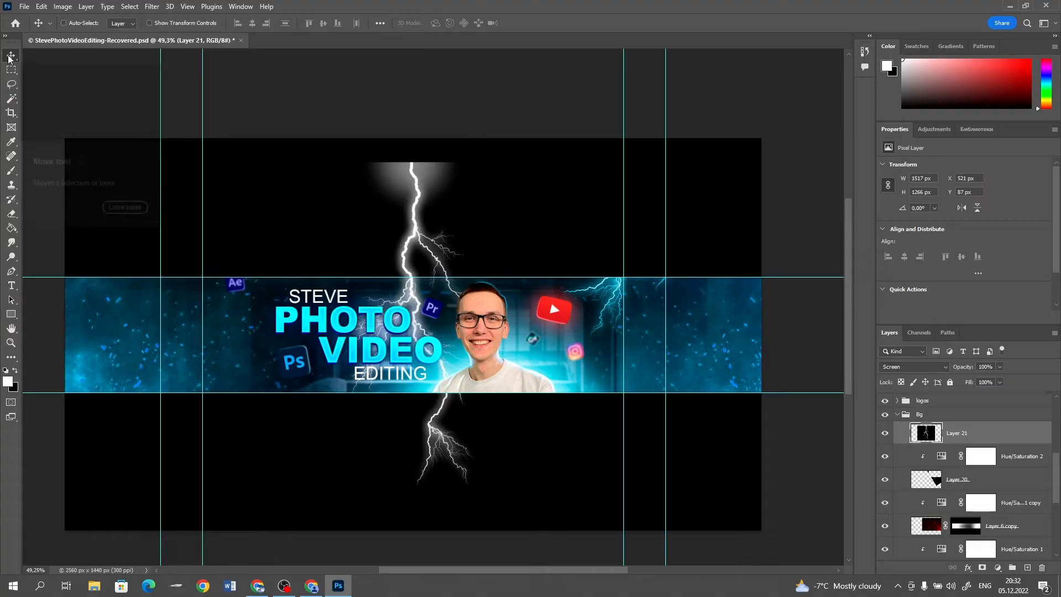
pyautogui.hotkey('ctrl', 't')
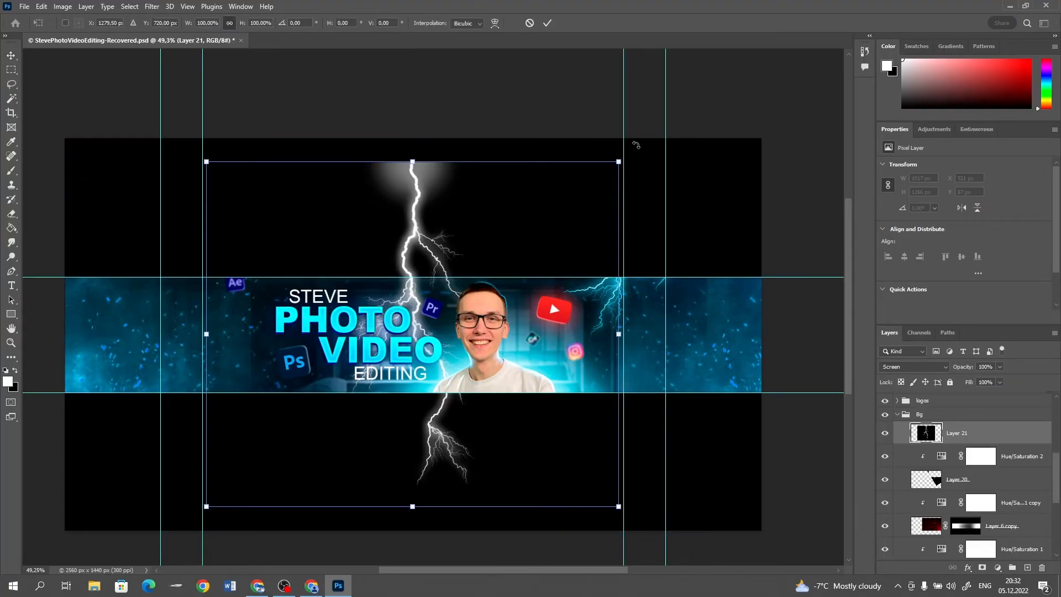
pyautogui.moveTo(636, 143); pyautogui.dragTo(267, 194)
pyautogui.moveTo(308, 264); pyautogui.dragTo(248, 302)
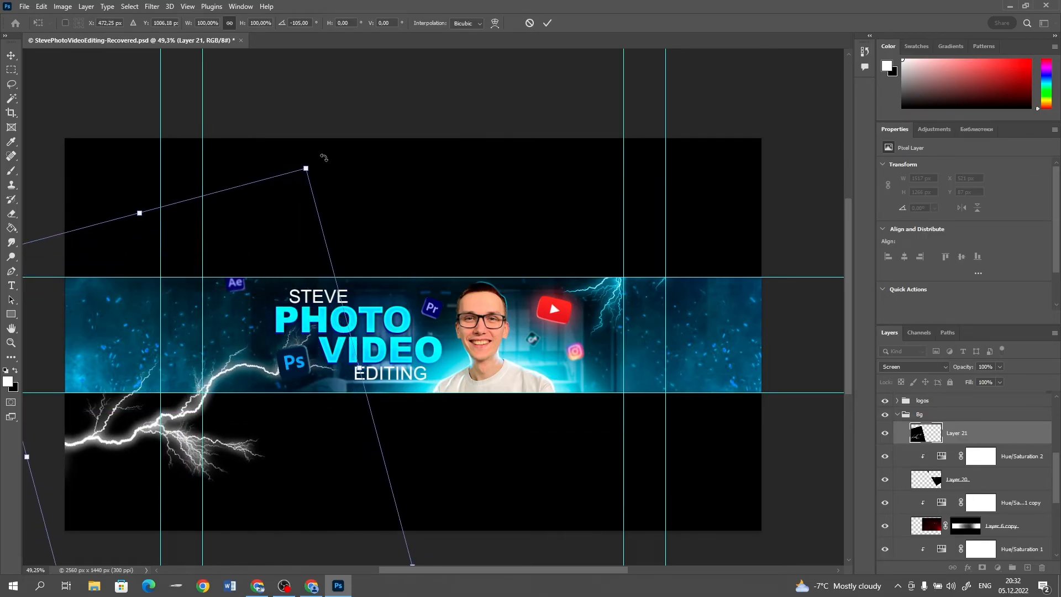
pyautogui.moveTo(315, 164); pyautogui.dragTo(390, 259)
pyautogui.moveTo(317, 342); pyautogui.dragTo(245, 333)
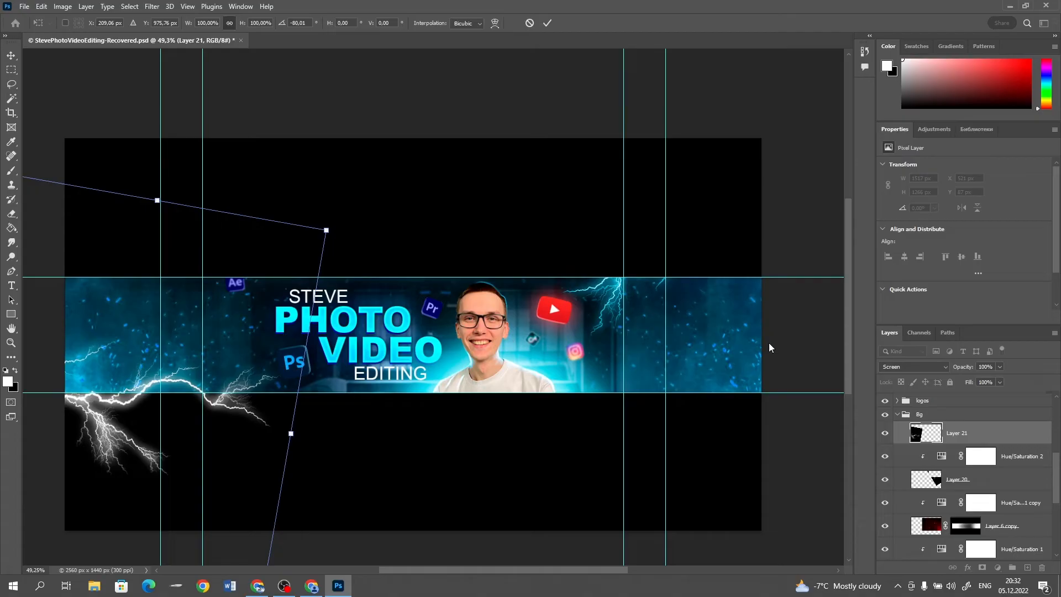
# Duplicate the Hue/Saturation 2 adjustment above Layer 21 and clip the copy to that lightning bolt
pyautogui.click(1017, 464)
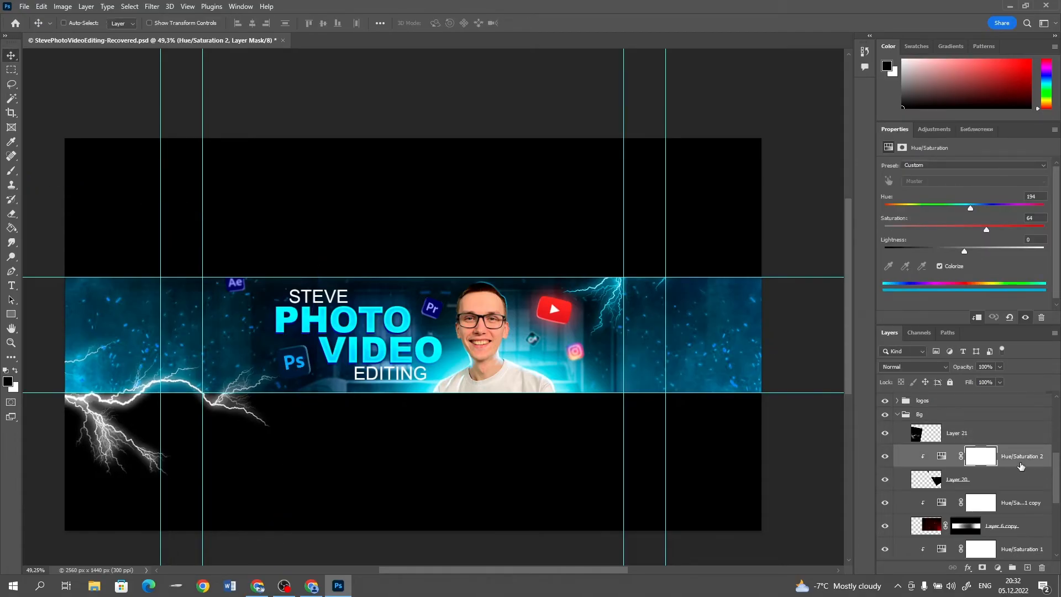
pyautogui.moveTo(988, 441); pyautogui.dragTo(971, 439)
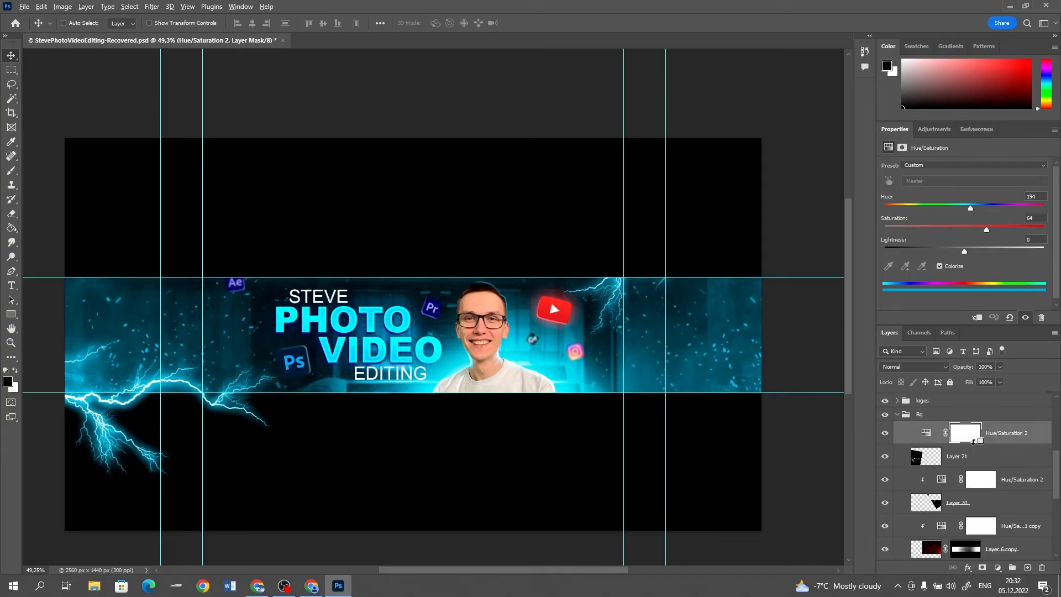
pyautogui.keyDown('alt'); pyautogui.click(974, 442); pyautogui.keyUp('alt')
# Delete the part of the lightning bolt on Layer 21 that lies below the banner strip's lower guide
pyautogui.click(897, 449)
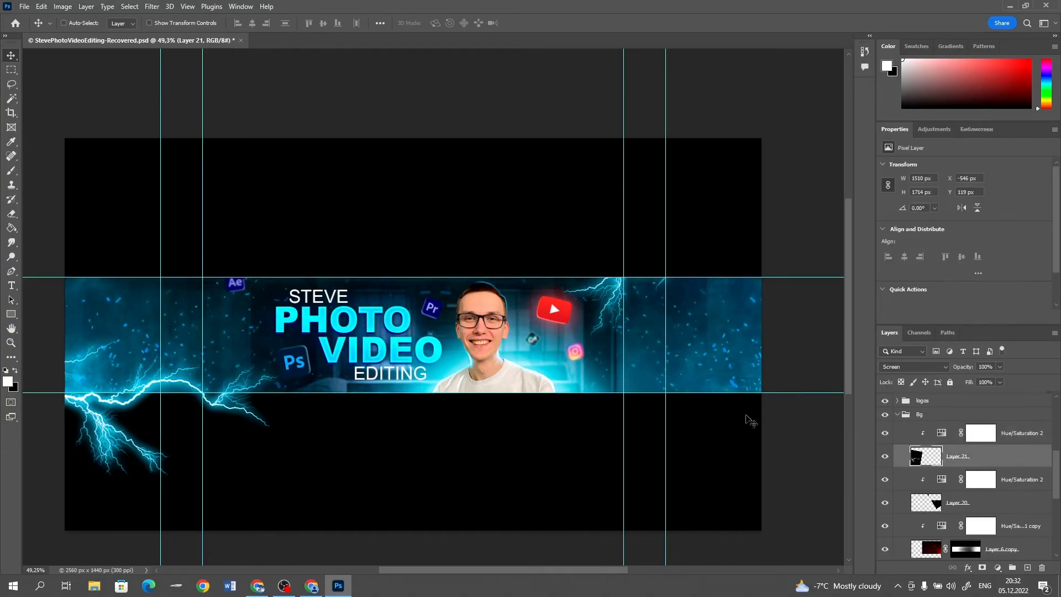
pyautogui.click(11, 69)
pyautogui.moveTo(330, 499); pyautogui.dragTo(22, 397)
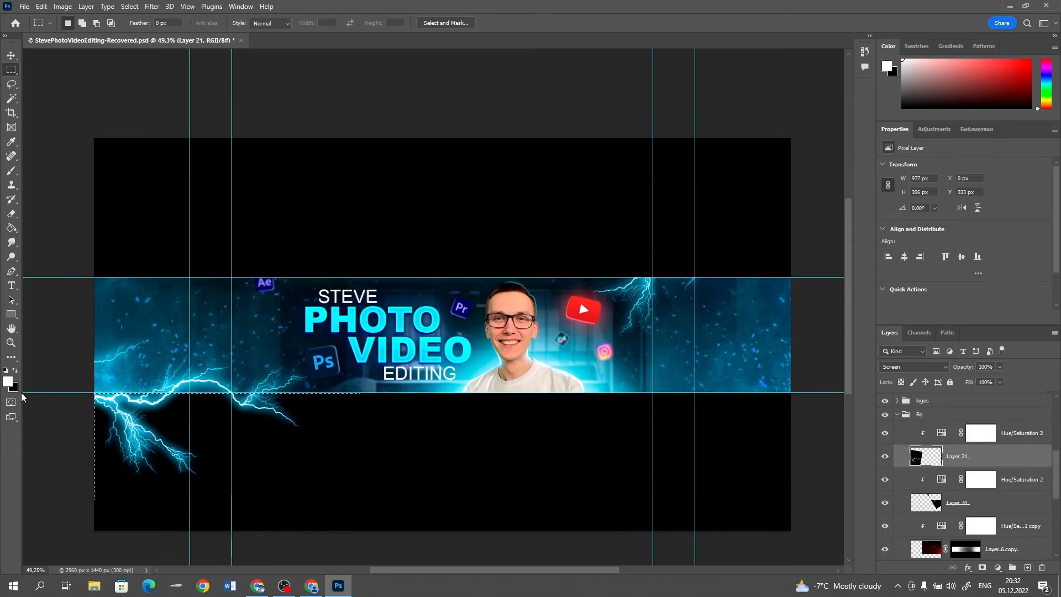
pyautogui.press('Delete')
pyautogui.hotkey('ctrl', 'd')
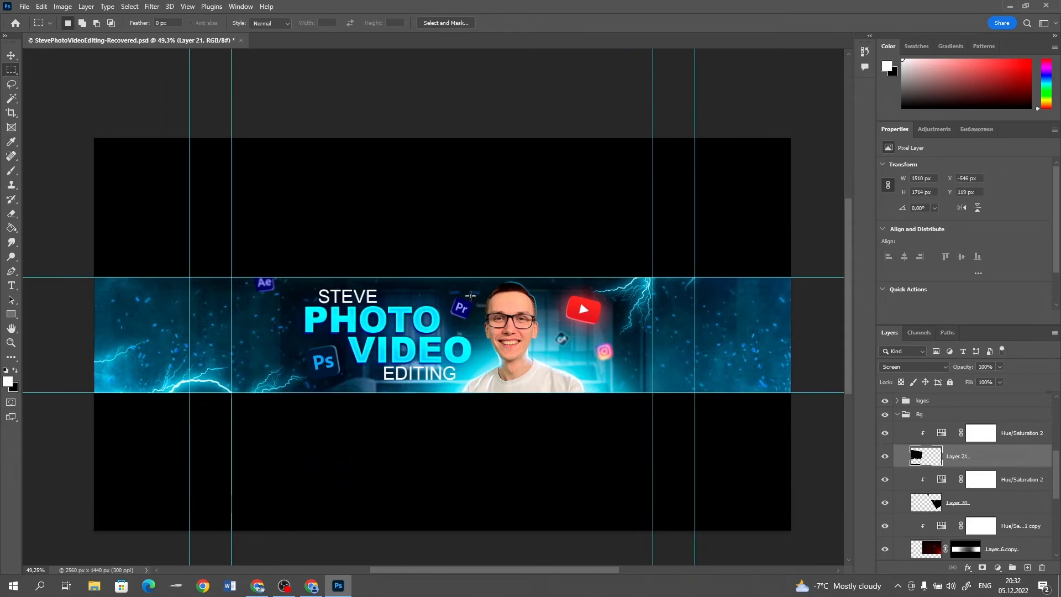
pyautogui.scroll(-4, 475, 303)
pyautogui.scroll(5, 477, 307)
pyautogui.scroll(-4, 799, 295)
pyautogui.scroll(4, 797, 296)
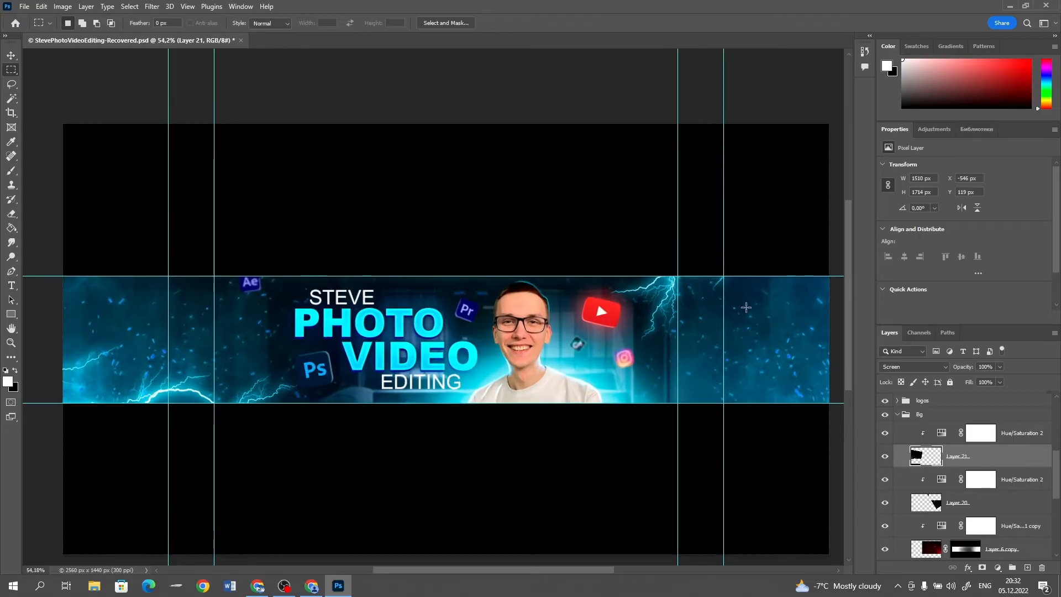
pyautogui.click(1010, 435)
pyautogui.hotkey('ctrl', 'j')
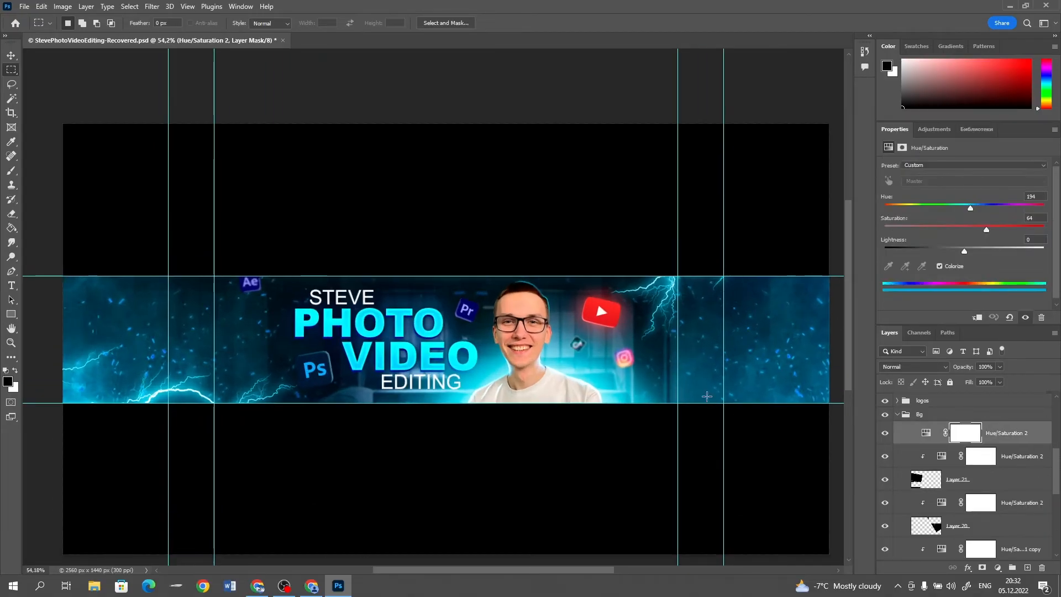
pyautogui.scroll(4, 556, 378)
pyautogui.hotkey('ctrl', 'z')
pyautogui.scroll(-6, 556, 379)
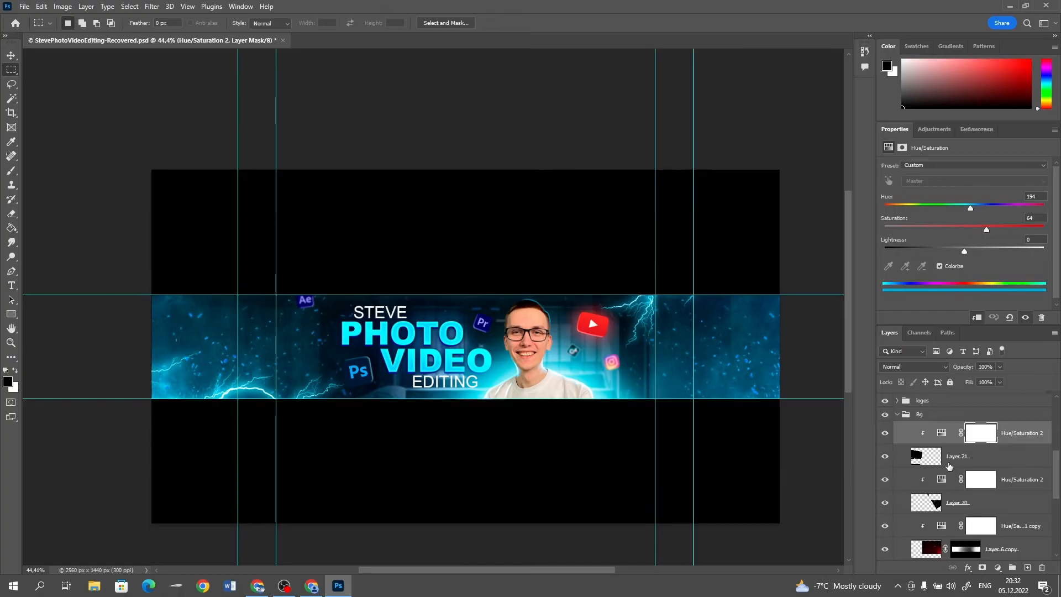
# Paste a third lightning bolt above the clipped adjustment of Layer 21 and rotate it clockwise
pyautogui.hotkey('ctrl', 'v')
pyautogui.click(11, 56)
pyautogui.hotkey('ctrl', 't')
pyautogui.moveTo(685, 221); pyautogui.dragTo(735, 364)
pyautogui.press('Return')
# Set the third lightning bolt's blend mode to Screen and move it over the upper right part of the banner strip
pyautogui.click(915, 367)
pyautogui.click(901, 381)
pyautogui.moveTo(481, 348); pyautogui.dragTo(723, 210)
pyautogui.hotkey('ctrl', 't')
pyautogui.press('Return')
# Clip a copy of Hue/Saturation 2 to Layer 22 and delete the part of its lightning above the upper guide
pyautogui.moveTo(1020, 456); pyautogui.dragTo(990, 423)
pyautogui.click(957, 456)
pyautogui.moveTo(377, 123); pyautogui.dragTo(795, 248)
pyautogui.press('Delete')
pyautogui.hotkey('ctrl', 'd')
# Examine the three lightning bolts across the whole banner strip at different magnifications
pyautogui.scroll(-6, 683, 304)
pyautogui.scroll(10, 651, 301)
pyautogui.scroll(-4, 655, 303)
pyautogui.scroll(3, 658, 295)
pyautogui.scroll(-3, 663, 307)
pyautogui.scroll(3, 662, 307)
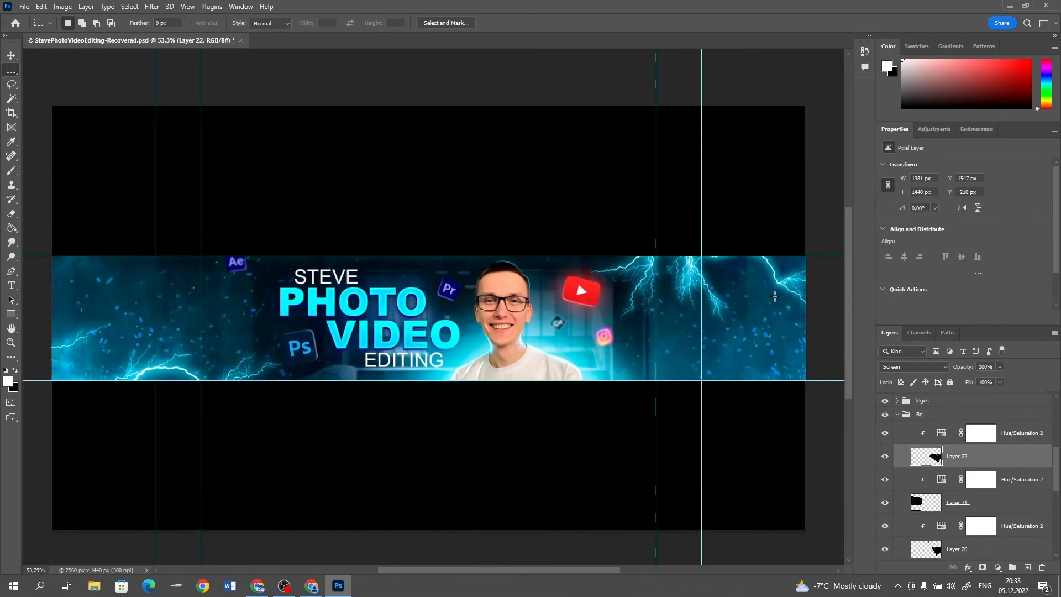
pyautogui.scroll(-4, 445, 319)
pyautogui.scroll(2, 385, 341)
pyautogui.scroll(-3, 735, 409)
pyautogui.scroll(6, 962, 469)
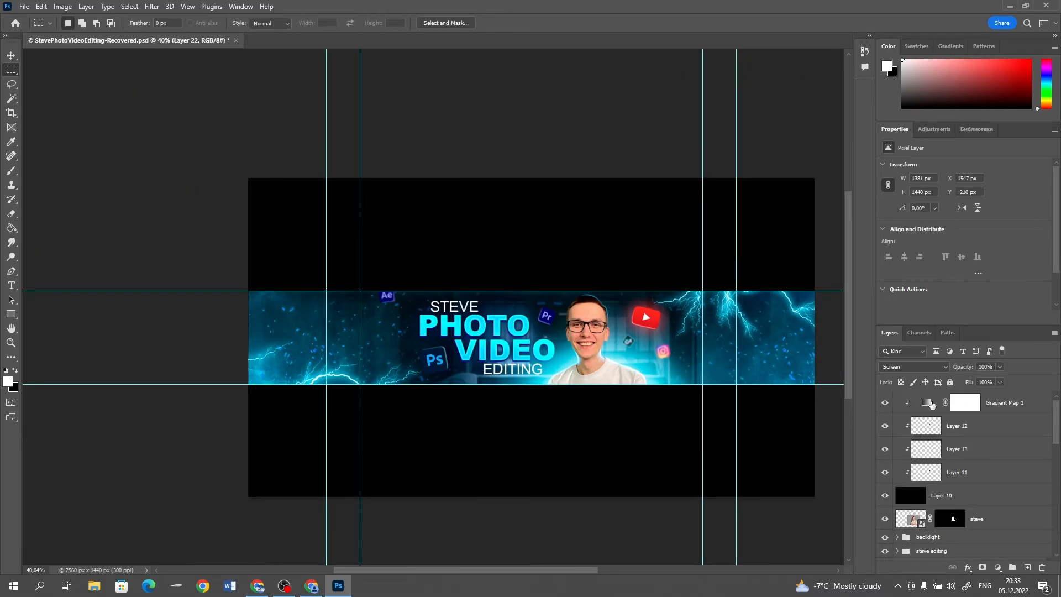
# Stamp all visible layers into a new merged layer above Gradient Map 1
pyautogui.click(1014, 411)
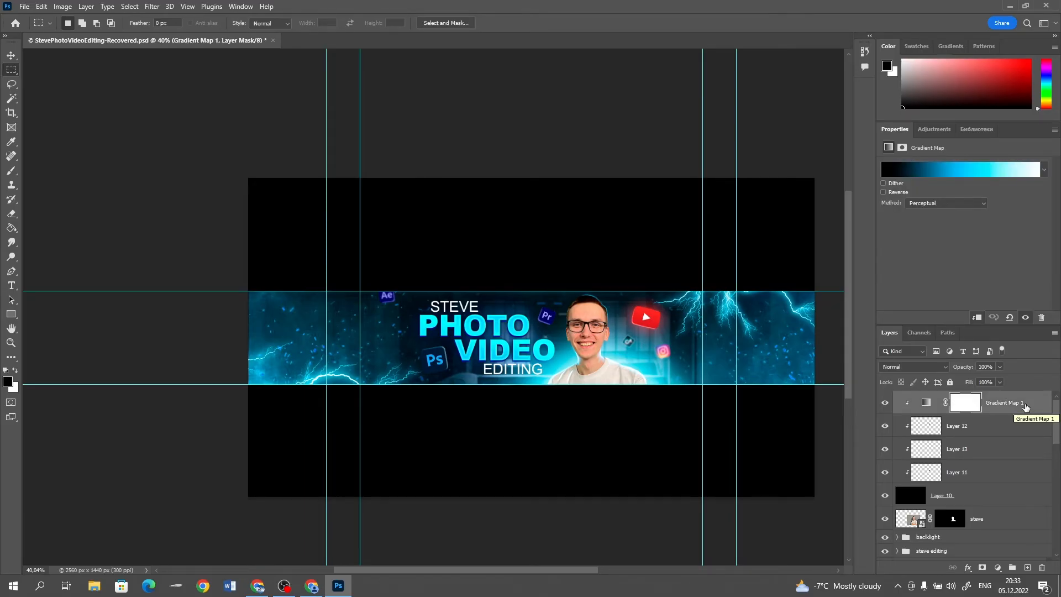
pyautogui.press('x')
pyautogui.hotkey('ctrl', 'shift', 'alt', 'e')
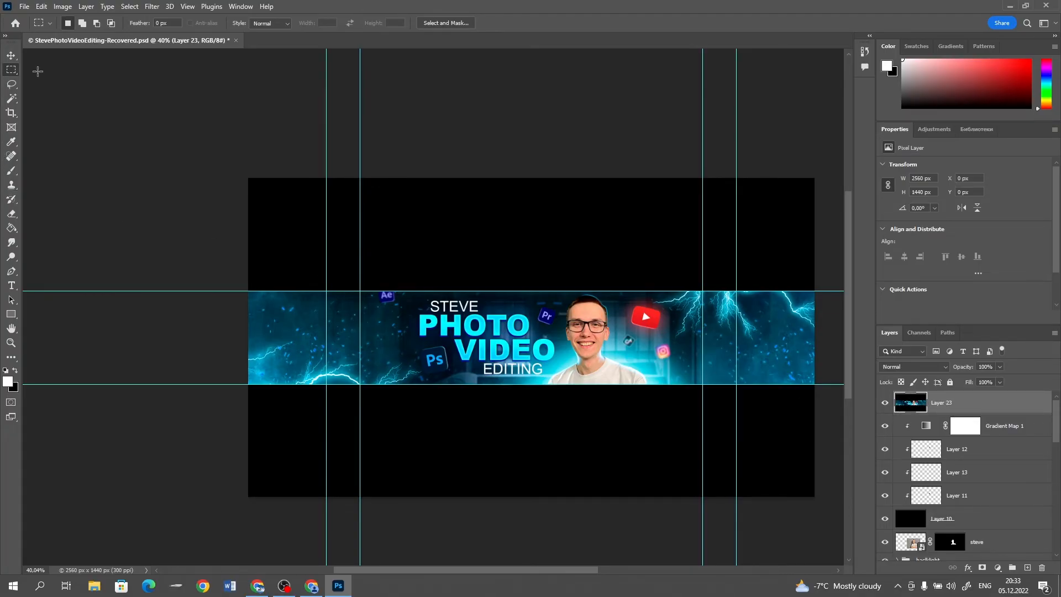
# Copy the full-width banner strip between the horizontal guides from the merged layer onto its own layer, then select merged Layer 23
pyautogui.moveTo(242, 292); pyautogui.dragTo(835, 386)
pyautogui.hotkey('ctrl', 'j')
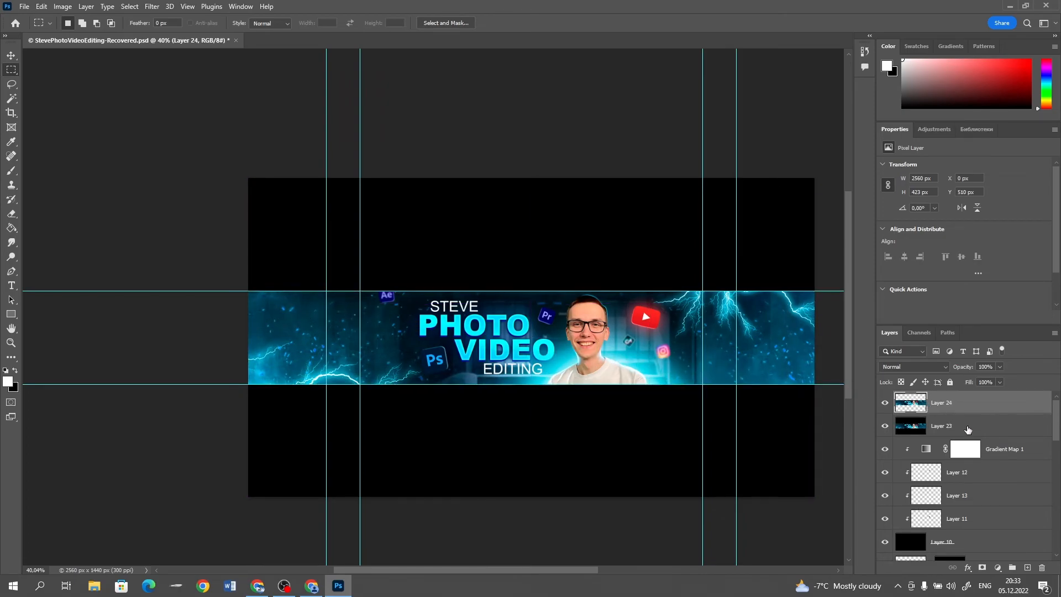
pyautogui.click(909, 426)
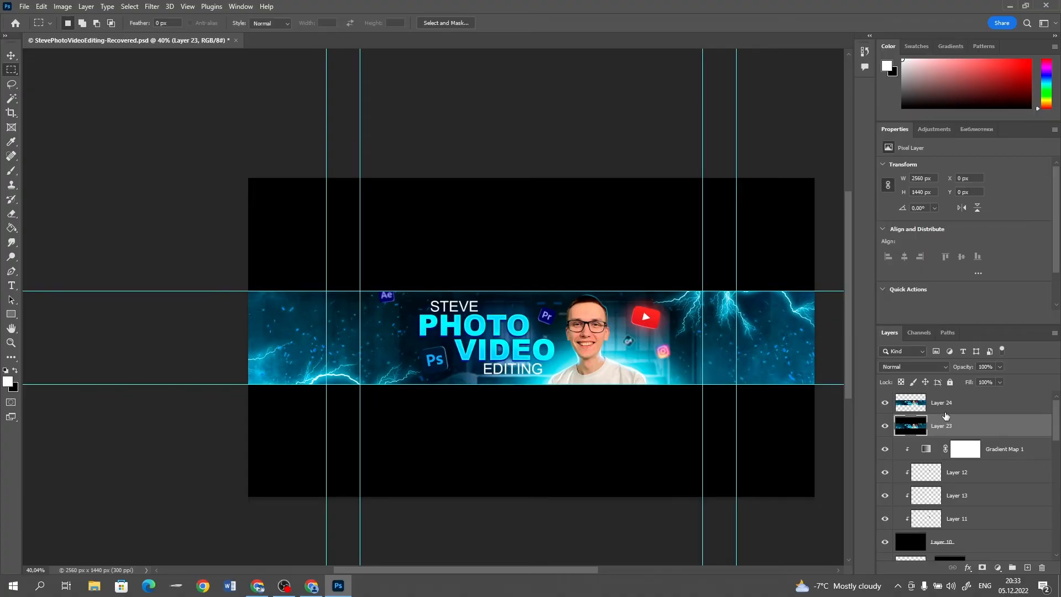
# Duplicate the banner strip on Layer 24 twice, giving three stacked copies of the strip
pyautogui.click(945, 412)
pyautogui.click(10, 58)
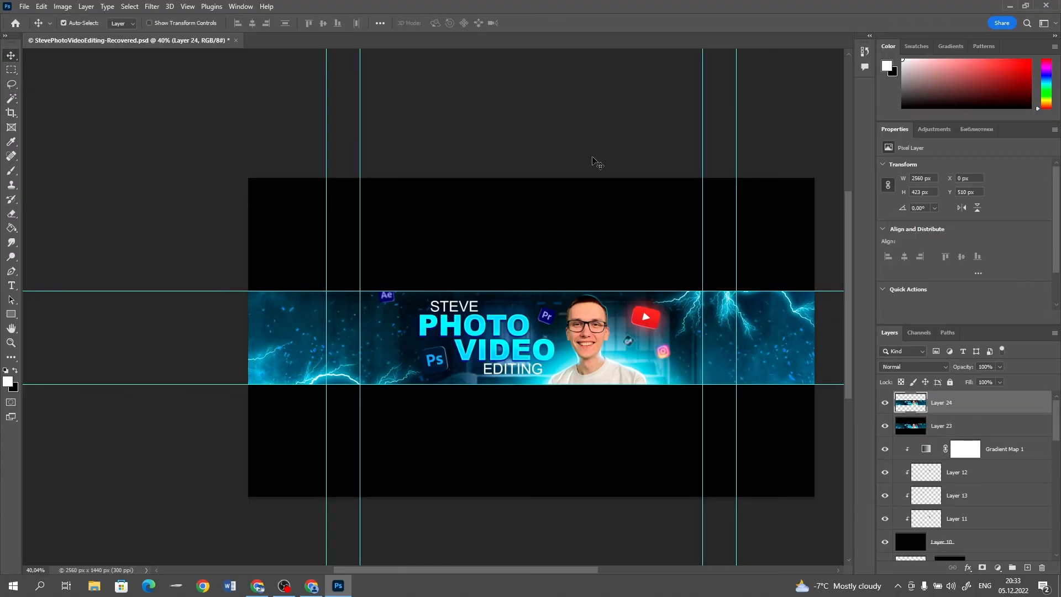
pyautogui.hotkey('ctrl', 'j')
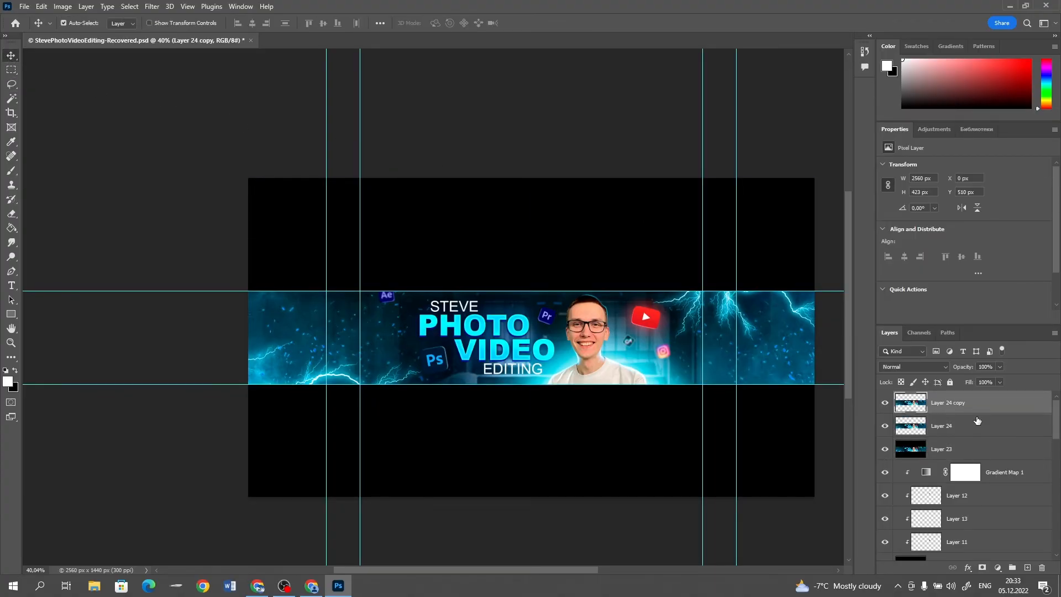
pyautogui.hotkey('ctrl', 'j')
# Move the Layer 24 copy strip above the upper horizontal guide and the Layer 24 strip below the lower guide
pyautogui.click(967, 431)
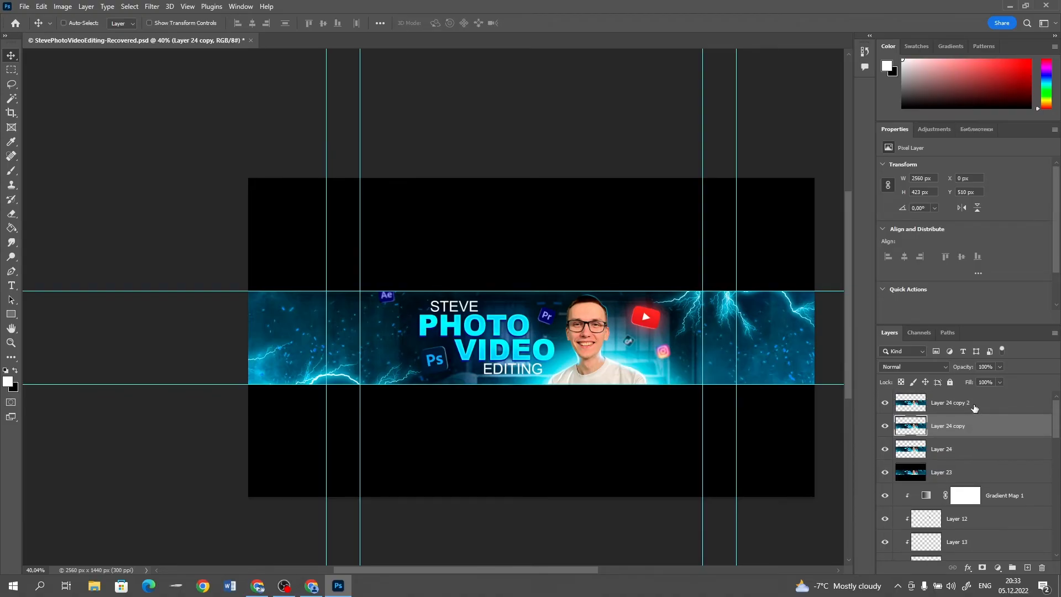
pyautogui.click(974, 408)
pyautogui.click(1021, 432)
pyautogui.moveTo(563, 342); pyautogui.dragTo(562, 241)
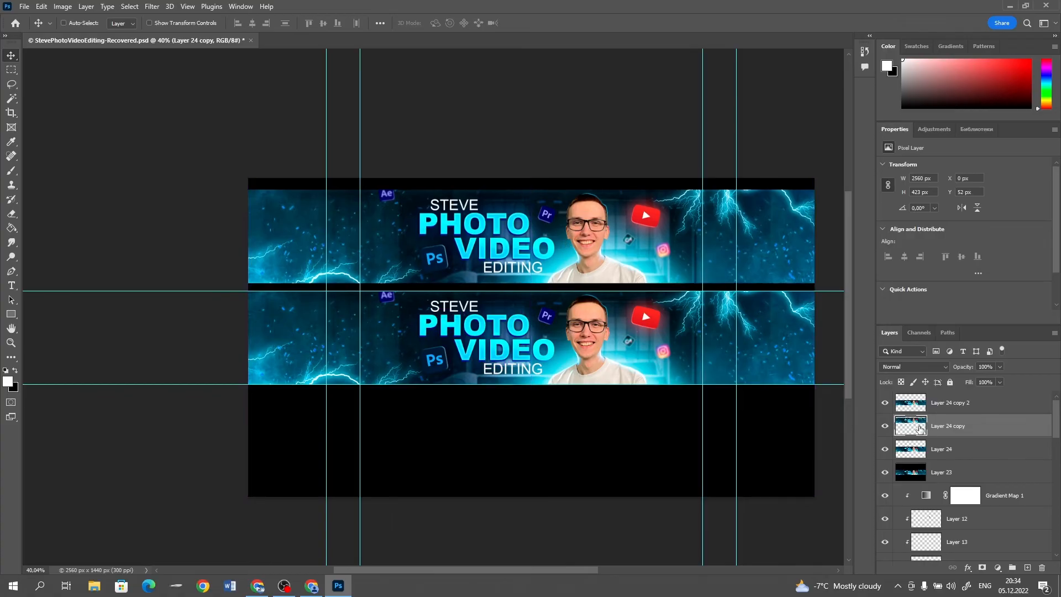
pyautogui.click(974, 458)
pyautogui.moveTo(602, 384); pyautogui.dragTo(598, 484)
# Scale up the upper strip copy so it fills the canvas area above the upper horizontal guide
pyautogui.keyDown('ctrl'); pyautogui.click(618, 241); pyautogui.keyUp('ctrl')
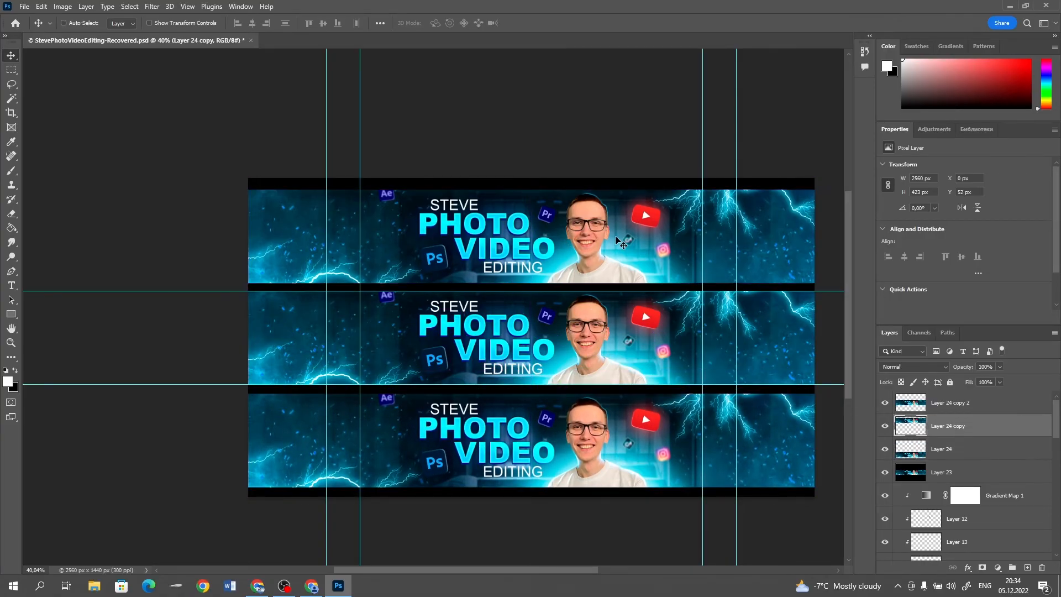
pyautogui.press('ctrl')
pyautogui.hotkey('ctrl', 't')
pyautogui.moveTo(814, 189); pyautogui.dragTo(809, 163)
pyautogui.press('Return')
# Scale up the lower strip on Layer 24 to about 3436 x 567 px, filling the canvas below the lower guide
pyautogui.keyDown('ctrl'); pyautogui.click(440, 466); pyautogui.keyUp('ctrl')
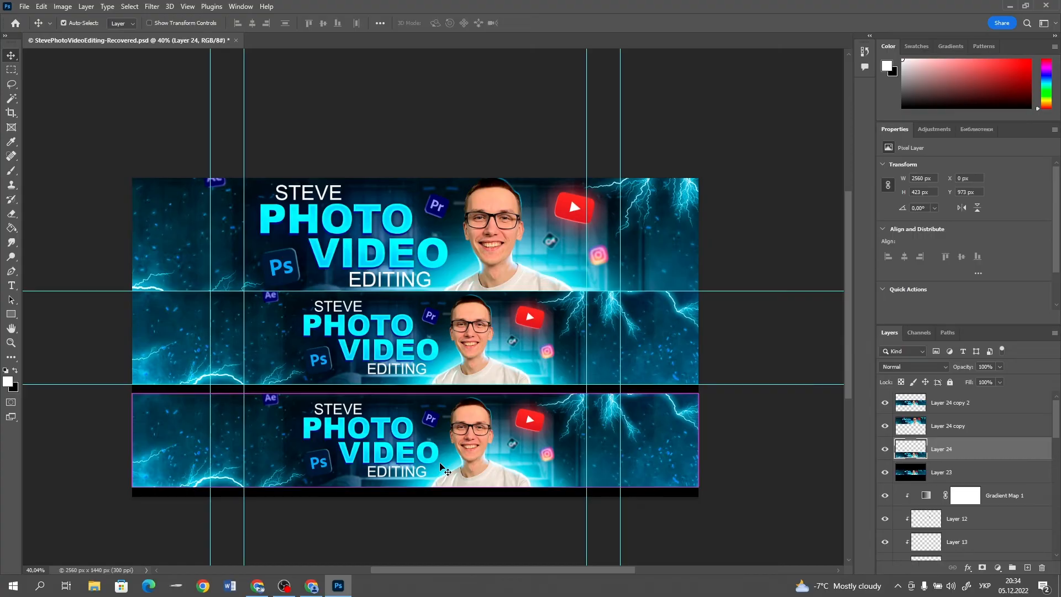
pyautogui.hotkey('ctrl', 't')
pyautogui.moveTo(699, 392); pyautogui.dragTo(795, 369)
pyautogui.press('Return')
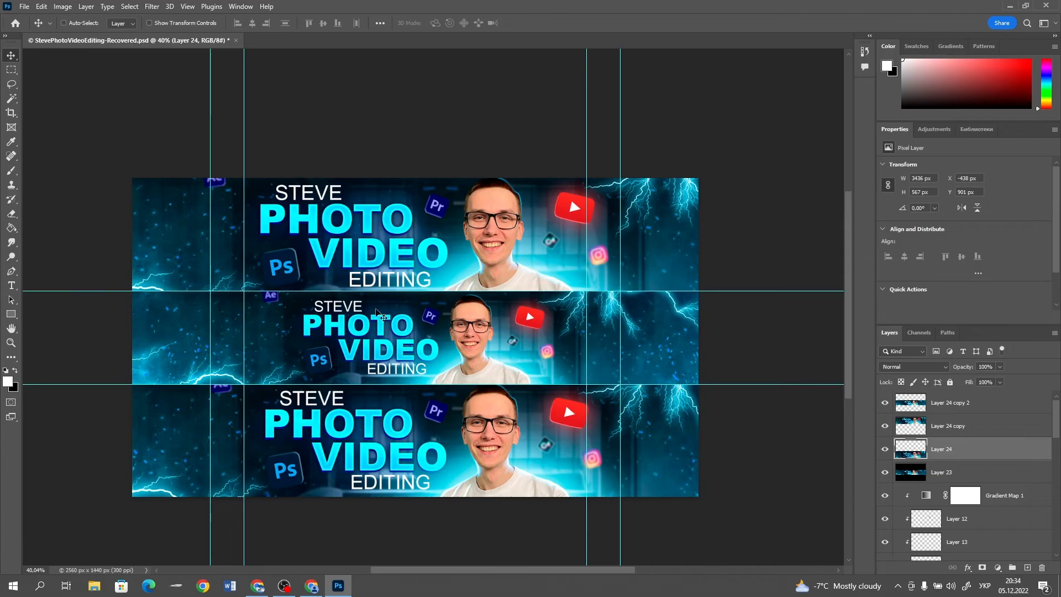
# Merge the enlarged upper and lower strips into one layer and apply a strong Gaussian Blur to it
pyautogui.keyDown('ctrl'); pyautogui.click(977, 432); pyautogui.keyUp('ctrl')
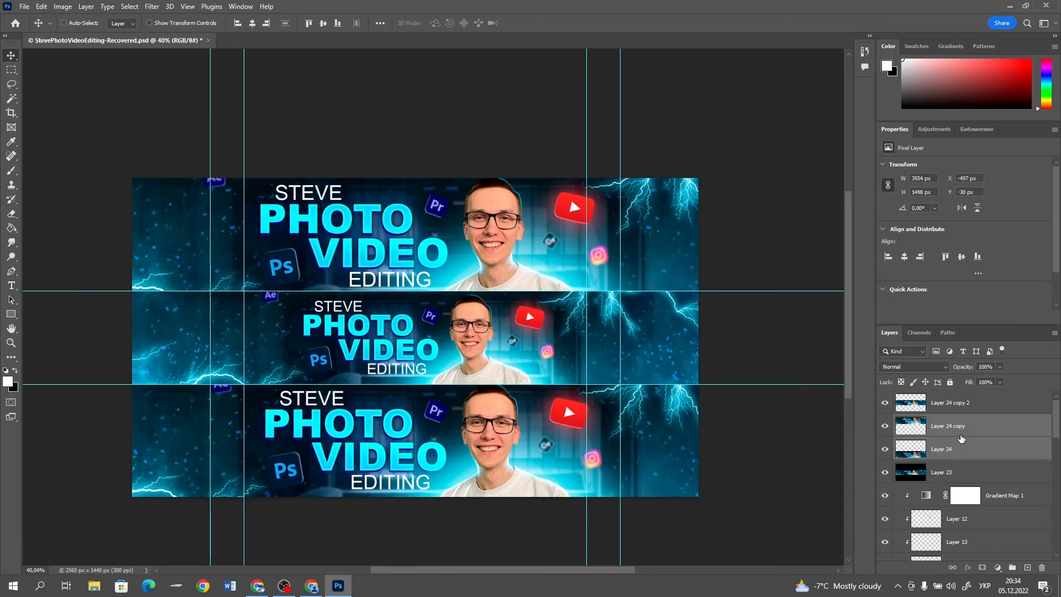
pyautogui.hotkey('ctrl', 'e')
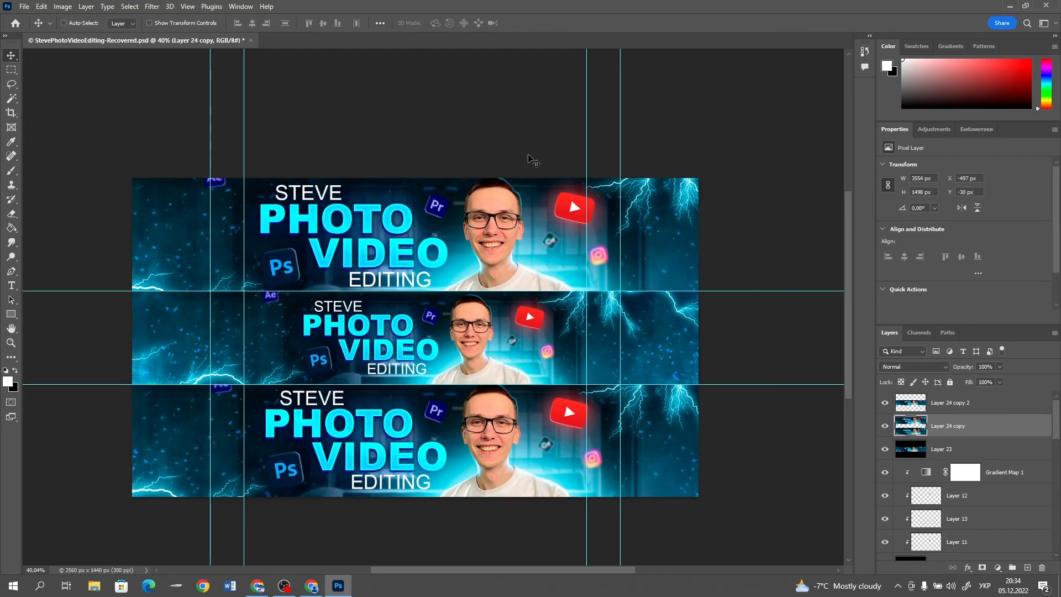
pyautogui.click(152, 7)
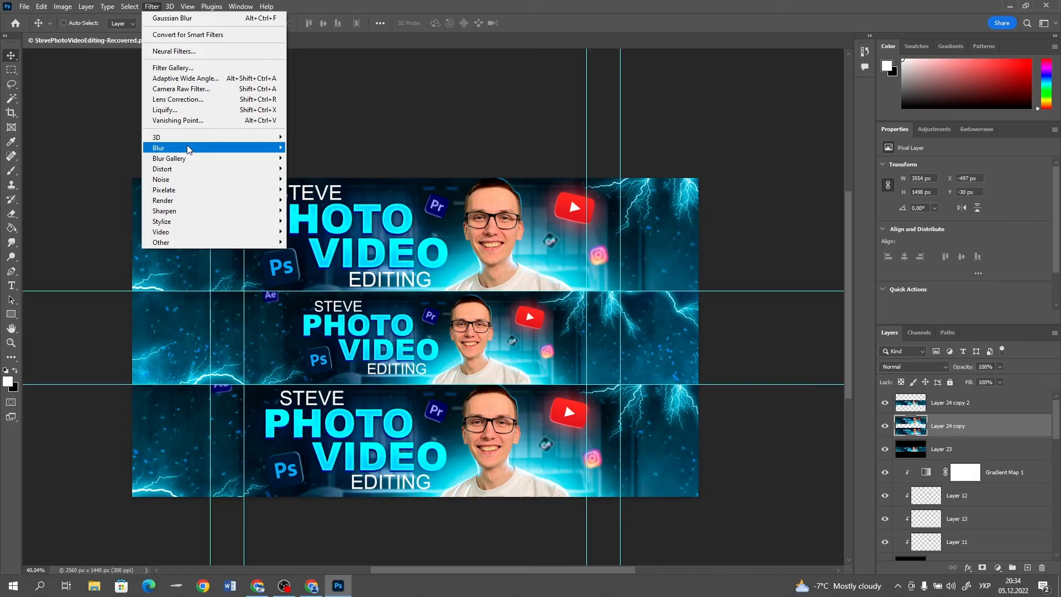
pyautogui.moveTo(211, 148)
pyautogui.click(336, 191)
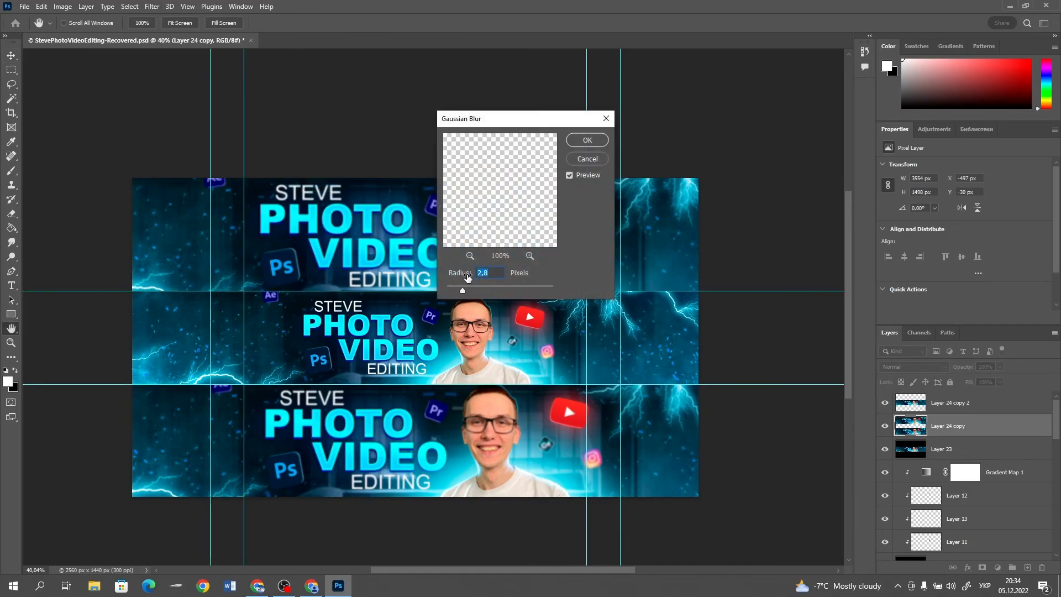
pyautogui.moveTo(477, 286); pyautogui.dragTo(489, 284)
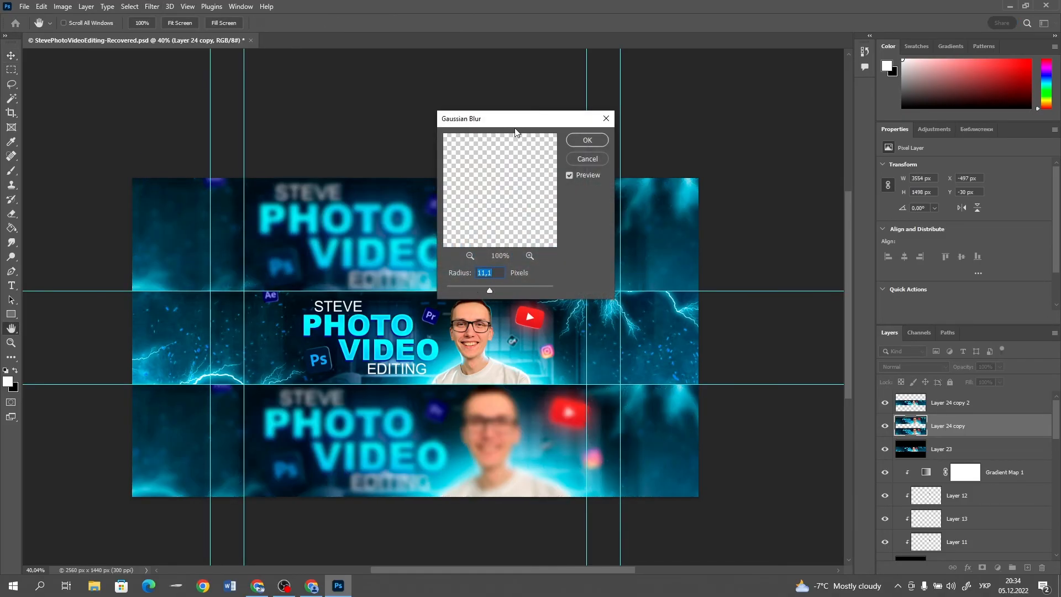
pyautogui.moveTo(510, 126); pyautogui.dragTo(717, 119)
pyautogui.moveTo(693, 278); pyautogui.dragTo(699, 279)
pyautogui.click(795, 133)
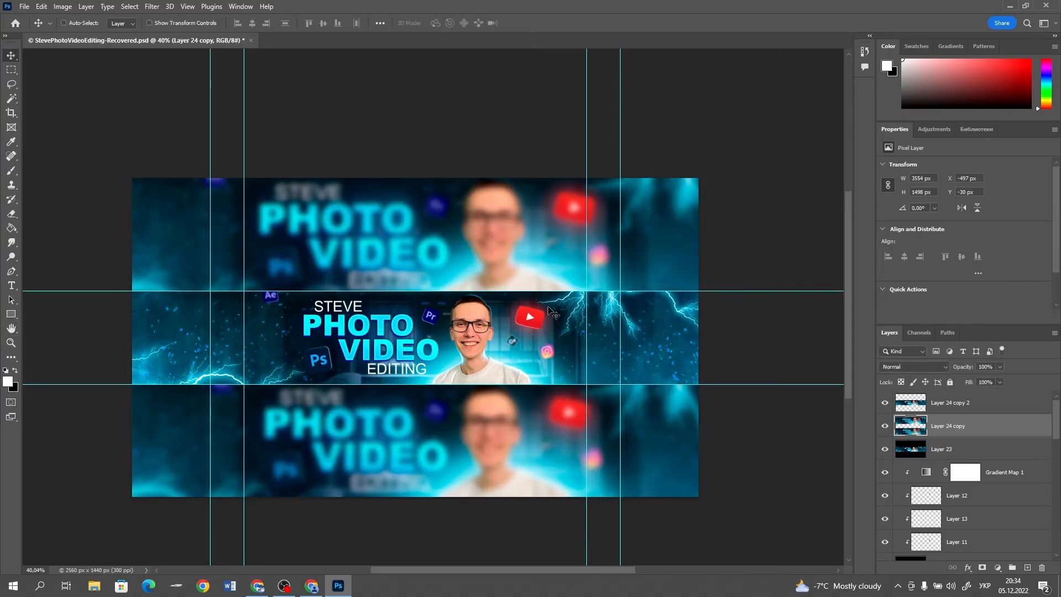
# Set Layer 24 copy 2's Camera Raw exposure +0.05, contrast +14, highlights +3, shadows -17, whites +13, blacks +11, texture +46 and clarity +14
pyautogui.scroll(4, 466, 339)
pyautogui.scroll(-5, 335, 315)
pyautogui.scroll(2, 332, 319)
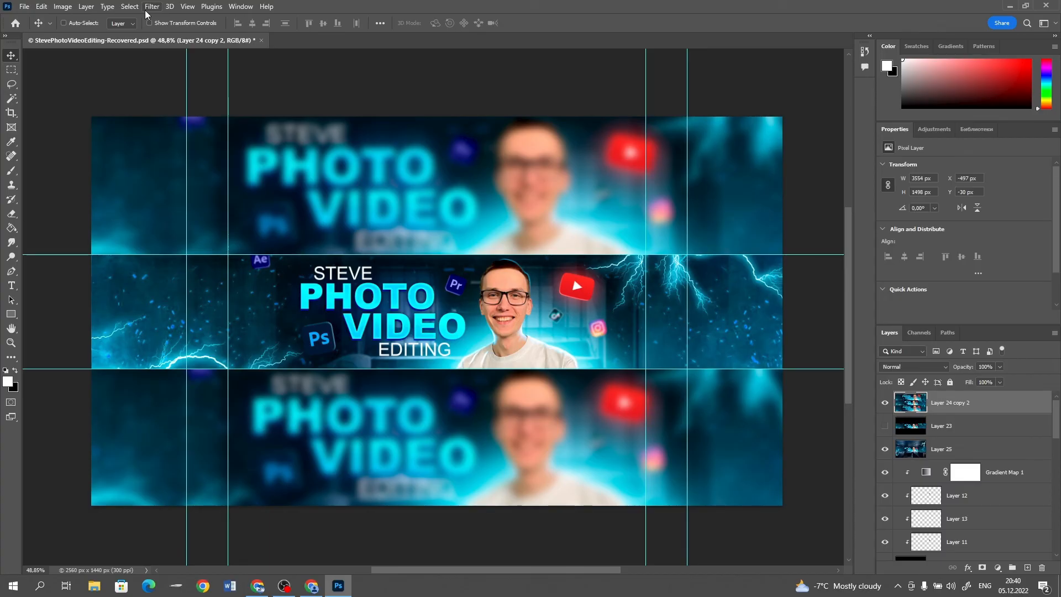
pyautogui.click(150, 7)
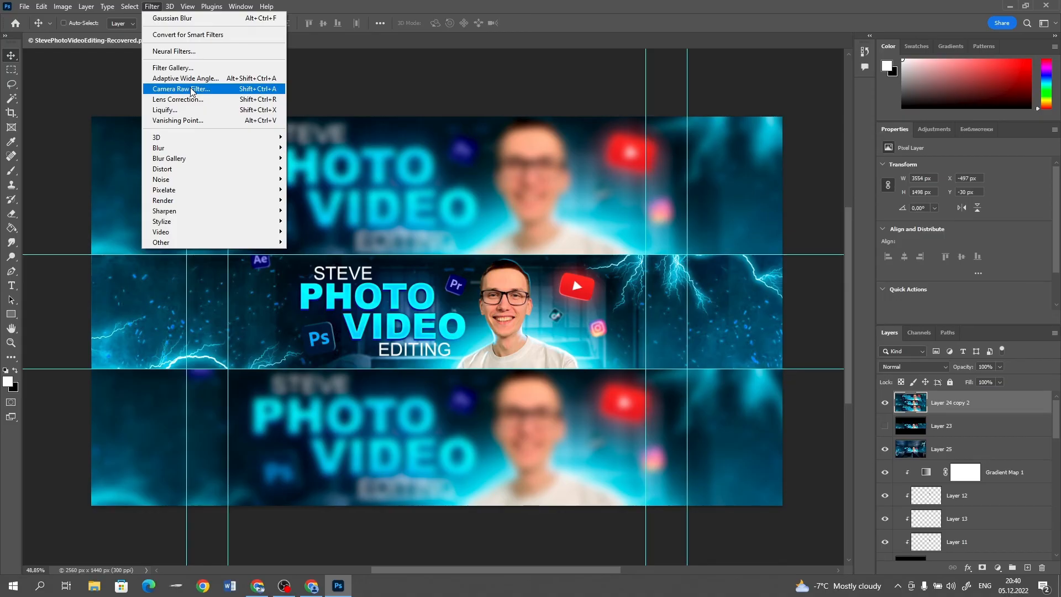
pyautogui.click(187, 89)
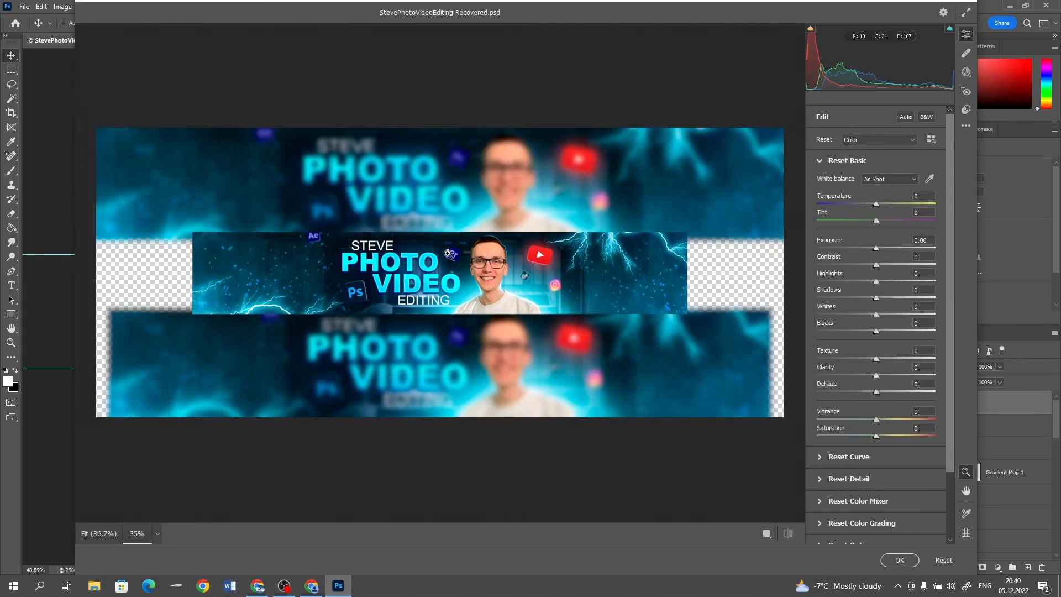
pyautogui.scroll(4, 449, 254)
pyautogui.moveTo(883, 248); pyautogui.dragTo(883, 331)
pyautogui.moveTo(876, 359); pyautogui.dragTo(899, 357)
# Add slight sharpening and a subtle tone curve adjustment to the banner, and apply the Camera Raw filter
pyautogui.click(838, 479)
pyautogui.moveTo(818, 232); pyautogui.dragTo(828, 233)
pyautogui.click(829, 409)
pyautogui.click(836, 205)
pyautogui.click(836, 182)
pyautogui.moveTo(917, 237); pyautogui.dragTo(917, 240)
pyautogui.click(837, 161)
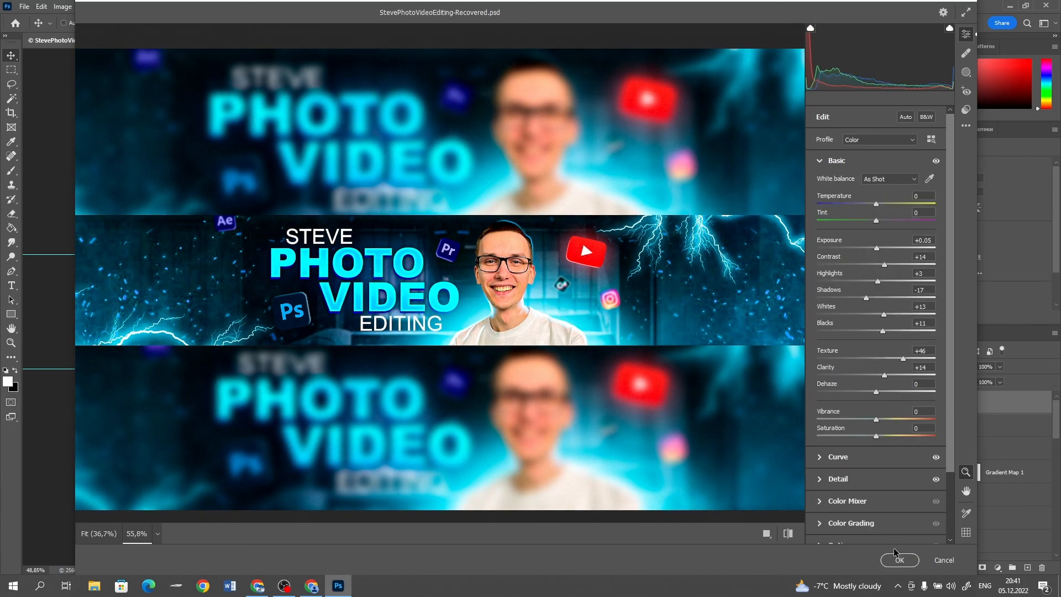
pyautogui.click(900, 560)
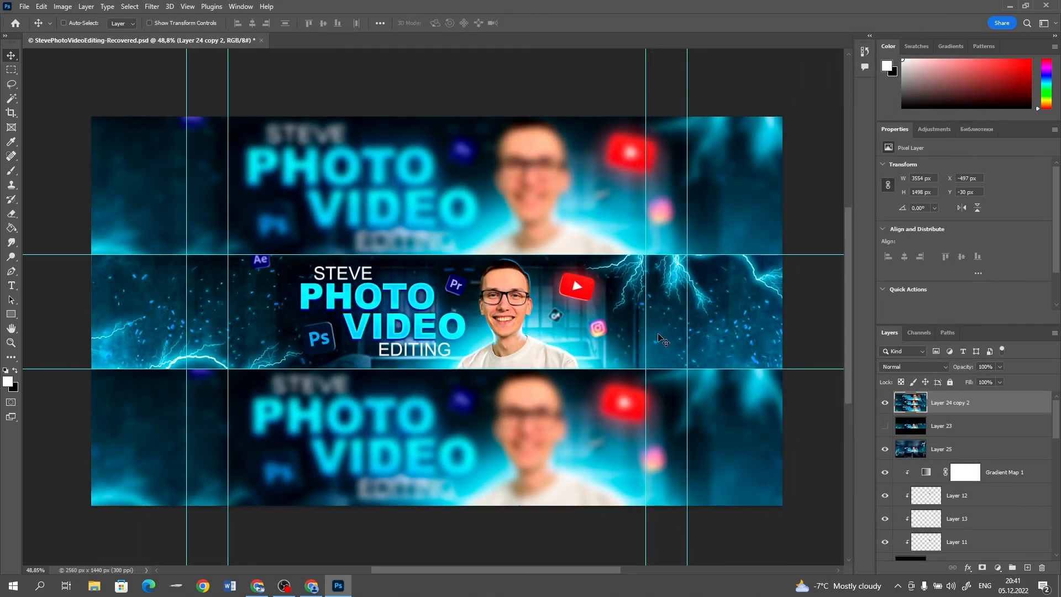